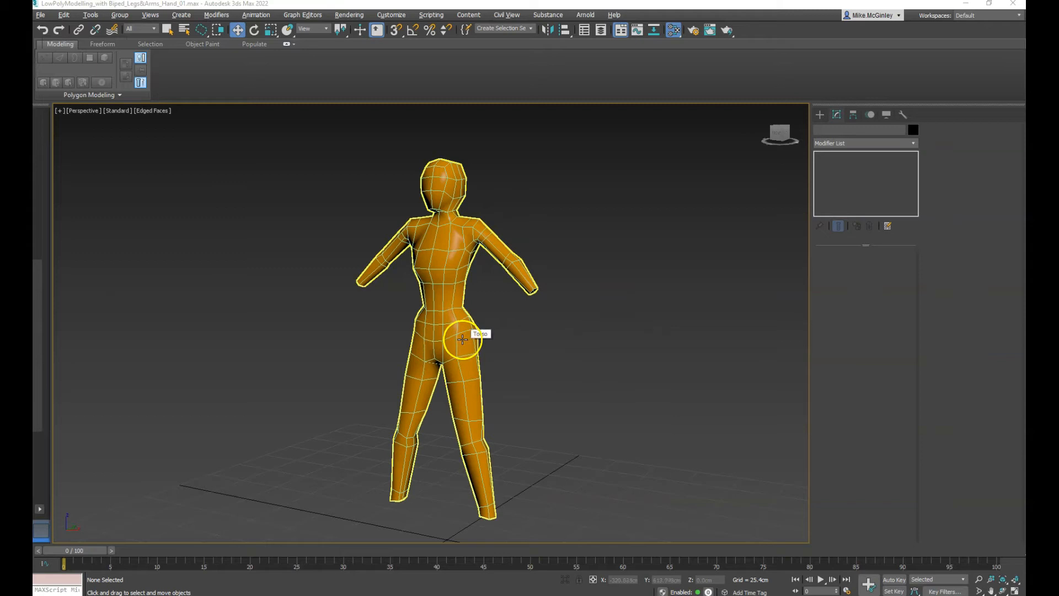
# - Create a plane primitive at the origin with length 12 cm and width 12 cm
pyautogui.moveTo(481, 379)
pyautogui.keyDown('alt'); pyautogui.mouseDown(button='middle')
pyautogui.moveTo(463, 372)
pyautogui.moveTo(491, 395)
pyautogui.moveTo(452, 374)
pyautogui.moveTo(525, 372)
pyautogui.moveTo(511, 395)
pyautogui.moveTo(449, 385)
pyautogui.moveTo(466, 349)
pyautogui.moveTo(439, 355)
pyautogui.moveTo(501, 366)
pyautogui.moveTo(468, 341)
pyautogui.moveTo(338, 340)
pyautogui.moveTo(482, 393)
pyautogui.moveTo(374, 379)
pyautogui.moveTo(255, 401)
pyautogui.moveTo(438, 355)
pyautogui.moveTo(460, 361)
pyautogui.moveTo(498, 402)
pyautogui.moveTo(434, 384)
pyautogui.moveTo(533, 371)
pyautogui.moveTo(481, 393)
pyautogui.mouseUp(button='middle'); pyautogui.keyUp('alt')
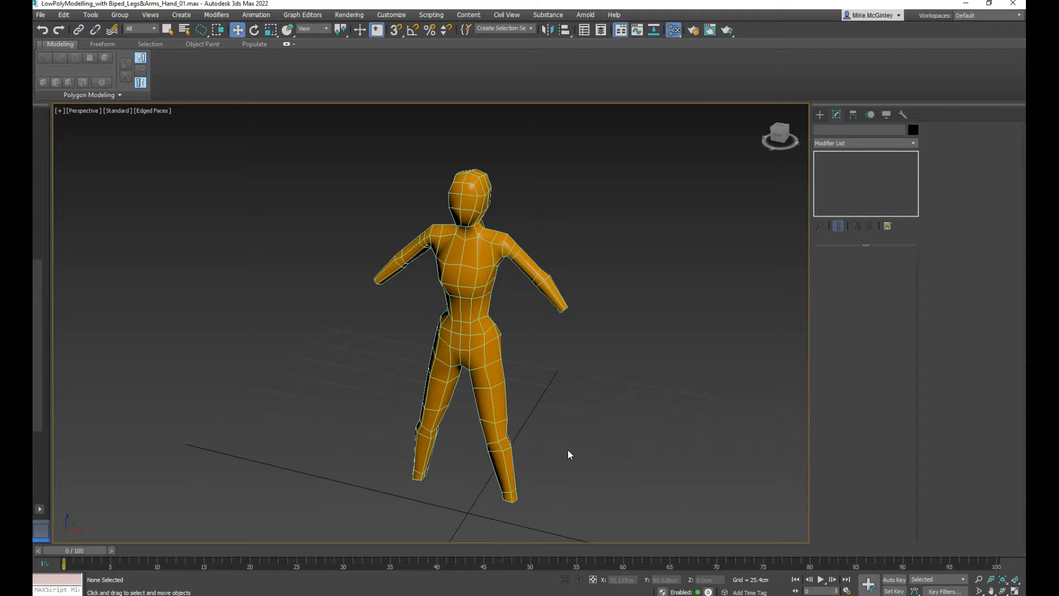
pyautogui.keyDown('alt'); pyautogui.moveTo(527, 448); pyautogui.dragTo(469, 447, button='middle'); pyautogui.keyUp('alt')
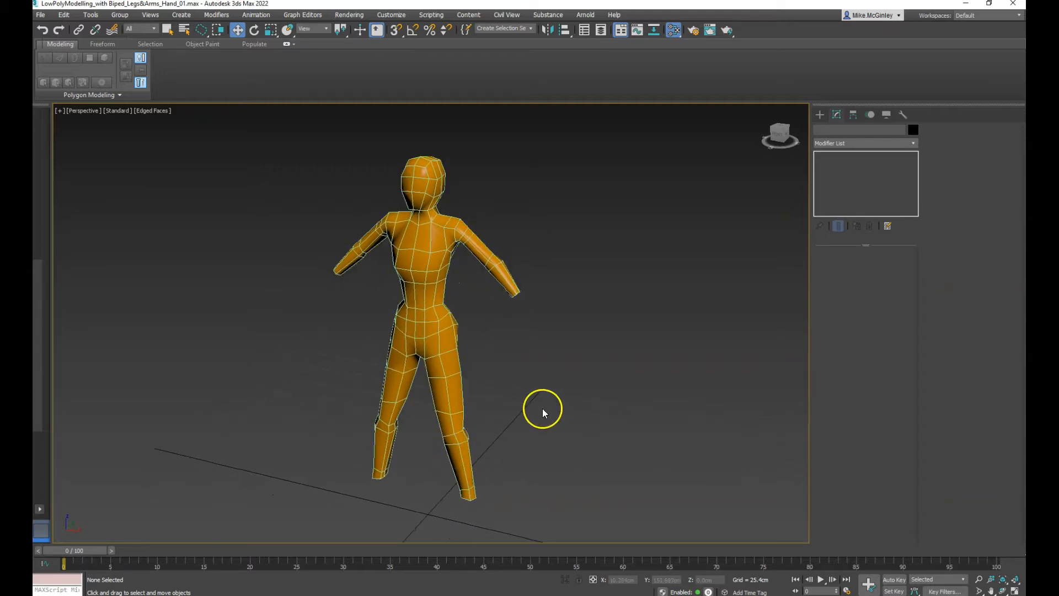
pyautogui.click(821, 115)
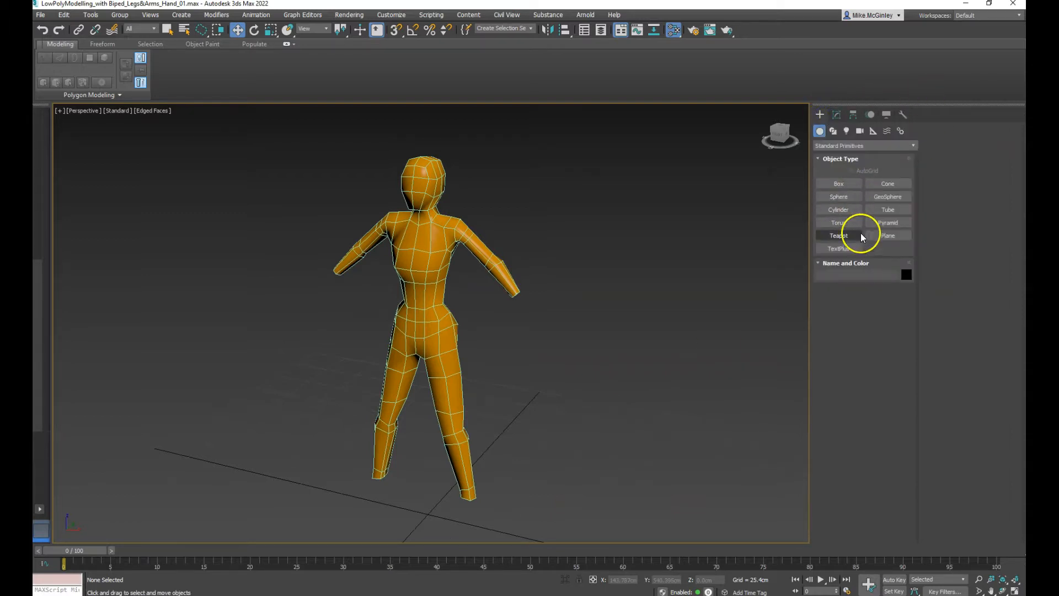
pyautogui.click(885, 235)
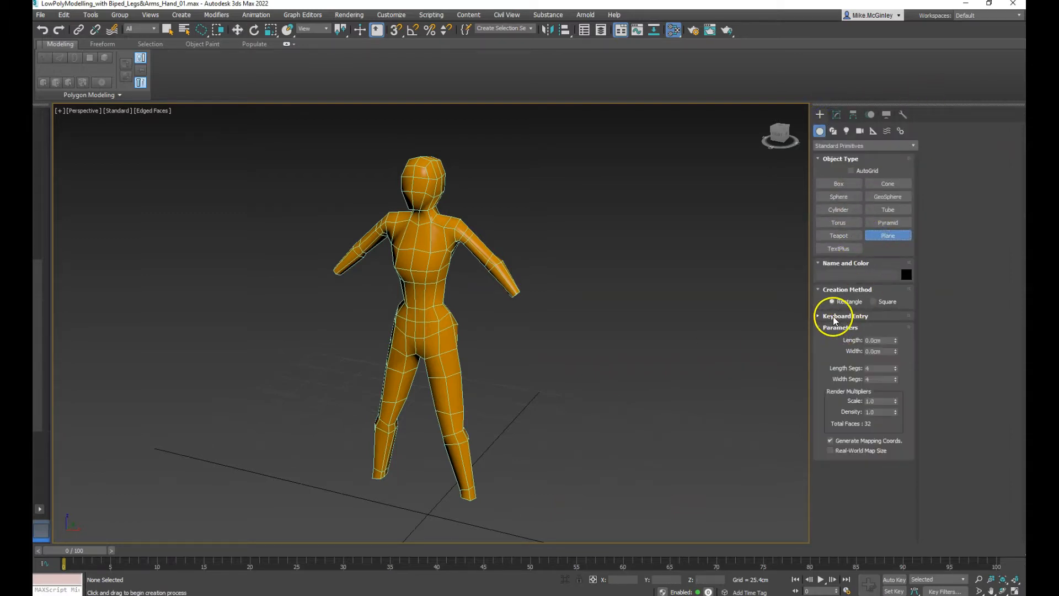
pyautogui.click(825, 315)
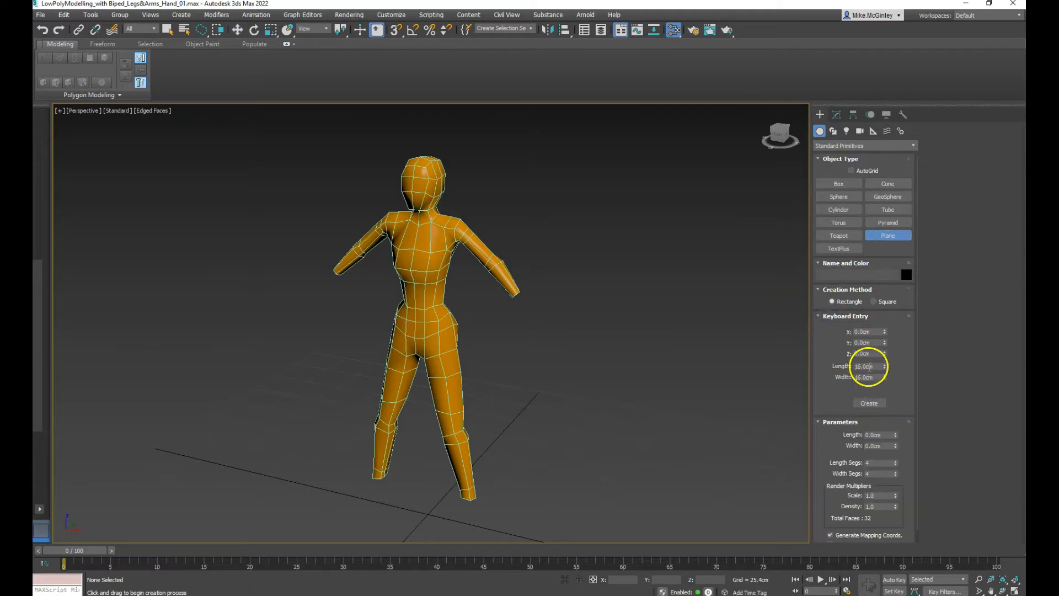
pyautogui.moveTo(885, 366); pyautogui.dragTo(785, 360)
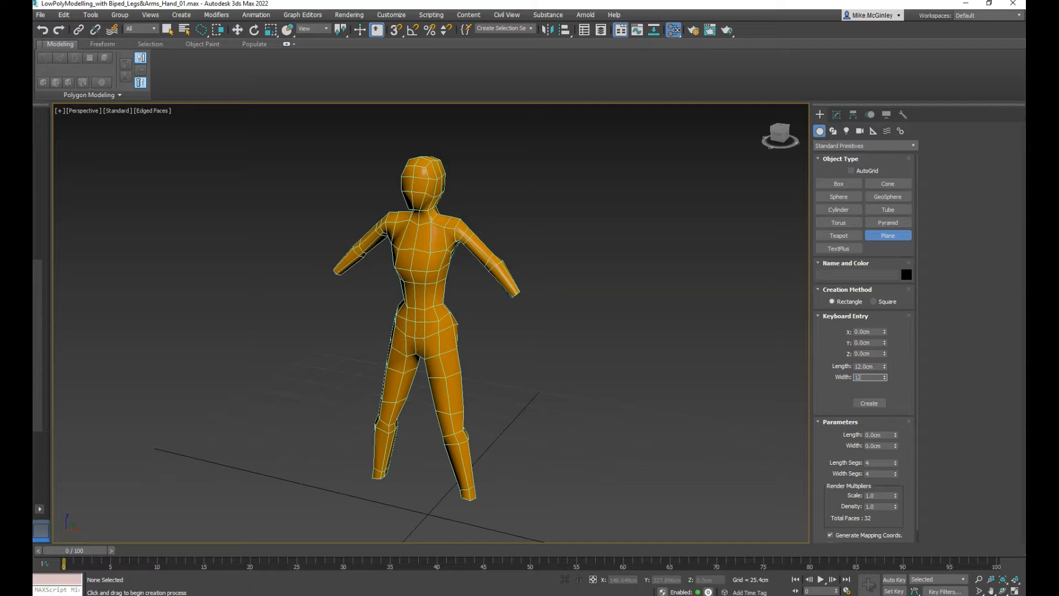
pyautogui.click(869, 403)
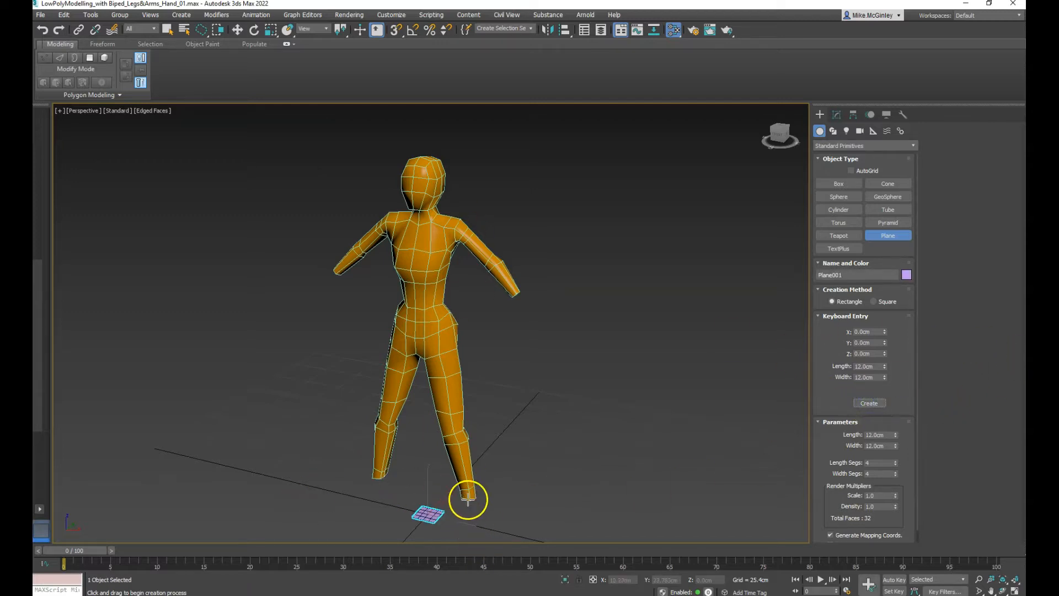
# - Move the new plane along the ground beside the figure's foot, to about X 49.7 cm, Y 23 cm
pyautogui.click(238, 30)
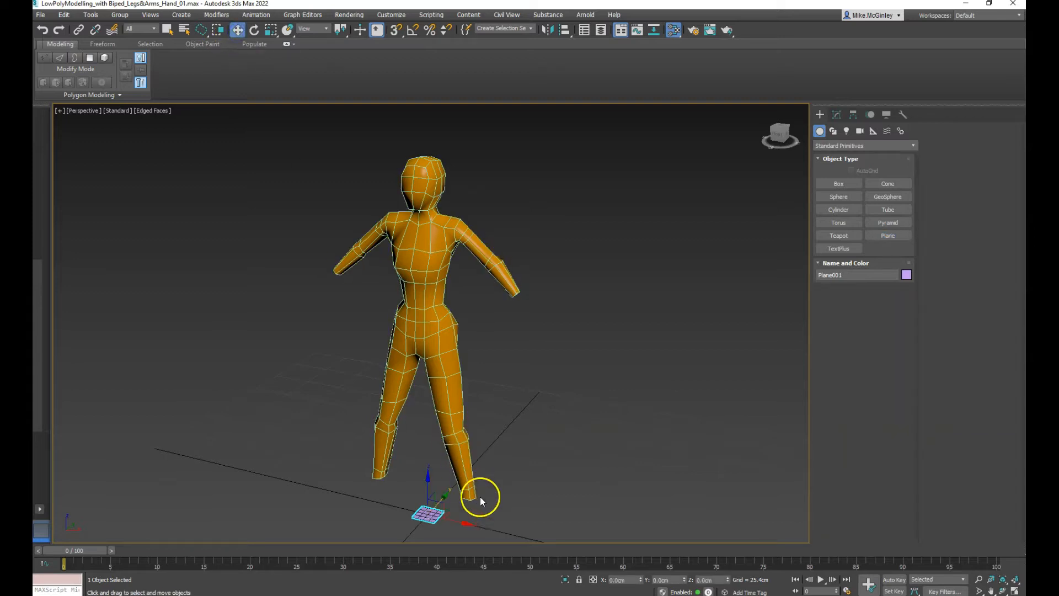
pyautogui.moveTo(458, 520); pyautogui.dragTo(555, 505)
pyautogui.scroll(4, 590, 463)
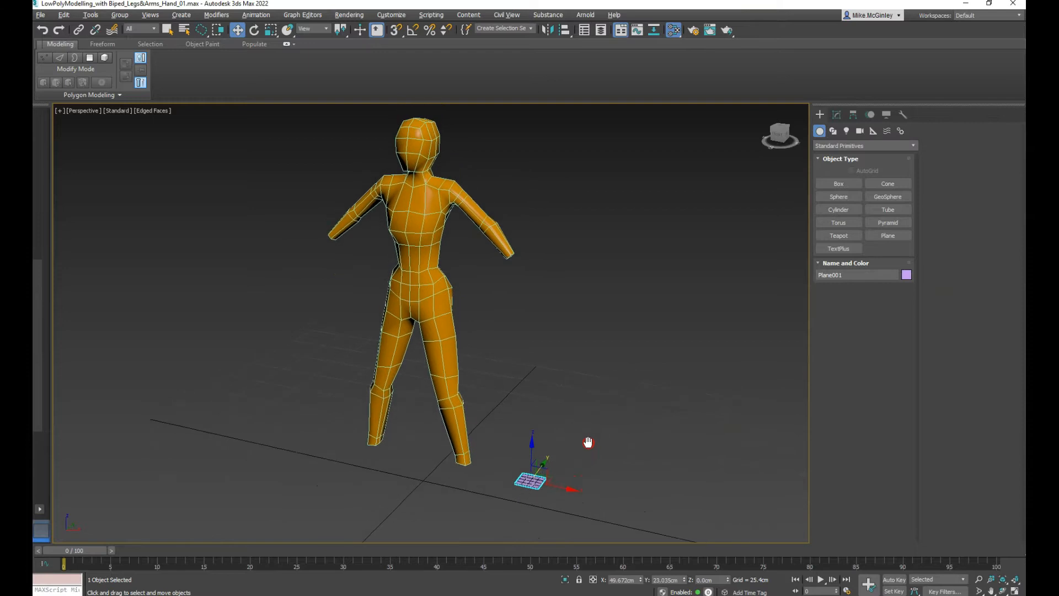
pyautogui.moveTo(546, 473)
pyautogui.mouseDown(button='middle')
pyautogui.moveTo(555, 424)
pyautogui.moveTo(540, 463)
pyautogui.mouseUp(button='middle')
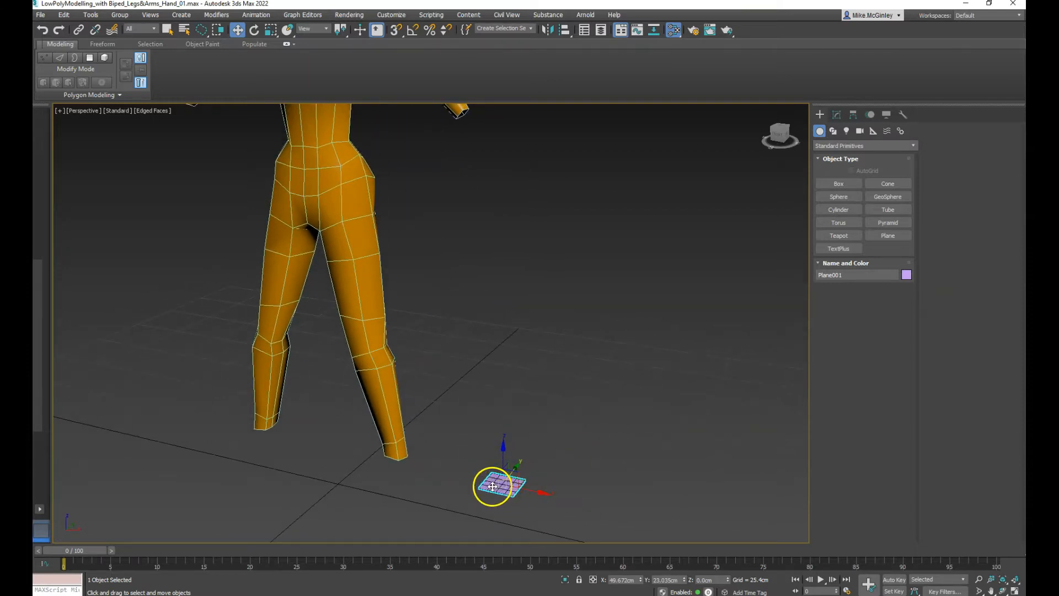
# - Isolate the plane so that it is the only object displayed, and view it at an angle from above
pyautogui.rightClick(493, 484)
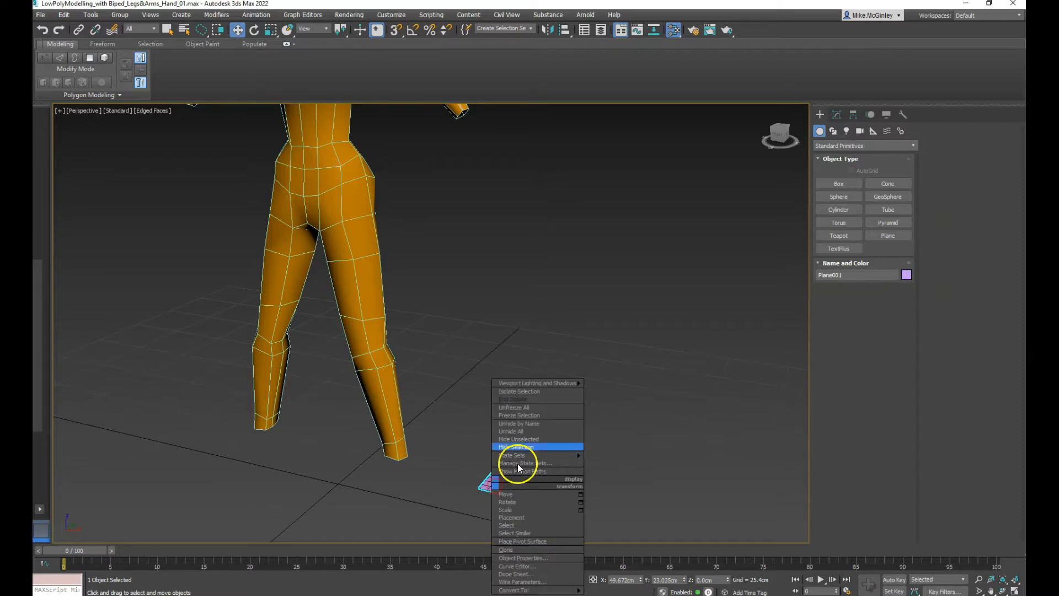
pyautogui.click(512, 392)
pyautogui.scroll(-3, 503, 410)
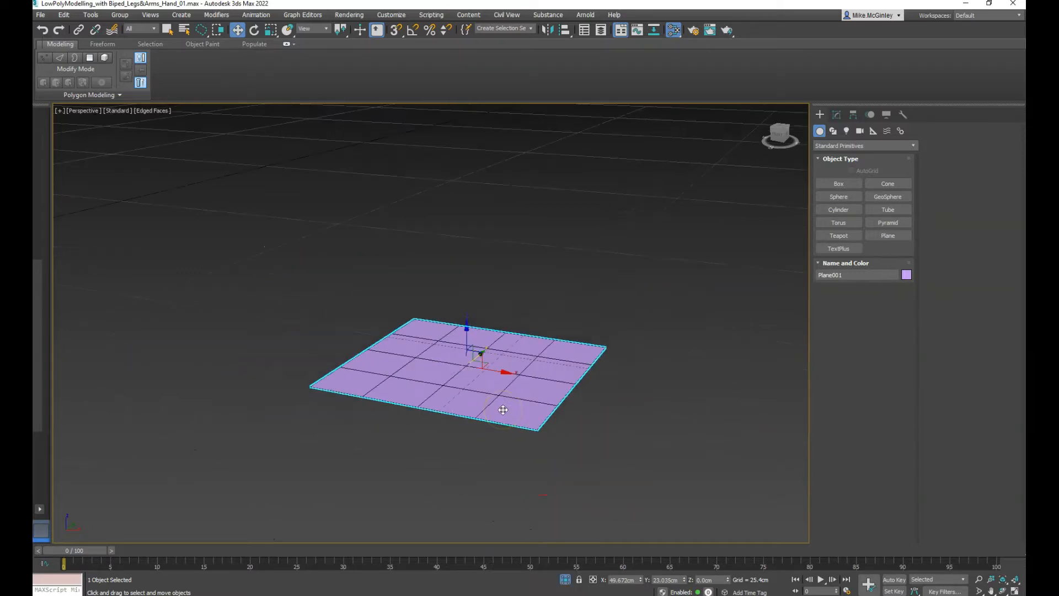
pyautogui.scroll(-2, 503, 410)
pyautogui.keyDown('alt'); pyautogui.moveTo(513, 419); pyautogui.dragTo(562, 448, button='middle'); pyautogui.keyUp('alt')
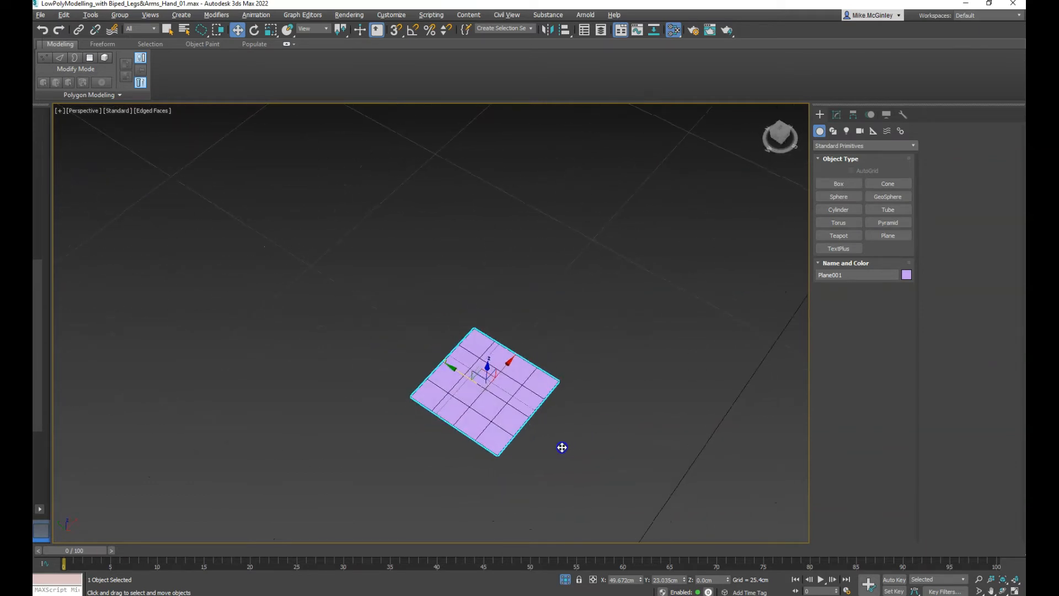
pyautogui.scroll(2, 566, 416)
pyautogui.keyDown('alt'); pyautogui.moveTo(502, 433); pyautogui.dragTo(517, 444, button='middle'); pyautogui.keyUp('alt')
pyautogui.click(409, 404)
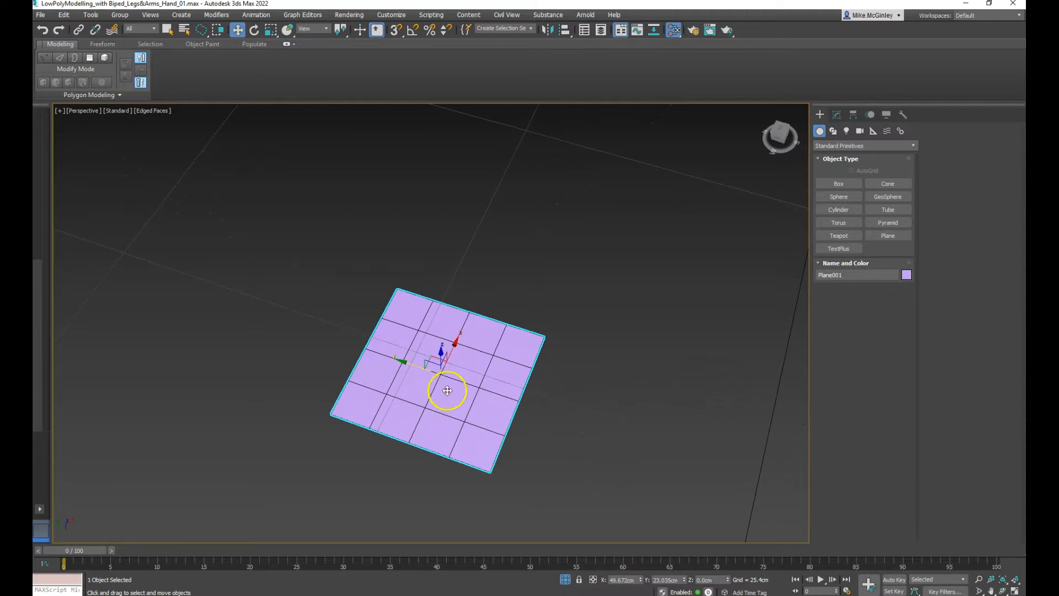
pyautogui.keyDown('alt'); pyautogui.moveTo(540, 380); pyautogui.dragTo(534, 382, button='middle'); pyautogui.keyUp('alt')
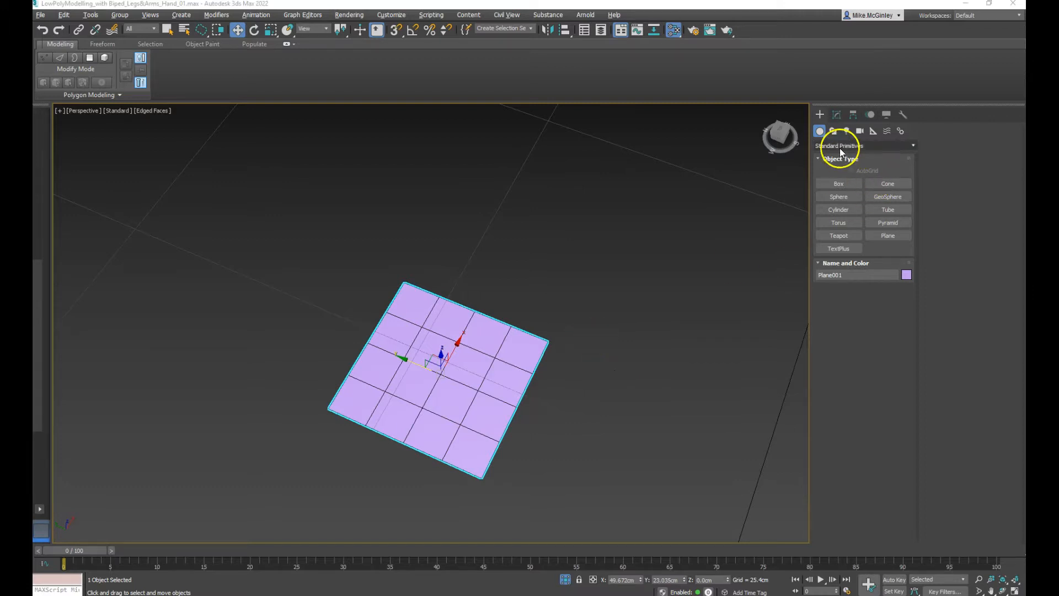
# - Convert the plane to an Editable Poly
pyautogui.rightClick(488, 379)
pyautogui.moveTo(505, 483)
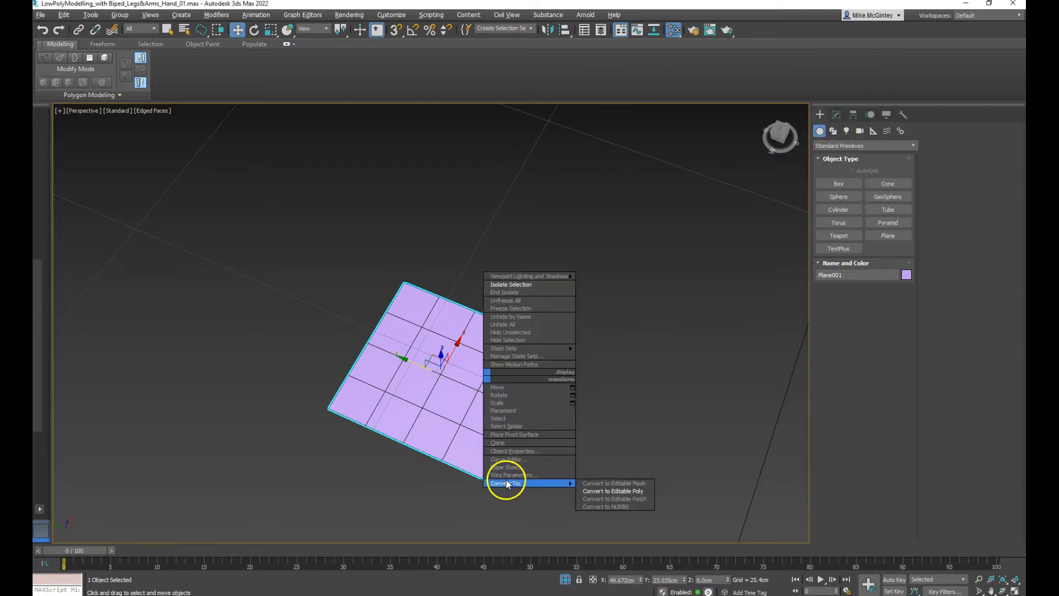
pyautogui.click(617, 491)
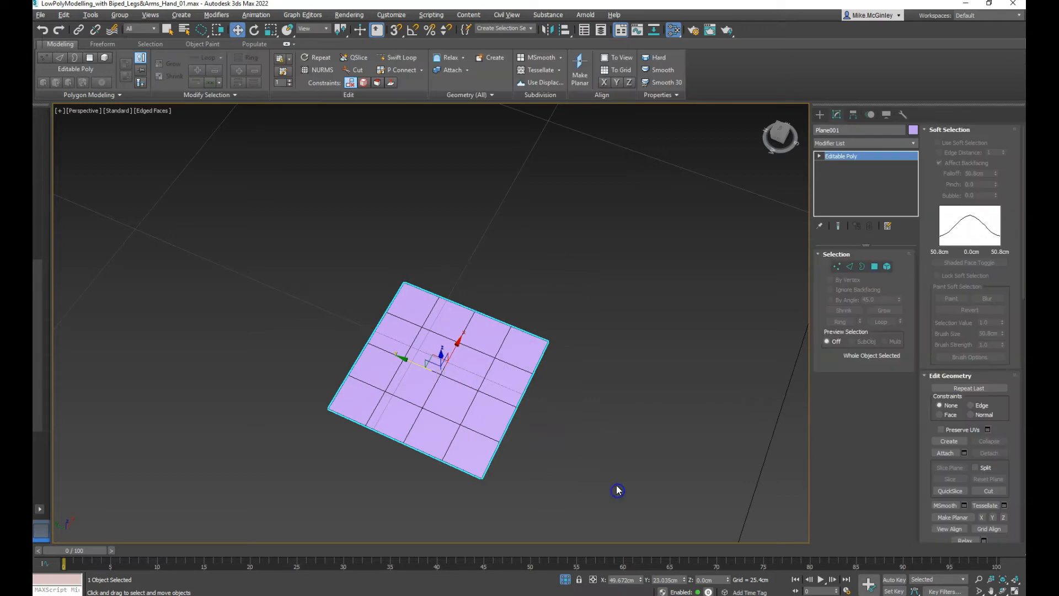
# - Target-weld the neighbouring border vertices into the plane's two wrist-side corners, and switch to edge level
pyautogui.click(836, 266)
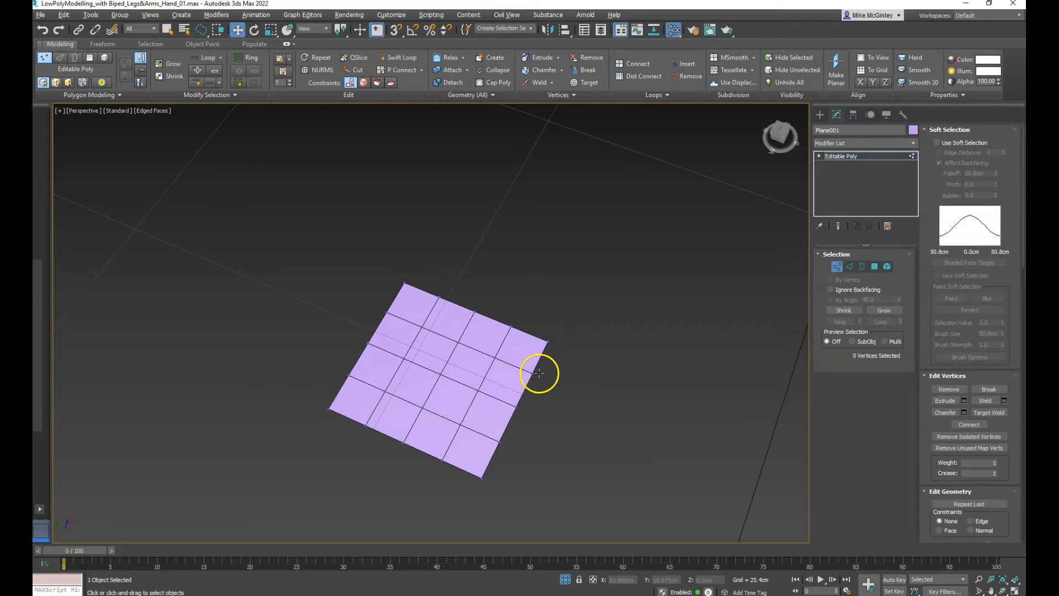
pyautogui.click(988, 413)
pyautogui.click(532, 374)
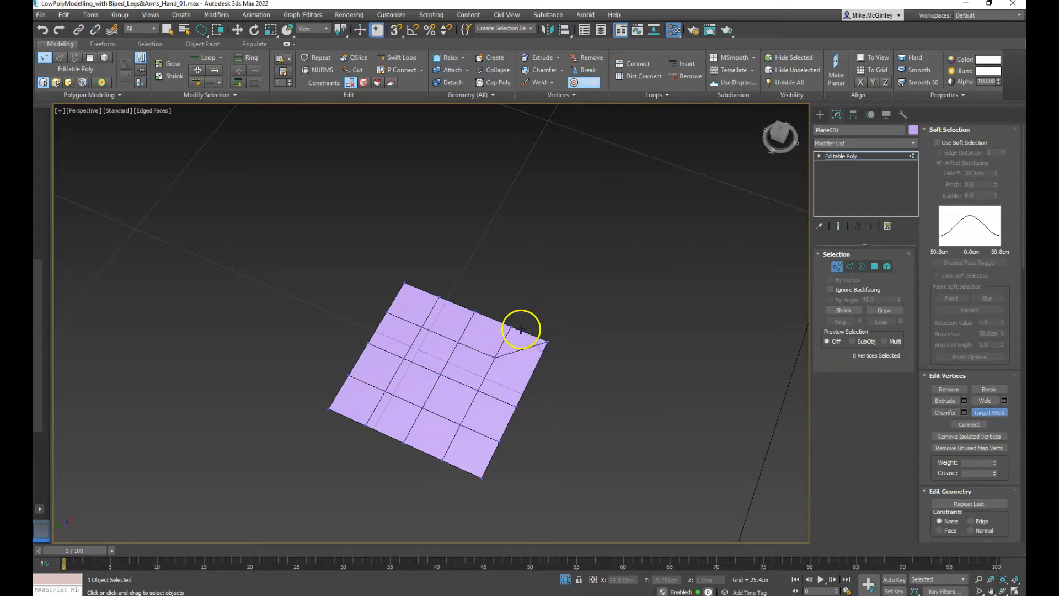
pyautogui.click(545, 342)
pyautogui.click(387, 312)
pyautogui.click(406, 283)
pyautogui.click(439, 296)
pyautogui.click(407, 283)
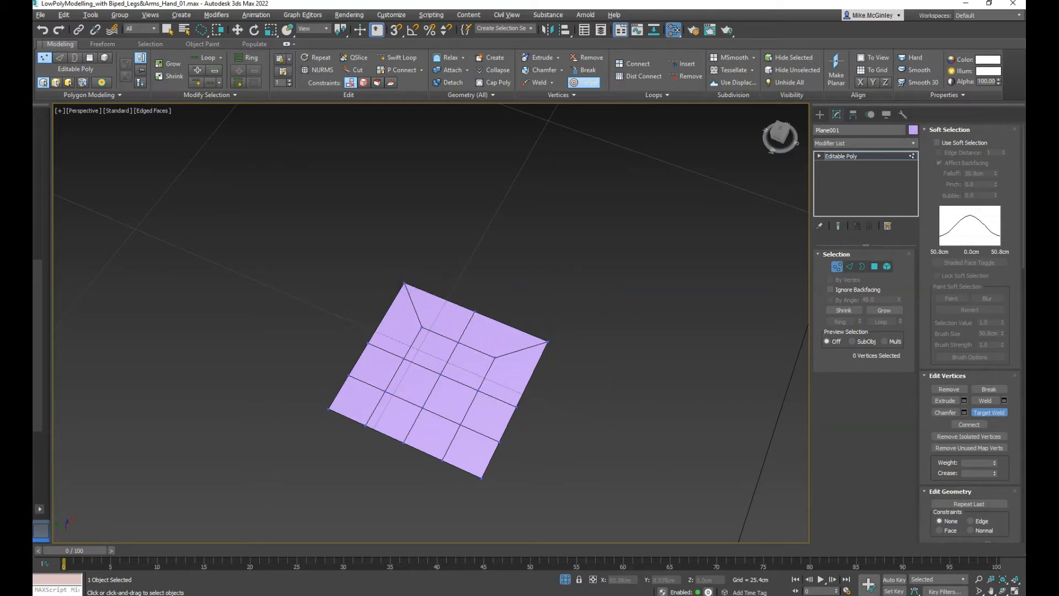
pyautogui.click(991, 412)
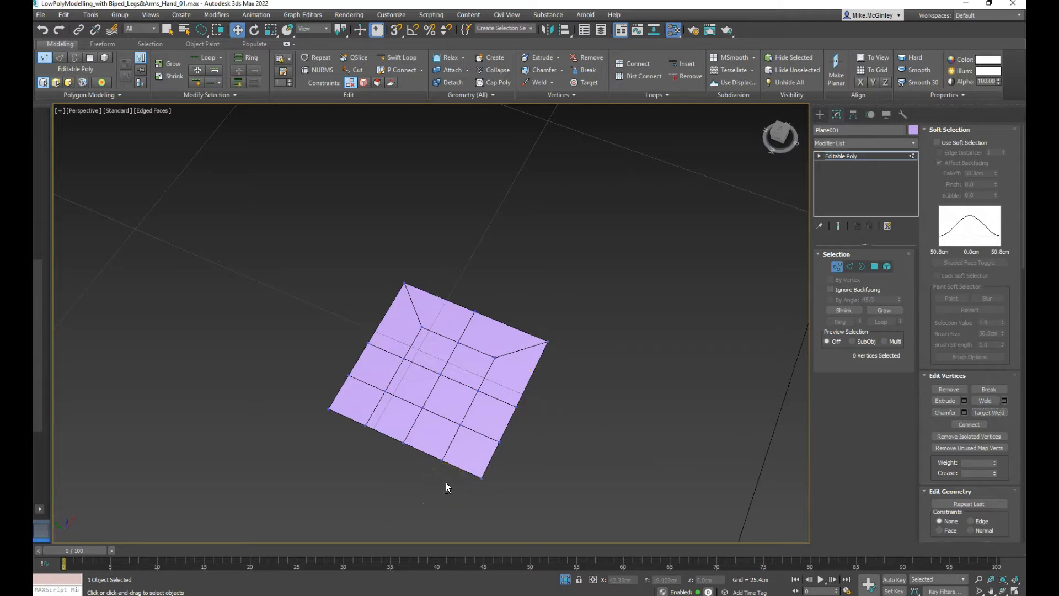
pyautogui.press('2')
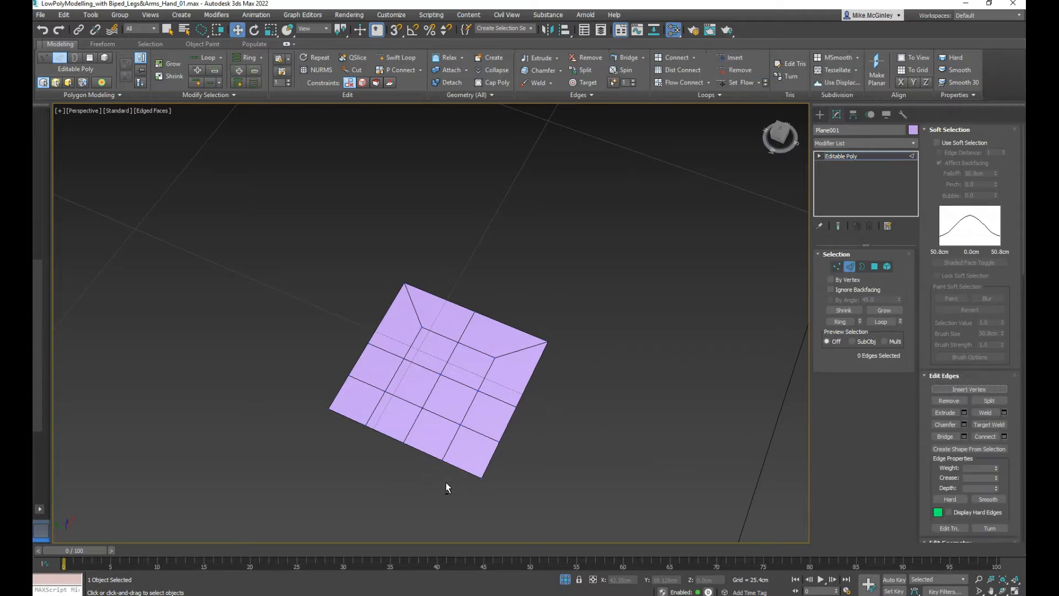
pyautogui.click(448, 450)
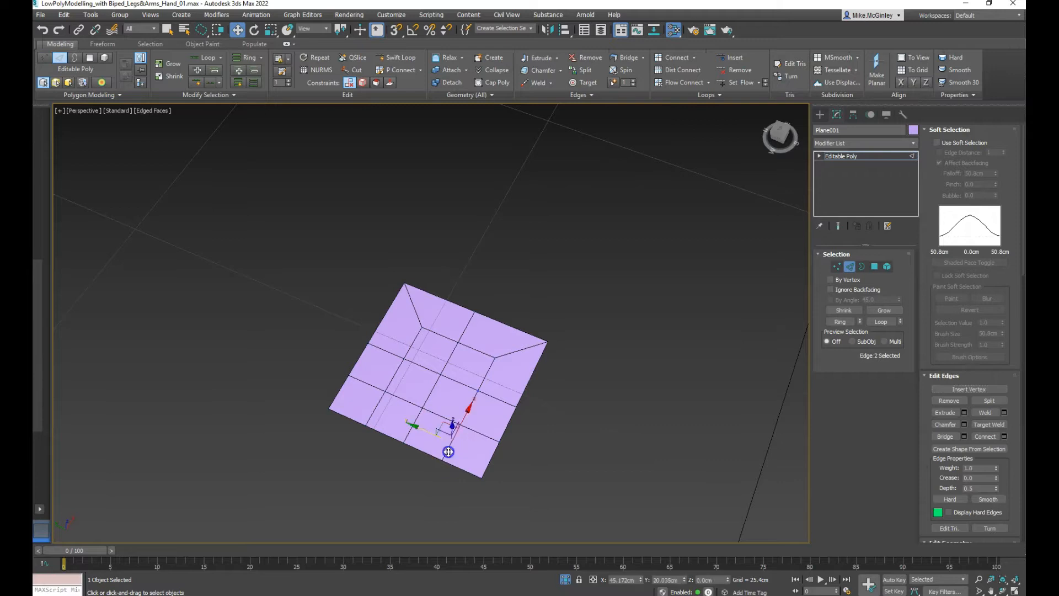
pyautogui.keyDown('ctrl'); pyautogui.click(468, 415); pyautogui.keyUp('ctrl')
pyautogui.keyDown('ctrl'); pyautogui.click(413, 425); pyautogui.keyUp('ctrl')
pyautogui.keyDown('ctrl'); pyautogui.click(428, 393); pyautogui.keyUp('ctrl')
pyautogui.keyDown('ctrl'); pyautogui.click(392, 373); pyautogui.keyUp('ctrl')
pyautogui.keyDown('ctrl'); pyautogui.click(373, 408); pyautogui.keyUp('ctrl')
pyautogui.press('super')
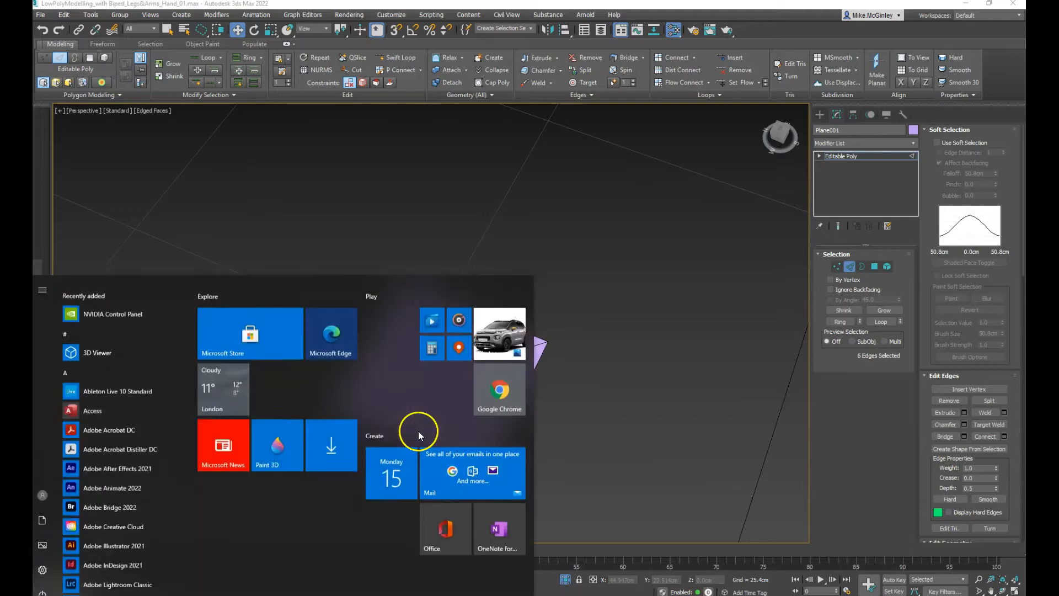
pyautogui.click(572, 416)
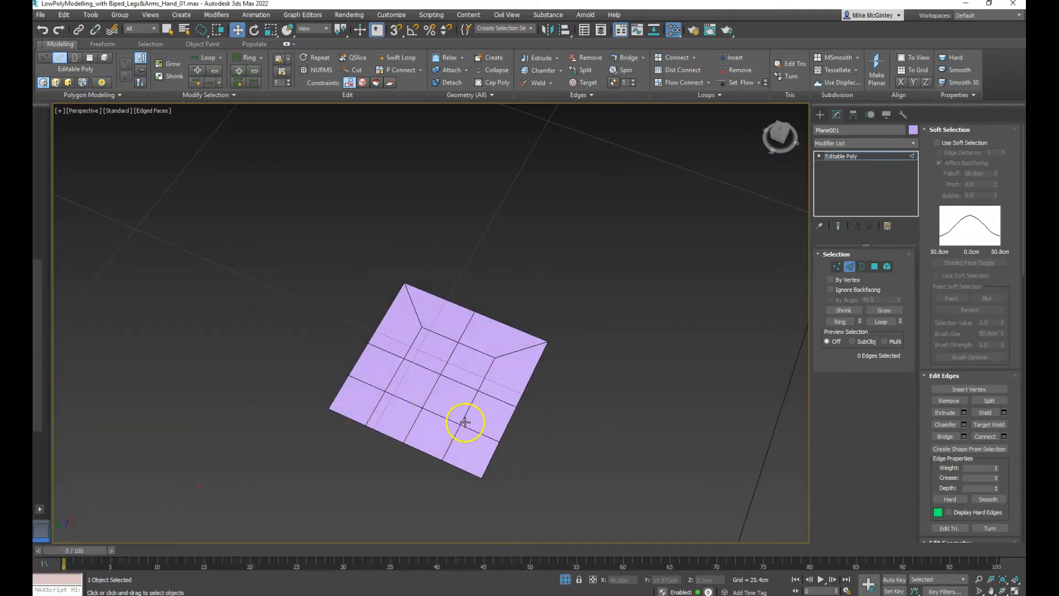
# - Split the six lengthwise edges between the four finger strips, covering the two rows opposite the wrist
pyautogui.click(451, 441)
pyautogui.keyDown('ctrl'); pyautogui.click(470, 399); pyautogui.keyUp('ctrl')
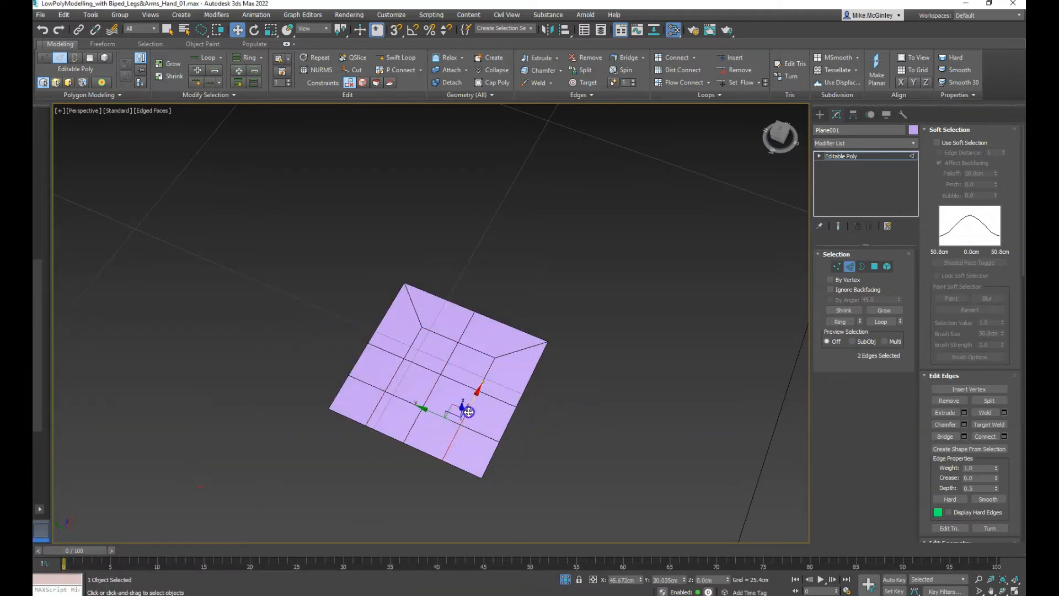
pyautogui.keyDown('ctrl'); pyautogui.click(428, 391); pyautogui.keyUp('ctrl')
pyautogui.keyDown('ctrl'); pyautogui.click(408, 425); pyautogui.keyUp('ctrl')
pyautogui.keyDown('ctrl'); pyautogui.click(379, 415); pyautogui.keyUp('ctrl')
pyautogui.keyDown('ctrl'); pyautogui.click(386, 383); pyautogui.keyUp('ctrl')
pyautogui.keyDown('alt'); pyautogui.moveTo(419, 430); pyautogui.dragTo(493, 424, button='middle'); pyautogui.keyUp('alt')
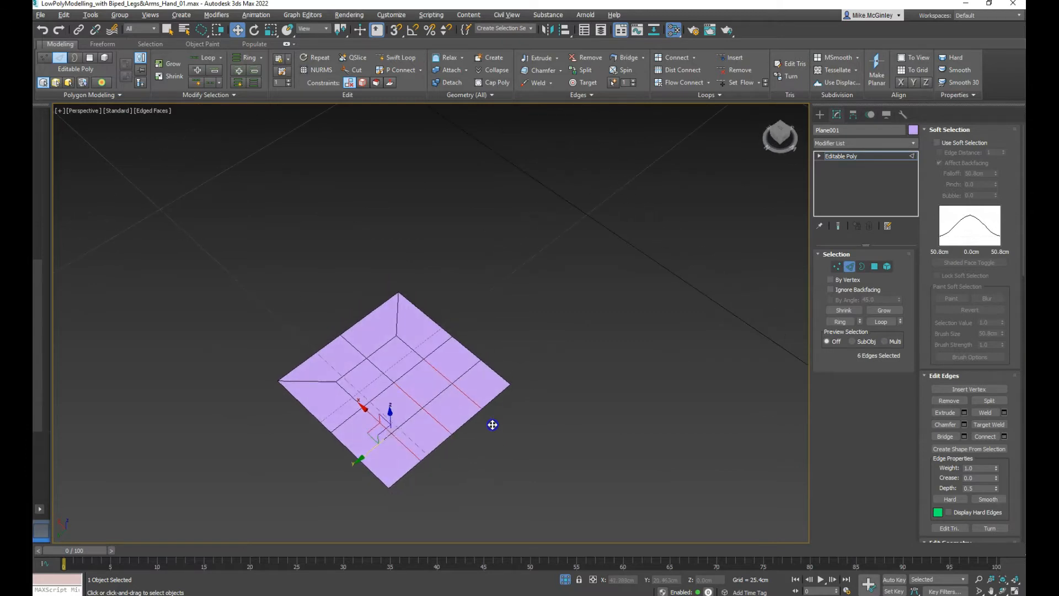
pyautogui.click(581, 70)
pyautogui.keyDown('alt'); pyautogui.moveTo(469, 464); pyautogui.dragTo(445, 473, button='middle'); pyautogui.keyUp('alt')
# - Move the two cross edges of one outer finger strip sideways, away from the neighbouring finger, to open a gap
pyautogui.click(491, 430)
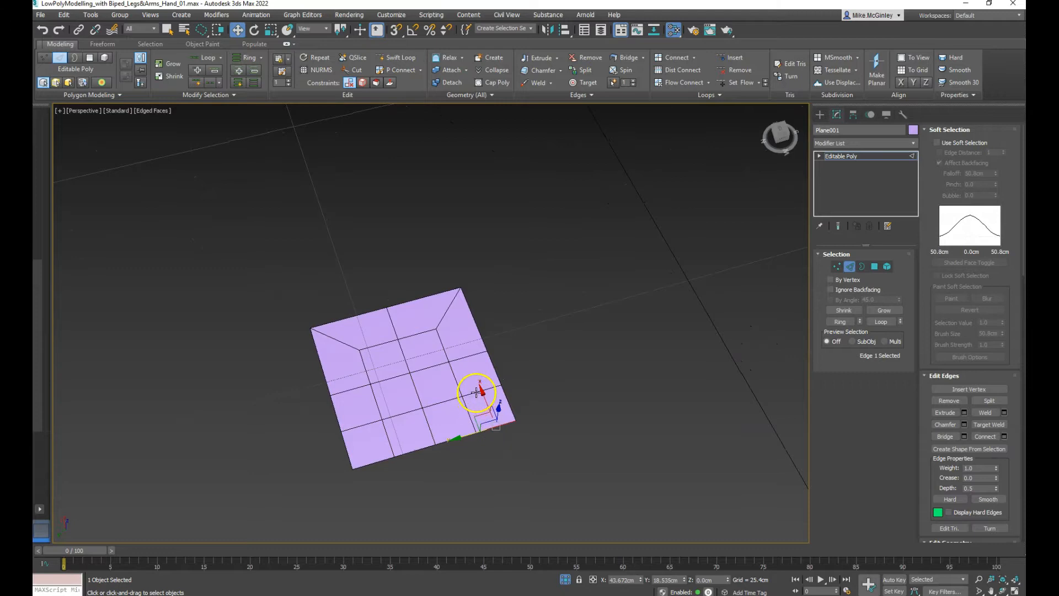
pyautogui.click(564, 465)
pyautogui.click(495, 427)
pyautogui.moveTo(485, 399); pyautogui.dragTo(486, 435)
# - Move the opposite outer finger's two cross edges outward about 1.1 cm, and shift the adjacent inner finger slightly toward it
pyautogui.click(371, 461)
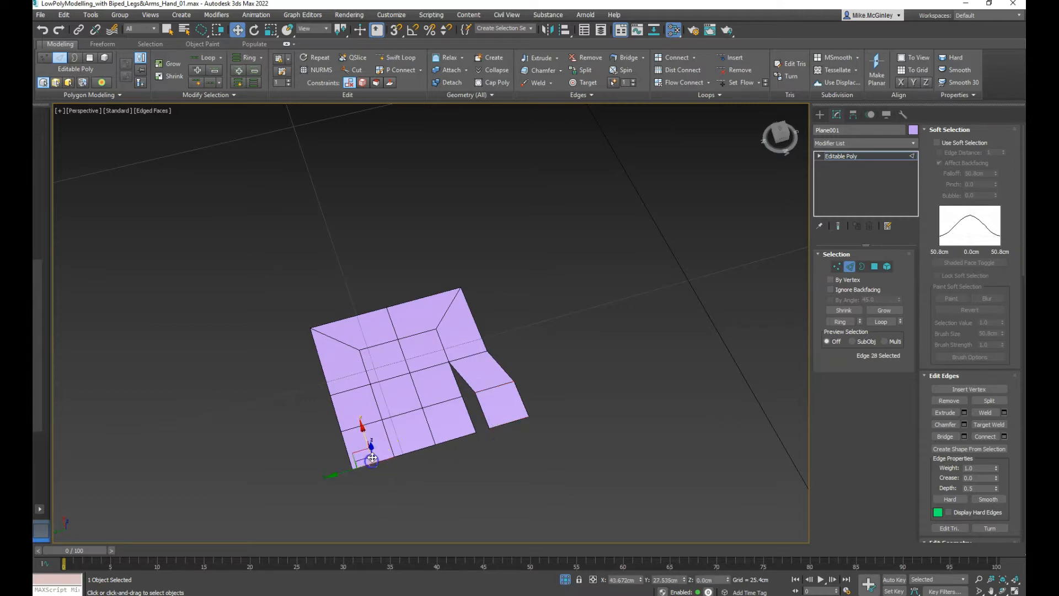
pyautogui.keyDown('ctrl'); pyautogui.click(347, 464); pyautogui.keyUp('ctrl')
pyautogui.keyDown('shift'); pyautogui.moveTo(348, 463); pyautogui.dragTo(333, 476); pyautogui.keyUp('shift')
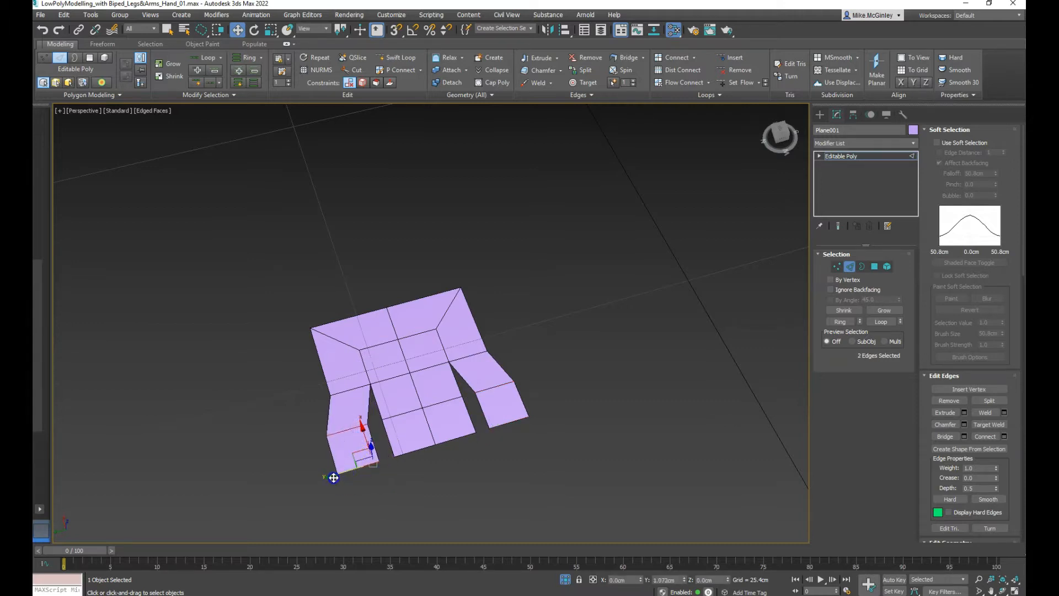
pyautogui.click(415, 453)
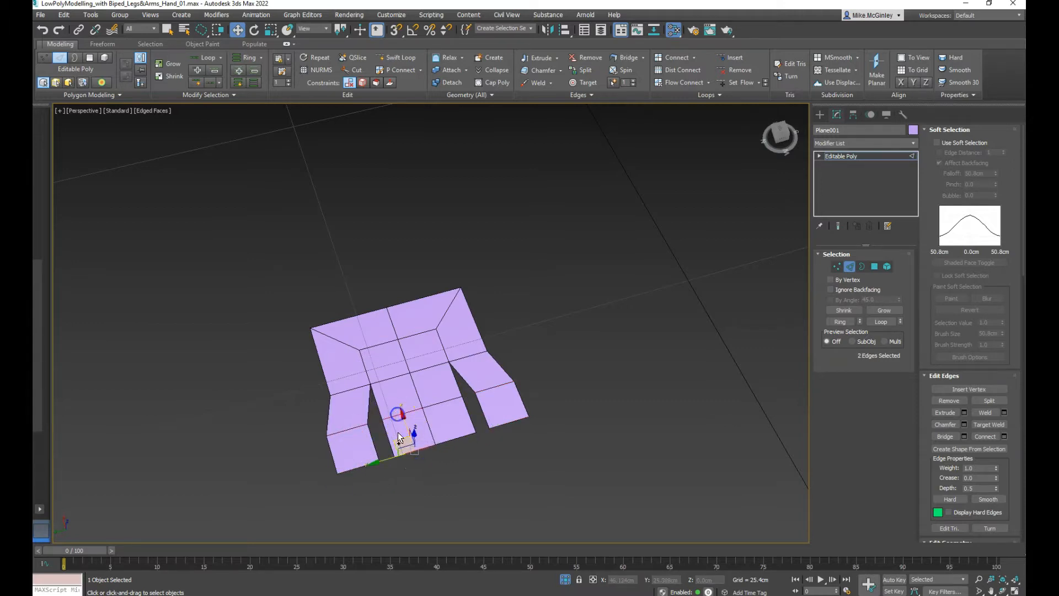
pyautogui.keyDown('shift'); pyautogui.moveTo(389, 463); pyautogui.dragTo(383, 460); pyautogui.keyUp('shift')
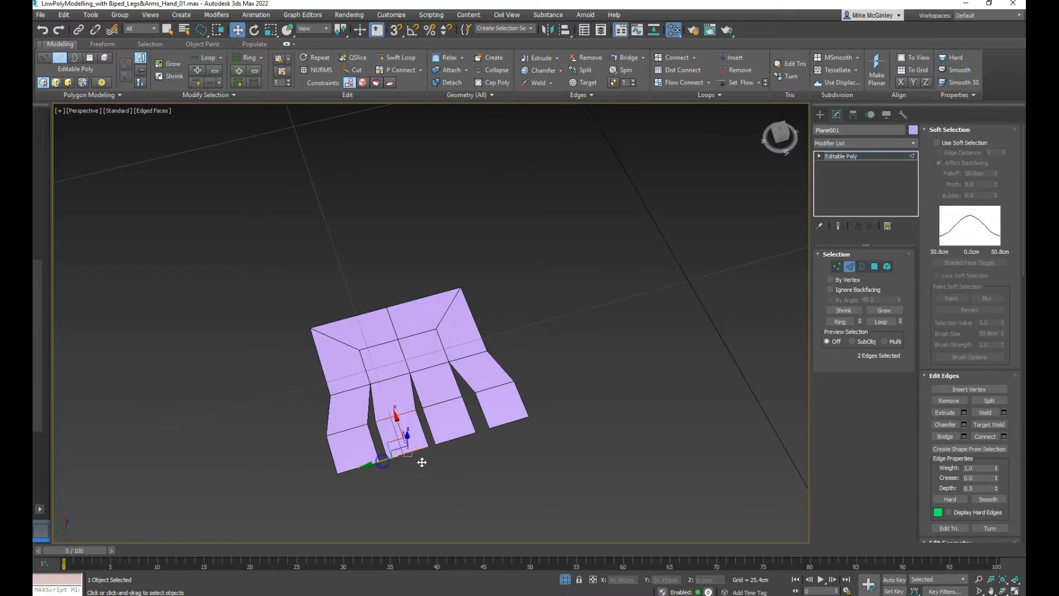
# - Try to extend the palm's two wrist edges away from the fingers
pyautogui.keyDown('alt'); pyautogui.moveTo(516, 460); pyautogui.dragTo(465, 450, button='middle'); pyautogui.keyUp('alt')
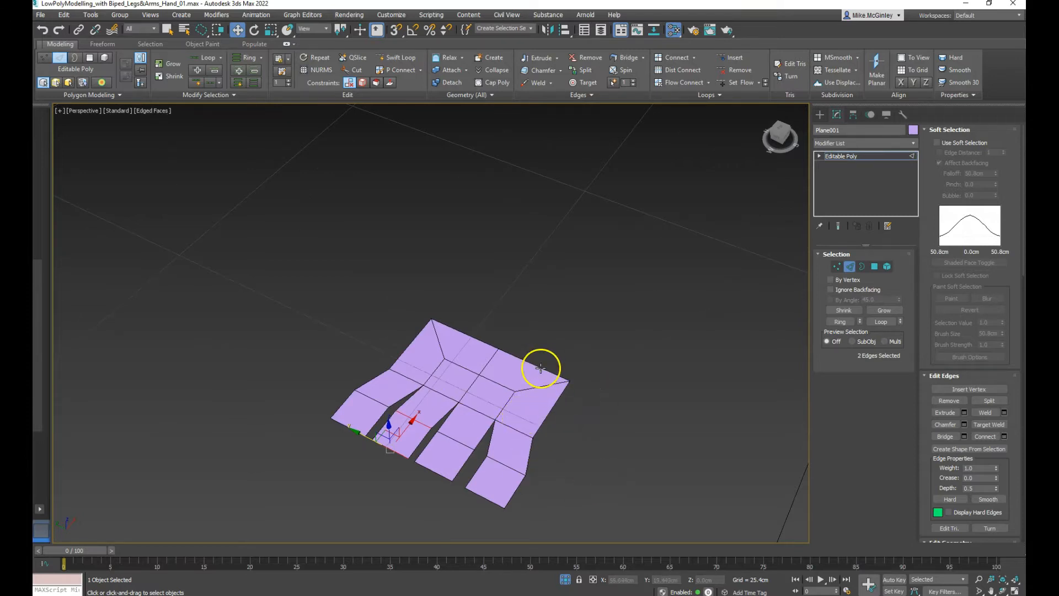
pyautogui.keyDown('ctrl'); pyautogui.click(541, 368); pyautogui.keyUp('ctrl')
pyautogui.keyDown('ctrl'); pyautogui.click(479, 340); pyautogui.keyUp('ctrl')
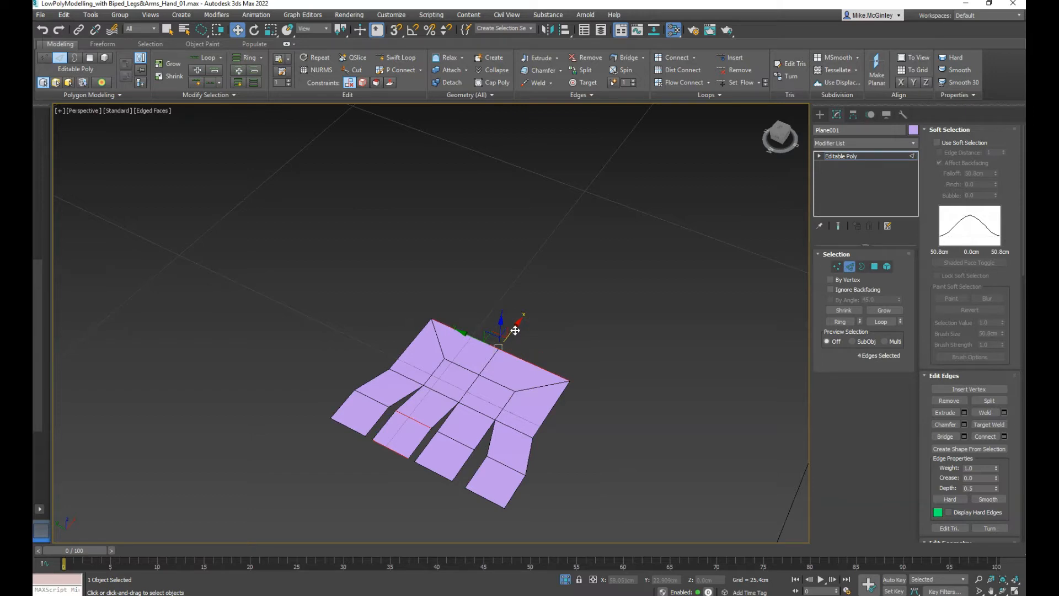
pyautogui.keyDown('shift'); pyautogui.moveTo(515, 330); pyautogui.dragTo(540, 312); pyautogui.keyUp('shift')
pyautogui.keyDown('alt'); pyautogui.moveTo(536, 369); pyautogui.dragTo(424, 426, button='middle'); pyautogui.keyUp('alt')
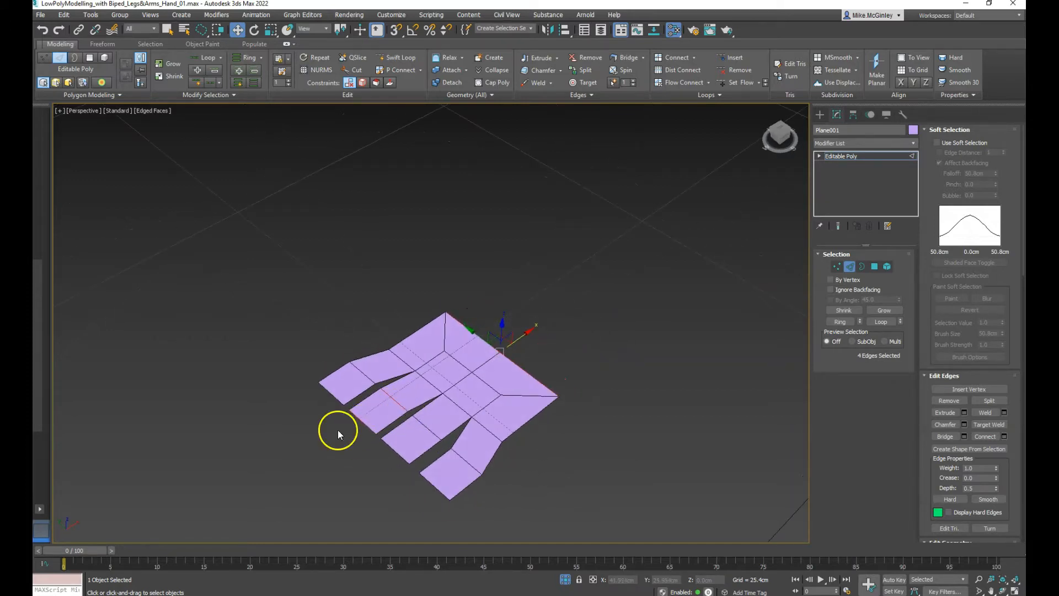
# - Extrude the palm's two wrist edges about 5.9 cm away from the fingers to add a new row of polygons
pyautogui.click(648, 382)
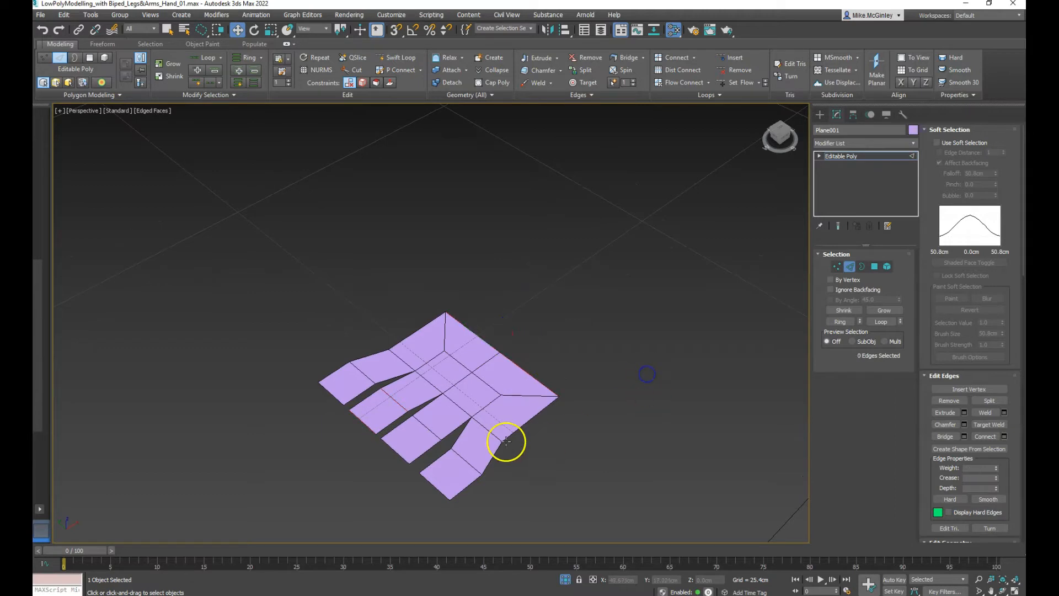
pyautogui.click(528, 375)
pyautogui.keyDown('ctrl'); pyautogui.click(477, 335); pyautogui.keyUp('ctrl')
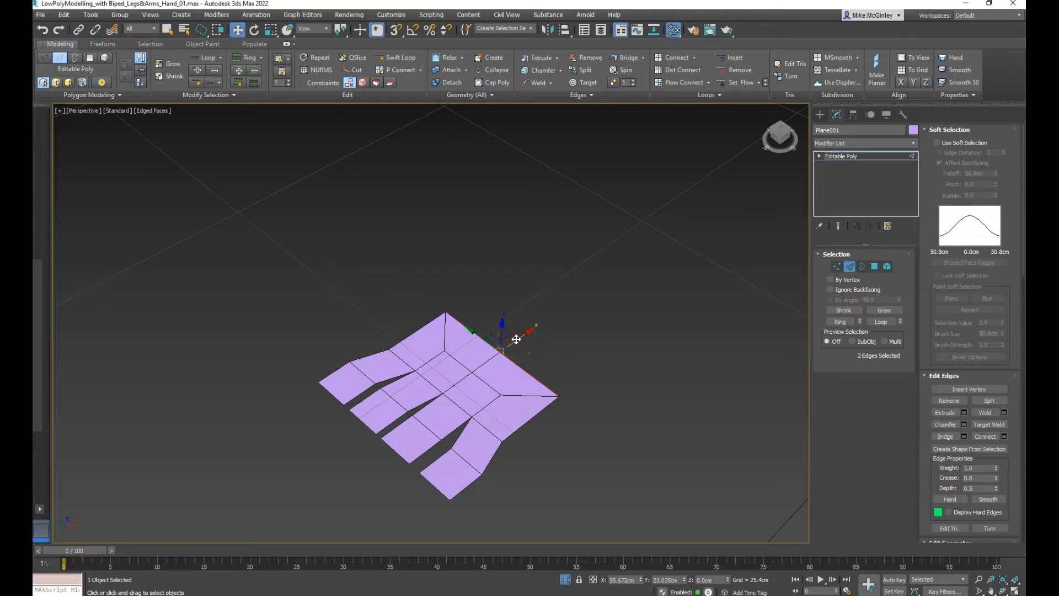
pyautogui.keyDown('shift'); pyautogui.moveTo(516, 339); pyautogui.dragTo(593, 318); pyautogui.keyUp('shift')
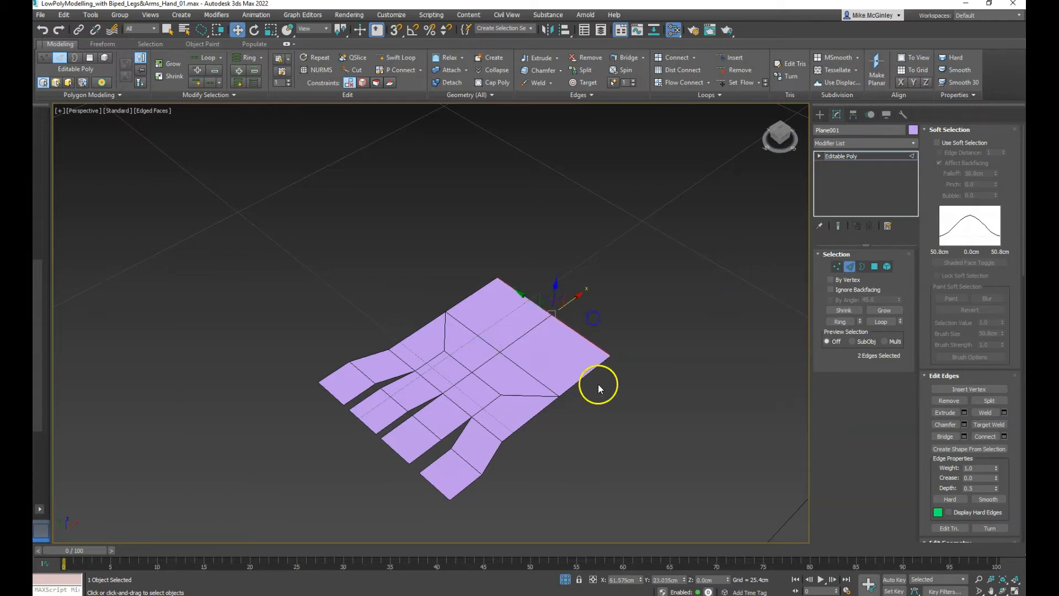
pyautogui.keyDown('alt'); pyautogui.moveTo(531, 448); pyautogui.dragTo(617, 425, button='middle'); pyautogui.keyUp('alt')
pyautogui.keyDown('alt'); pyautogui.moveTo(686, 421); pyautogui.dragTo(531, 425, button='middle'); pyautogui.keyUp('alt')
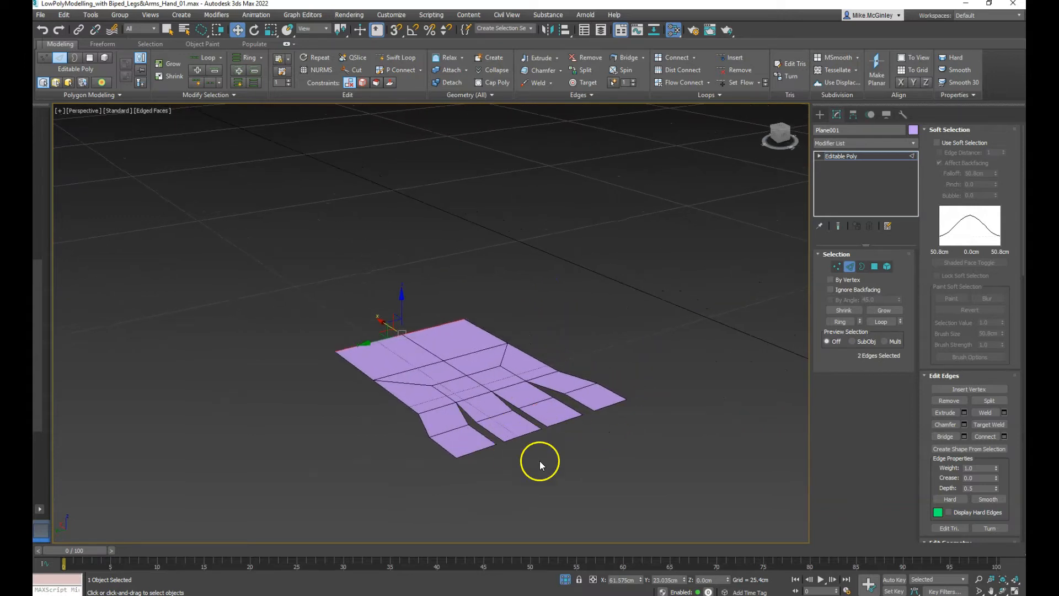
pyautogui.keyDown('alt'); pyautogui.moveTo(514, 454); pyautogui.dragTo(539, 481, button='middle'); pyautogui.keyUp('alt')
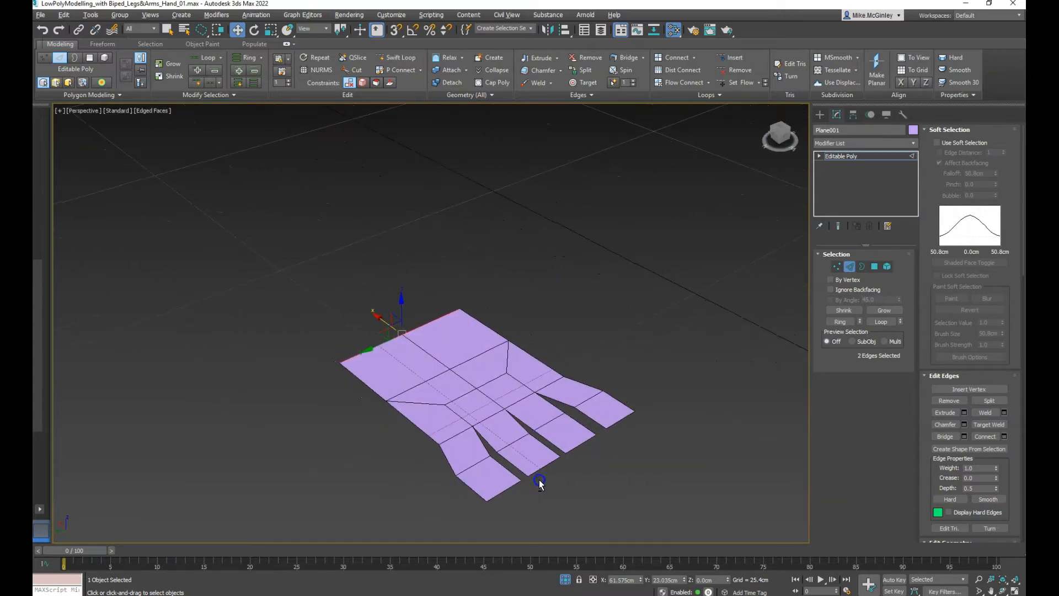
pyautogui.moveTo(582, 442); pyautogui.dragTo(541, 416, button='middle')
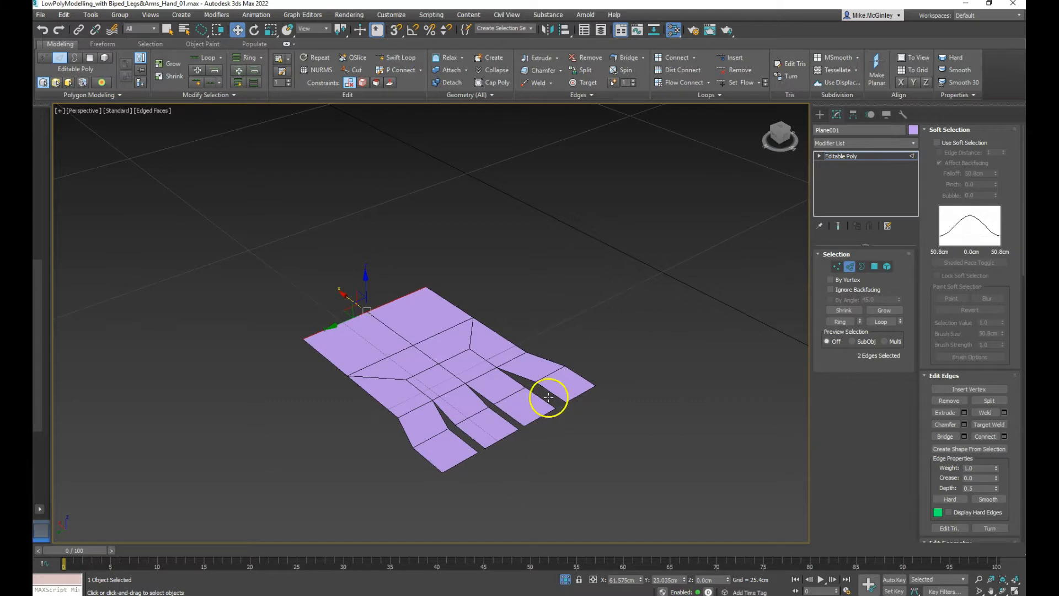
pyautogui.click(586, 448)
# - Lengthen the index finger by moving its tip edge outward, away from the palm
pyautogui.keyDown('alt'); pyautogui.moveTo(510, 425); pyautogui.dragTo(539, 434, button='middle'); pyautogui.keyUp('alt')
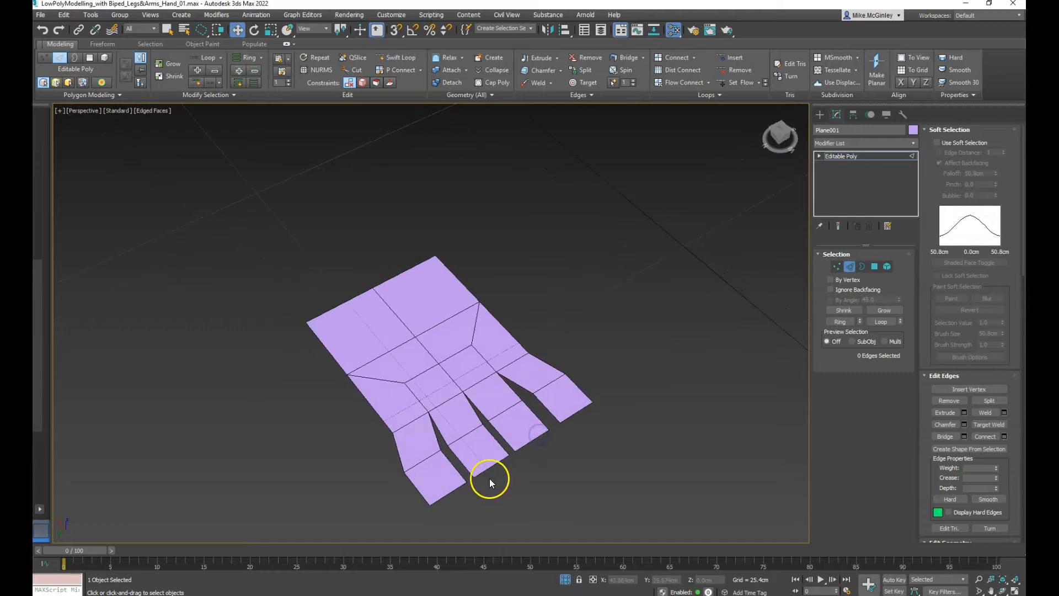
pyautogui.click(444, 489)
pyautogui.moveTo(437, 475); pyautogui.dragTo(448, 485)
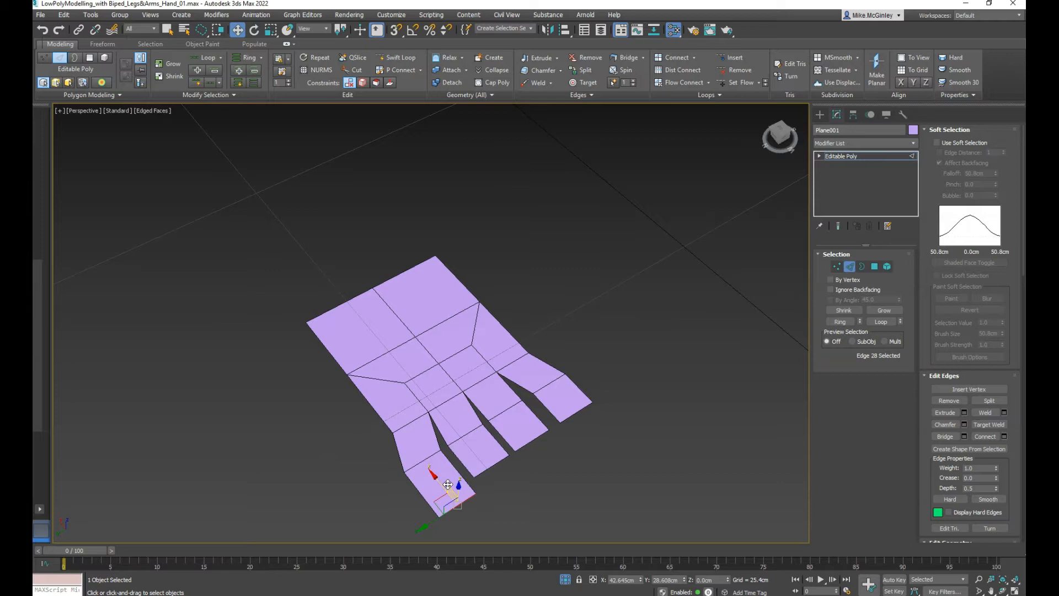
pyautogui.keyDown('alt'); pyautogui.moveTo(448, 484); pyautogui.dragTo(481, 414, button='middle'); pyautogui.keyUp('alt')
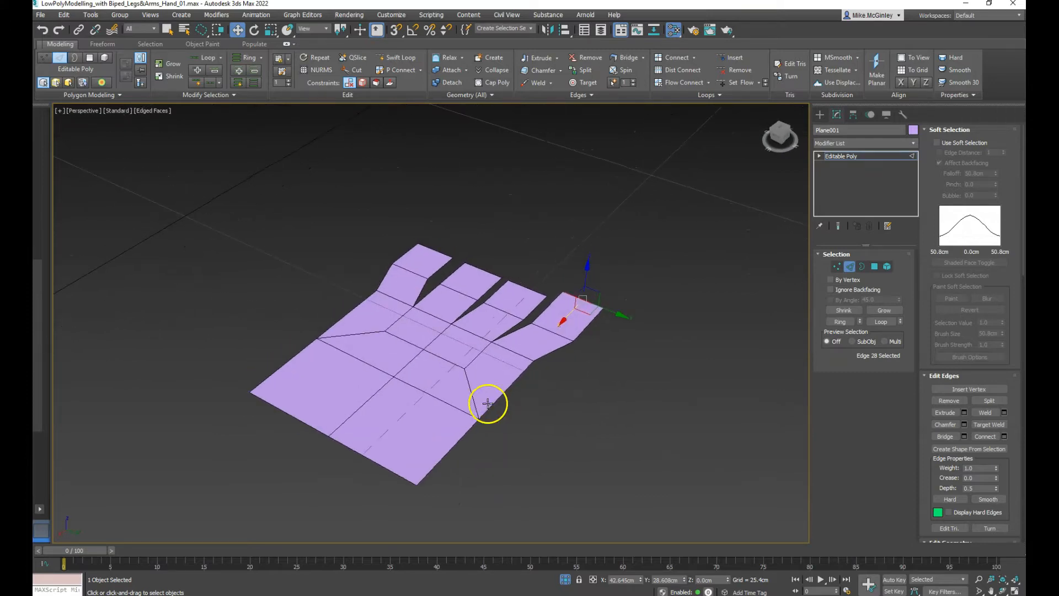
pyautogui.keyDown('alt'); pyautogui.moveTo(495, 391); pyautogui.dragTo(548, 375, button='middle'); pyautogui.keyUp('alt')
pyautogui.moveTo(559, 320); pyautogui.dragTo(582, 301)
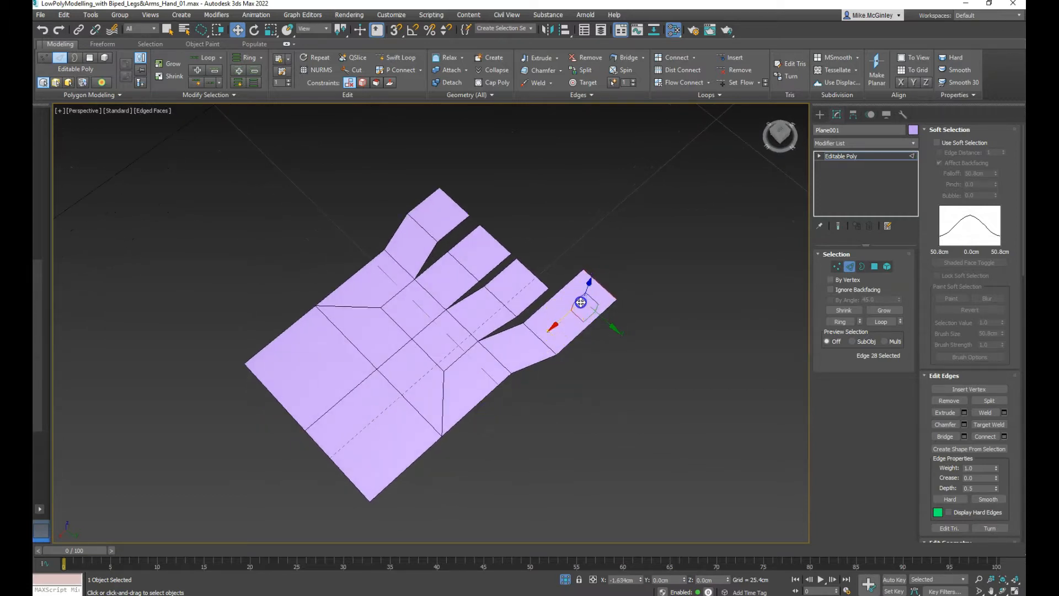
# - Lengthen the two inner fingers by moving their tip edges outward, the one beside the index finger by about 4.8 cm
pyautogui.click(524, 278)
pyautogui.moveTo(525, 278); pyautogui.dragTo(579, 252)
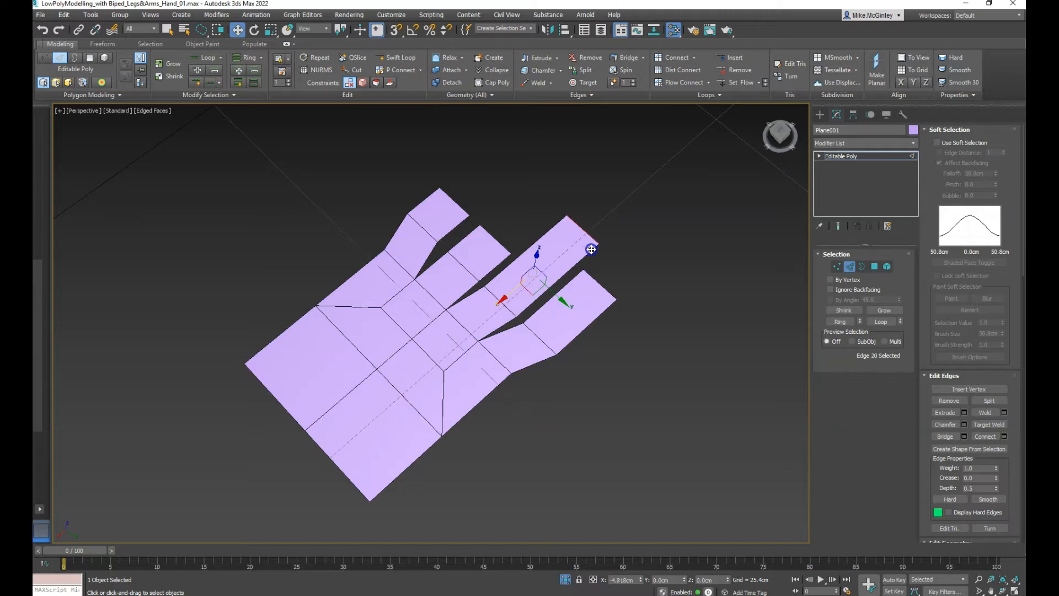
pyautogui.click(502, 247)
pyautogui.moveTo(483, 251); pyautogui.dragTo(522, 219)
# - Rotate the little finger's tip edge and middle cross edge slightly
pyautogui.click(457, 215)
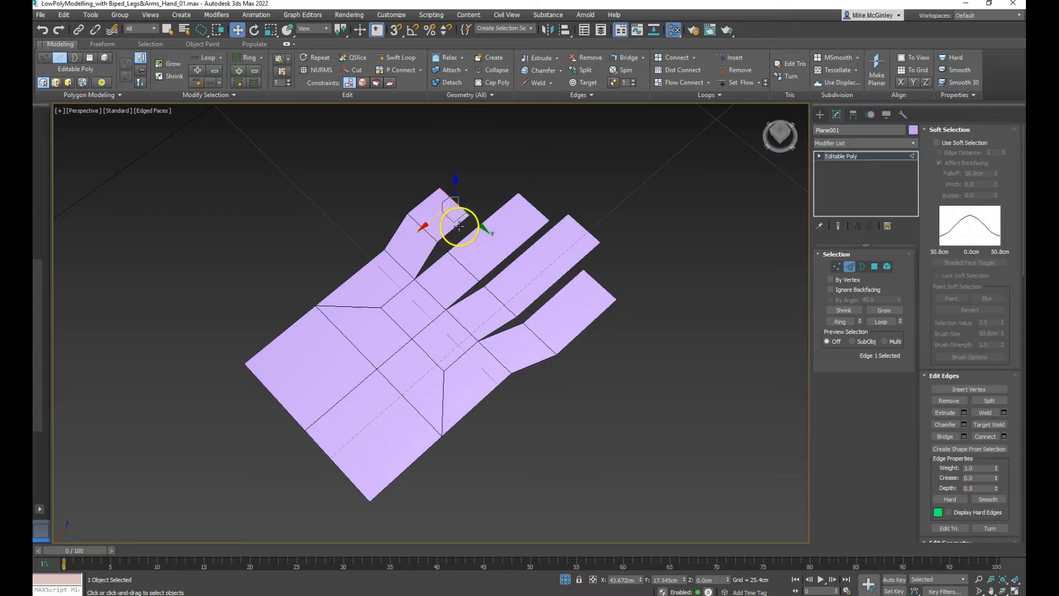
pyautogui.press('e')
pyautogui.click(426, 232)
pyautogui.moveTo(436, 261); pyautogui.dragTo(478, 233)
pyautogui.click(459, 202)
pyautogui.press('w')
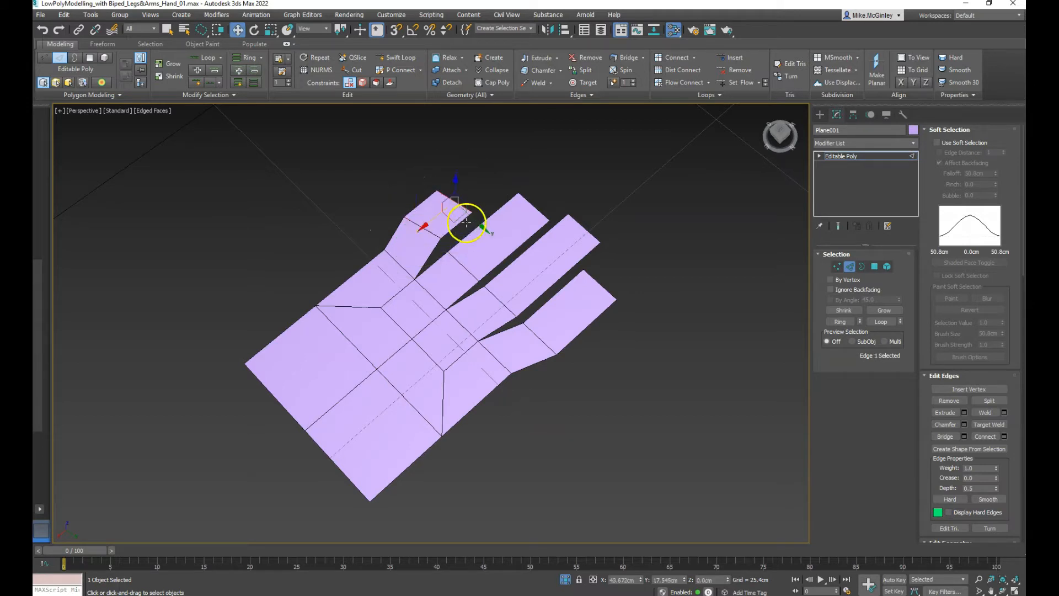
pyautogui.moveTo(462, 202); pyautogui.dragTo(469, 192)
pyautogui.keyDown('alt'); pyautogui.moveTo(556, 274); pyautogui.dragTo(350, 279, button='middle'); pyautogui.keyUp('alt')
pyautogui.hotkey('ctrl', 'z')
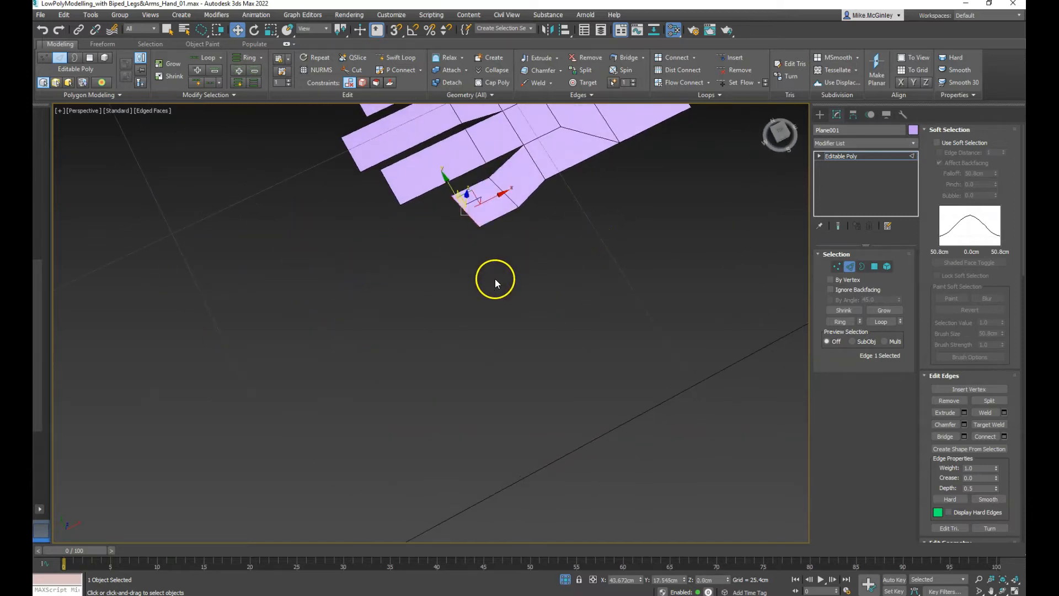
# - Move the little finger's tip edge slightly outward and scale it narrower
pyautogui.press('space')
pyautogui.keyDown('alt'); pyautogui.moveTo(449, 331); pyautogui.dragTo(471, 287, button='middle'); pyautogui.keyUp('alt')
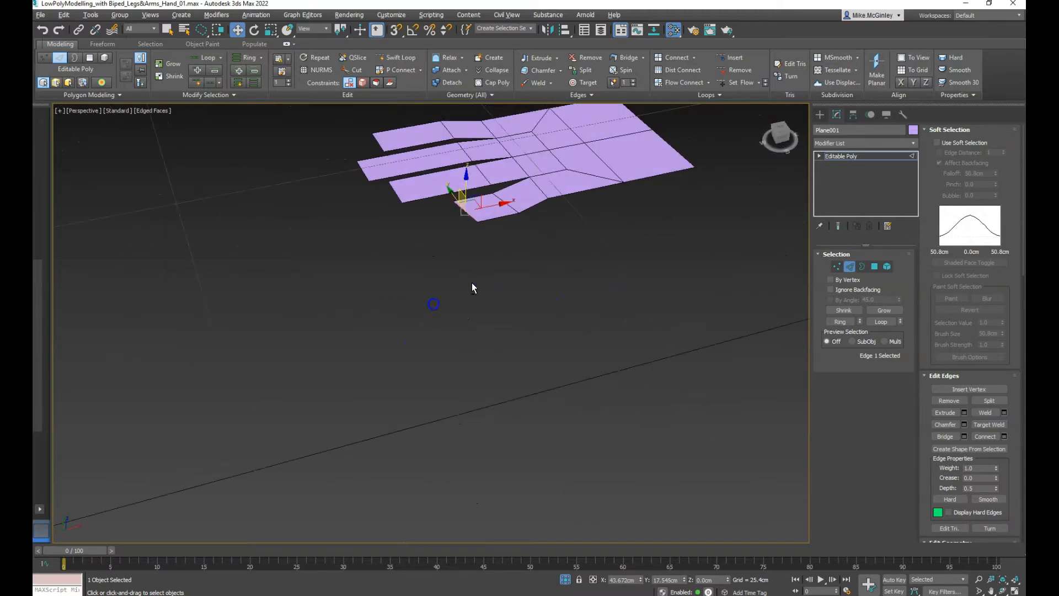
pyautogui.moveTo(476, 247); pyautogui.dragTo(481, 411, button='middle')
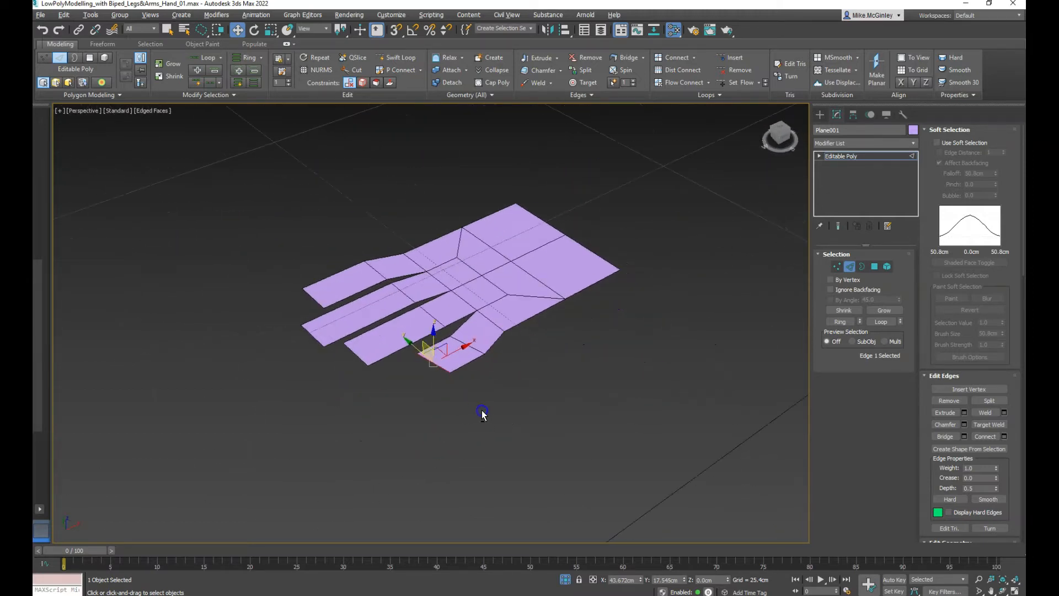
pyautogui.moveTo(461, 349); pyautogui.dragTo(451, 354)
pyautogui.press('q')
pyautogui.moveTo(457, 392); pyautogui.dragTo(449, 384)
# - Scale the little finger's middle cross edge narrower and shift it toward the neighbouring ring finger
pyautogui.click(472, 347)
pyautogui.moveTo(498, 369); pyautogui.dragTo(492, 365)
pyautogui.keyDown('alt'); pyautogui.moveTo(381, 399); pyautogui.dragTo(589, 433, button='middle'); pyautogui.keyUp('alt')
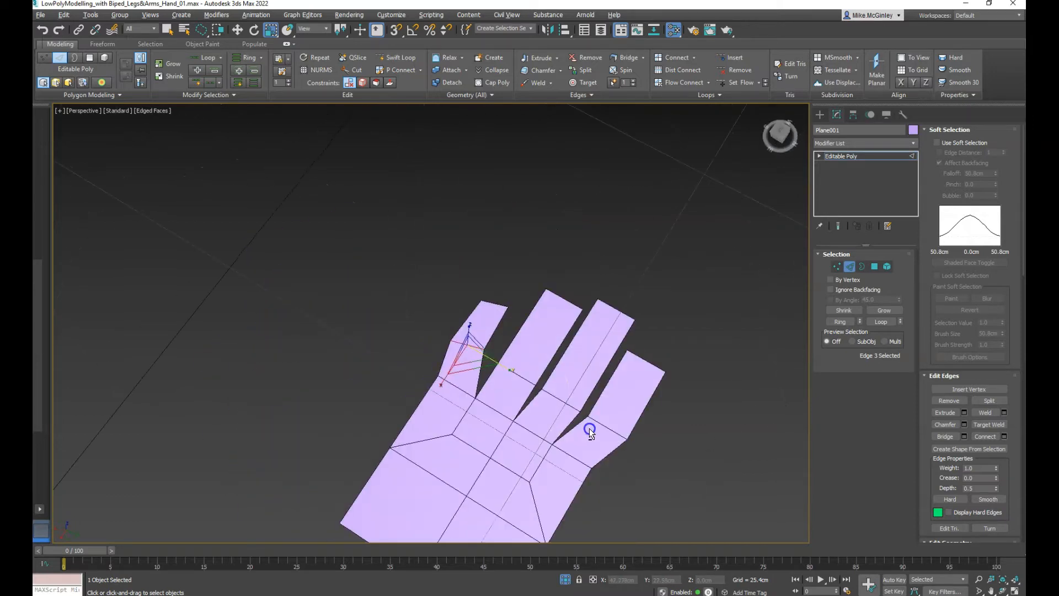
pyautogui.press('w')
pyautogui.moveTo(486, 360); pyautogui.dragTo(495, 366)
# - Narrow the ring finger's tip edge and move its middle cross edge about 1.1 cm toward the fingertip
pyautogui.click(564, 302)
pyautogui.press('r')
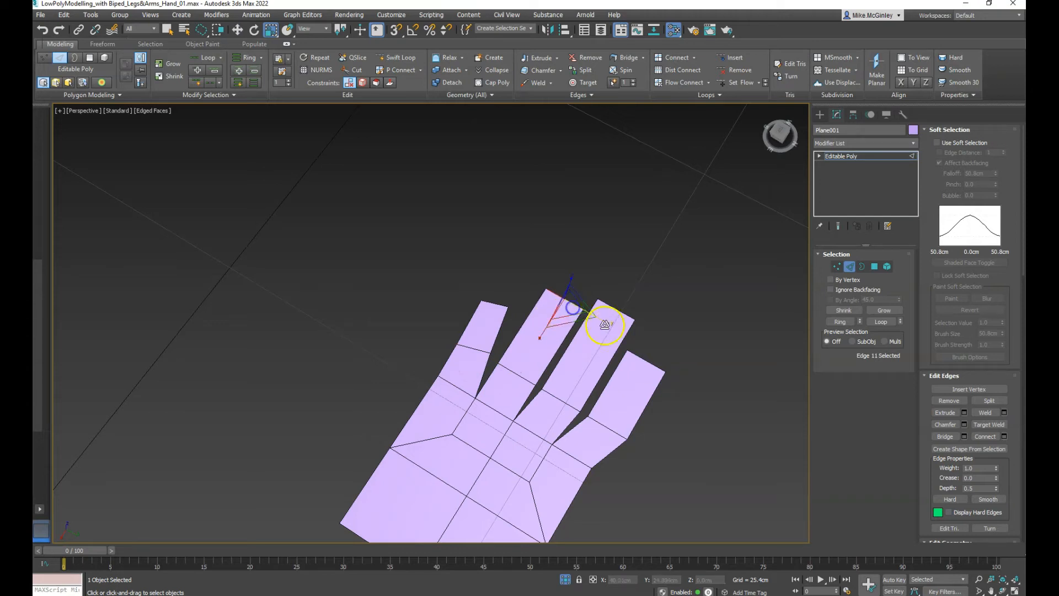
pyautogui.moveTo(604, 321); pyautogui.dragTo(598, 319)
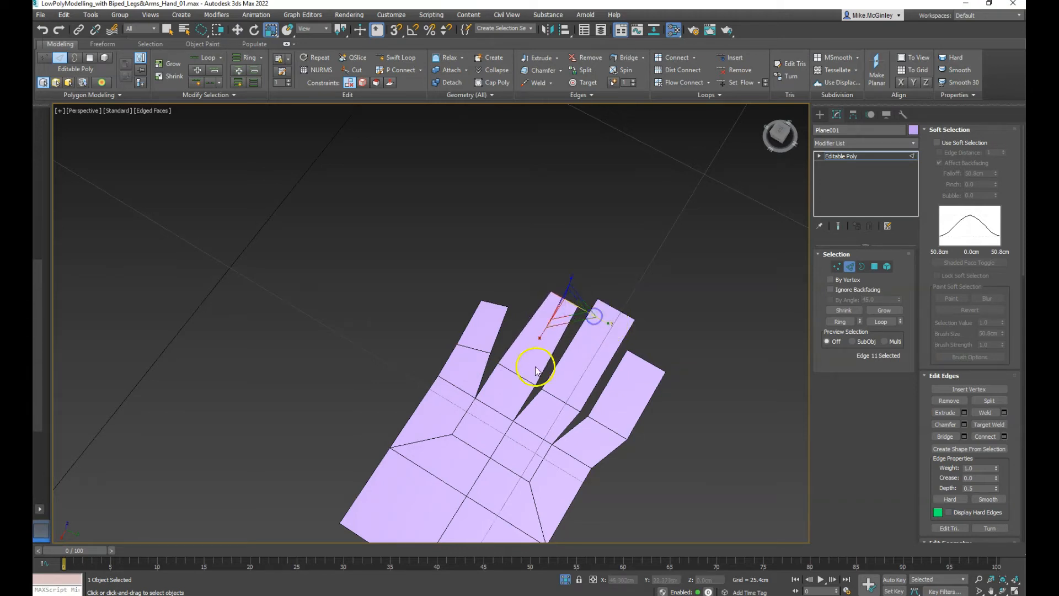
pyautogui.click(520, 377)
pyautogui.press('w')
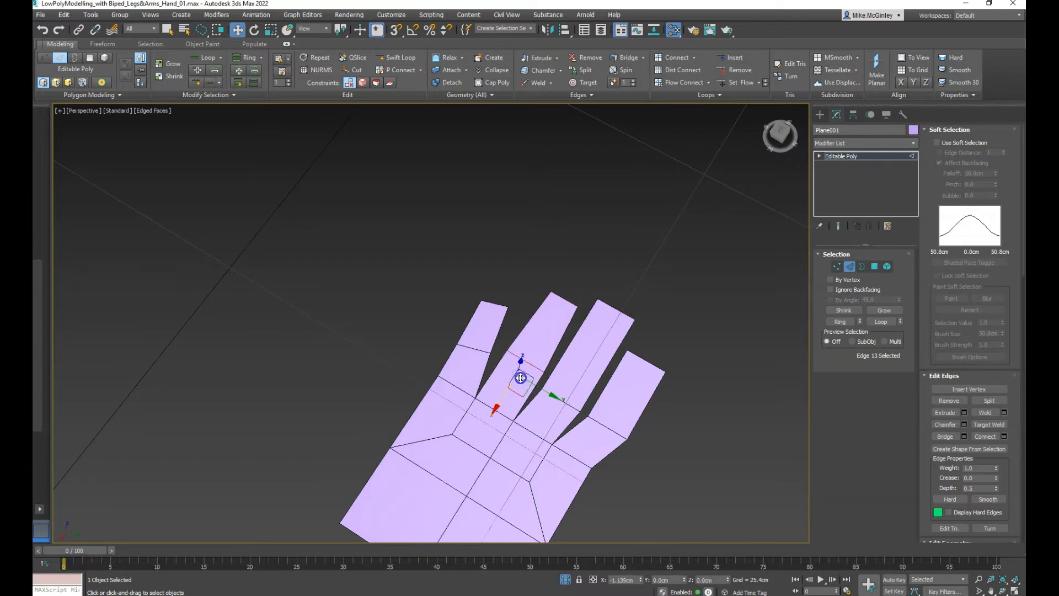
pyautogui.moveTo(520, 377); pyautogui.dragTo(520, 379)
# - Move the middle finger's middle cross edge toward its tip, and rotate the ring finger's middle cross edge slightly
pyautogui.click(563, 403)
pyautogui.moveTo(554, 414); pyautogui.dragTo(615, 405)
pyautogui.press('e')
pyautogui.click(519, 359)
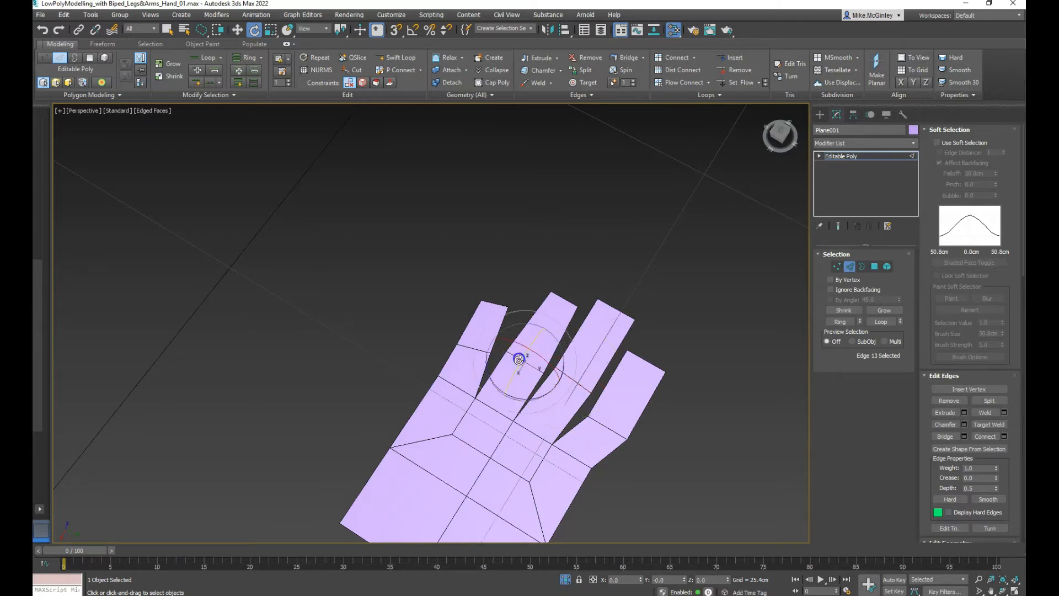
pyautogui.moveTo(504, 383); pyautogui.dragTo(508, 393)
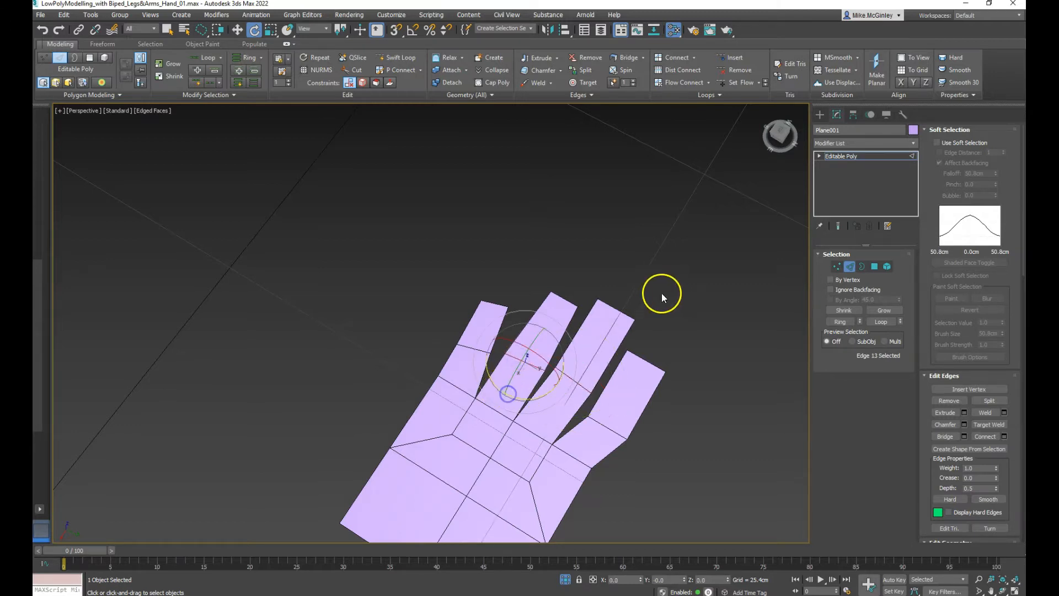
# - Scale the tip edges of the middle and index fingers narrower to taper both fingers
pyautogui.click(625, 315)
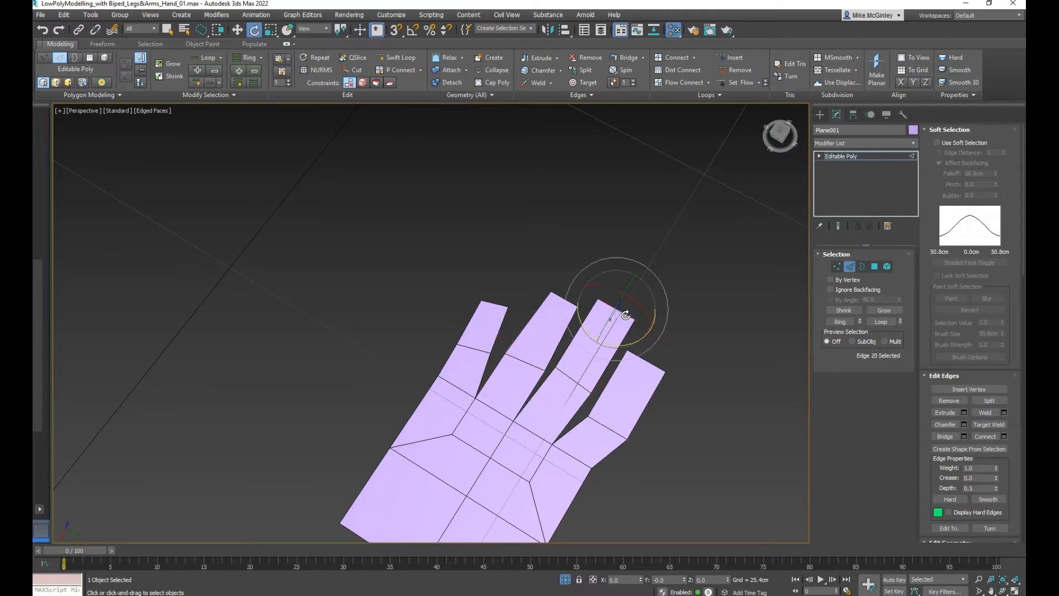
pyautogui.press('r')
pyautogui.moveTo(657, 331); pyautogui.dragTo(646, 320)
pyautogui.click(640, 358)
pyautogui.moveTo(680, 385); pyautogui.dragTo(662, 370)
# - Pull the index and little fingers' tip edges slightly back toward the palm
pyautogui.press('w')
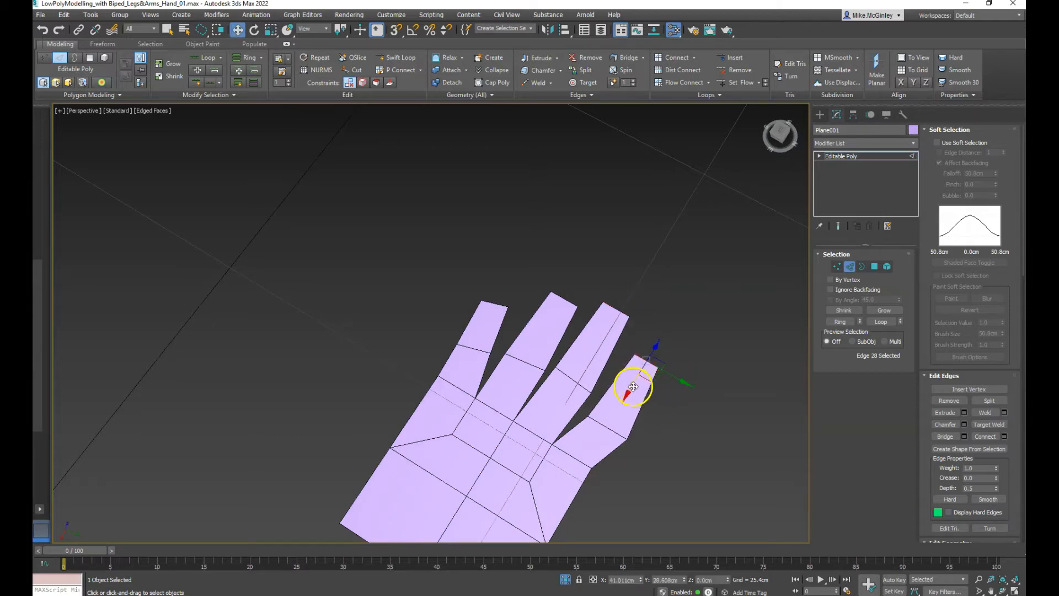
pyautogui.click(490, 304)
pyautogui.moveTo(486, 322); pyautogui.dragTo(486, 335)
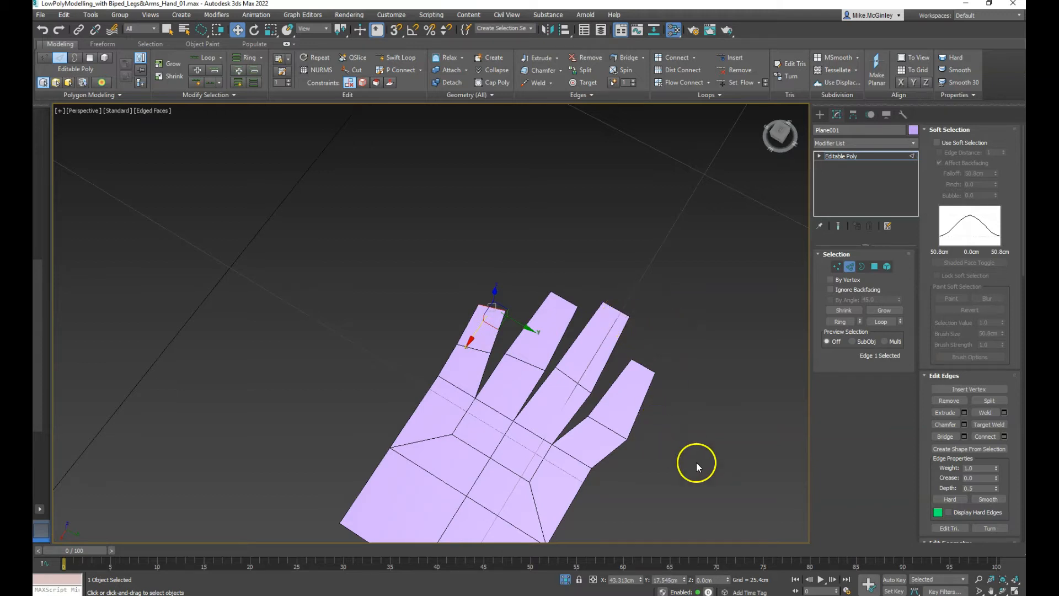
# - Rotate the index finger's middle cross edge and shift it about 0.6 cm toward the neighbouring middle finger
pyautogui.click(609, 429)
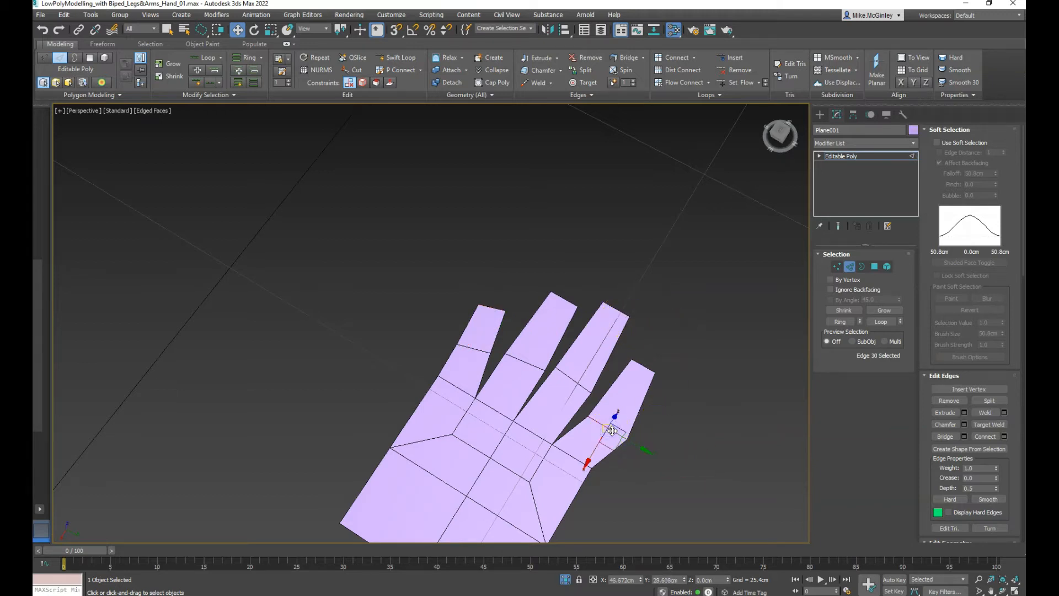
pyautogui.press('e')
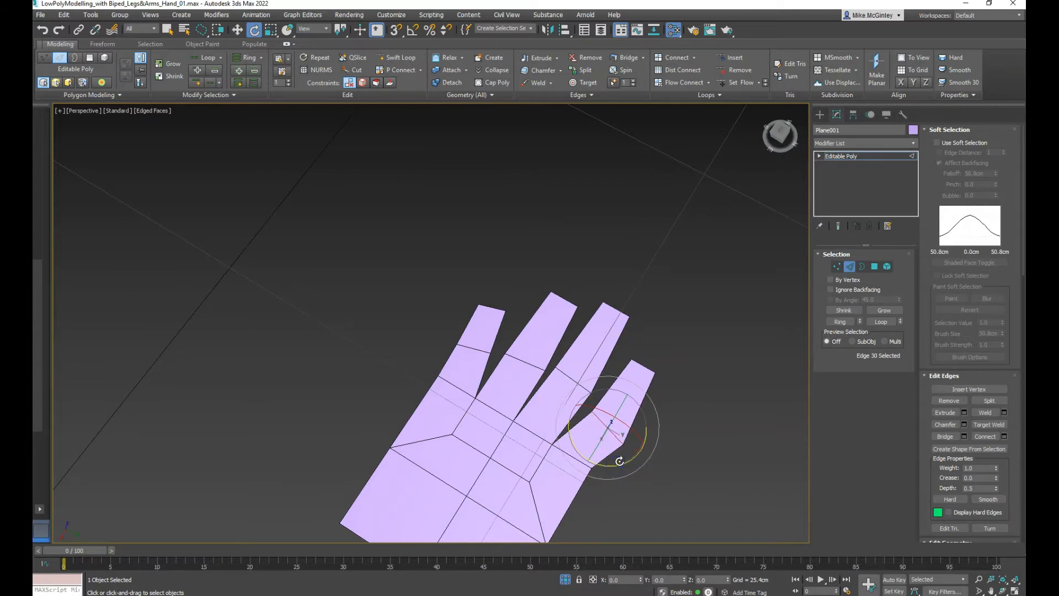
pyautogui.press('w')
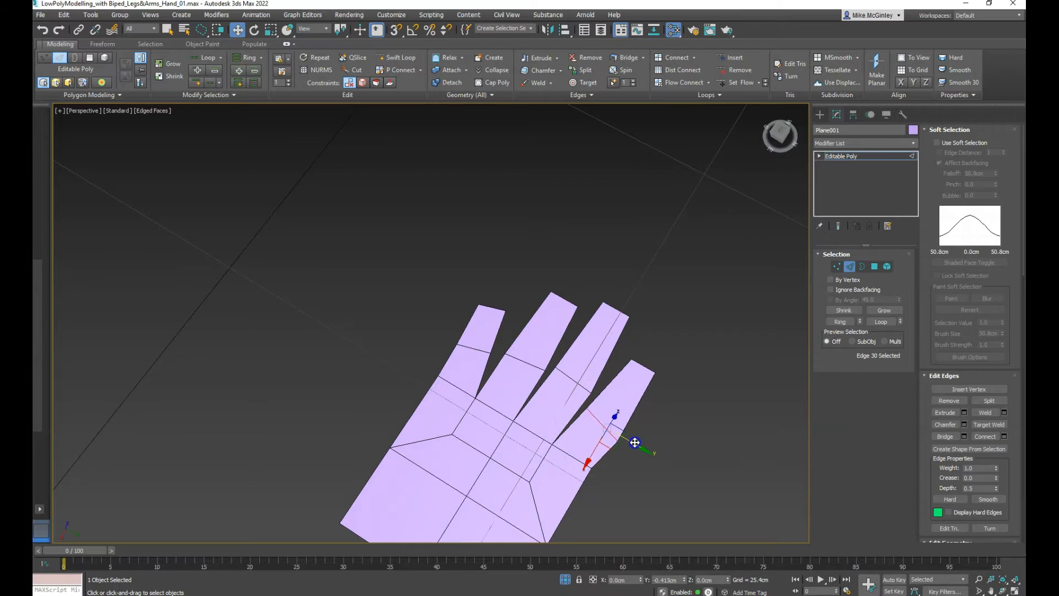
pyautogui.keyDown('alt'); pyautogui.moveTo(679, 430); pyautogui.dragTo(602, 427, button='middle'); pyautogui.keyUp('alt')
pyautogui.moveTo(606, 429); pyautogui.dragTo(599, 451)
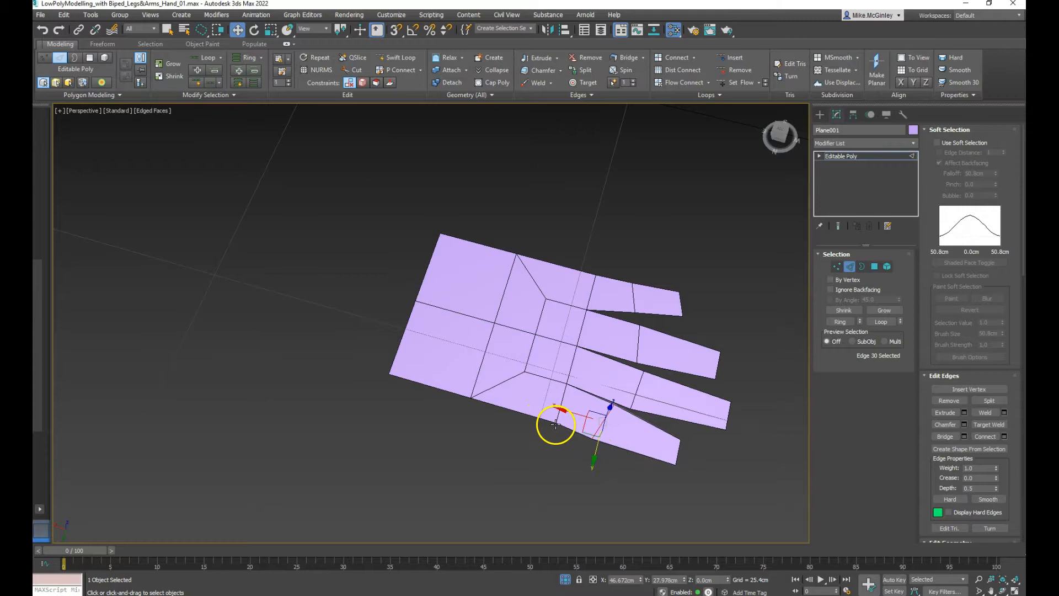
# - Move the vertex at the index finger's outer base outward about 0.3 cm, and adjust the inner vertex of its middle cross edge
pyautogui.press('1')
pyautogui.click(555, 425)
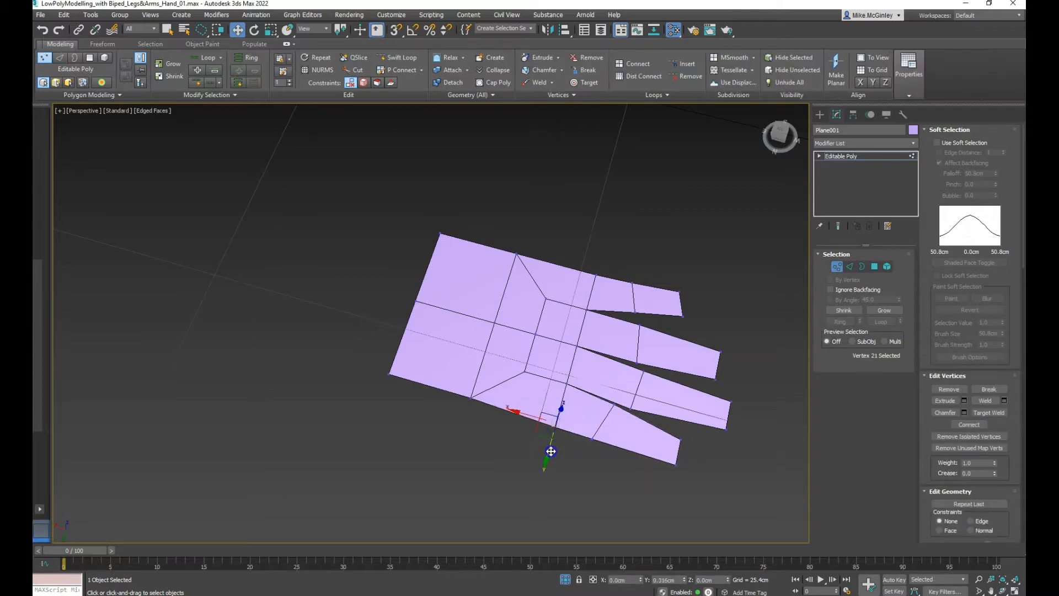
pyautogui.keyDown('alt'); pyautogui.moveTo(622, 351); pyautogui.dragTo(590, 362, button='middle'); pyautogui.keyUp('alt')
pyautogui.scroll(3, 559, 381)
pyautogui.moveTo(554, 359); pyautogui.dragTo(575, 371)
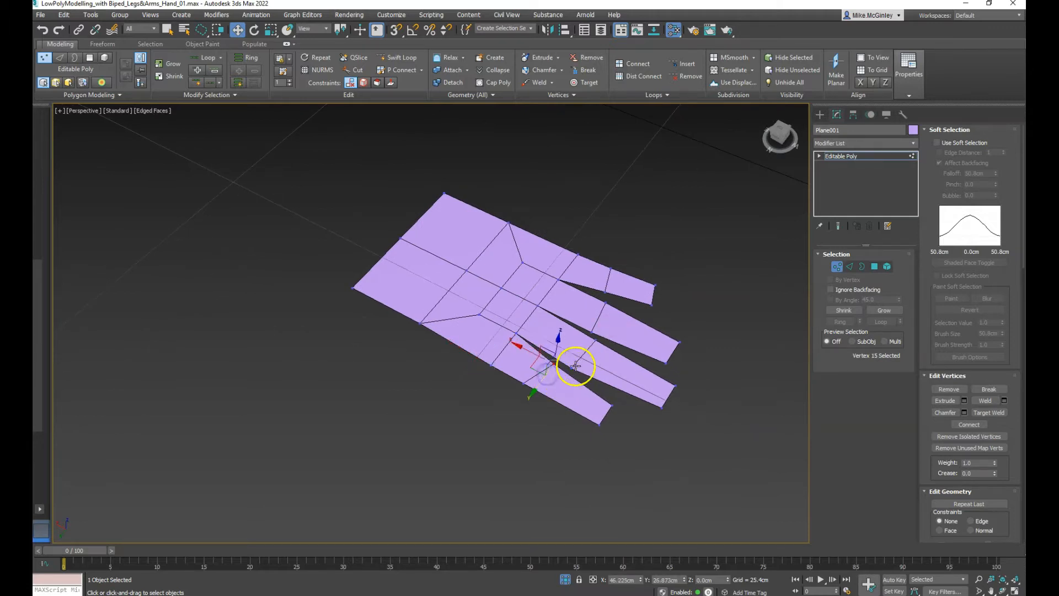
pyautogui.click(572, 368)
# - Return to edge editing and nudge the index finger's middle cross edge to refine the finger's outline
pyautogui.press('2')
pyautogui.moveTo(522, 366); pyautogui.dragTo(532, 370)
pyautogui.keyDown('alt'); pyautogui.moveTo(577, 445); pyautogui.dragTo(689, 362, button='middle'); pyautogui.keyUp('alt')
pyautogui.keyDown('alt'); pyautogui.moveTo(621, 448); pyautogui.dragTo(535, 414, button='middle'); pyautogui.keyUp('alt')
pyautogui.moveTo(600, 358)
pyautogui.mouseDown(button='middle')
pyautogui.moveTo(634, 405)
pyautogui.moveTo(606, 374)
pyautogui.mouseUp(button='middle')
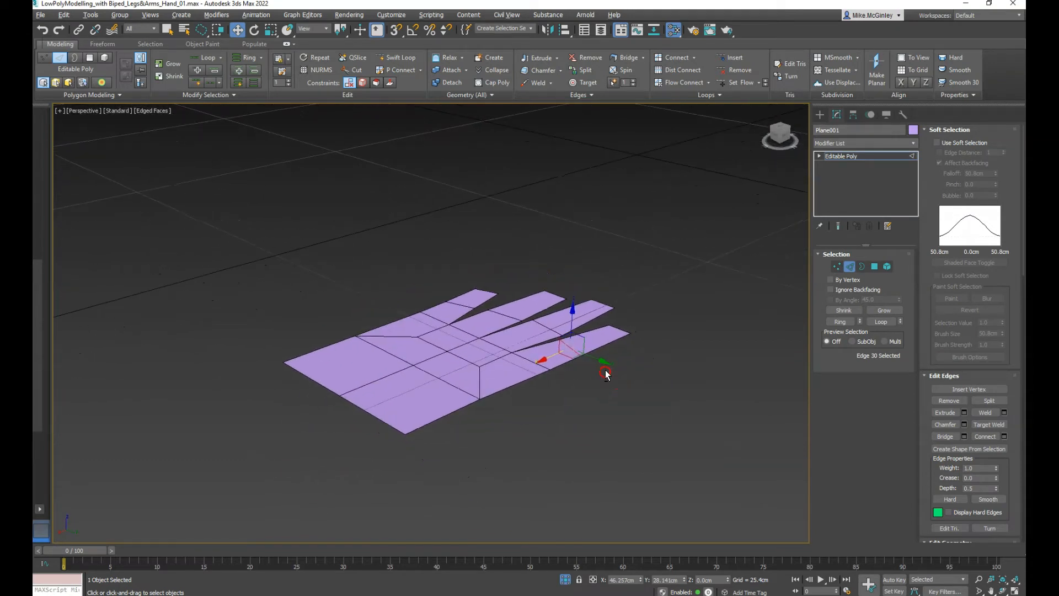
# - Apply a Shell modifier to the hand plane and set its inner amount to 3 cm
pyautogui.click(913, 144)
pyautogui.scroll(-10, 929, 452)
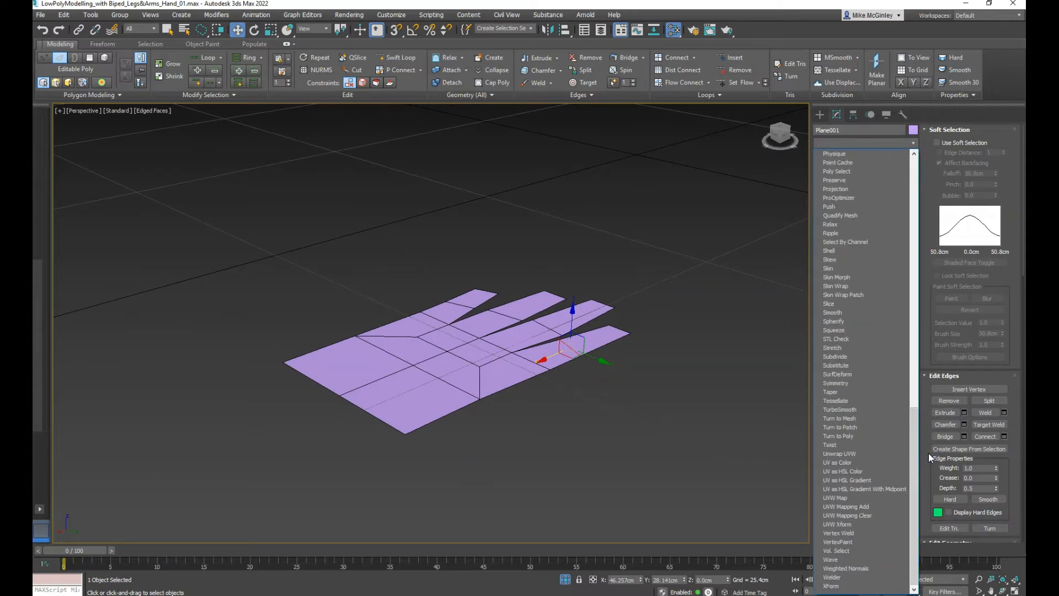
pyautogui.click(853, 252)
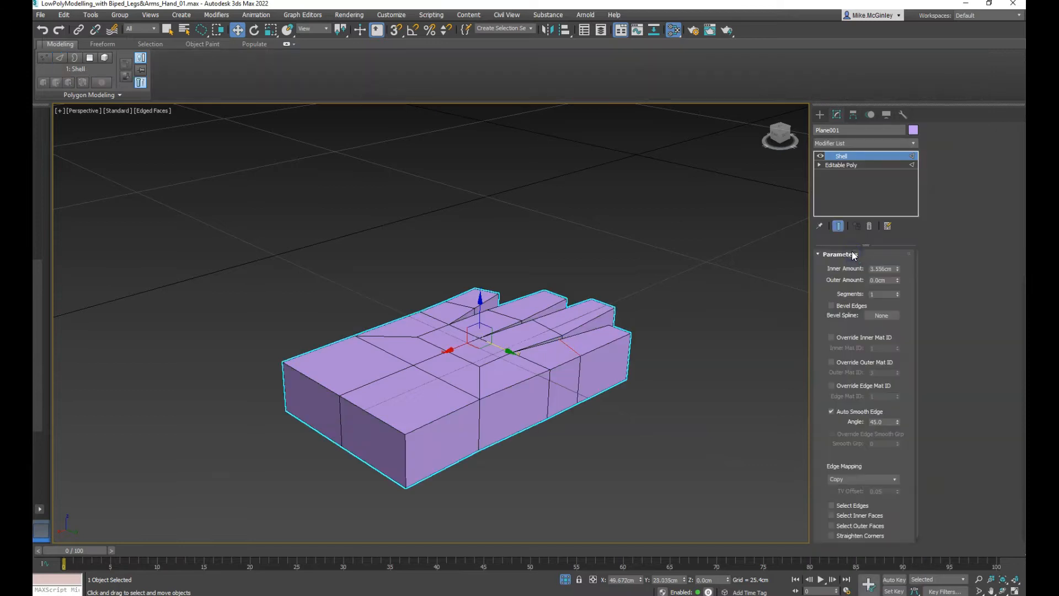
pyautogui.keyDown('alt'); pyautogui.moveTo(591, 390); pyautogui.dragTo(511, 386, button='middle'); pyautogui.keyUp('alt')
pyautogui.keyDown('alt'); pyautogui.moveTo(433, 395); pyautogui.dragTo(494, 405, button='middle'); pyautogui.keyUp('alt')
pyautogui.doubleClick(885, 269)
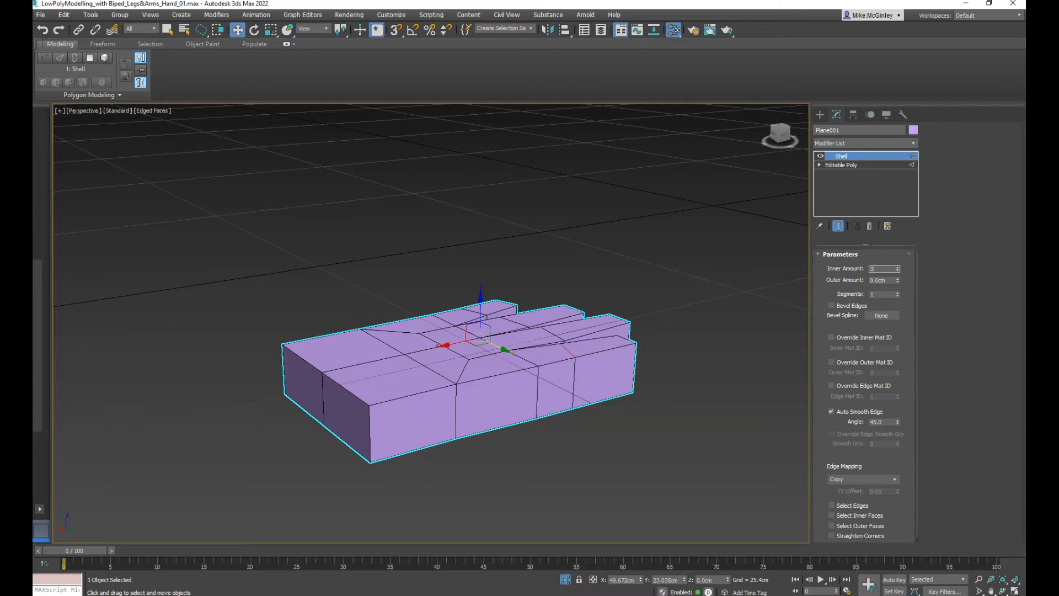
pyautogui.write('3')
pyautogui.press('Return')
pyautogui.keyDown('alt'); pyautogui.moveTo(780, 271); pyautogui.dragTo(612, 408, button='middle'); pyautogui.keyUp('alt')
pyautogui.keyDown('alt'); pyautogui.moveTo(593, 397); pyautogui.dragTo(638, 388, button='middle'); pyautogui.keyUp('alt')
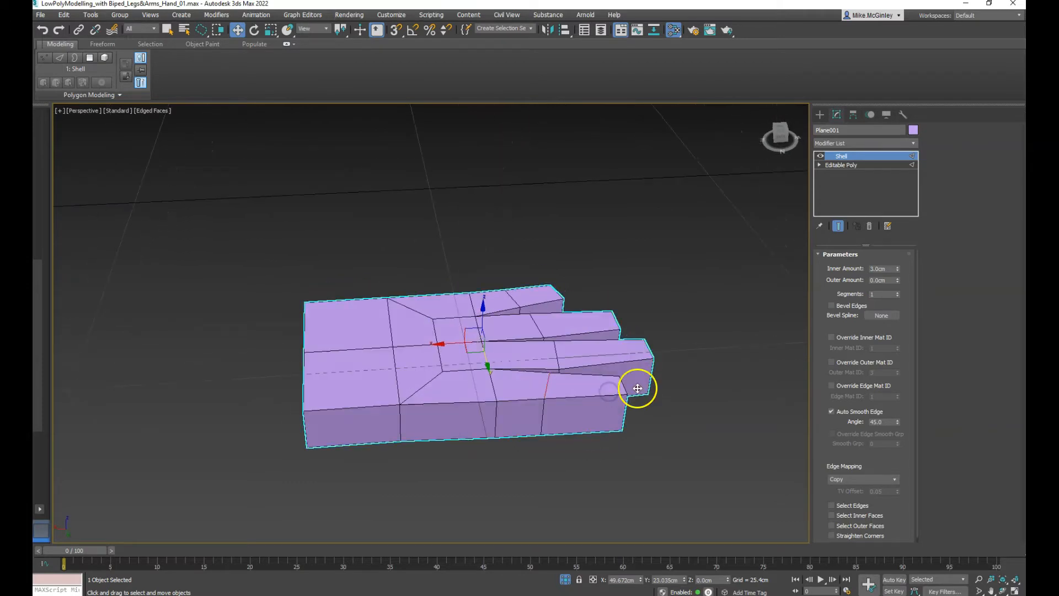
# - Return to vertex editing in the base Editable Poly and show the end result with the Shell thickness
pyautogui.click(819, 164)
pyautogui.click(838, 174)
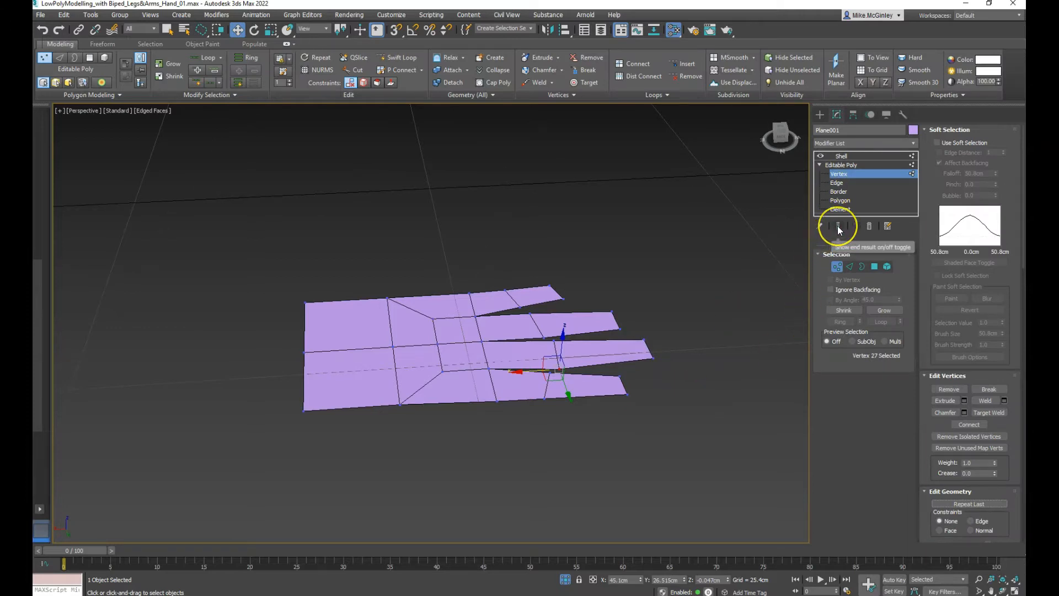
pyautogui.click(838, 226)
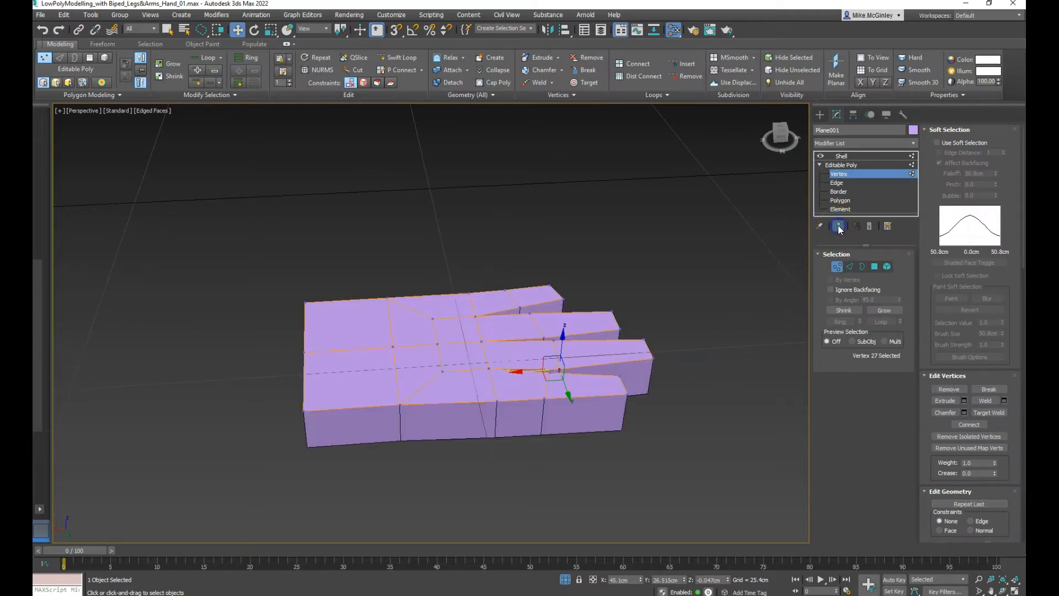
pyautogui.keyDown('alt'); pyautogui.moveTo(705, 419); pyautogui.dragTo(575, 324, button='middle'); pyautogui.keyUp('alt')
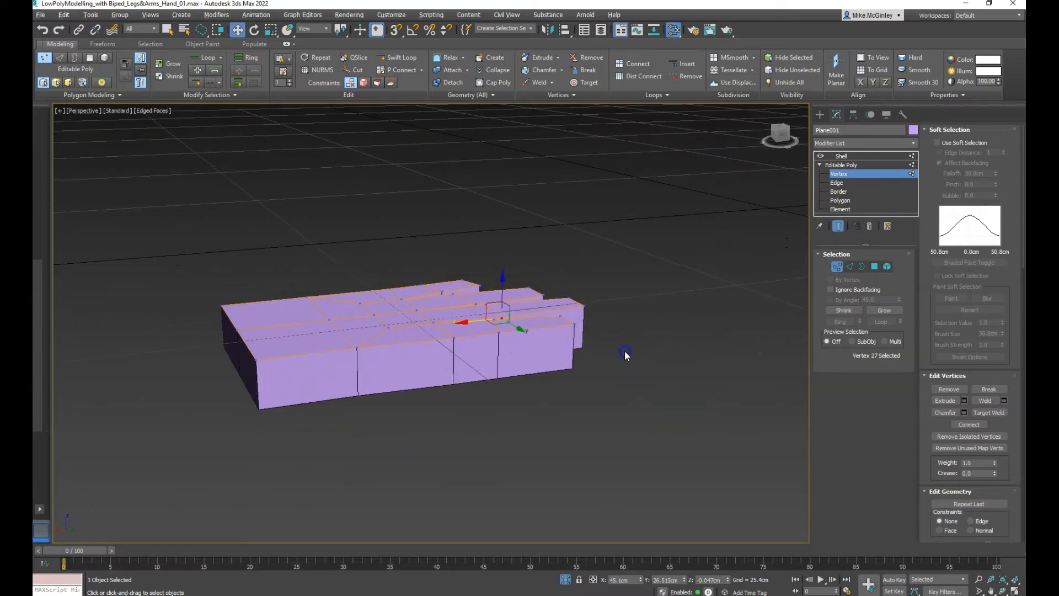
# - Lower the index finger's two tip vertices about 0.9 cm, and slightly nudge the finger's middle cross edge in edge mode
pyautogui.keyDown('alt'); pyautogui.moveTo(626, 355); pyautogui.dragTo(568, 319, button='middle'); pyautogui.keyUp('alt')
pyautogui.click(567, 329)
pyautogui.moveTo(565, 304); pyautogui.dragTo(494, 334)
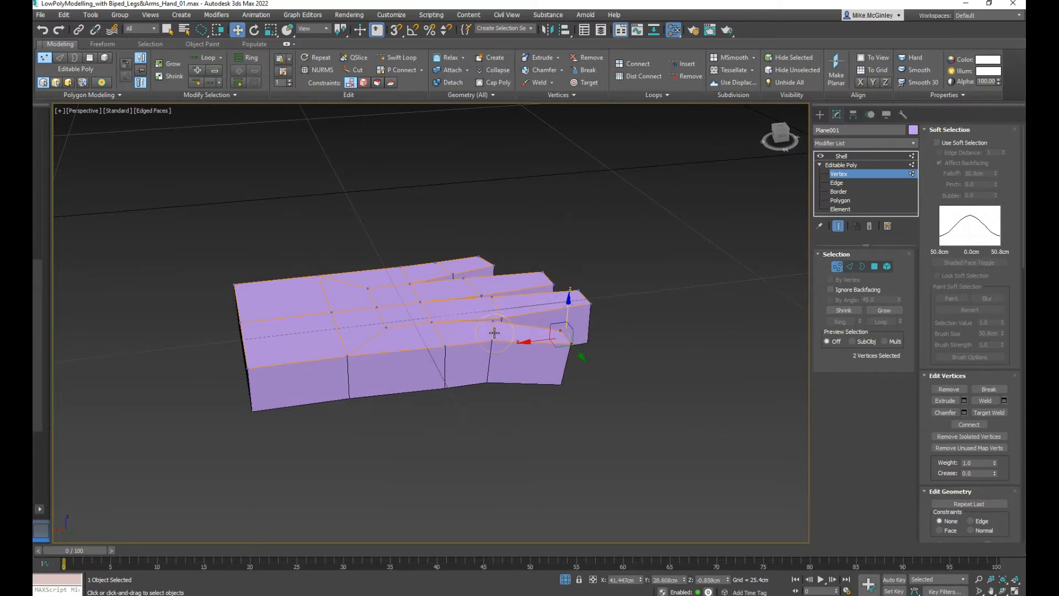
pyautogui.press('2')
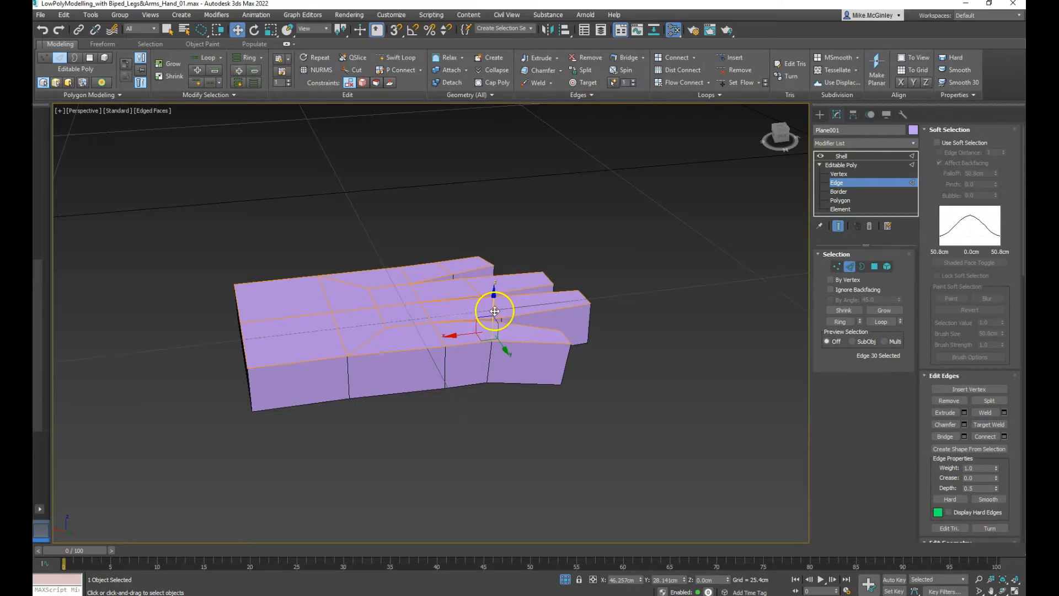
pyautogui.moveTo(494, 309); pyautogui.dragTo(495, 308)
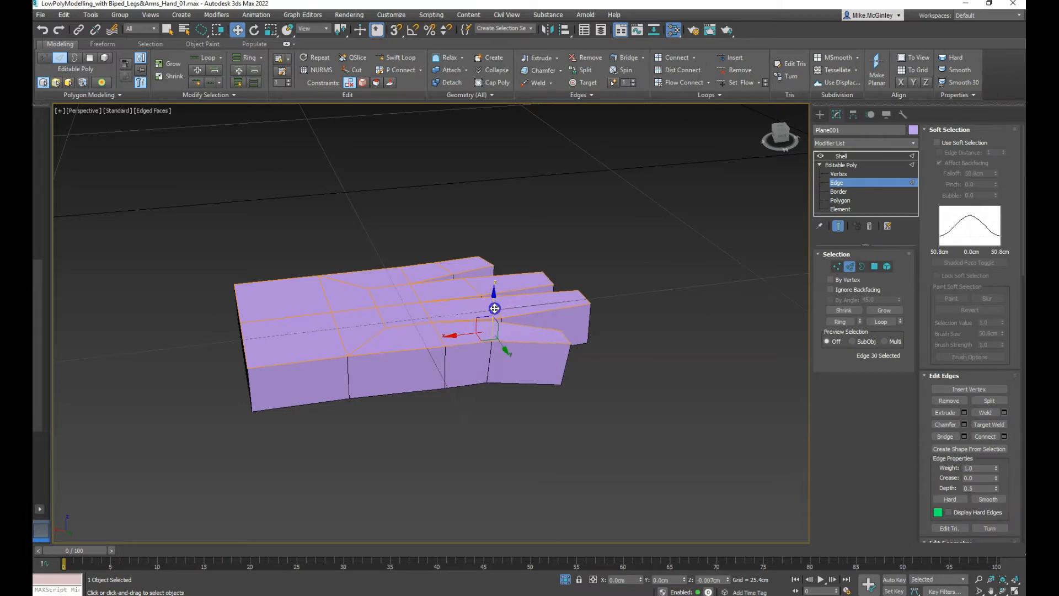
# - Lower the middle finger's tip edge about 1.5 cm so the finger bends downward
pyautogui.keyDown('alt'); pyautogui.moveTo(589, 366); pyautogui.dragTo(567, 383, button='middle'); pyautogui.keyUp('alt')
pyautogui.click(610, 304)
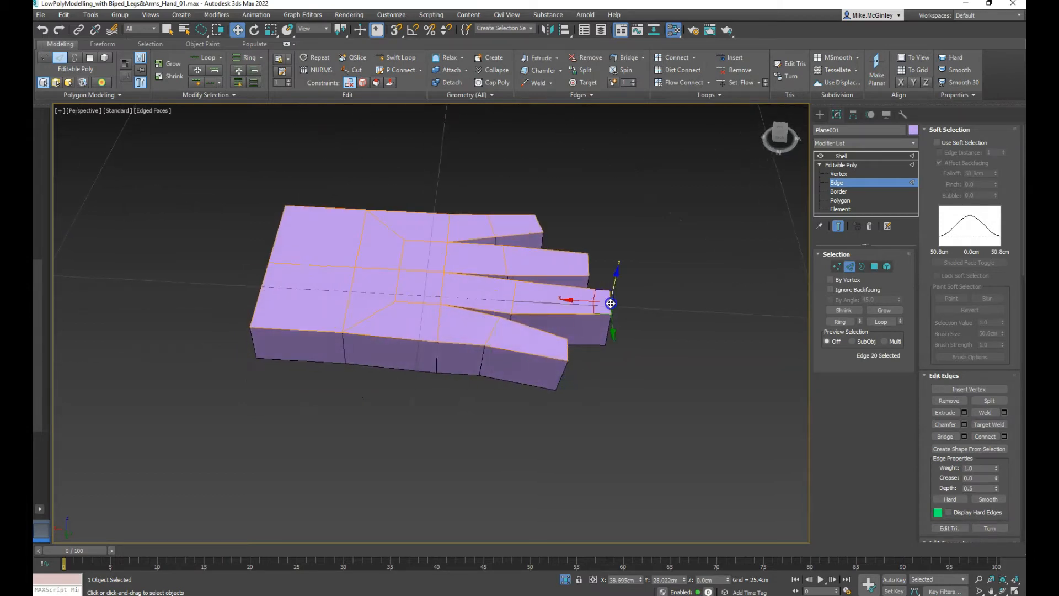
pyautogui.moveTo(613, 292); pyautogui.dragTo(576, 314)
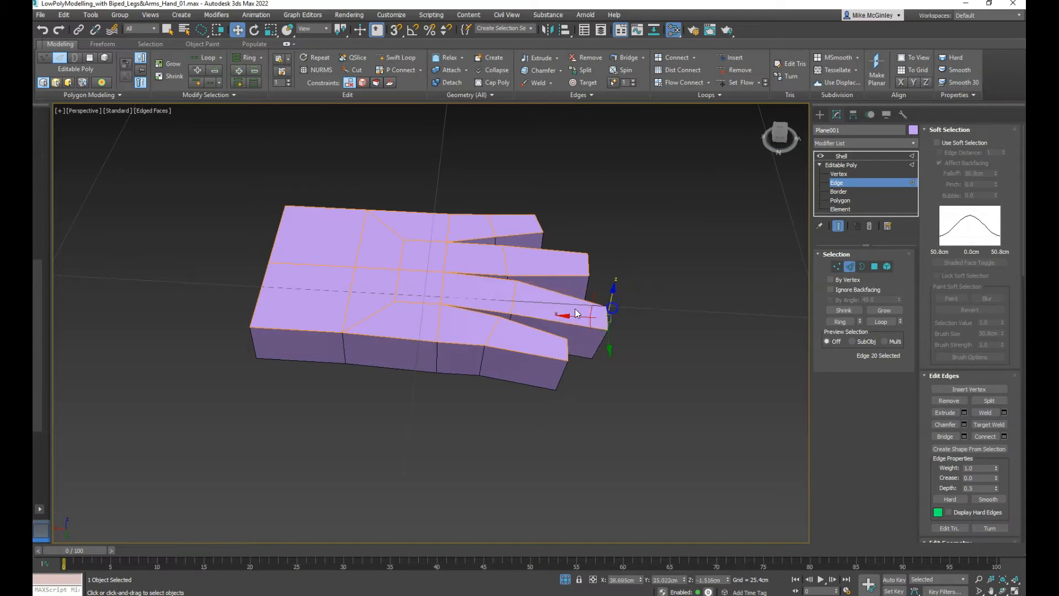
pyautogui.click(514, 298)
pyautogui.keyDown('alt'); pyautogui.moveTo(514, 298); pyautogui.dragTo(669, 339, button='middle'); pyautogui.keyUp('alt')
# - Lower the ring finger's tip edge about 1.8 cm and the little finger's tip edge about 1.1 cm
pyautogui.click(579, 350)
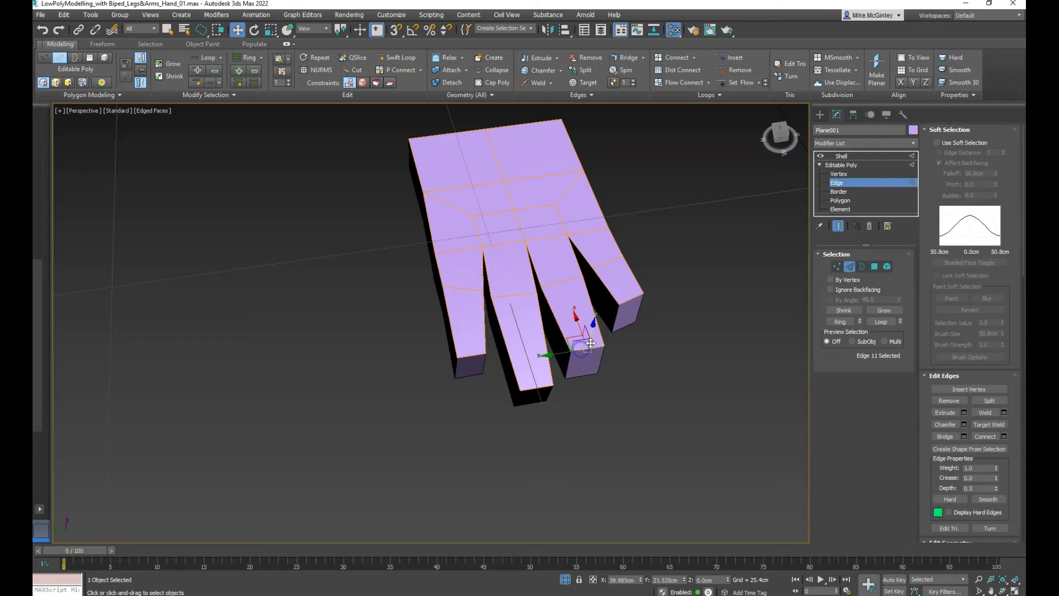
pyautogui.moveTo(591, 344); pyautogui.dragTo(592, 355)
pyautogui.keyDown('alt'); pyautogui.moveTo(580, 351); pyautogui.dragTo(537, 329, button='middle'); pyautogui.keyUp('alt')
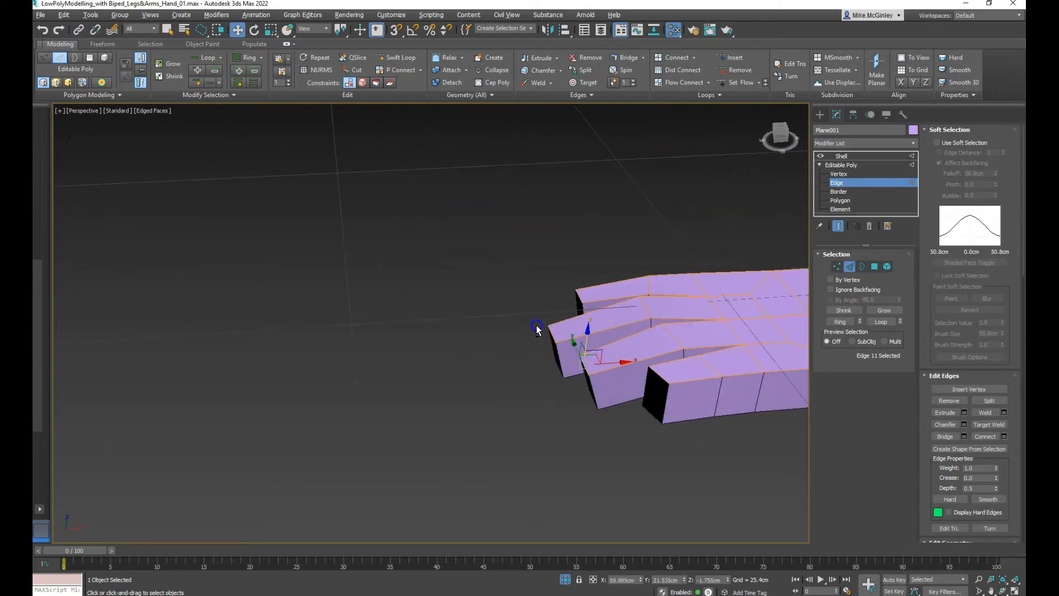
pyautogui.moveTo(712, 373); pyautogui.dragTo(609, 334, button='middle')
pyautogui.click(541, 339)
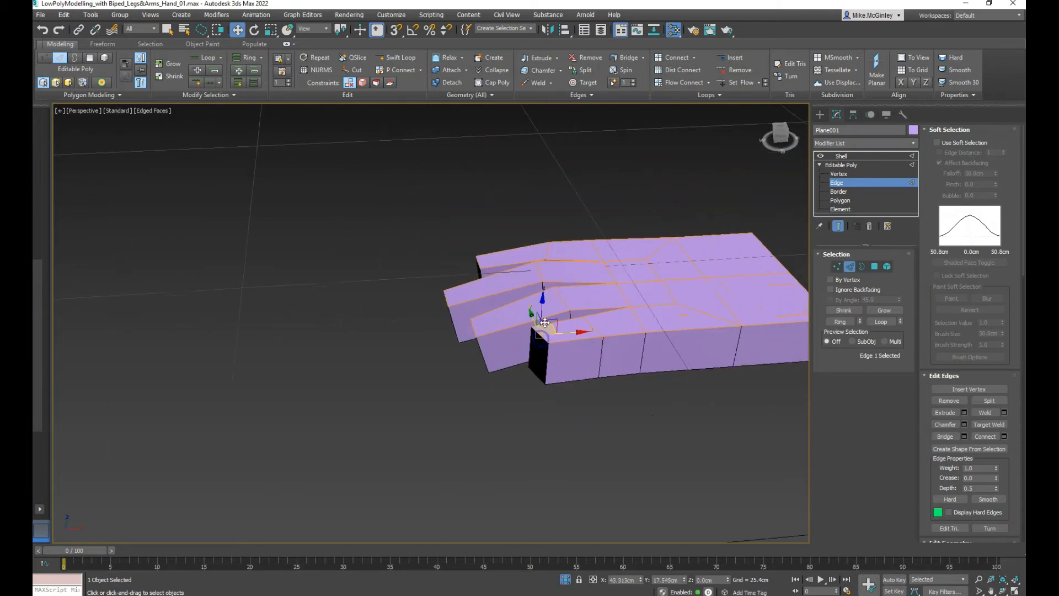
pyautogui.moveTo(545, 323); pyautogui.dragTo(547, 331)
pyautogui.keyDown('alt'); pyautogui.moveTo(613, 383); pyautogui.dragTo(617, 465, button='middle'); pyautogui.keyUp('alt')
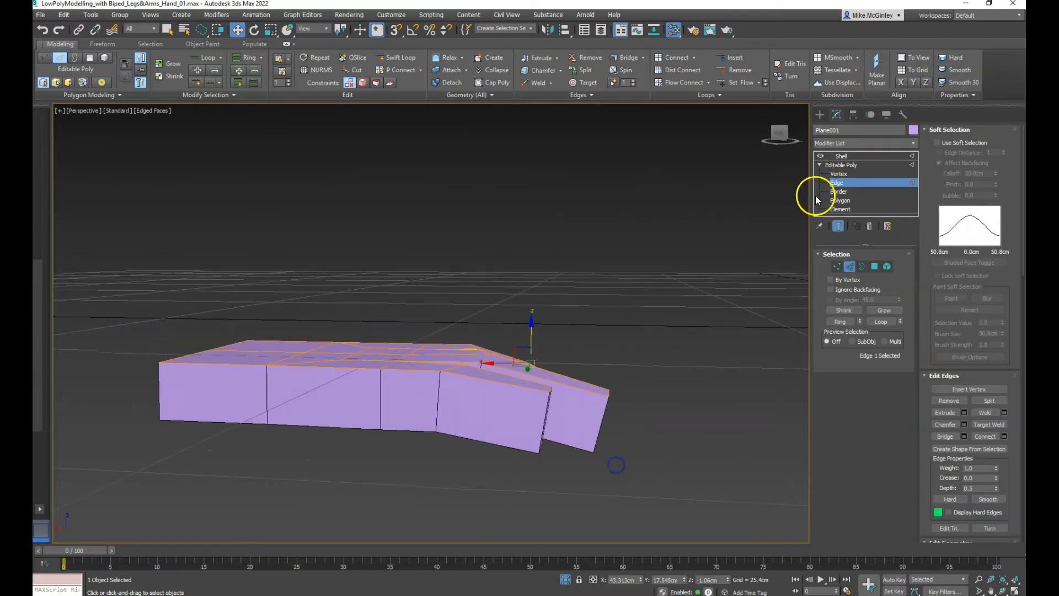
# - Add an Edit Poly modifier above the Shell and expand its sub-object levels
pyautogui.click(840, 156)
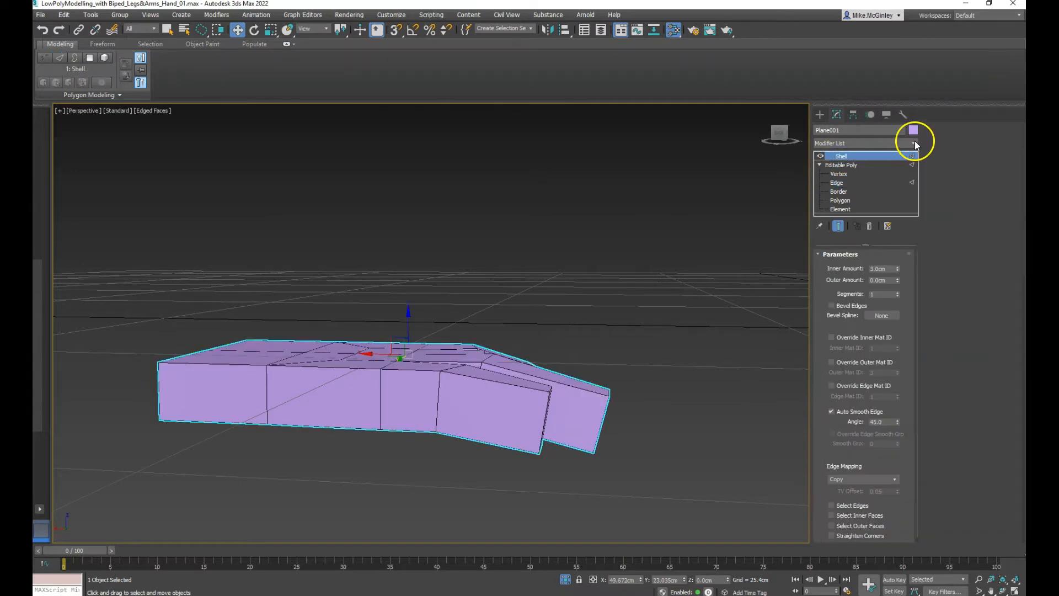
pyautogui.click(914, 143)
pyautogui.click(715, 280)
pyautogui.click(913, 143)
pyautogui.moveTo(915, 180); pyautogui.dragTo(927, 247)
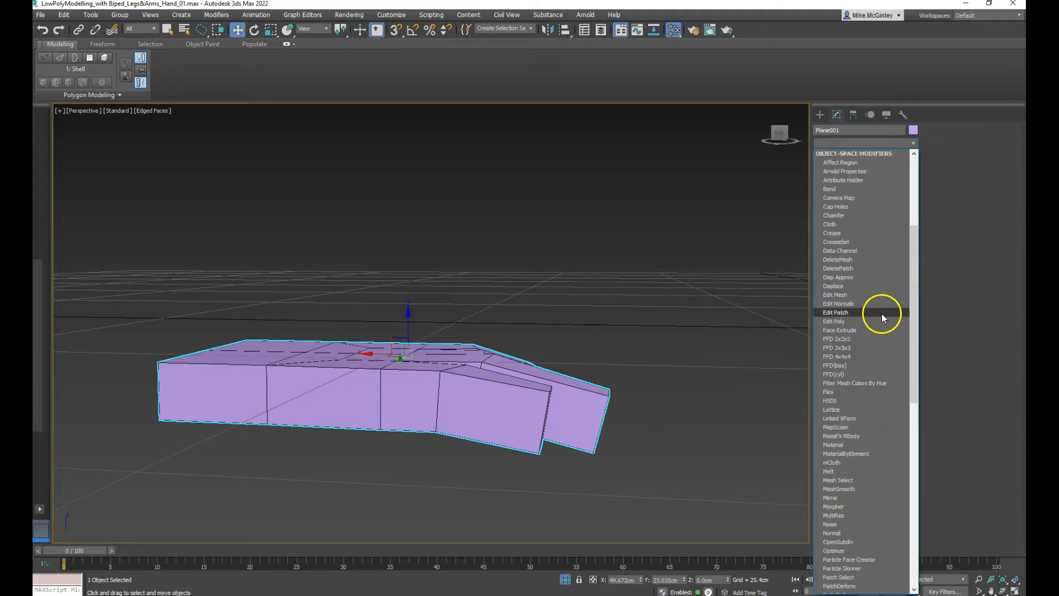
pyautogui.click(857, 321)
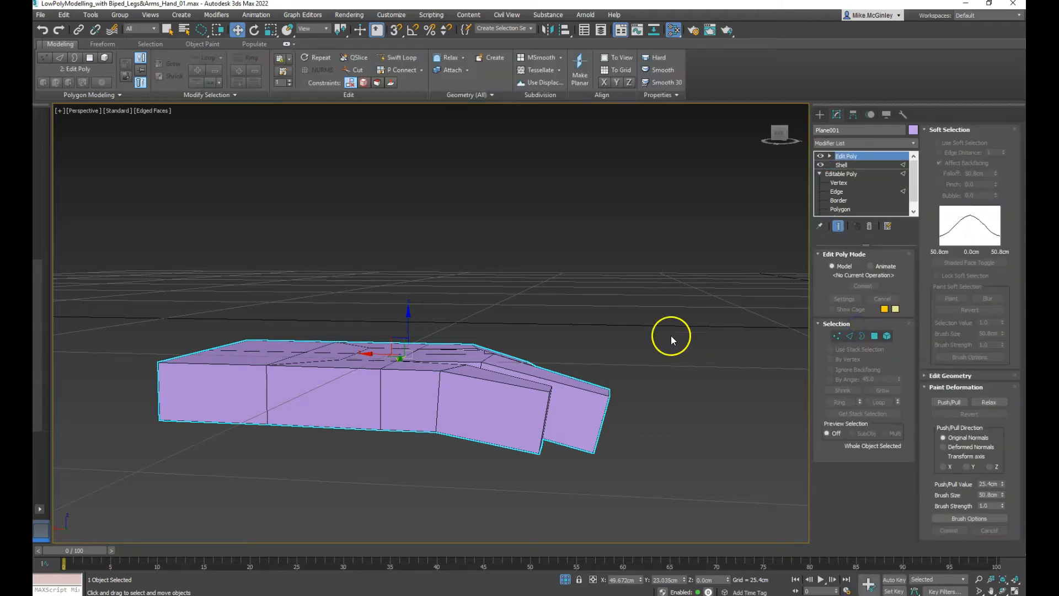
pyautogui.click(829, 157)
# - Thin the index fingertip by raising its lower tip edge and lowering its upper tip edge about 0.4 cm
pyautogui.keyDown('alt'); pyautogui.moveTo(651, 352); pyautogui.dragTo(580, 358, button='middle'); pyautogui.keyUp('alt')
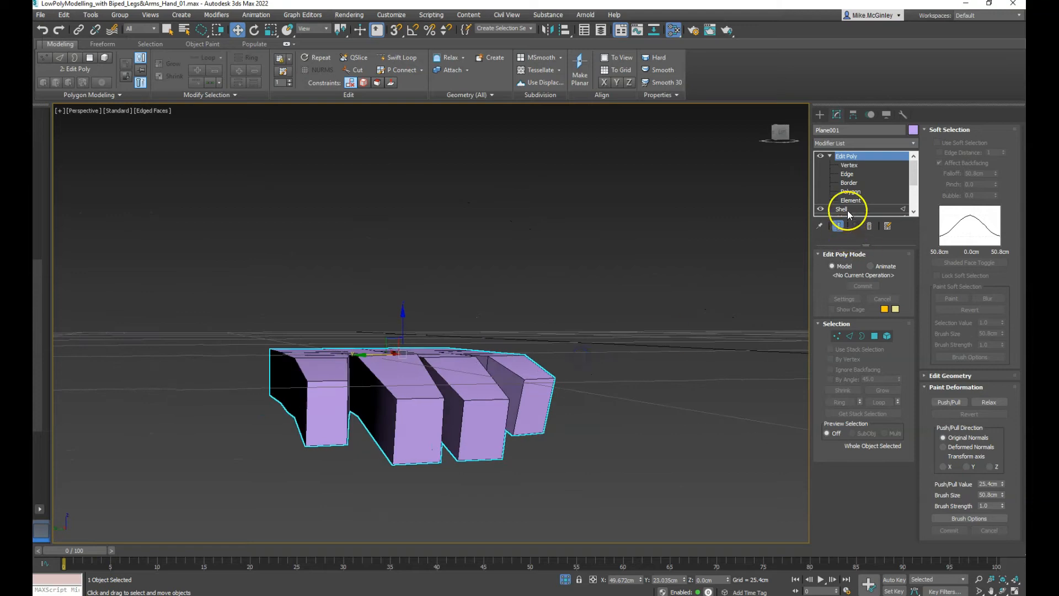
pyautogui.click(850, 192)
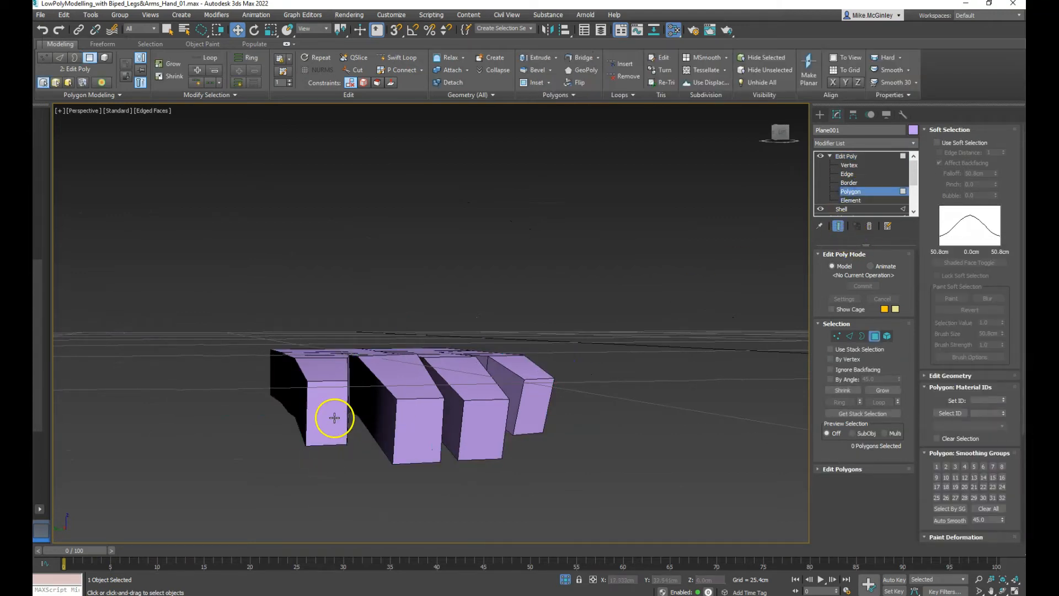
pyautogui.press('1')
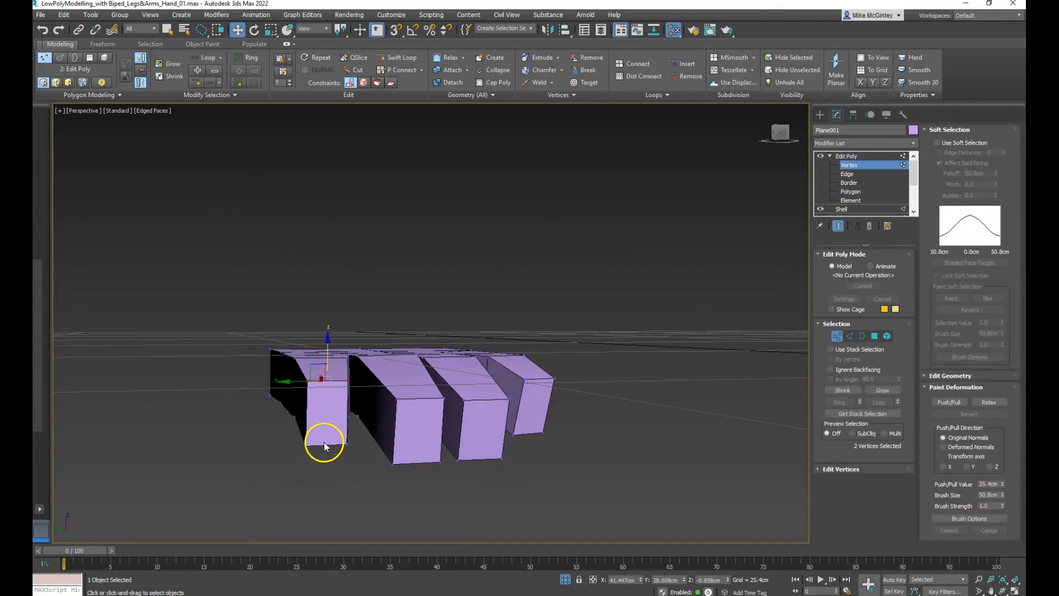
pyautogui.press('2')
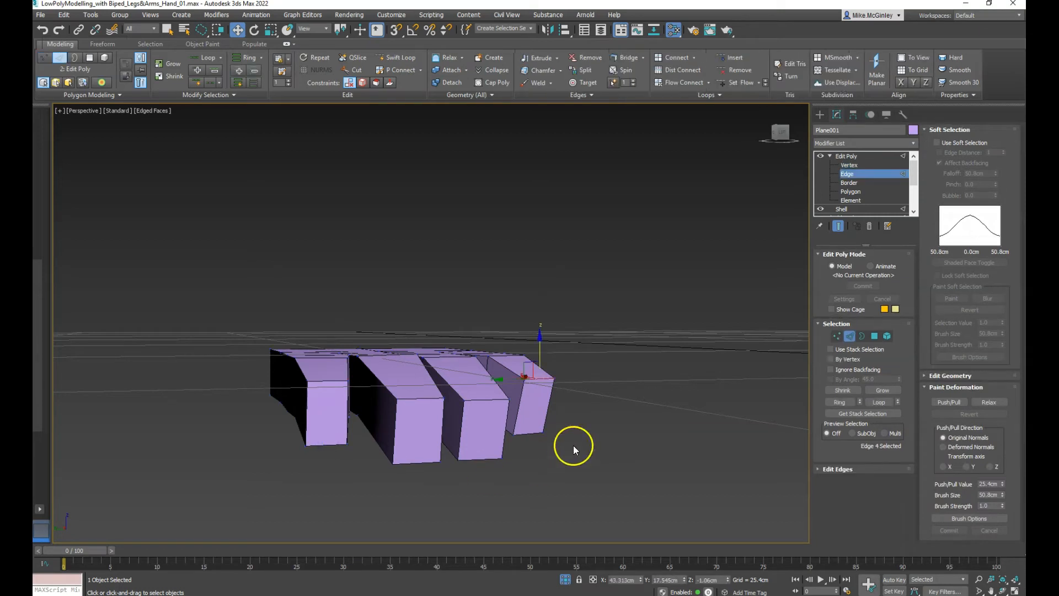
pyautogui.click(329, 446)
pyautogui.moveTo(328, 430); pyautogui.dragTo(327, 415)
pyautogui.keyDown('alt'); pyautogui.moveTo(328, 412); pyautogui.dragTo(329, 388, button='middle'); pyautogui.keyUp('alt')
pyautogui.click(330, 388)
pyautogui.moveTo(330, 370); pyautogui.dragTo(331, 380)
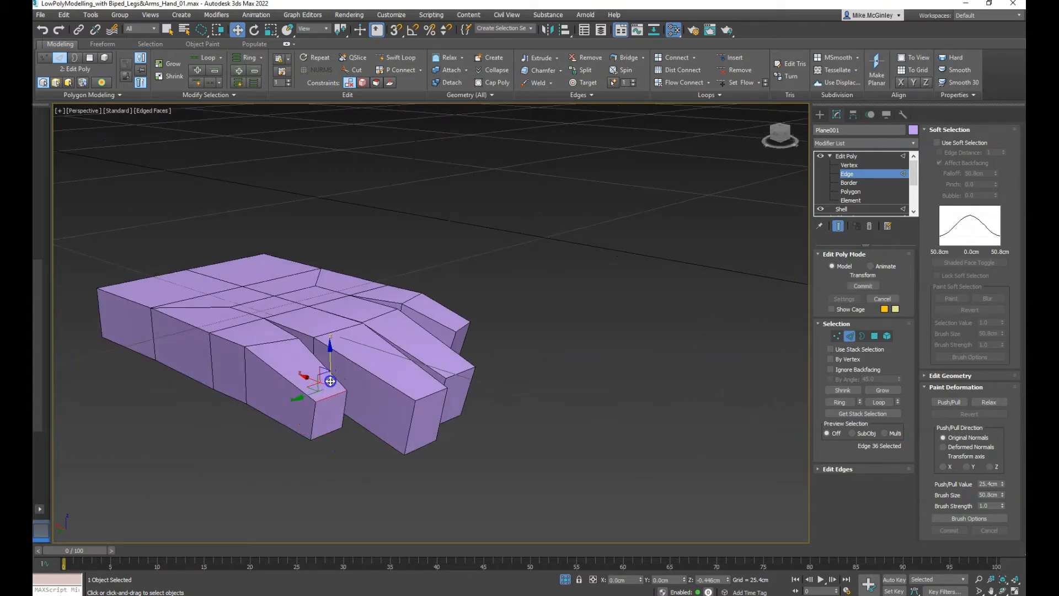
# - Taper the middle and ring fingertips by moving their upper and lower tip edges closer together
pyautogui.click(433, 393)
pyautogui.moveTo(433, 382); pyautogui.dragTo(421, 419)
pyautogui.click(422, 446)
pyautogui.keyDown('alt'); pyautogui.moveTo(503, 427); pyautogui.dragTo(447, 426, button='middle'); pyautogui.keyUp('alt')
pyautogui.click(506, 395)
pyautogui.moveTo(494, 370); pyautogui.dragTo(494, 386)
pyautogui.click(490, 432)
pyautogui.moveTo(496, 427); pyautogui.dragTo(497, 419)
# - Thin the little fingertip by lowering its upper tip edge about 1 cm and raising its lower tip edge
pyautogui.keyDown('alt'); pyautogui.moveTo(618, 414); pyautogui.dragTo(574, 391, button='middle'); pyautogui.keyUp('alt')
pyautogui.click(593, 375)
pyautogui.moveTo(596, 354); pyautogui.dragTo(605, 382)
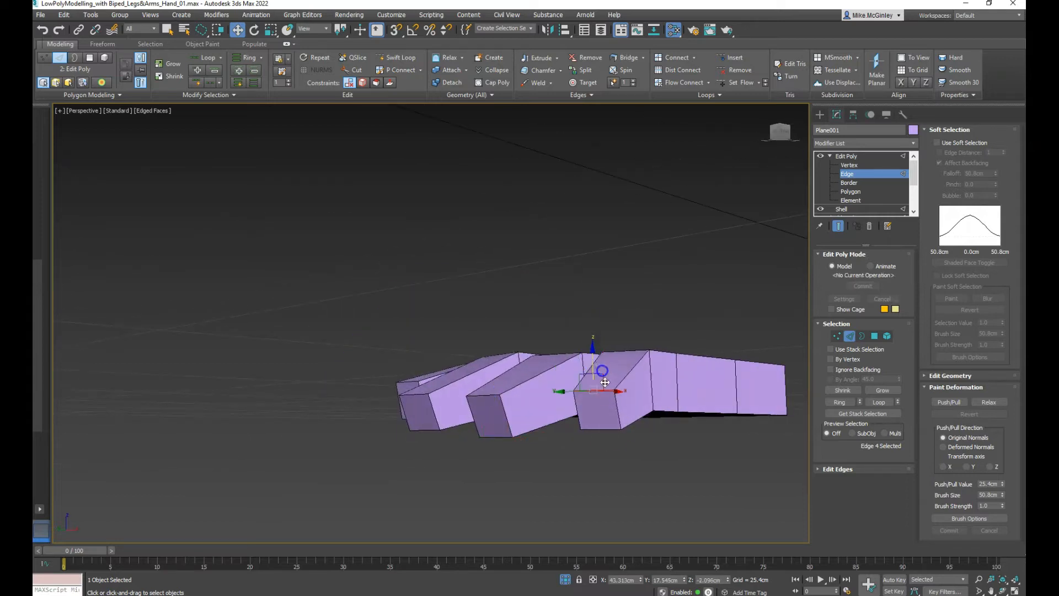
pyautogui.moveTo(610, 419); pyautogui.dragTo(603, 398)
pyautogui.moveTo(635, 438)
pyautogui.keyDown('alt'); pyautogui.mouseDown(button='middle')
pyautogui.moveTo(610, 431)
pyautogui.moveTo(575, 449)
pyautogui.moveTo(629, 433)
pyautogui.moveTo(660, 441)
pyautogui.moveTo(650, 445)
pyautogui.mouseUp(button='middle'); pyautogui.keyUp('alt')
pyautogui.click(579, 425)
# - Insert a vertex midway along the palm's underside edge just behind the index finger's base
pyautogui.keyDown('alt'); pyautogui.moveTo(406, 451); pyautogui.dragTo(585, 343, button='middle'); pyautogui.keyUp('alt')
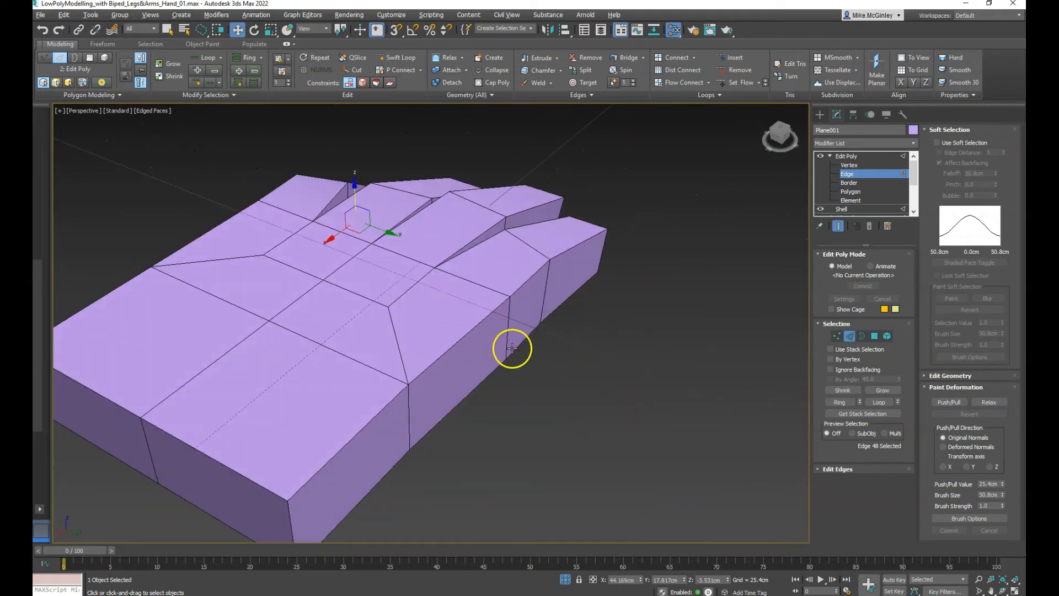
pyautogui.click(850, 157)
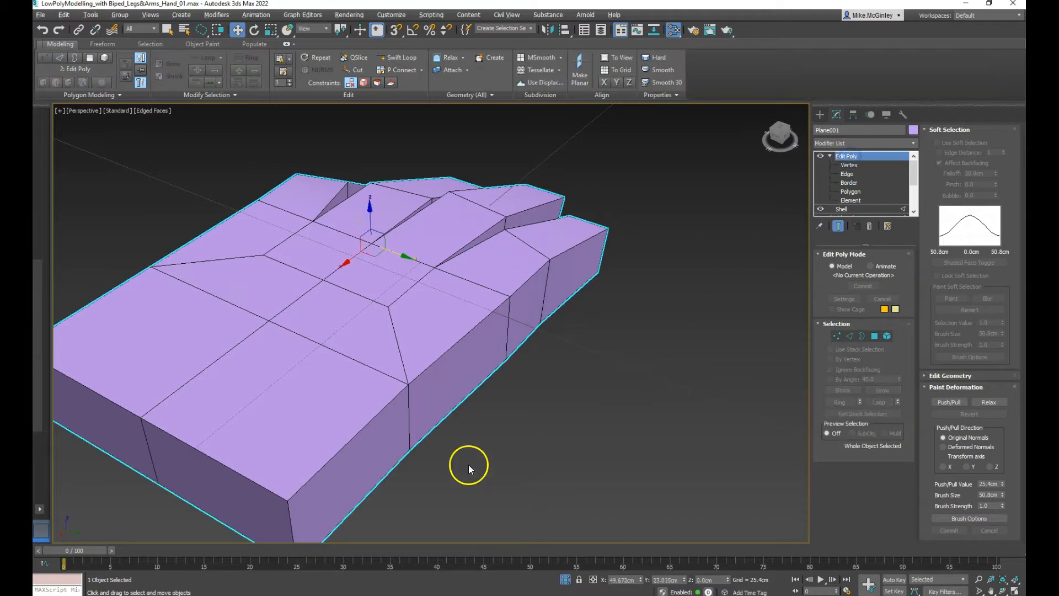
pyautogui.moveTo(442, 385); pyautogui.dragTo(513, 402, button='middle')
pyautogui.press('2')
pyautogui.click(418, 316)
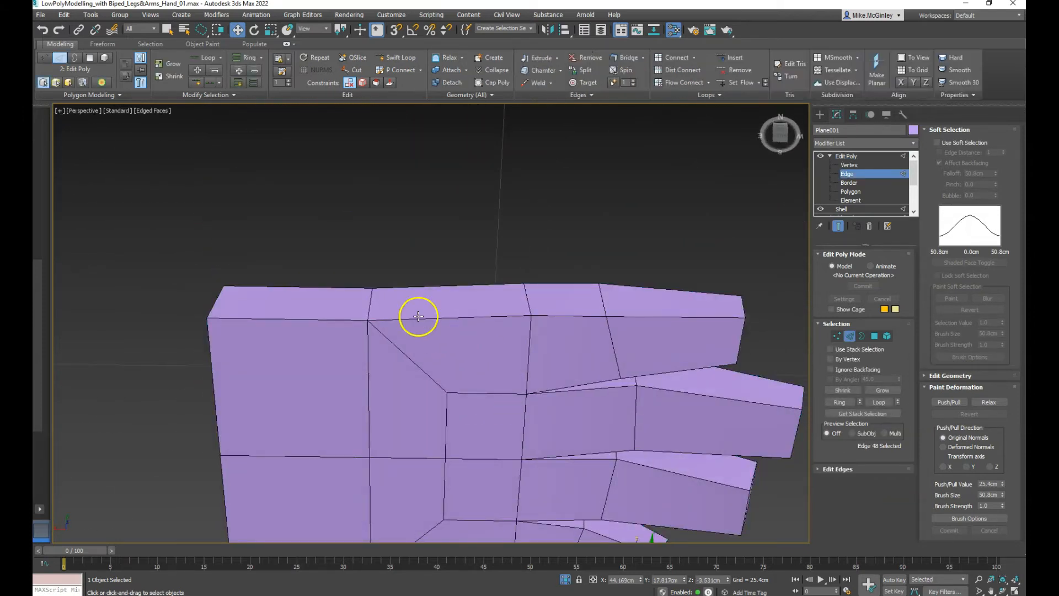
pyautogui.click(434, 321)
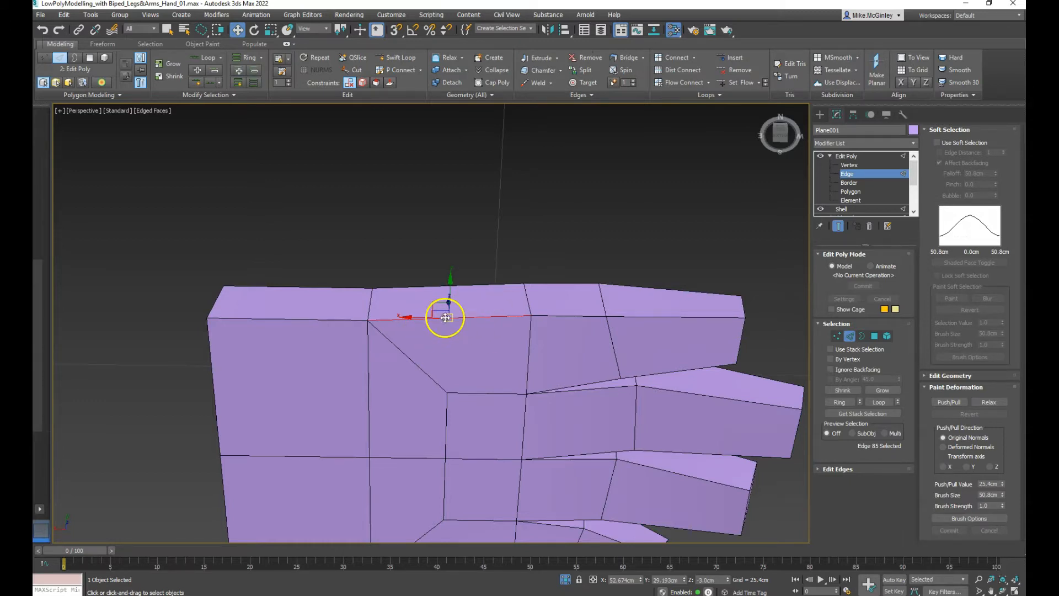
pyautogui.rightClick(445, 317)
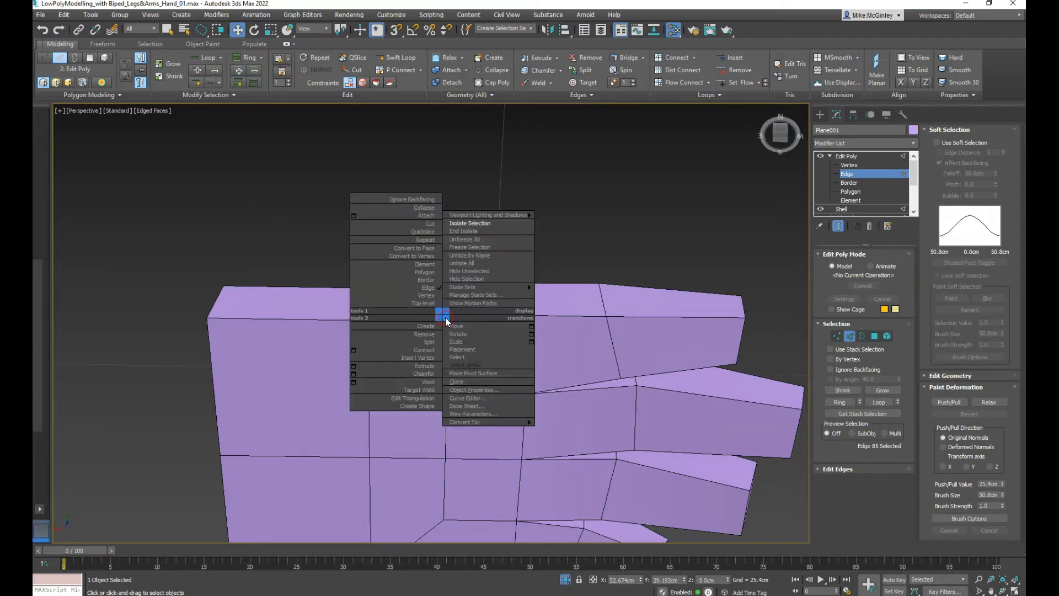
pyautogui.click(427, 357)
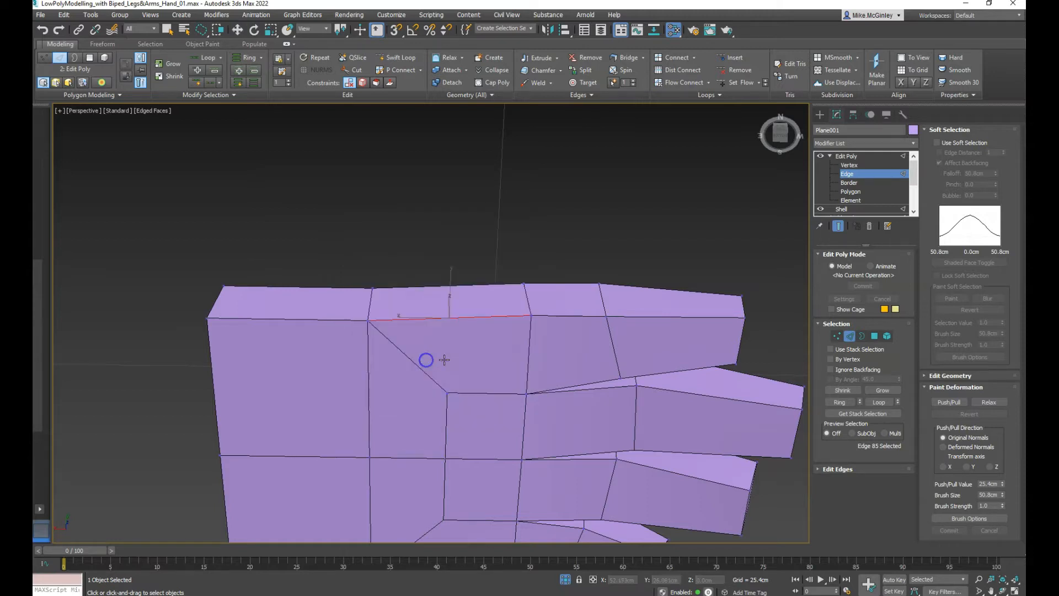
pyautogui.click(448, 318)
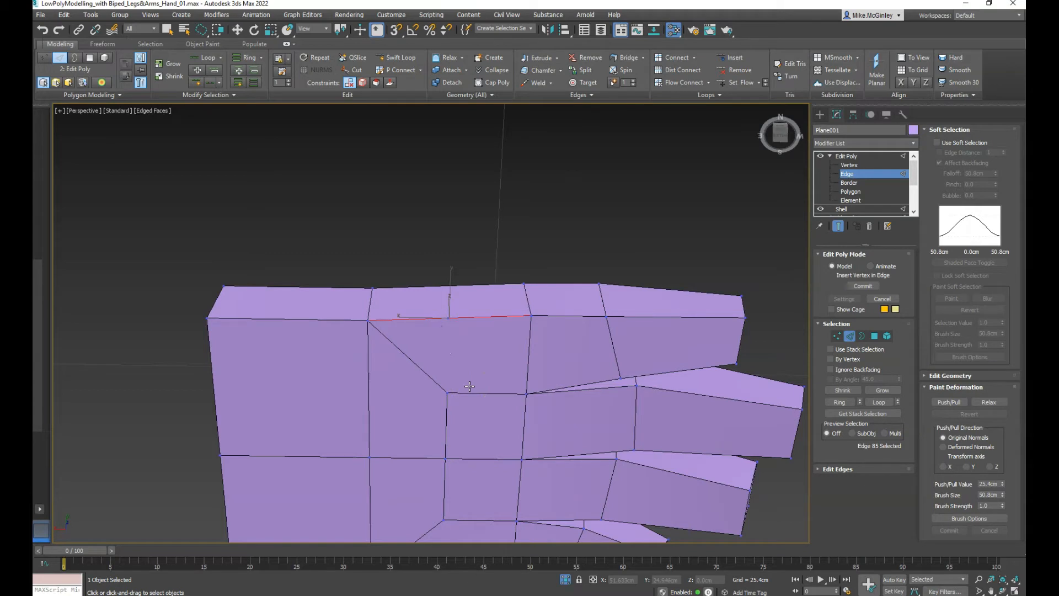
# - Connect the inserted vertex to the inner corner vertex of the palm's underside with a new edge
pyautogui.press('1')
pyautogui.press('w')
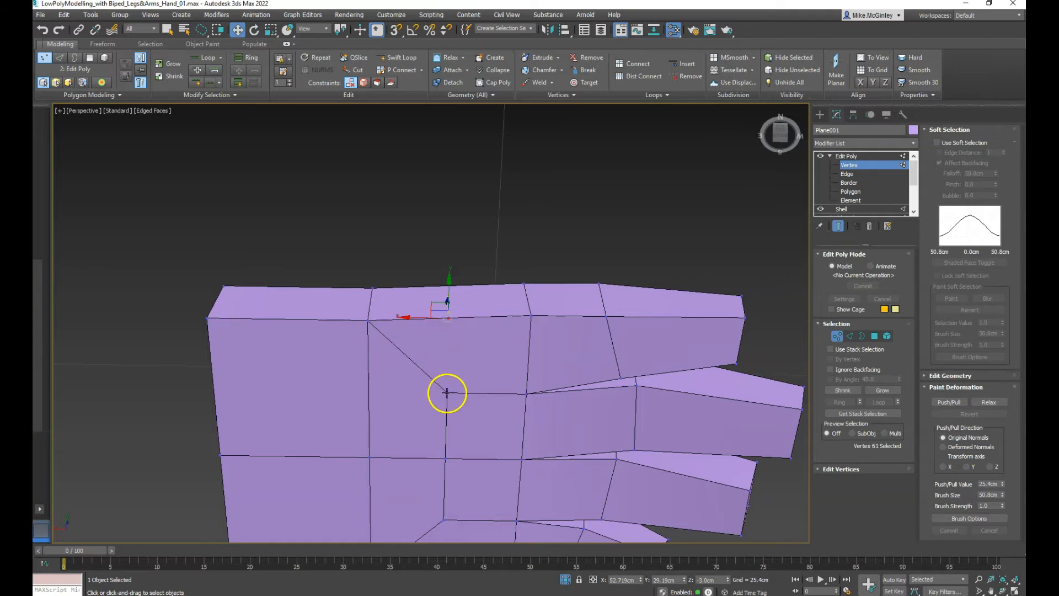
pyautogui.keyDown('ctrl'); pyautogui.click(447, 393); pyautogui.keyUp('ctrl')
pyautogui.rightClick(446, 359)
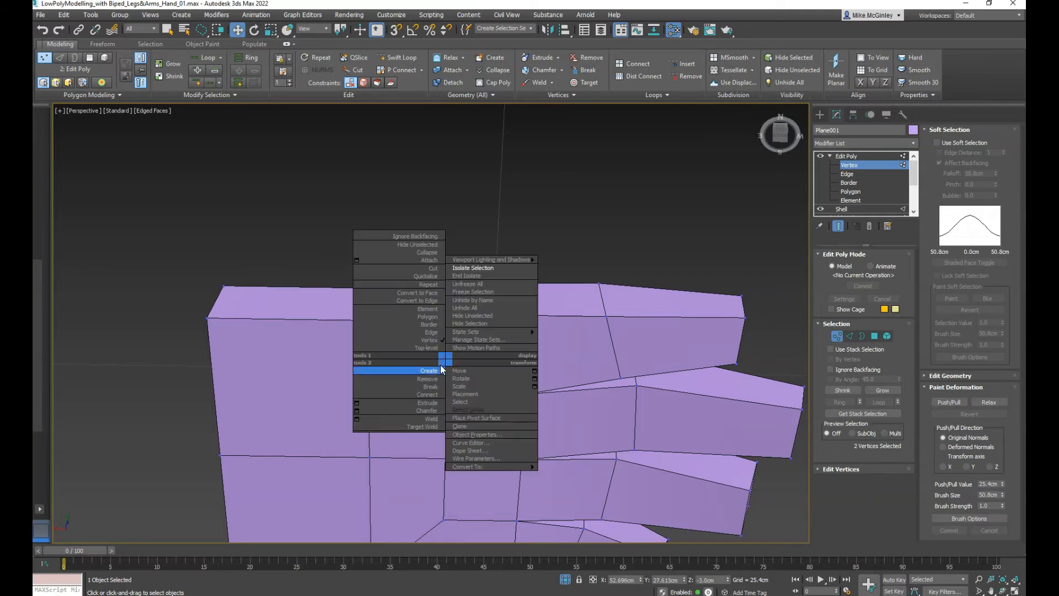
pyautogui.click(428, 395)
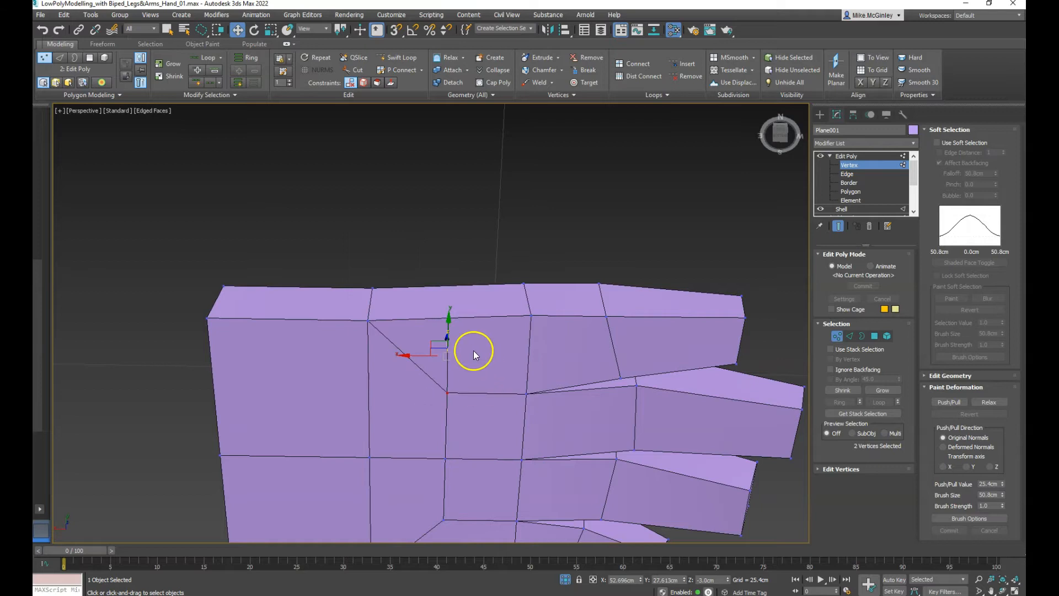
# - Connect the vertex inserted on the palm's lower side edge to the upper mid-palm vertex with a diagonal edge across the index-finger side
pyautogui.keyDown('alt'); pyautogui.moveTo(467, 353); pyautogui.dragTo(470, 409, button='middle'); pyautogui.keyUp('alt')
pyautogui.click(470, 221)
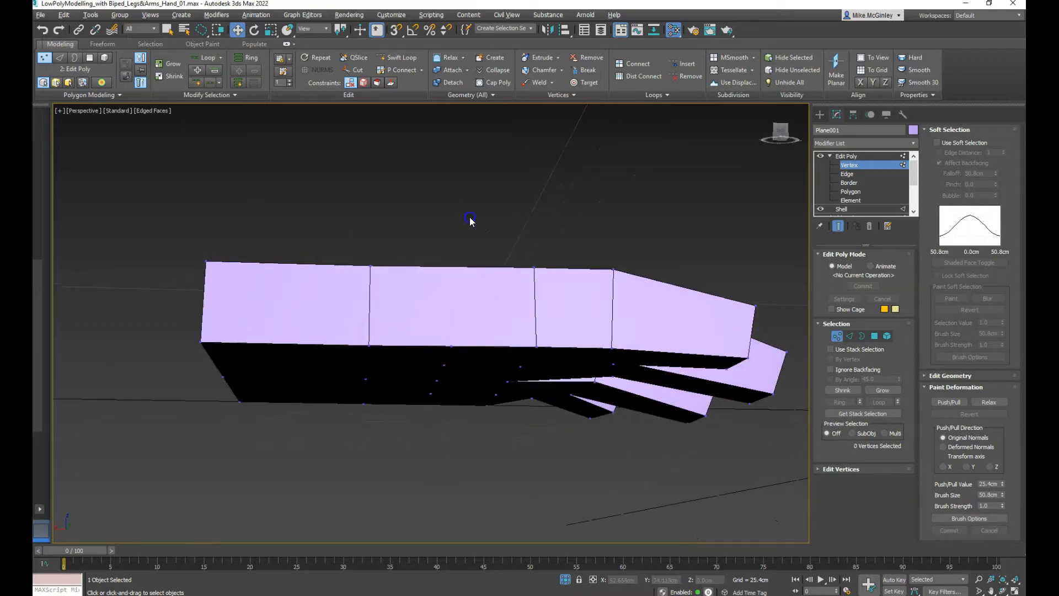
pyautogui.click(451, 346)
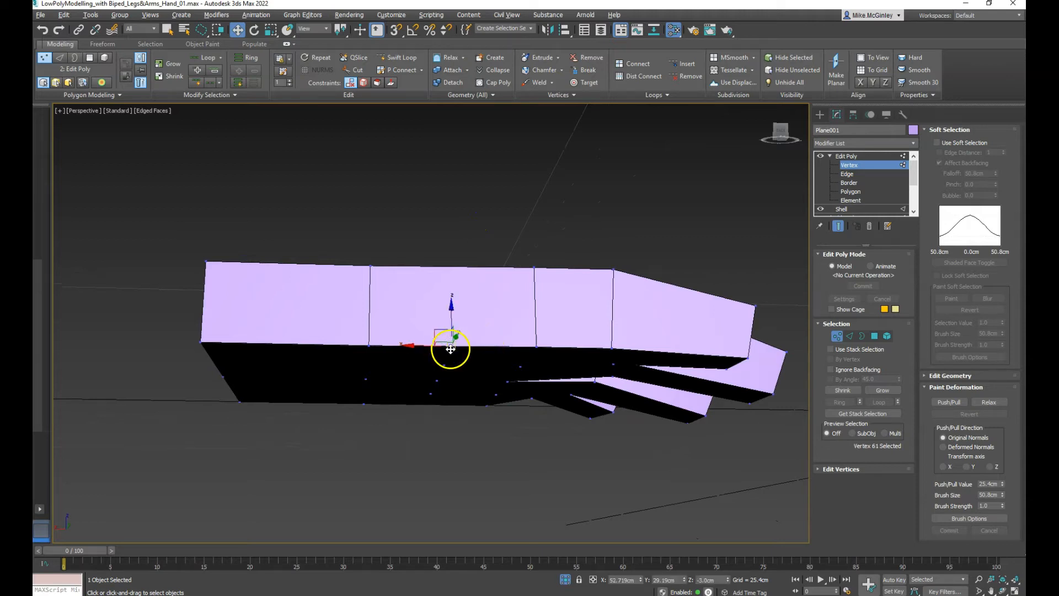
pyautogui.keyDown('ctrl'); pyautogui.click(371, 265); pyautogui.keyUp('ctrl')
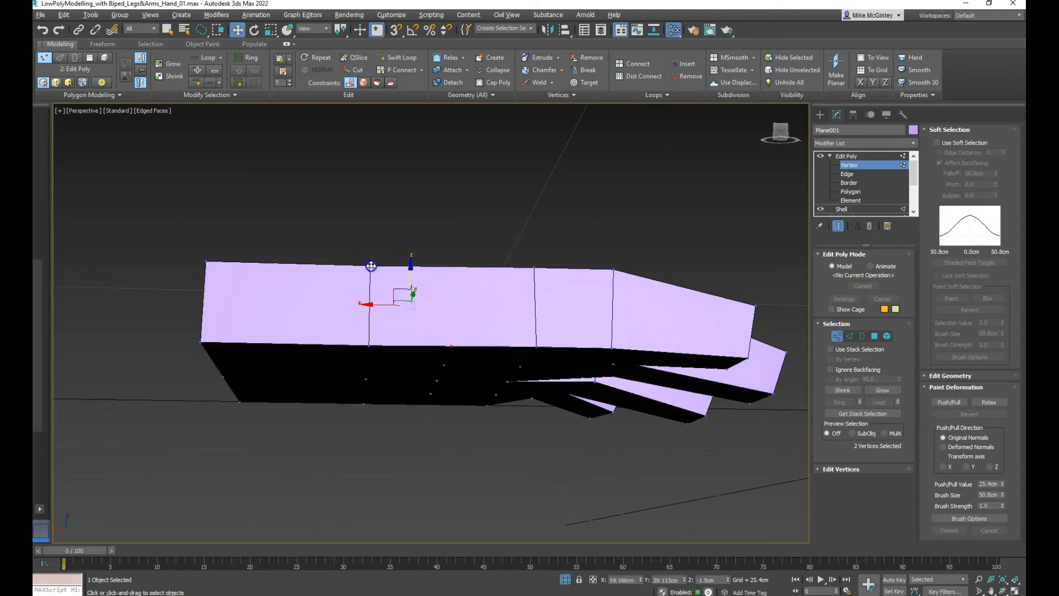
pyautogui.rightClick(393, 284)
pyautogui.click(383, 320)
pyautogui.keyDown('alt'); pyautogui.moveTo(438, 315); pyautogui.dragTo(485, 374, button='middle'); pyautogui.keyUp('alt')
pyautogui.keyDown('alt'); pyautogui.moveTo(412, 304); pyautogui.dragTo(437, 335, button='middle'); pyautogui.keyUp('alt')
pyautogui.click(478, 425)
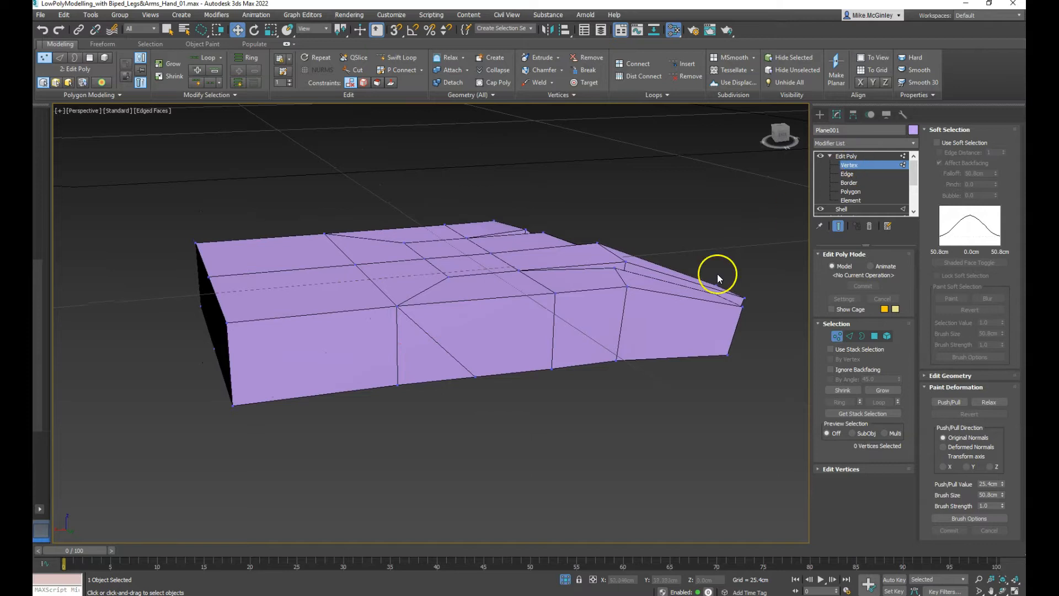
# - Examine the hand mesh's edge layout from above, the side and underneath
pyautogui.keyDown('alt'); pyautogui.moveTo(547, 397); pyautogui.dragTo(558, 396, button='middle'); pyautogui.keyUp('alt')
pyautogui.click(852, 165)
pyautogui.keyDown('alt'); pyautogui.moveTo(606, 443); pyautogui.dragTo(565, 445, button='middle'); pyautogui.keyUp('alt')
pyautogui.keyDown('alt'); pyautogui.moveTo(565, 362); pyautogui.dragTo(529, 349, button='middle'); pyautogui.keyUp('alt')
pyautogui.keyDown('alt'); pyautogui.moveTo(539, 256); pyautogui.dragTo(850, 180, button='middle'); pyautogui.keyUp('alt')
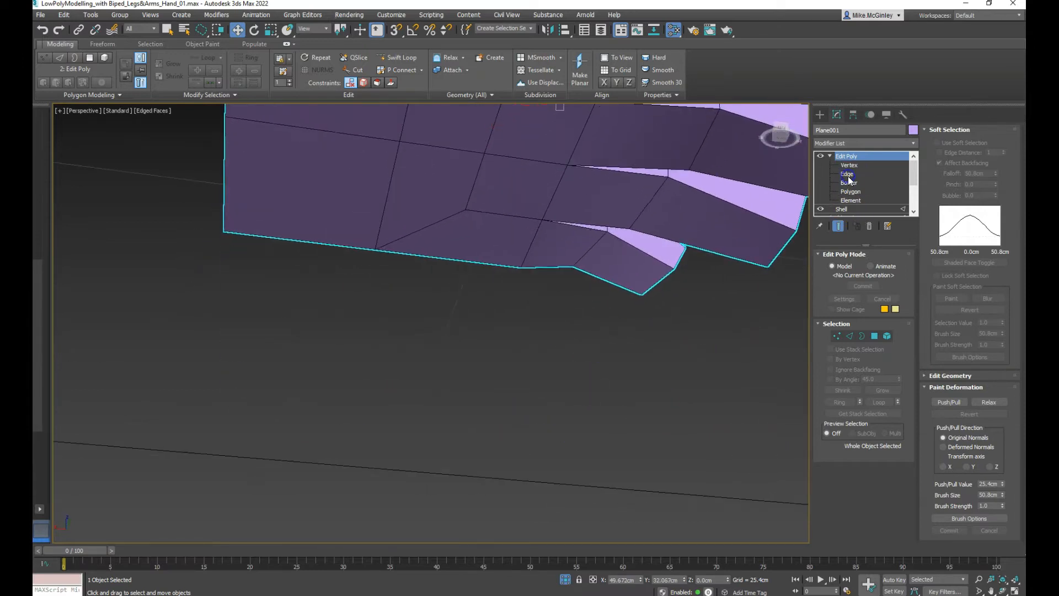
pyautogui.click(577, 486)
pyautogui.keyDown('alt'); pyautogui.moveTo(634, 288); pyautogui.dragTo(501, 380, button='middle'); pyautogui.keyUp('alt')
pyautogui.press('z')
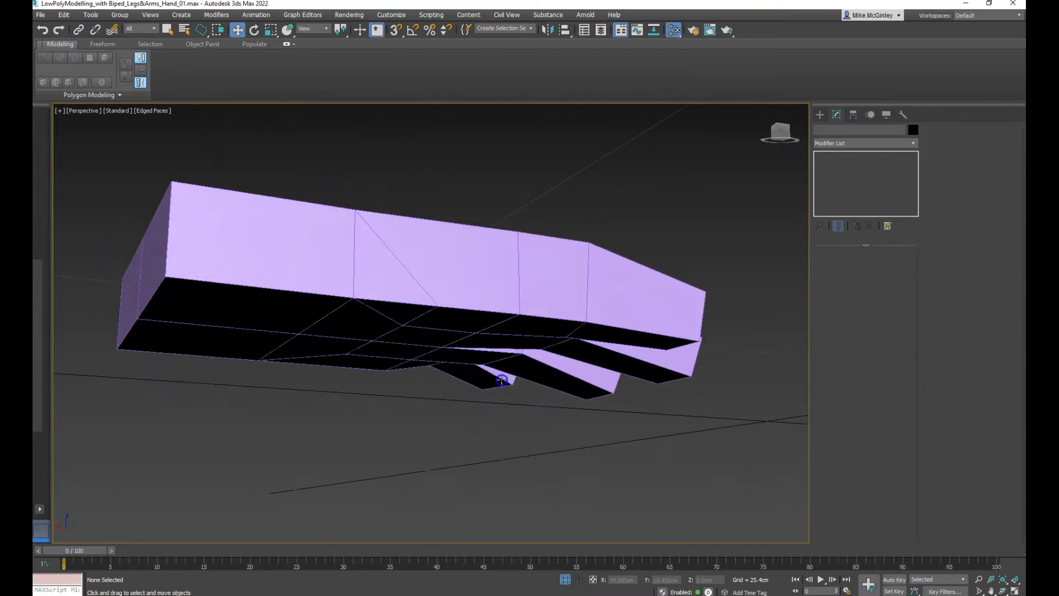
pyautogui.click(492, 297)
pyautogui.scroll(3, 624, 360)
pyautogui.scroll(-3, 577, 390)
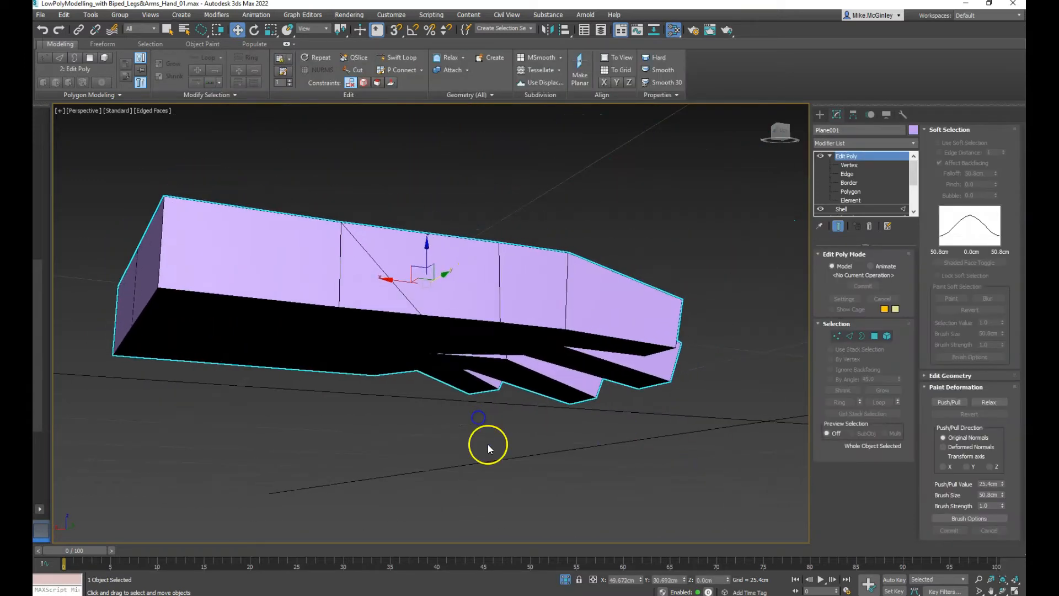
pyautogui.click(507, 497)
pyautogui.click(386, 313)
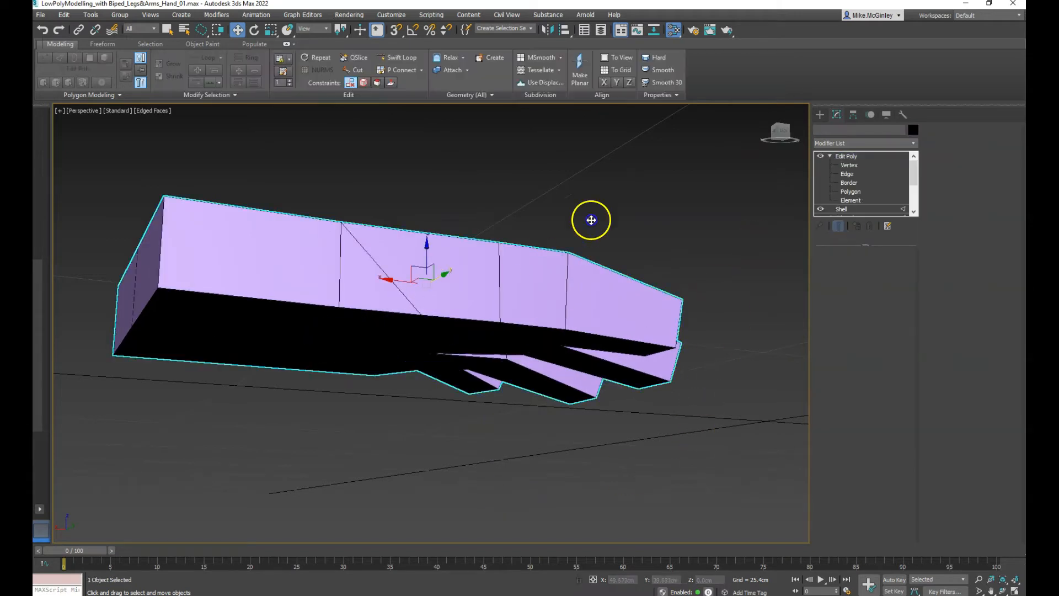
# - Raise the edge across the underside of the index finger's knuckle by about 0.65 cm
pyautogui.click(843, 166)
pyautogui.keyDown('alt'); pyautogui.moveTo(540, 371); pyautogui.dragTo(484, 327, button='middle'); pyautogui.keyUp('alt')
pyautogui.press('2')
pyautogui.keyDown('alt'); pyautogui.moveTo(470, 389); pyautogui.dragTo(508, 332, button='middle'); pyautogui.keyUp('alt')
pyautogui.click(518, 378)
pyautogui.click(514, 348)
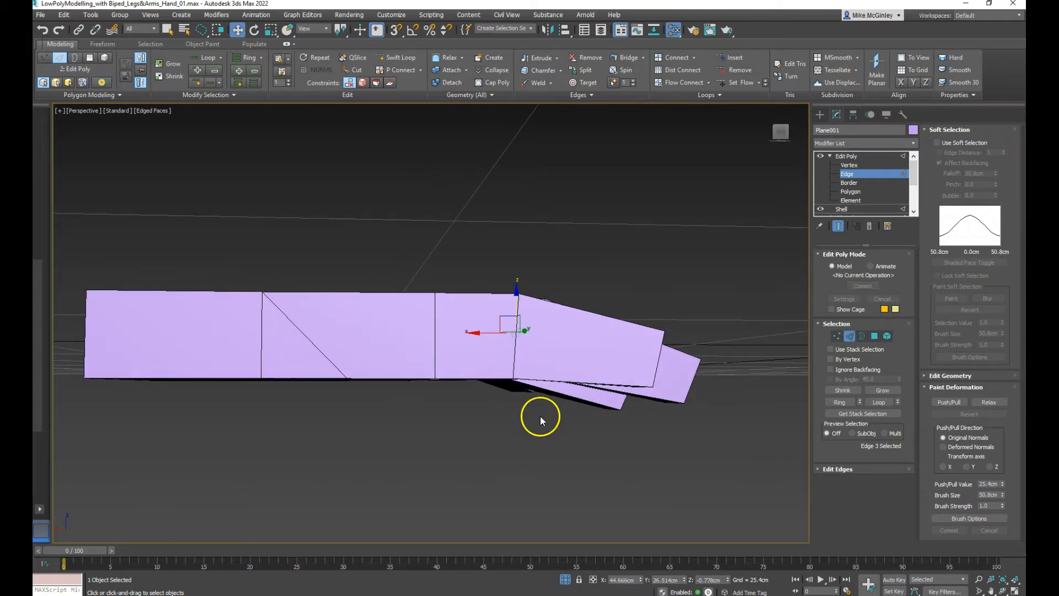
pyautogui.keyDown('alt'); pyautogui.moveTo(564, 413); pyautogui.dragTo(541, 331, button='middle'); pyautogui.keyUp('alt')
pyautogui.click(511, 263)
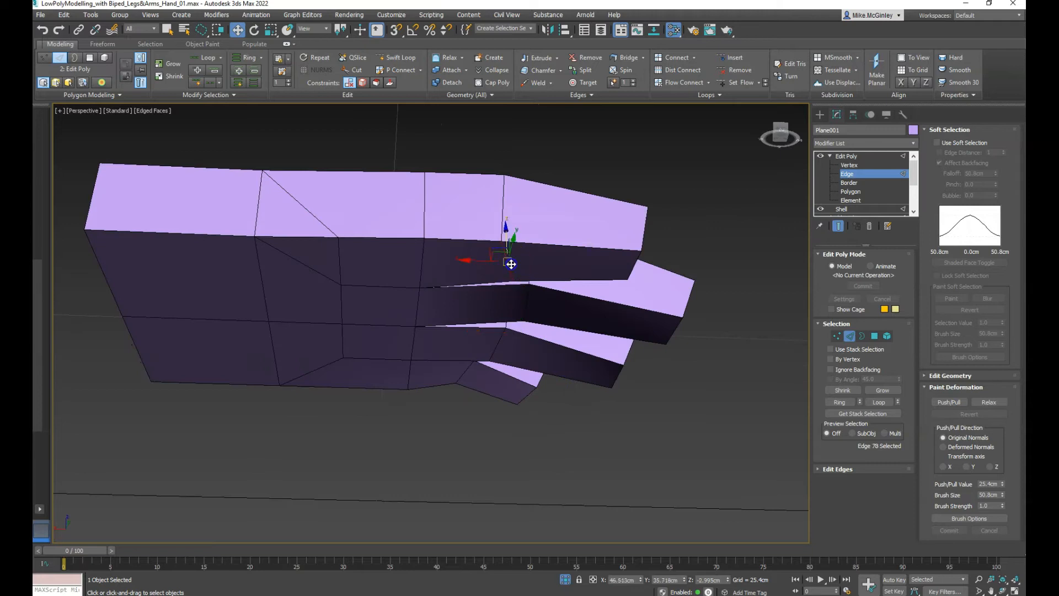
pyautogui.keyDown('alt'); pyautogui.moveTo(526, 292); pyautogui.dragTo(524, 341, button='middle'); pyautogui.keyUp('alt')
pyautogui.keyDown('alt'); pyautogui.moveTo(506, 225); pyautogui.dragTo(560, 265, button='middle'); pyautogui.keyUp('alt')
pyautogui.keyDown('alt'); pyautogui.moveTo(559, 286); pyautogui.dragTo(488, 326, button='middle'); pyautogui.keyUp('alt')
pyautogui.moveTo(441, 364)
pyautogui.keyDown('alt'); pyautogui.mouseDown(button='middle')
pyautogui.moveTo(446, 383)
pyautogui.moveTo(484, 387)
pyautogui.mouseUp(button='middle'); pyautogui.keyUp('alt')
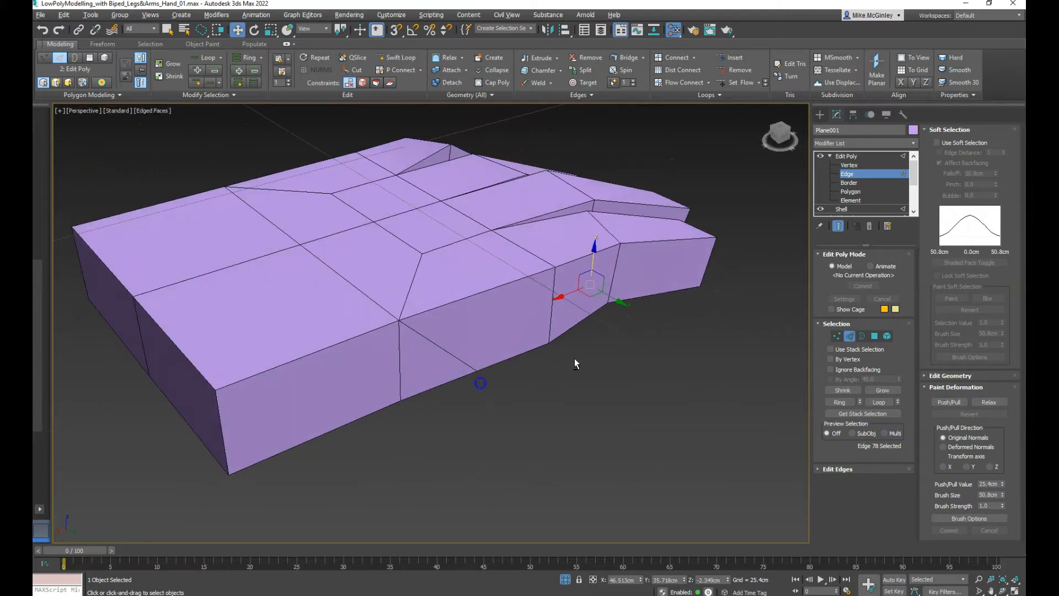
pyautogui.click(851, 192)
pyautogui.click(326, 376)
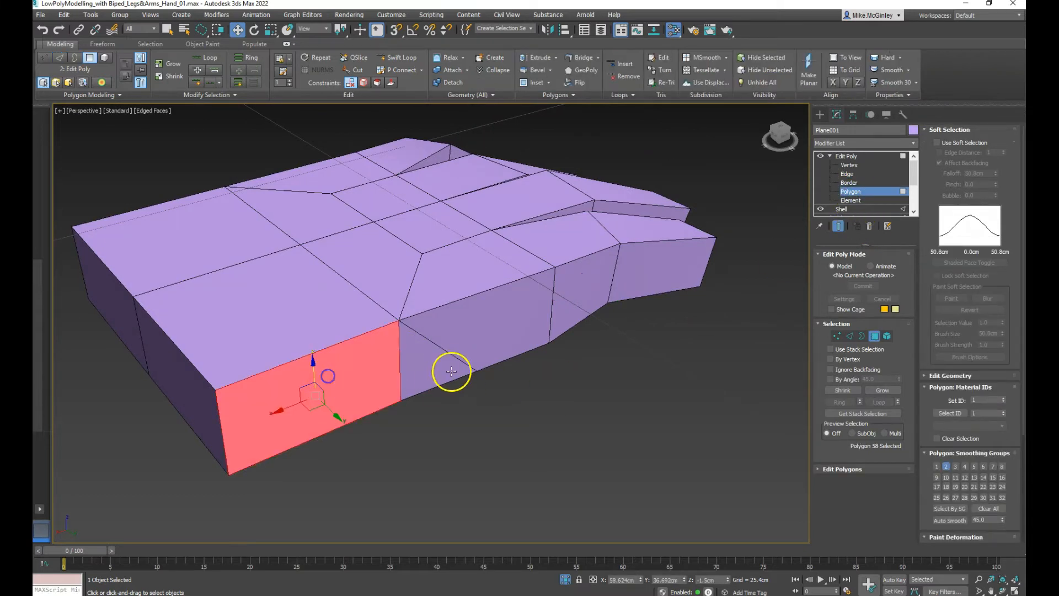
pyautogui.keyDown('ctrl'); pyautogui.click(423, 365); pyautogui.keyUp('ctrl')
pyautogui.keyDown('alt'); pyautogui.moveTo(491, 381); pyautogui.dragTo(485, 343, button='middle'); pyautogui.keyUp('alt')
pyautogui.keyDown('ctrl'); pyautogui.click(184, 373); pyautogui.keyUp('ctrl')
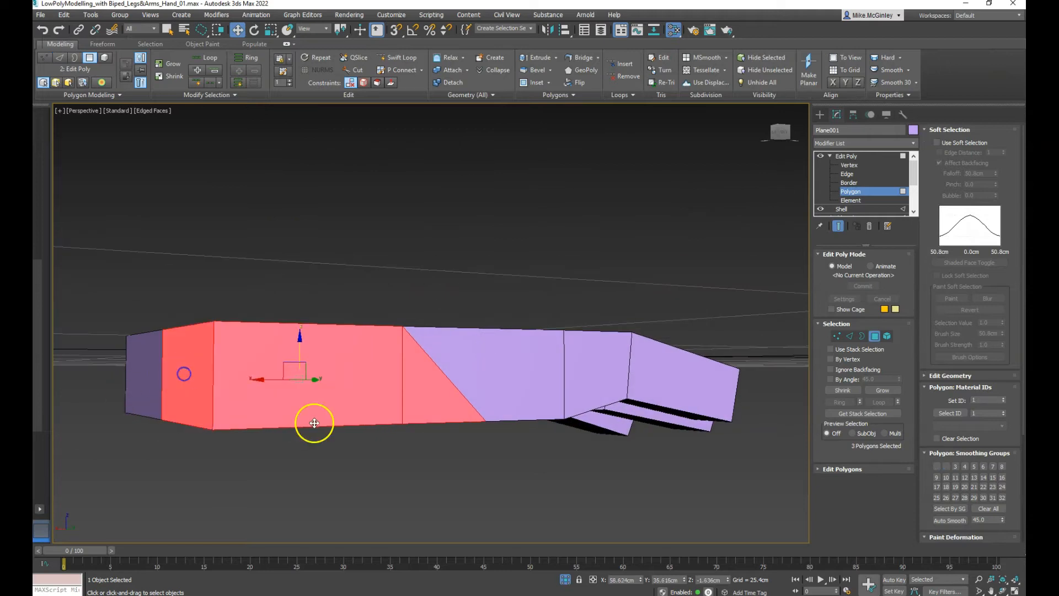
pyautogui.keyDown('alt'); pyautogui.moveTo(314, 423); pyautogui.dragTo(307, 432, button='middle'); pyautogui.keyUp('alt')
pyautogui.keyDown('ctrl'); pyautogui.click(308, 432); pyautogui.keyUp('ctrl')
pyautogui.keyDown('ctrl'); pyautogui.click(412, 479); pyautogui.keyUp('ctrl')
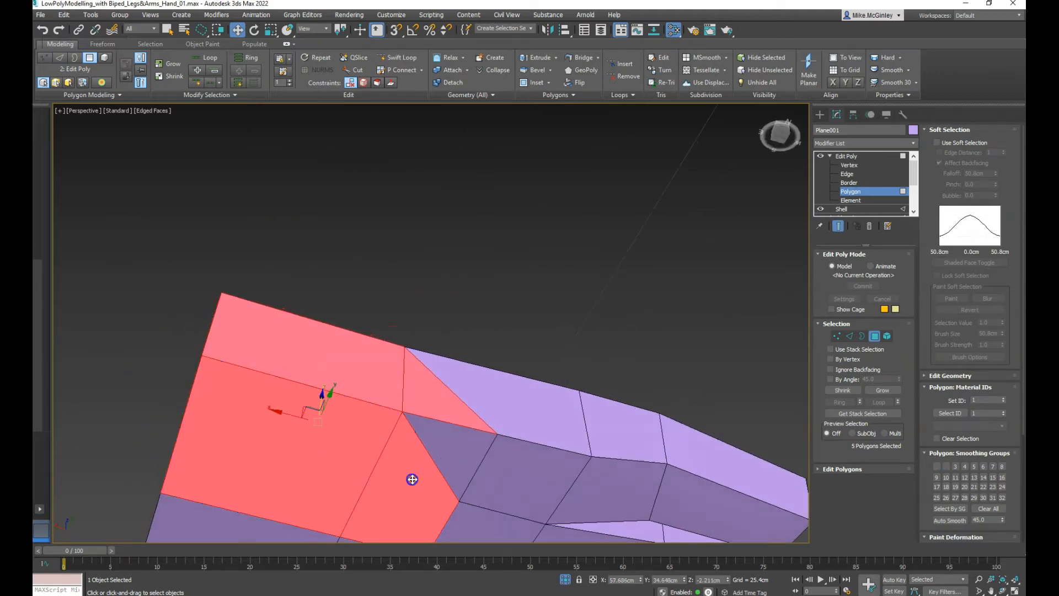
pyautogui.keyDown('ctrl'); pyautogui.click(454, 447); pyautogui.keyUp('ctrl')
pyautogui.keyDown('alt'); pyautogui.moveTo(454, 447); pyautogui.dragTo(510, 431, button='middle'); pyautogui.keyUp('alt')
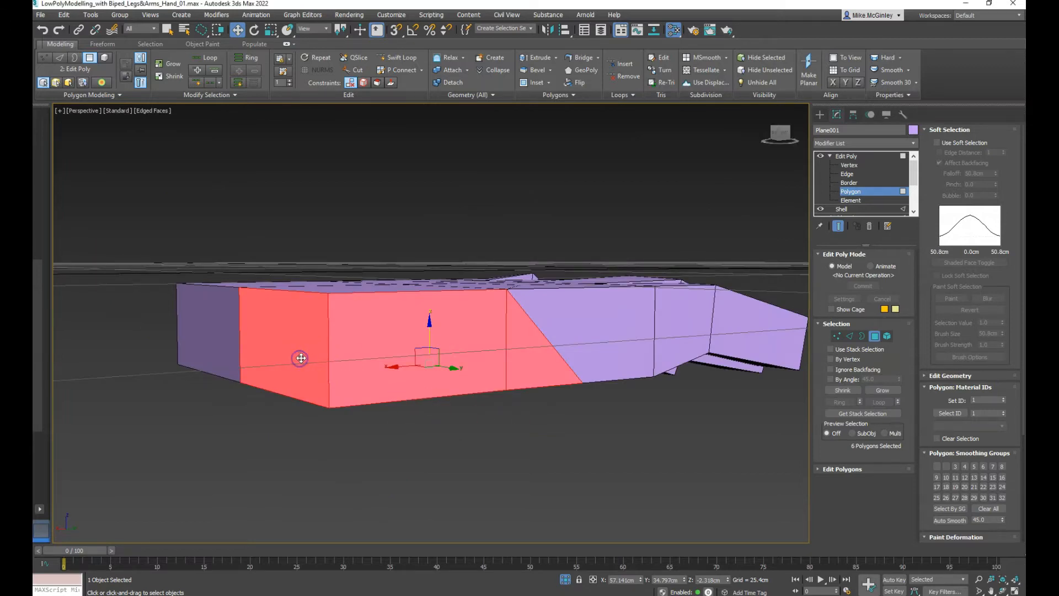
pyautogui.click(502, 448)
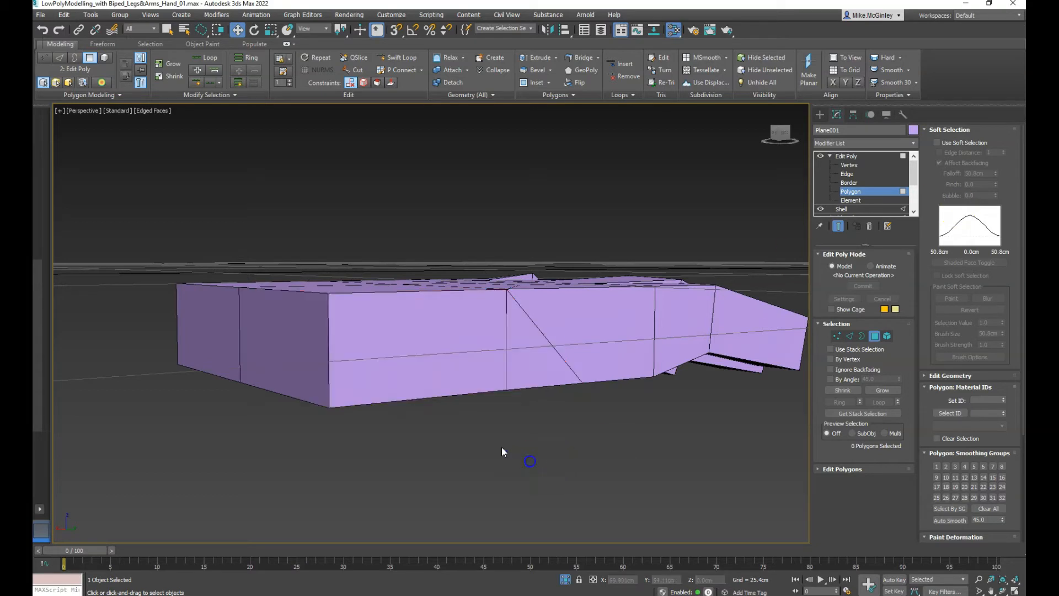
# - Extrude the thumb base as one block from two polygons on the palm's index-finger side and three adjoining polygons on its underside
pyautogui.click(395, 353)
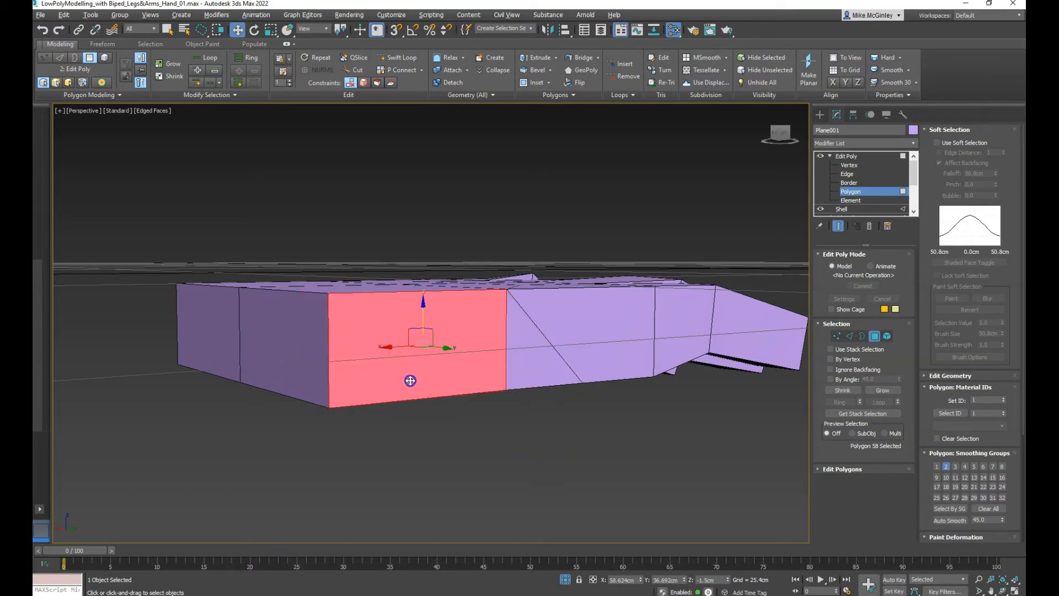
pyautogui.keyDown('alt'); pyautogui.moveTo(410, 381); pyautogui.dragTo(409, 345, button='middle'); pyautogui.keyUp('alt')
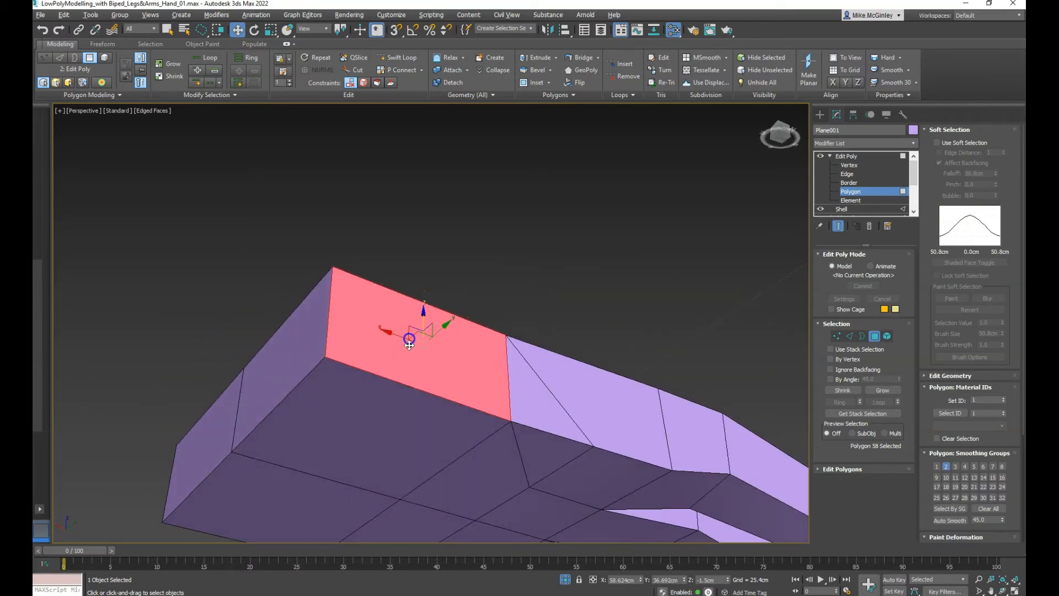
pyautogui.keyDown('ctrl'); pyautogui.click(368, 428); pyautogui.keyUp('ctrl')
pyautogui.keyDown('ctrl'); pyautogui.click(547, 416); pyautogui.keyUp('ctrl')
pyautogui.keyDown('ctrl'); pyautogui.click(546, 442); pyautogui.keyUp('ctrl')
pyautogui.keyDown('ctrl'); pyautogui.click(493, 464); pyautogui.keyUp('ctrl')
pyautogui.keyDown('alt'); pyautogui.moveTo(510, 461); pyautogui.dragTo(459, 489, button='middle'); pyautogui.keyUp('alt')
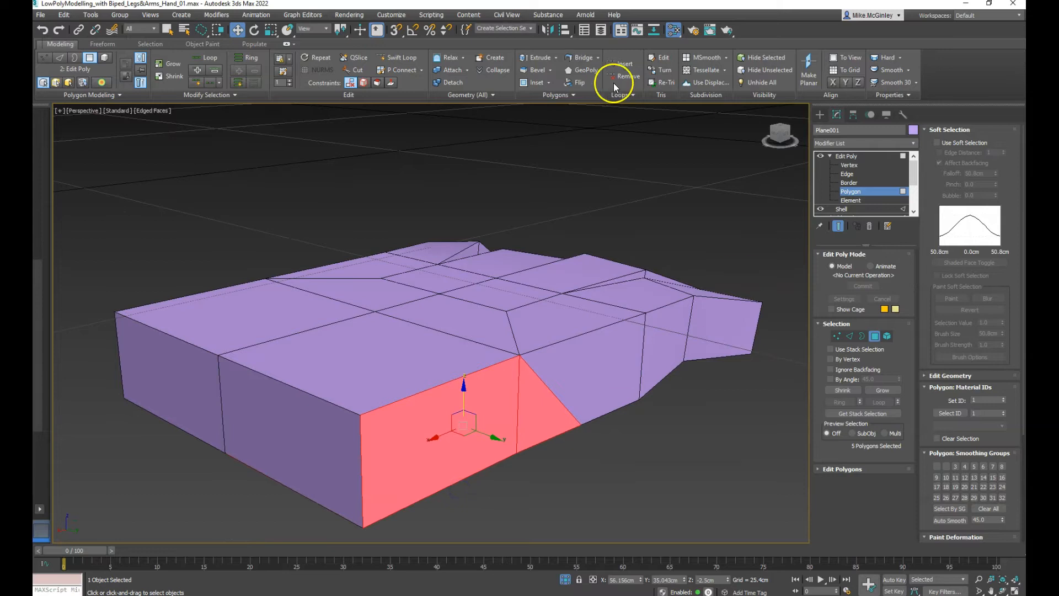
pyautogui.click(538, 57)
pyautogui.moveTo(433, 442); pyautogui.dragTo(436, 438)
pyautogui.rightClick(436, 439)
# - Shift the extruded thumb-base polygons about 0.3 cm along X toward the fingers
pyautogui.keyDown('alt'); pyautogui.moveTo(611, 430); pyautogui.dragTo(595, 381, button='middle'); pyautogui.keyUp('alt')
pyautogui.press('w')
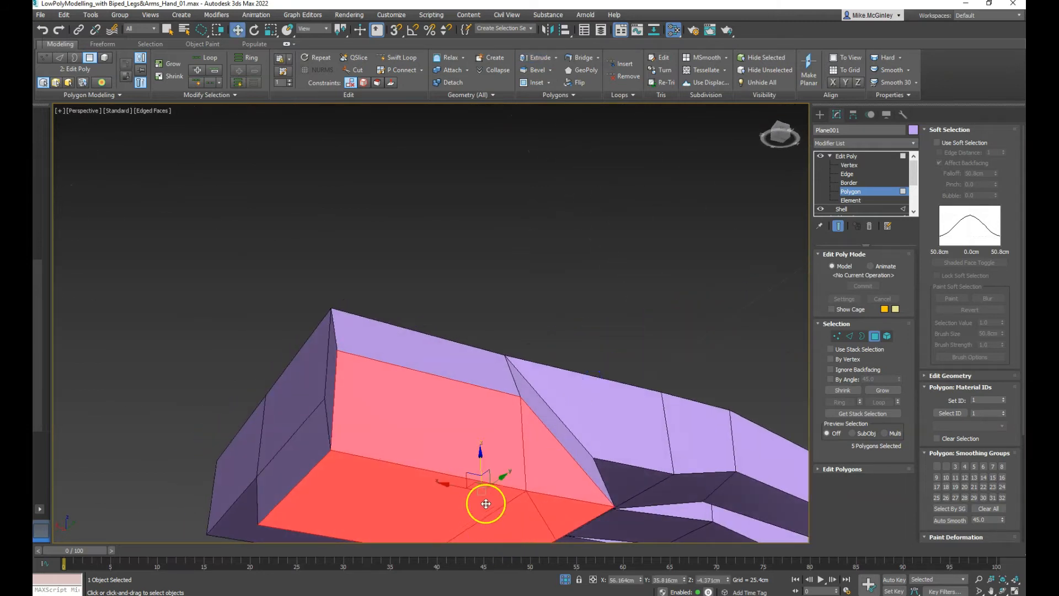
pyautogui.moveTo(454, 487); pyautogui.dragTo(464, 489)
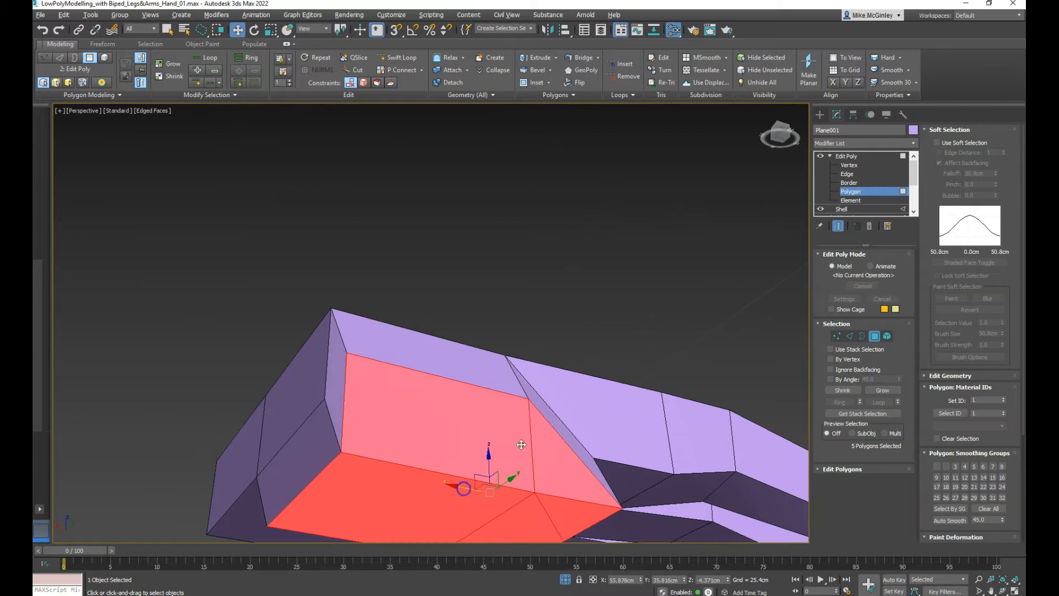
pyautogui.click(531, 269)
# - Remove the loops of the extruded block's wrist-side corner edge and lower wrist-side edge so the block slopes into the wrist
pyautogui.moveTo(605, 475)
pyautogui.keyDown('alt'); pyautogui.mouseDown(button='middle')
pyautogui.moveTo(502, 479)
pyautogui.moveTo(538, 449)
pyautogui.moveTo(514, 307)
pyautogui.moveTo(475, 442)
pyautogui.moveTo(413, 437)
pyautogui.moveTo(467, 473)
pyautogui.moveTo(520, 473)
pyautogui.moveTo(539, 492)
pyautogui.moveTo(596, 477)
pyautogui.mouseUp(button='middle'); pyautogui.keyUp('alt')
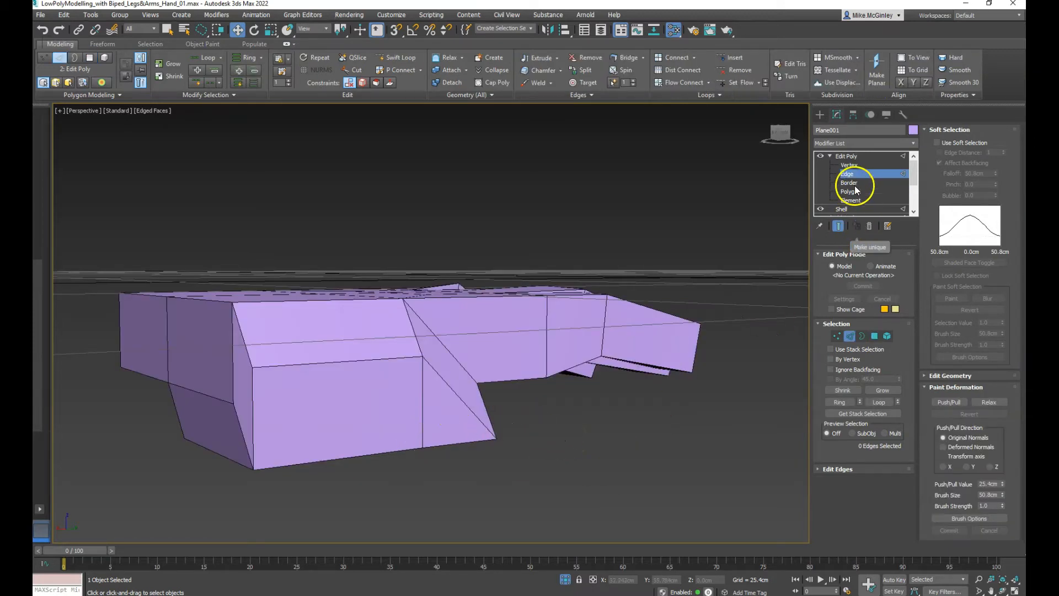
pyautogui.keyDown('alt'); pyautogui.moveTo(349, 470); pyautogui.dragTo(365, 464, button='middle'); pyautogui.keyUp('alt')
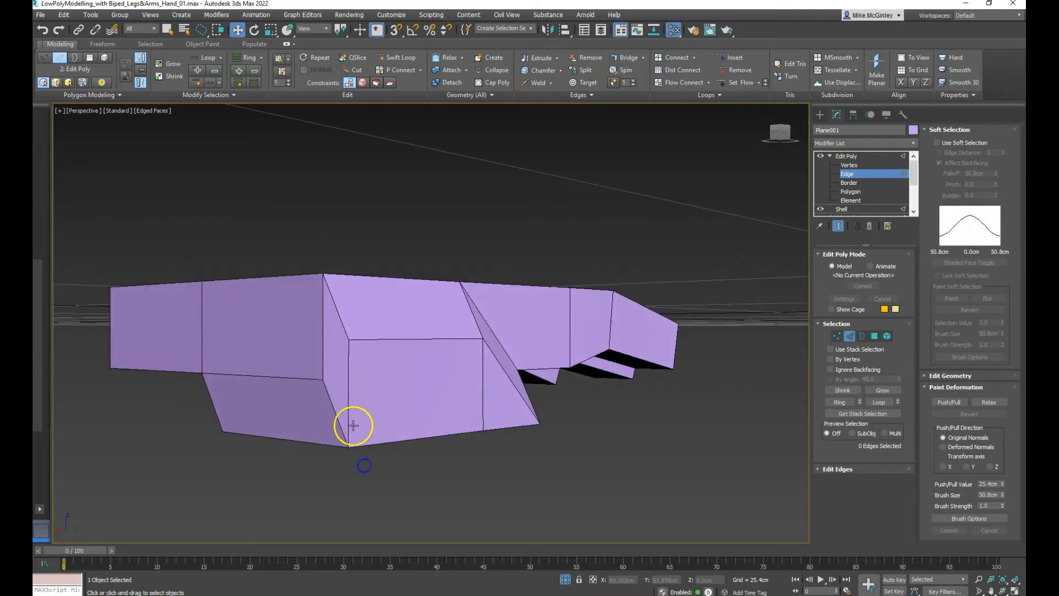
pyautogui.click(348, 415)
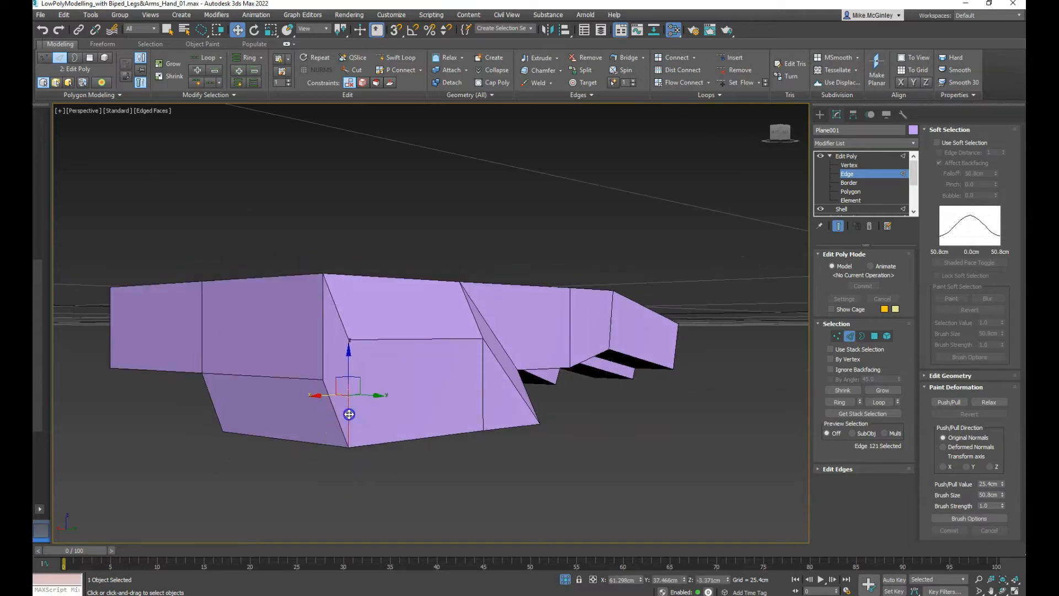
pyautogui.keyDown('ctrl'); pyautogui.click(325, 443); pyautogui.keyUp('ctrl')
pyautogui.keyDown('alt'); pyautogui.moveTo(437, 407); pyautogui.dragTo(433, 416, button='middle'); pyautogui.keyUp('alt')
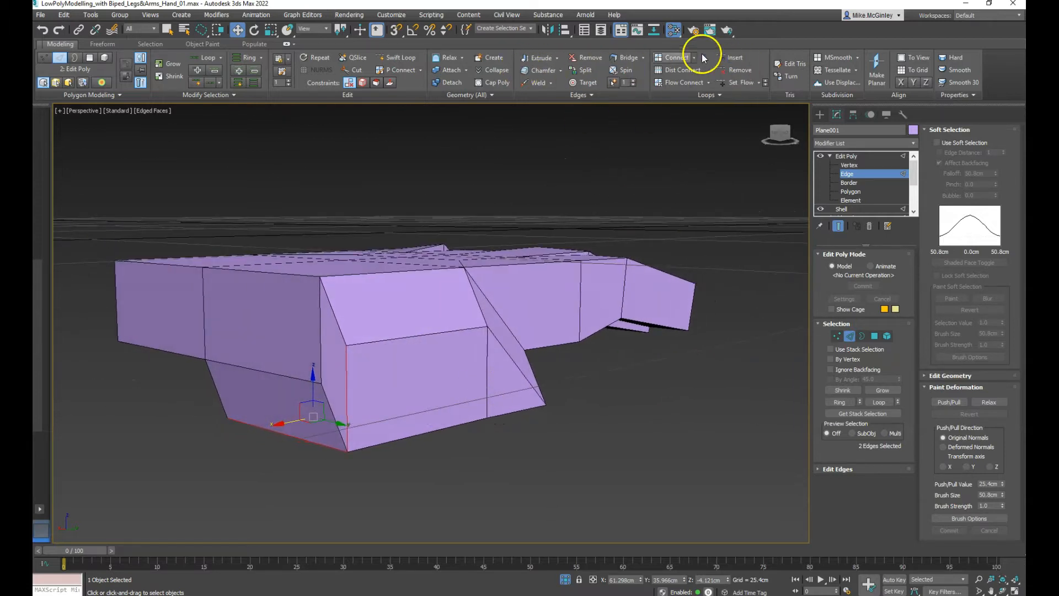
pyautogui.click(738, 71)
pyautogui.keyDown('alt'); pyautogui.moveTo(521, 312); pyautogui.dragTo(365, 363, button='middle'); pyautogui.keyUp('alt')
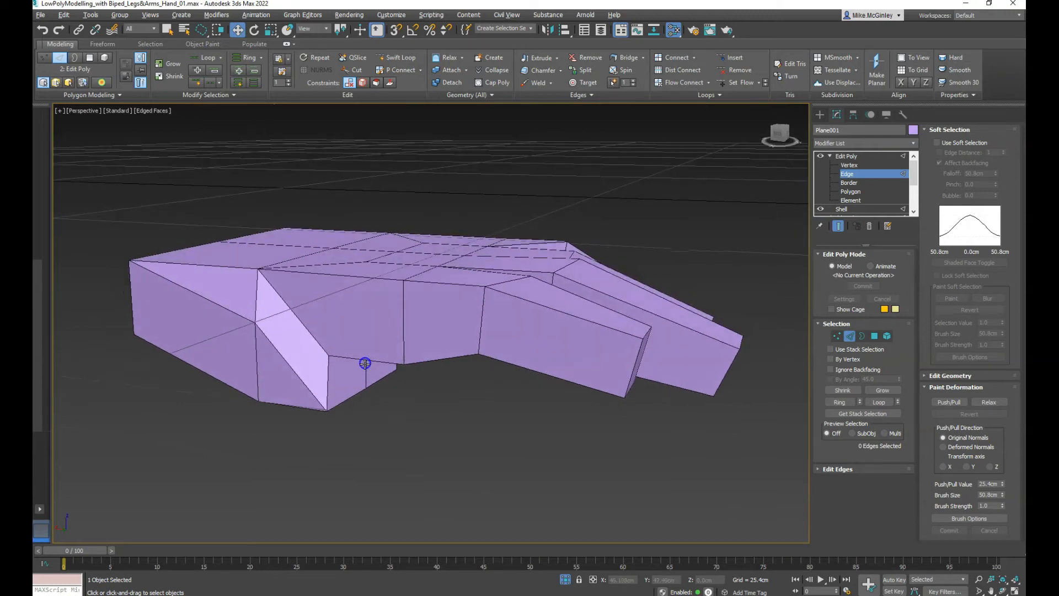
# - Move the edge crossing the underside of the thumb base about 2 cm along X toward the wrist
pyautogui.keyDown('alt'); pyautogui.moveTo(304, 346); pyautogui.dragTo(372, 328, button='middle'); pyautogui.keyUp('alt')
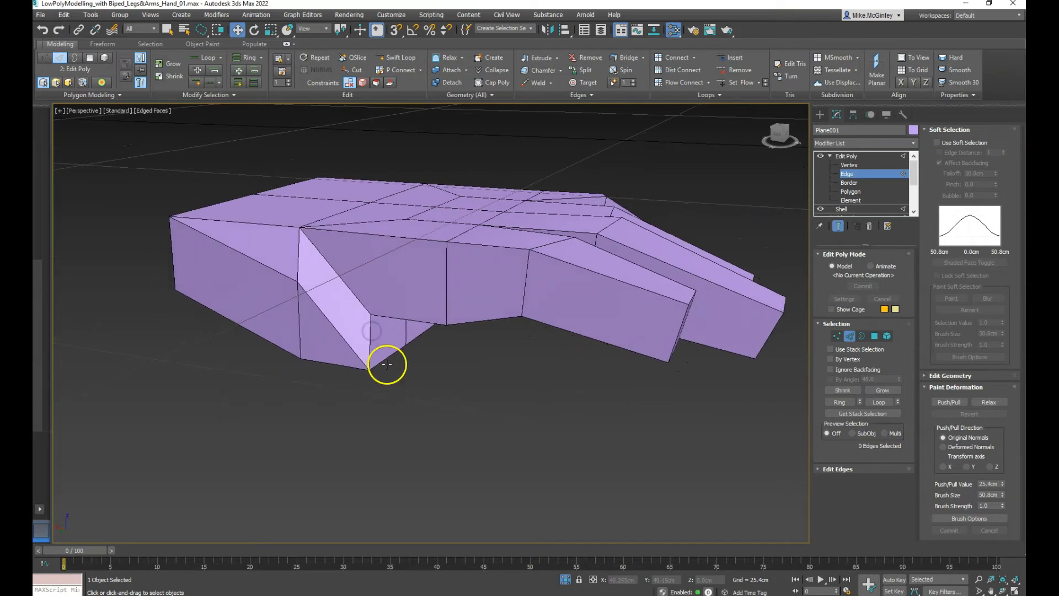
pyautogui.keyDown('alt'); pyautogui.moveTo(475, 397); pyautogui.dragTo(368, 264, button='middle'); pyautogui.keyUp('alt')
pyautogui.click(340, 259)
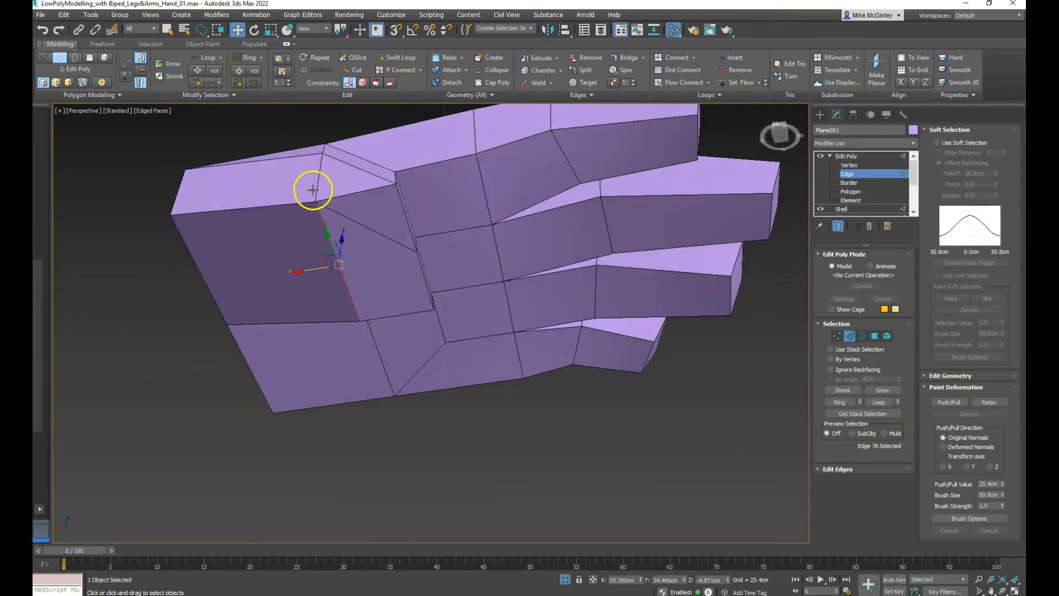
pyautogui.moveTo(308, 271); pyautogui.dragTo(253, 277)
pyautogui.keyDown('alt'); pyautogui.moveTo(356, 264); pyautogui.dragTo(368, 332, button='middle'); pyautogui.keyUp('alt')
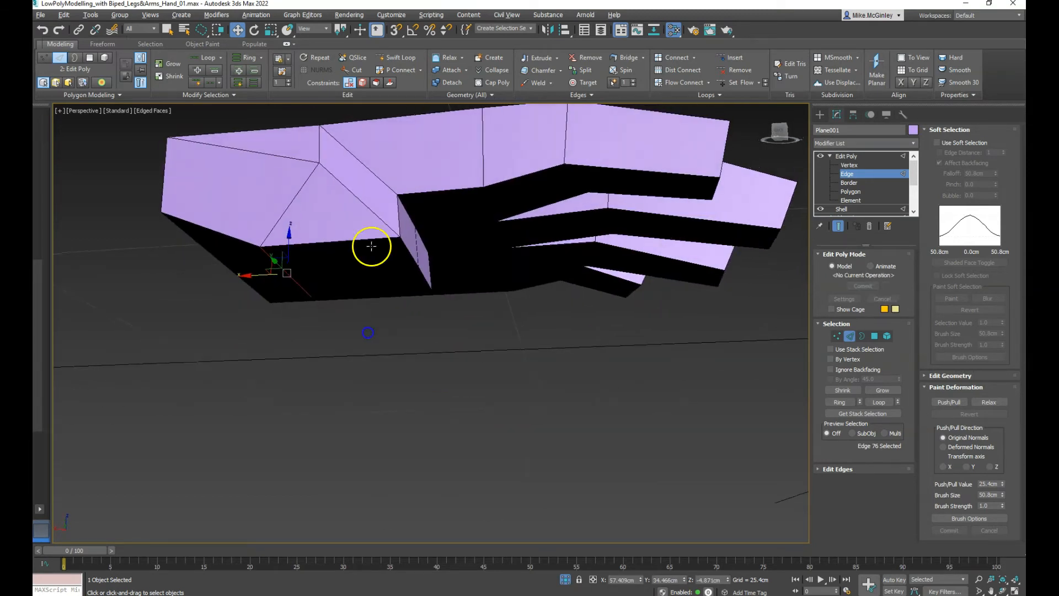
# - Move the upper middle vertex on the thumb base's outer side along X toward the wrist
pyautogui.keyDown('alt'); pyautogui.moveTo(291, 197); pyautogui.dragTo(368, 249, button='middle'); pyautogui.keyUp('alt')
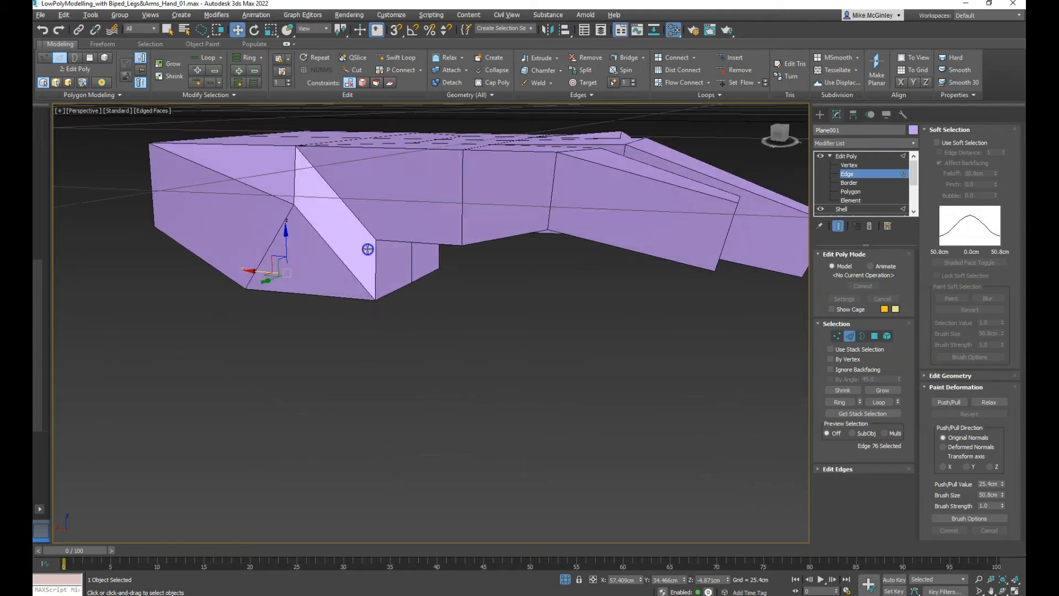
pyautogui.press('1')
pyautogui.moveTo(395, 300)
pyautogui.keyDown('alt'); pyautogui.mouseDown(button='middle')
pyautogui.moveTo(390, 288)
pyautogui.moveTo(386, 306)
pyautogui.mouseUp(button='middle'); pyautogui.keyUp('alt')
pyautogui.click(282, 206)
pyautogui.moveTo(257, 203); pyautogui.dragTo(232, 199)
# - Chamfer the lower outer corner vertex on the thumb base's finger side by about 1.9 cm with 0 segments
pyautogui.keyDown('alt'); pyautogui.moveTo(386, 309); pyautogui.dragTo(320, 251, button='middle'); pyautogui.keyUp('alt')
pyautogui.click(315, 258)
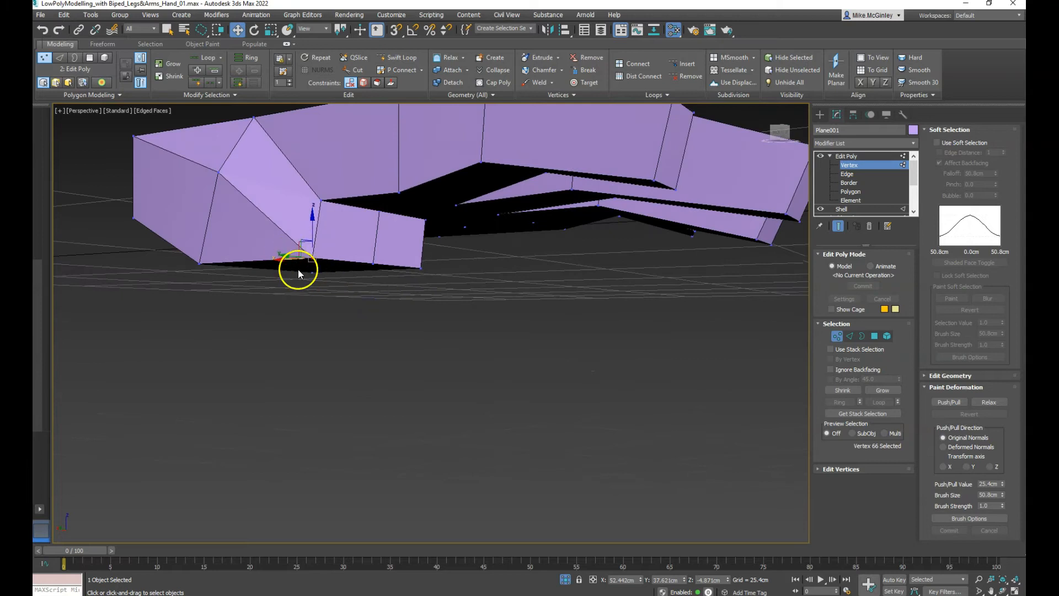
pyautogui.click(561, 68)
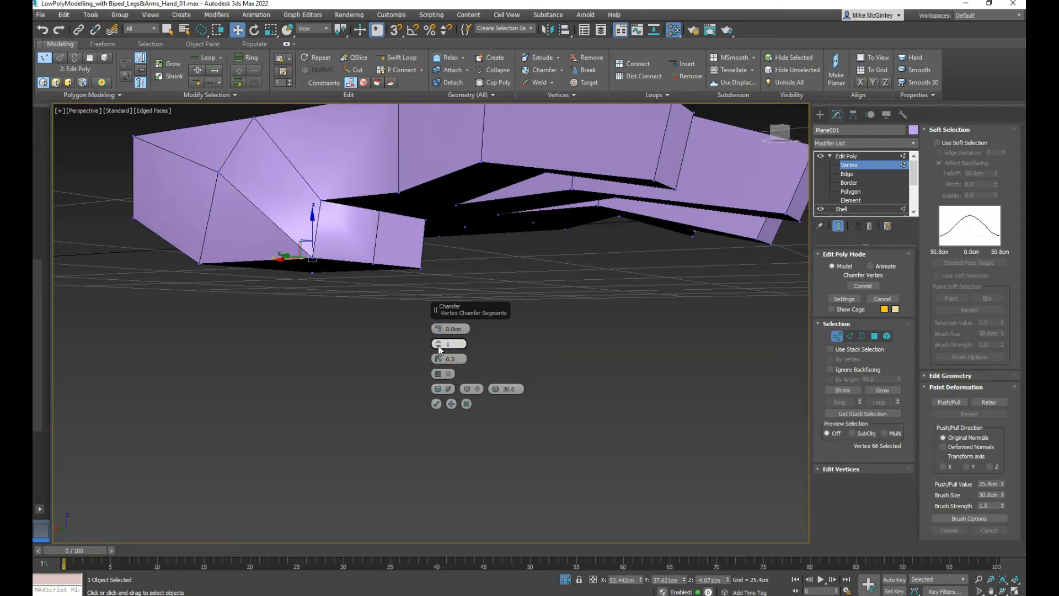
pyautogui.click(439, 329)
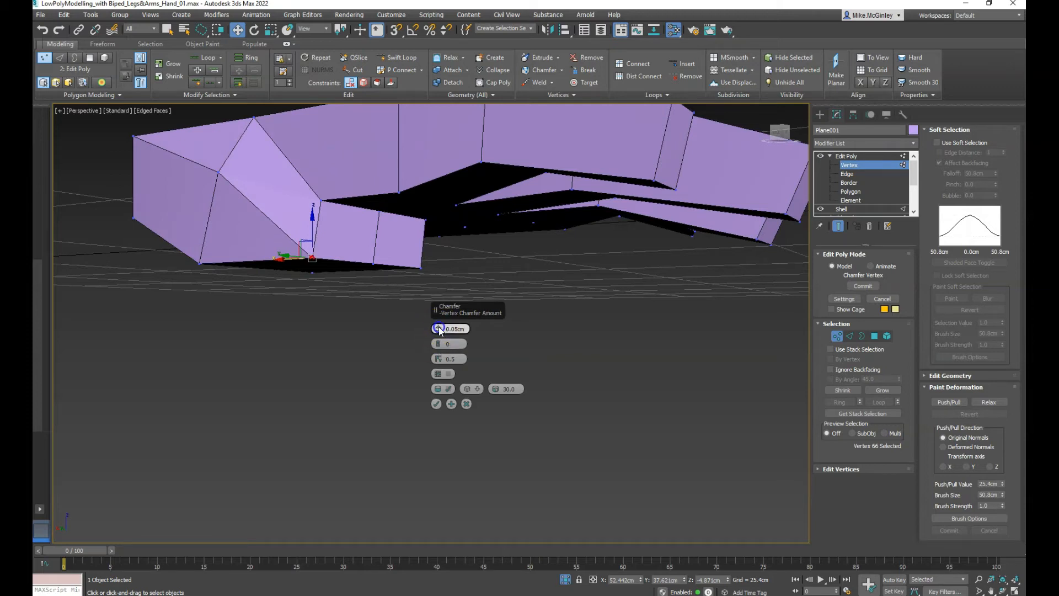
pyautogui.moveTo(438, 329); pyautogui.dragTo(437, 323)
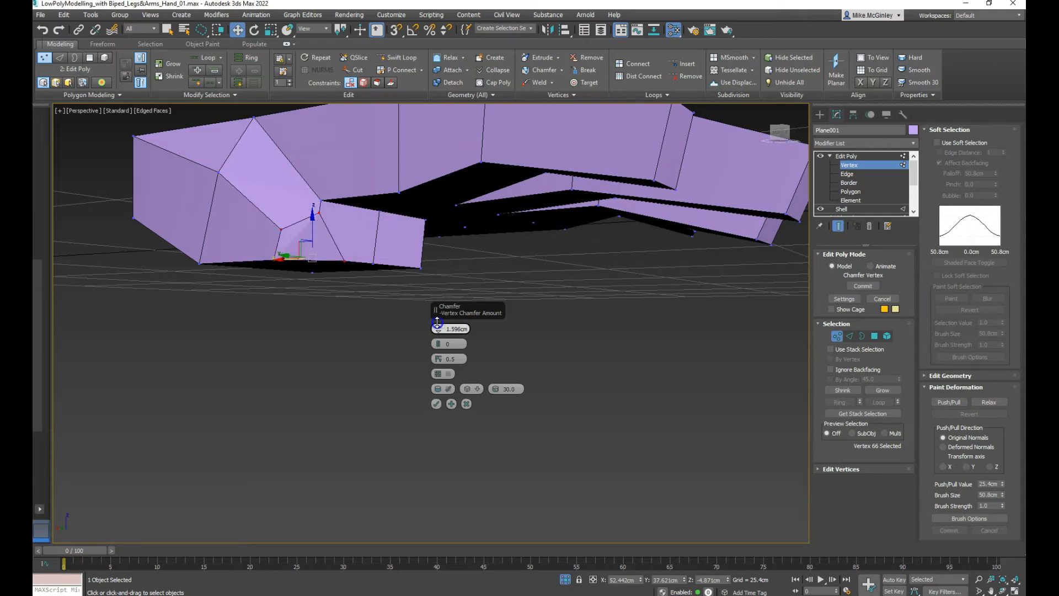
pyautogui.moveTo(437, 322); pyautogui.dragTo(438, 322)
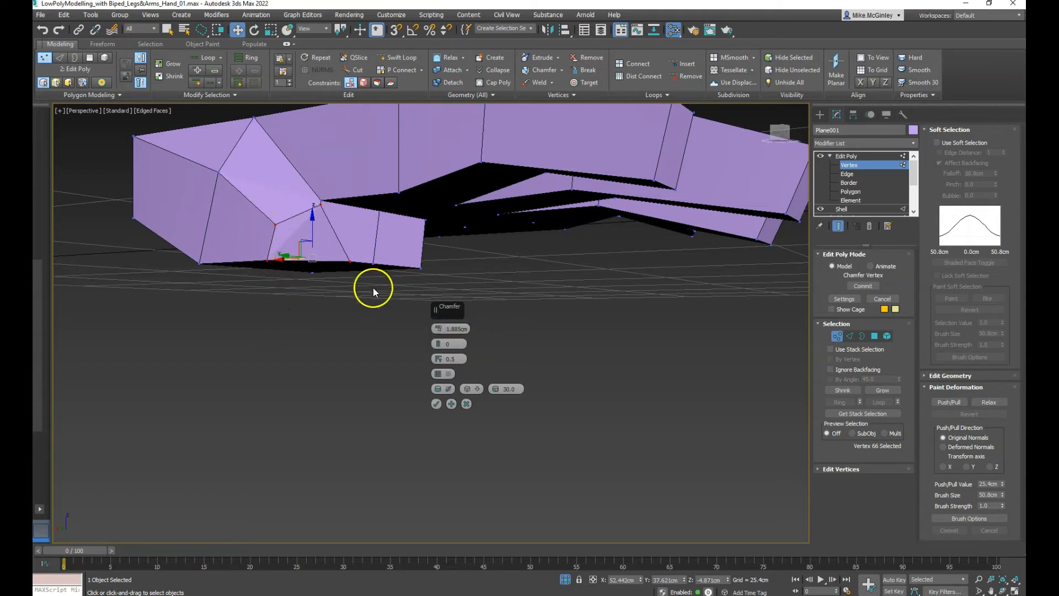
pyautogui.click(436, 405)
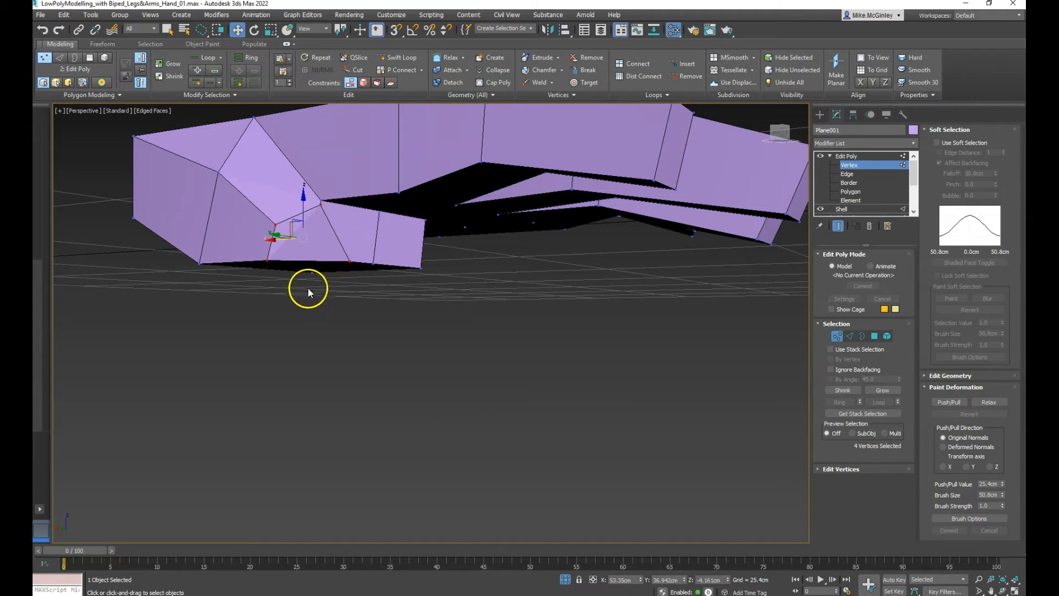
# - Align the two wrist-side vertices of the chamfered thumb face with each other along X
pyautogui.keyDown('alt'); pyautogui.moveTo(298, 279); pyautogui.dragTo(433, 328, button='middle'); pyautogui.keyUp('alt')
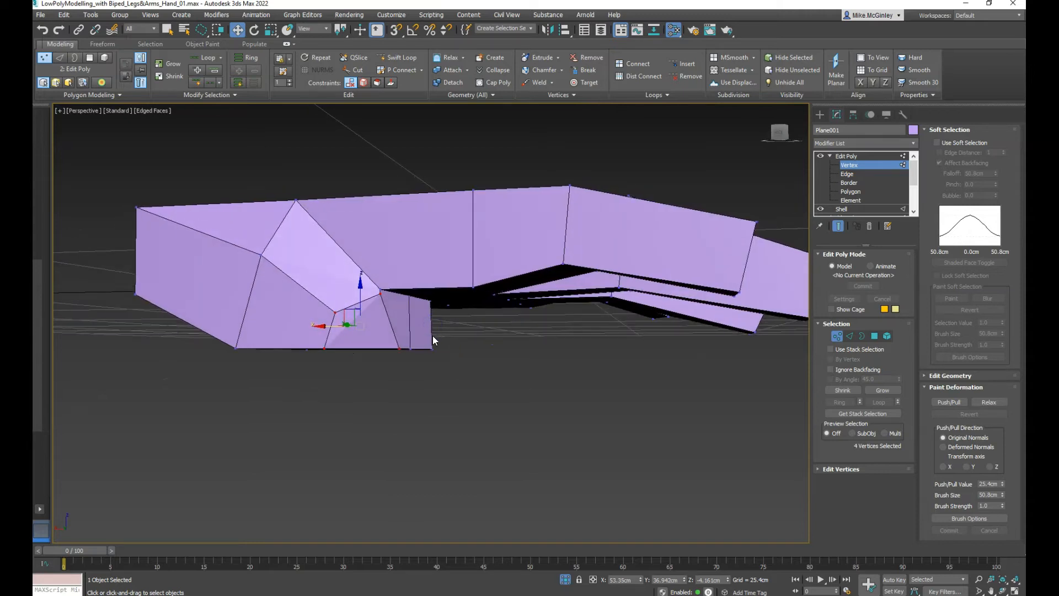
pyautogui.keyDown('alt'); pyautogui.moveTo(401, 364); pyautogui.dragTo(349, 367, button='middle'); pyautogui.keyUp('alt')
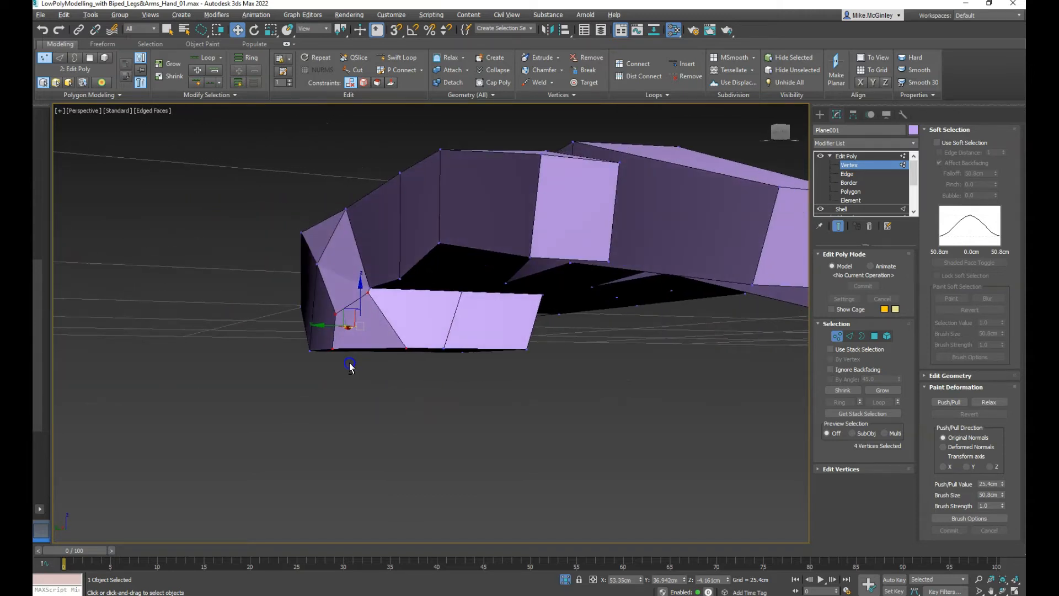
pyautogui.click(341, 314)
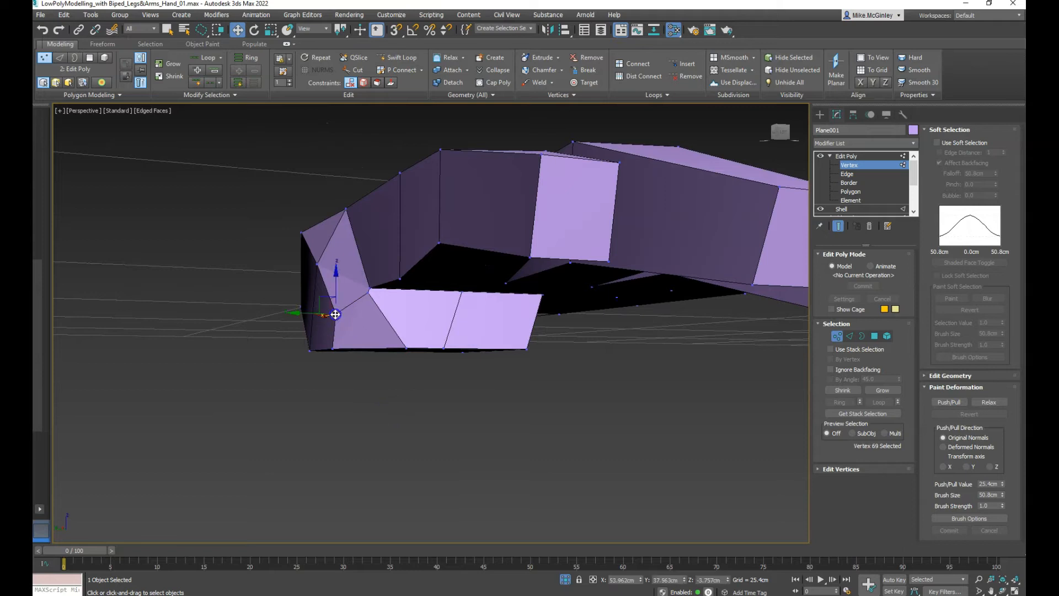
pyautogui.keyDown('ctrl'); pyautogui.click(334, 349); pyautogui.keyUp('ctrl')
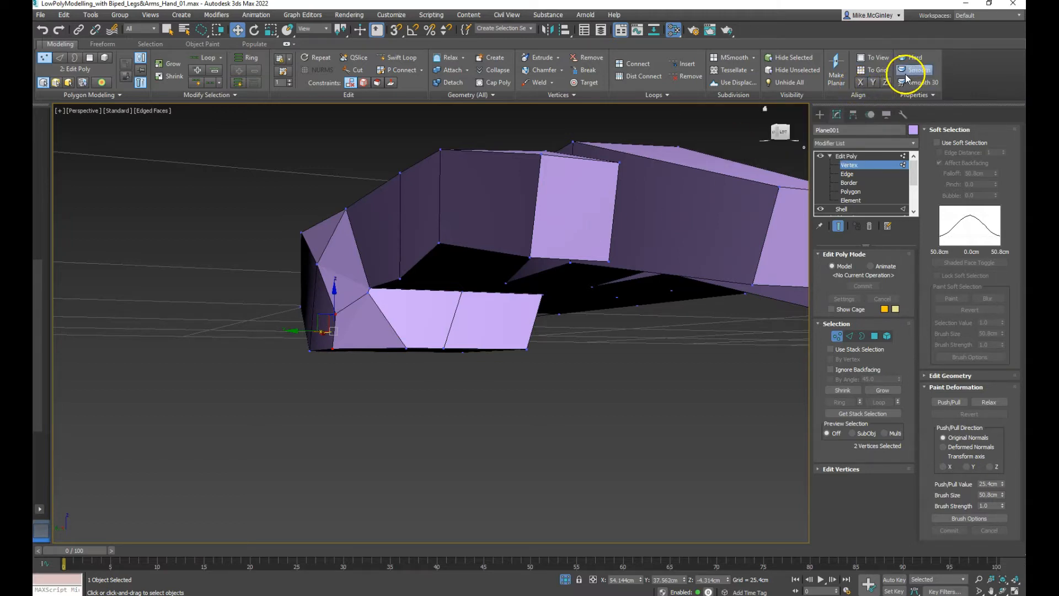
pyautogui.click(859, 83)
pyautogui.keyDown('alt'); pyautogui.moveTo(419, 312); pyautogui.dragTo(499, 327, button='middle'); pyautogui.keyUp('alt')
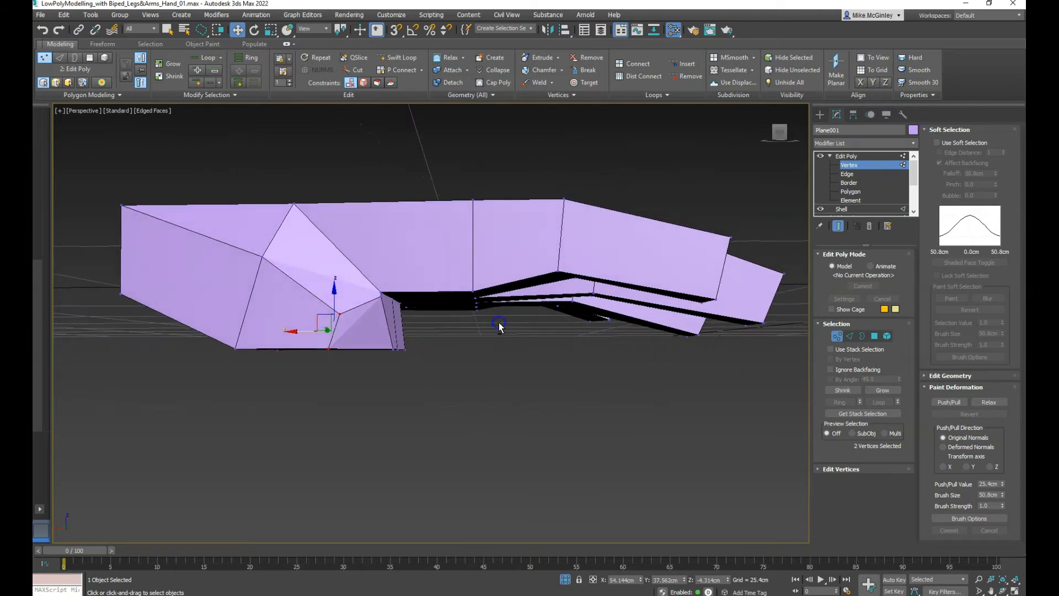
pyautogui.click(860, 83)
pyautogui.keyDown('alt'); pyautogui.moveTo(413, 349); pyautogui.dragTo(381, 359, button='middle'); pyautogui.keyUp('alt')
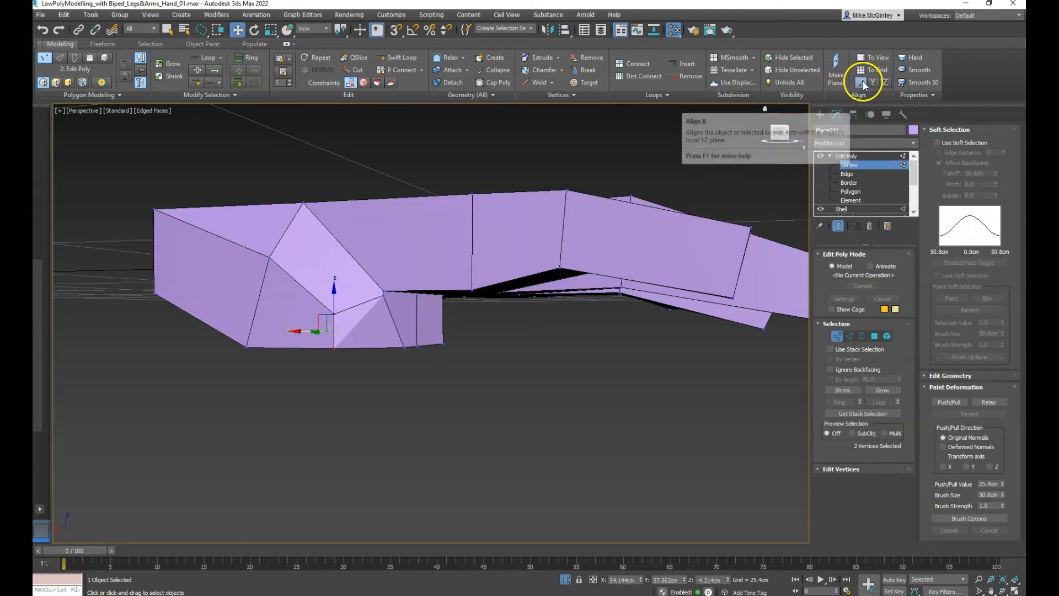
# - Level the thumb base's two lower finger-side vertices with each other and raise them to about -4.8 cm in Z
pyautogui.keyDown('alt'); pyautogui.moveTo(486, 337); pyautogui.dragTo(450, 329, button='middle'); pyautogui.keyUp('alt')
pyautogui.click(406, 353)
pyautogui.moveTo(406, 353); pyautogui.dragTo(475, 381)
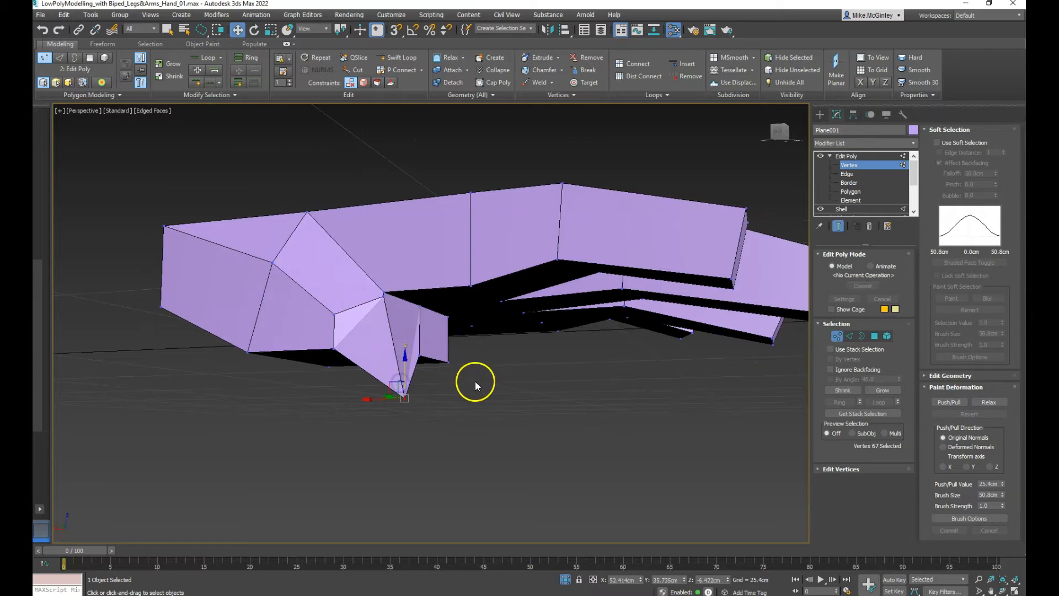
pyautogui.keyDown('alt'); pyautogui.moveTo(475, 382); pyautogui.dragTo(471, 382, button='middle'); pyautogui.keyUp('alt')
pyautogui.moveTo(472, 380); pyautogui.dragTo(433, 352)
pyautogui.moveTo(558, 411); pyautogui.dragTo(449, 373)
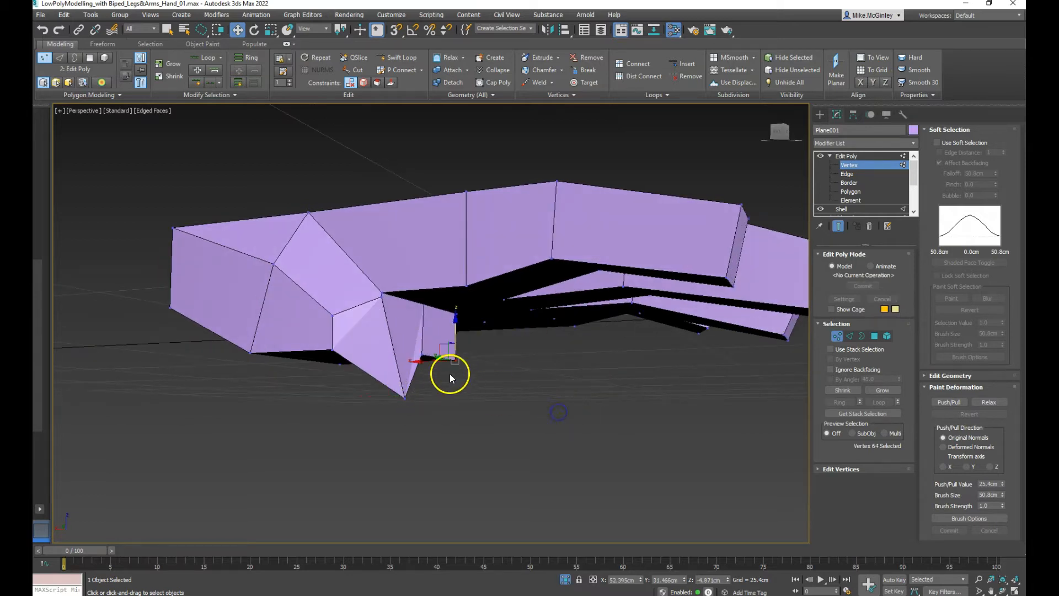
pyautogui.keyDown('ctrl'); pyautogui.click(406, 399); pyautogui.keyUp('ctrl')
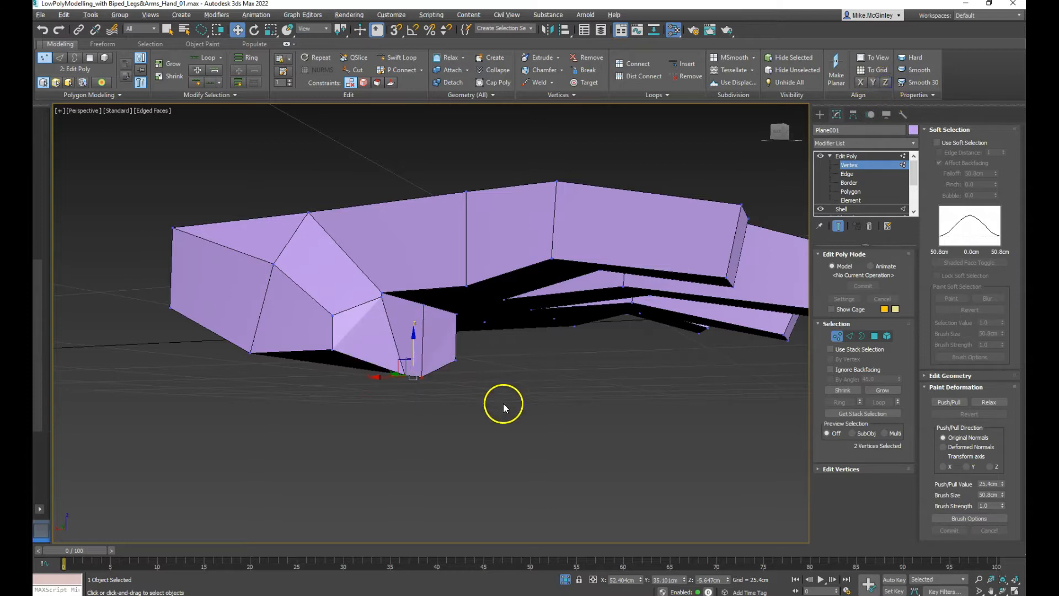
pyautogui.keyDown('alt'); pyautogui.moveTo(504, 409); pyautogui.dragTo(471, 396, button='middle'); pyautogui.keyUp('alt')
pyautogui.keyDown('alt'); pyautogui.moveTo(414, 356); pyautogui.dragTo(487, 434, button='middle'); pyautogui.keyUp('alt')
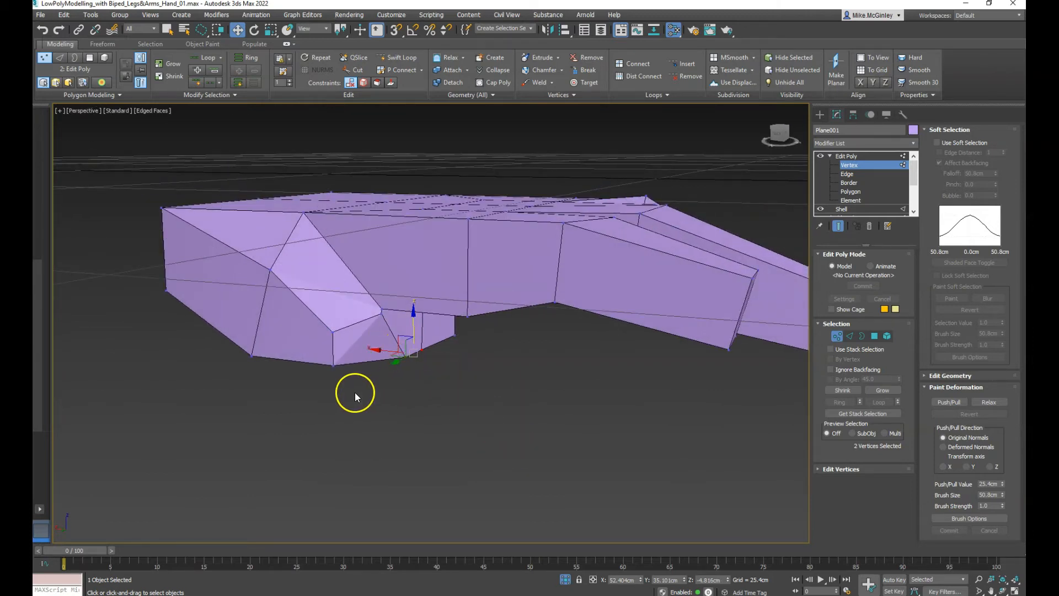
# - Raise the upper outer vertex of the chamfered thumb face about 0.5 cm along Z
pyautogui.click(331, 327)
pyautogui.moveTo(331, 328); pyautogui.dragTo(339, 322)
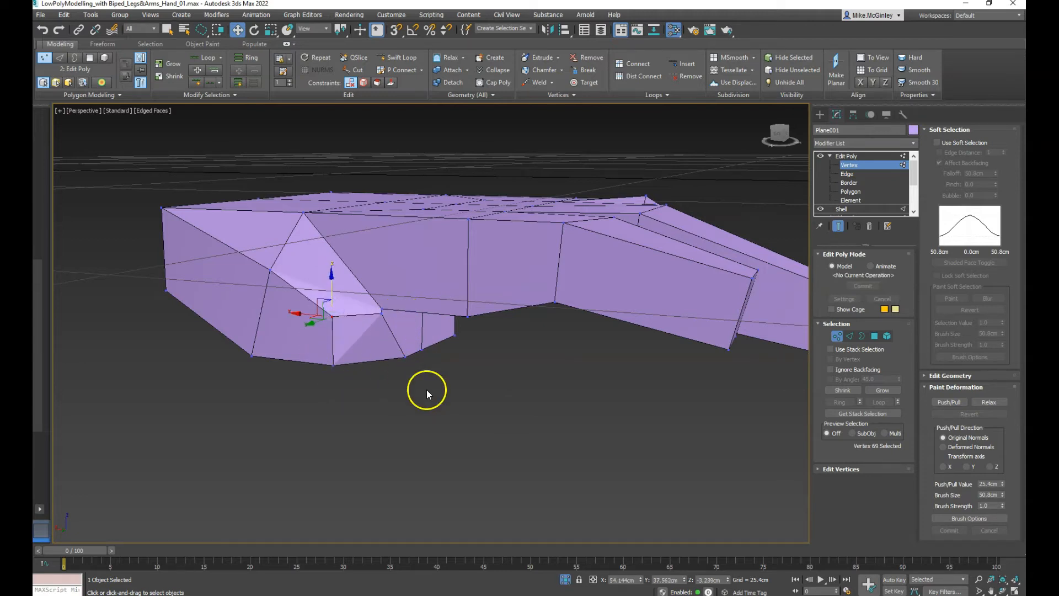
pyautogui.click(405, 355)
# - Move the outer vertical edge of the chamfered thumb face about 1.3 cm outward along Y
pyautogui.keyDown('alt'); pyautogui.moveTo(508, 393); pyautogui.dragTo(435, 347, button='middle'); pyautogui.keyUp('alt')
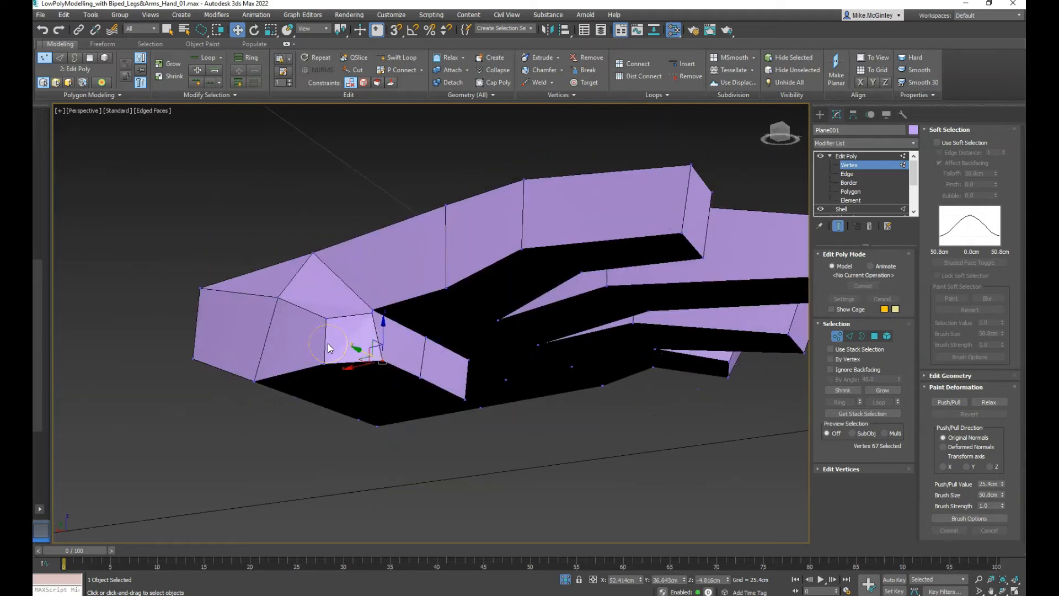
pyautogui.press('2')
pyautogui.click(325, 342)
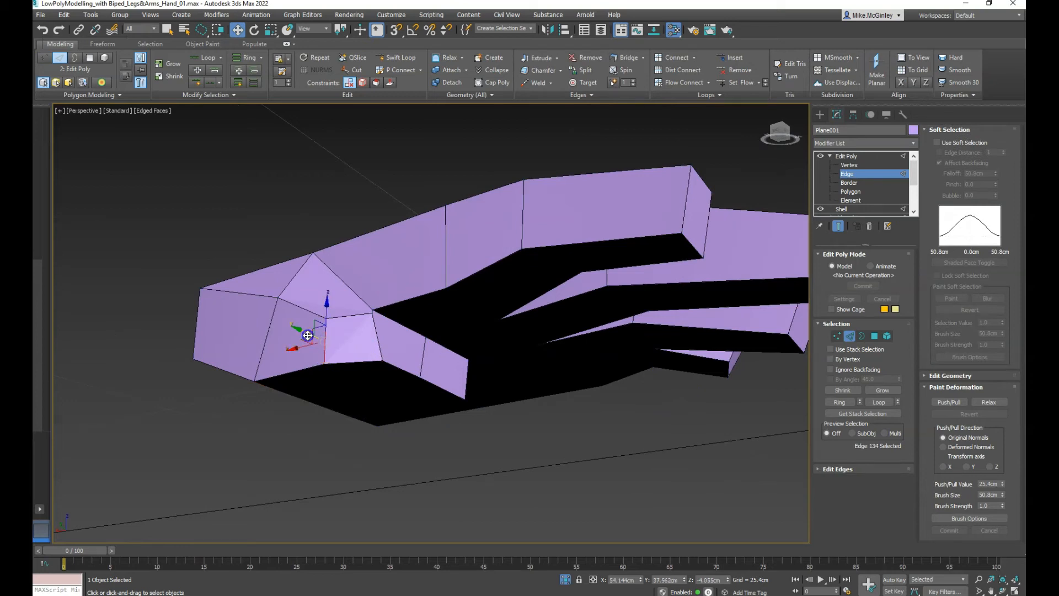
pyautogui.keyDown('alt'); pyautogui.moveTo(352, 383); pyautogui.dragTo(427, 284, button='middle'); pyautogui.keyUp('alt')
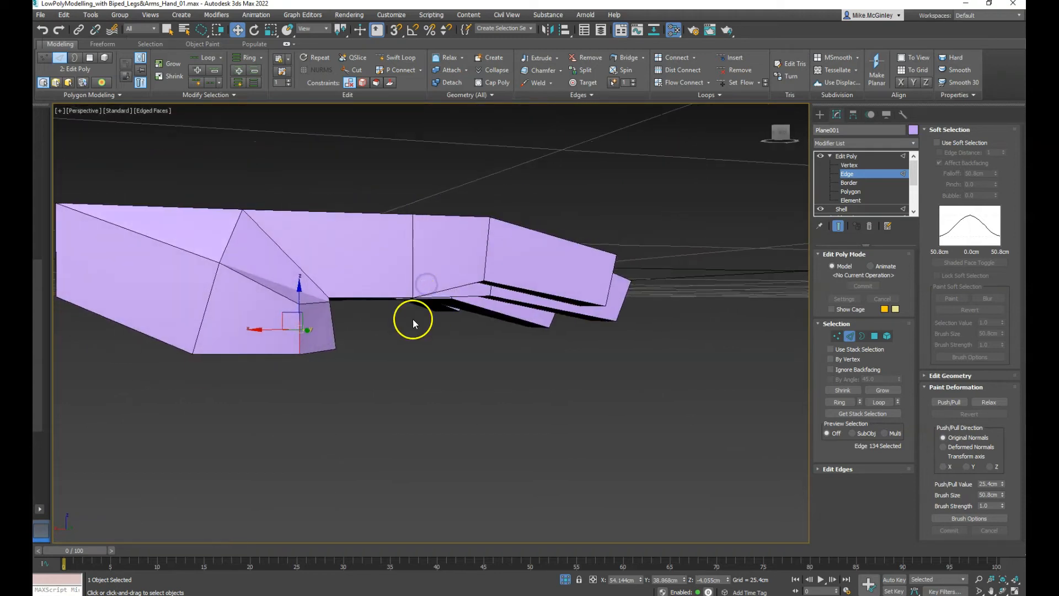
# - Raise the thumb face's upper outer vertex about 0.1 cm, and shift its outer vertical edge about 0.7 cm along X toward the fingers
pyautogui.press('1')
pyautogui.keyDown('alt'); pyautogui.moveTo(295, 289); pyautogui.dragTo(362, 359, button='middle'); pyautogui.keyUp('alt')
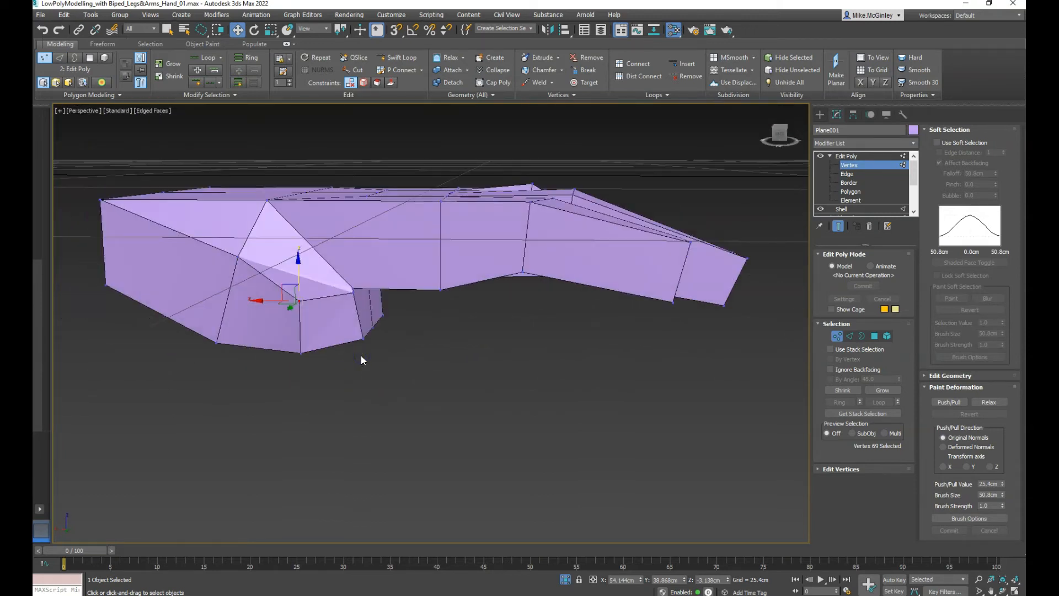
pyautogui.press('2')
pyautogui.click(296, 327)
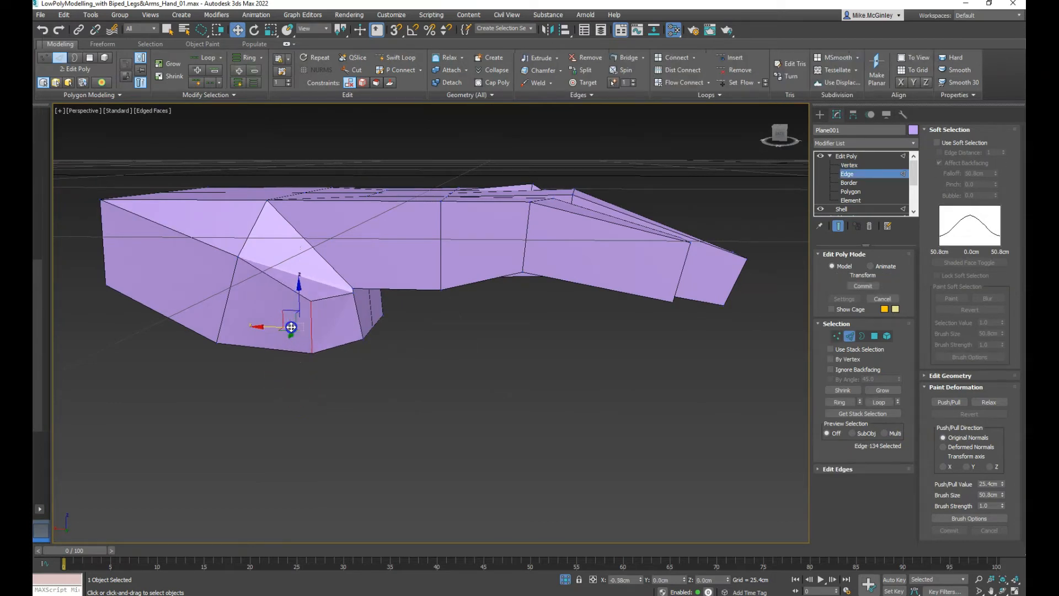
pyautogui.keyDown('alt'); pyautogui.moveTo(300, 327); pyautogui.dragTo(410, 346, button='middle'); pyautogui.keyUp('alt')
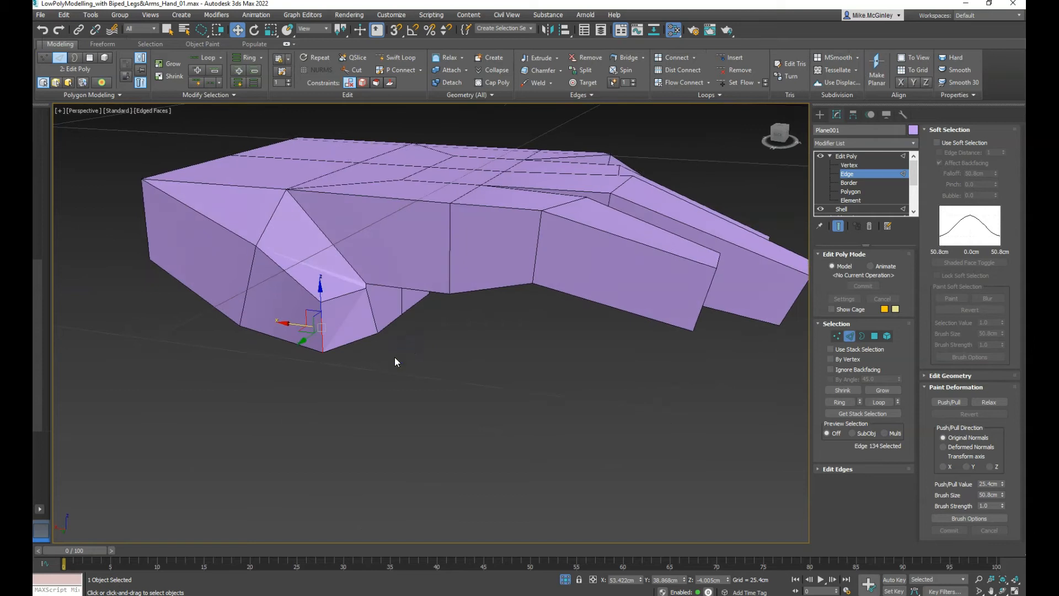
# - Align the thumb face's two lower vertices along X, and adjust the inner one to about 52.5 cm in X
pyautogui.press('1')
pyautogui.click(377, 334)
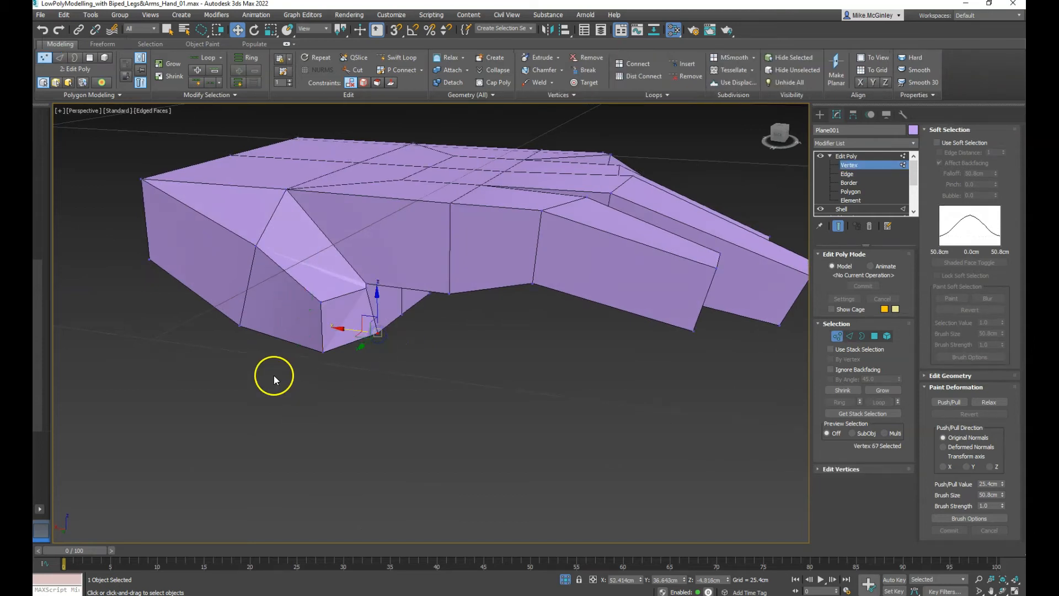
pyautogui.keyDown('ctrl'); pyautogui.click(326, 351); pyautogui.keyUp('ctrl')
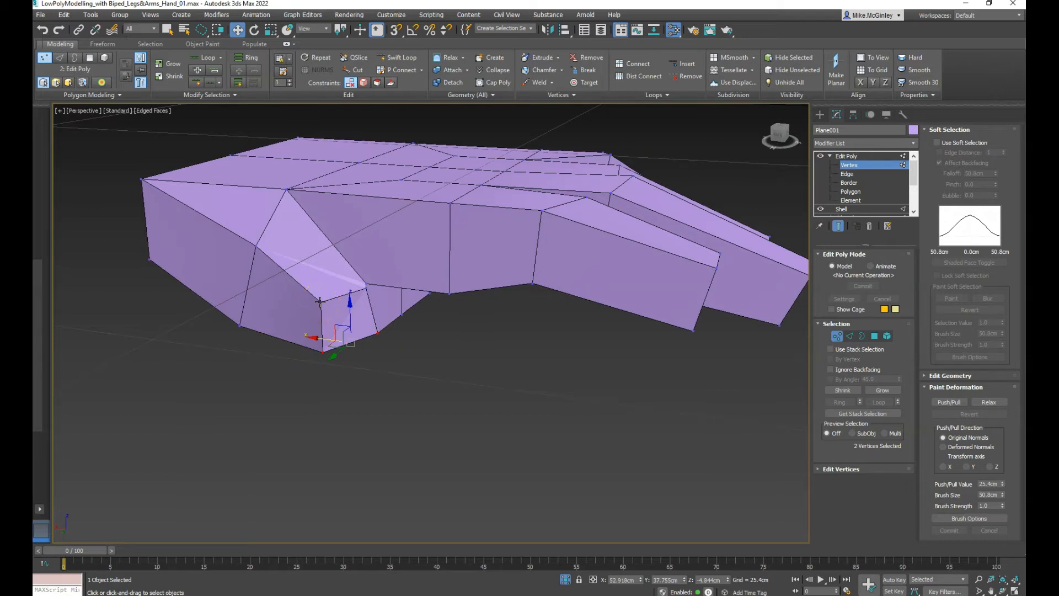
pyautogui.click(862, 86)
pyautogui.keyDown('alt'); pyautogui.moveTo(393, 361); pyautogui.dragTo(407, 308, button='middle'); pyautogui.keyUp('alt')
pyautogui.moveTo(372, 370); pyautogui.dragTo(374, 365)
pyautogui.keyDown('alt'); pyautogui.moveTo(375, 363); pyautogui.dragTo(427, 419, button='middle'); pyautogui.keyUp('alt')
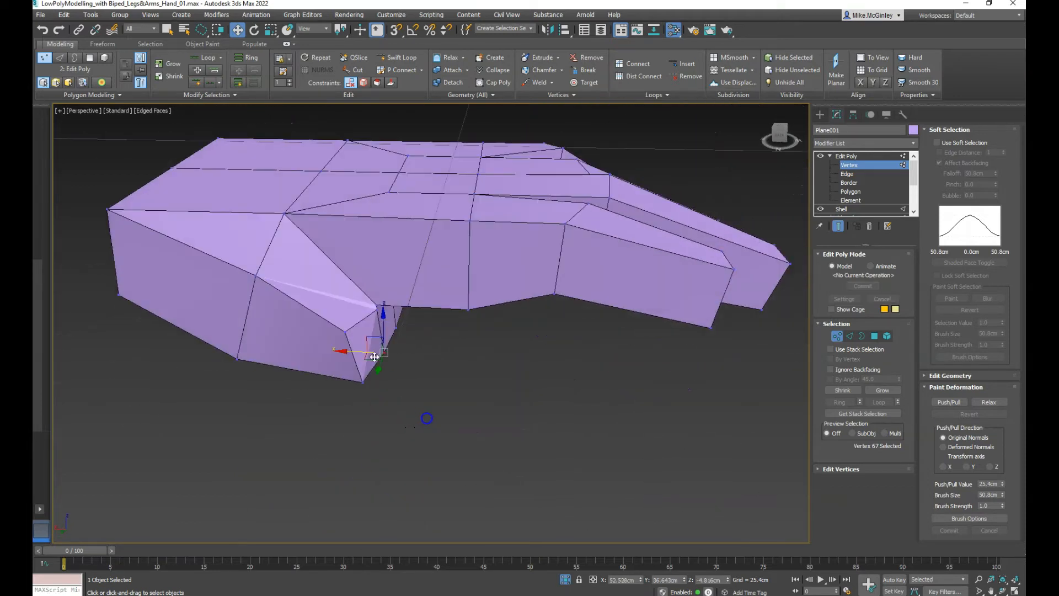
# - Move the thumb face's upper outer vertex along X toward the fingers to about 52.9 cm
pyautogui.click(347, 332)
pyautogui.click(347, 333)
pyautogui.keyDown('alt'); pyautogui.moveTo(349, 335); pyautogui.dragTo(424, 387, button='middle'); pyautogui.keyUp('alt')
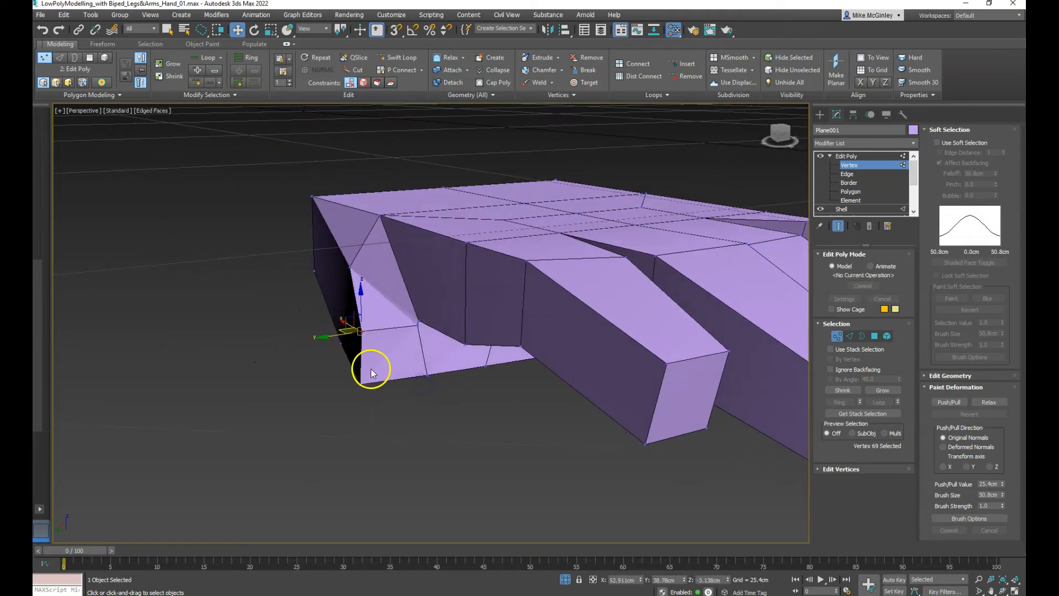
# - Move the thumb face's outer vertical edge outward along Y, and its lower inner vertex about 0.3 cm in the same direction
pyautogui.press('2')
pyautogui.moveTo(367, 349); pyautogui.dragTo(320, 359)
pyautogui.keyDown('alt'); pyautogui.moveTo(320, 359); pyautogui.dragTo(386, 368, button='middle'); pyautogui.keyUp('alt')
pyautogui.press('1')
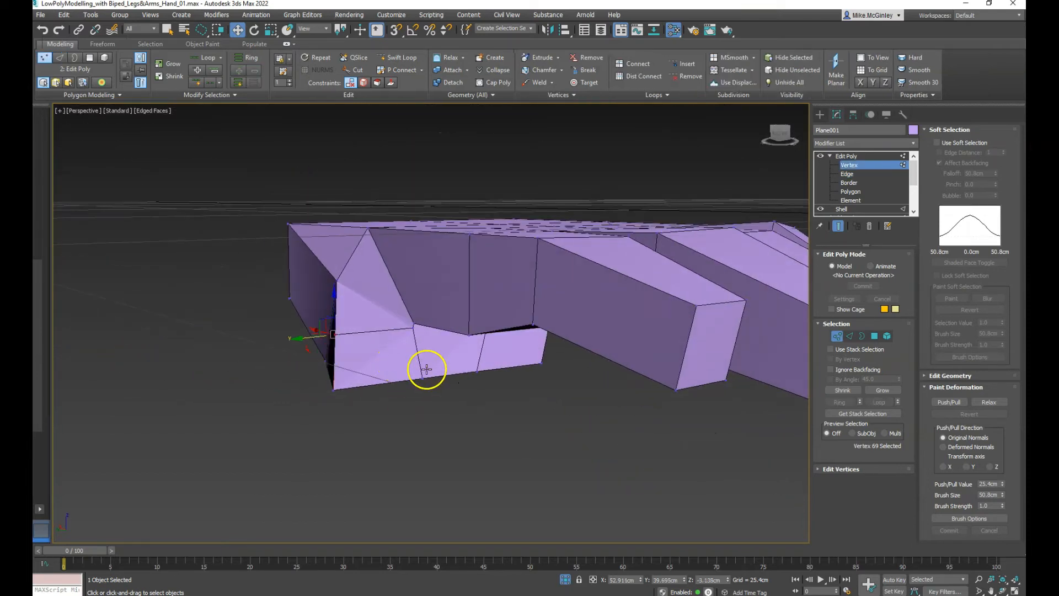
pyautogui.moveTo(408, 383); pyautogui.dragTo(399, 382)
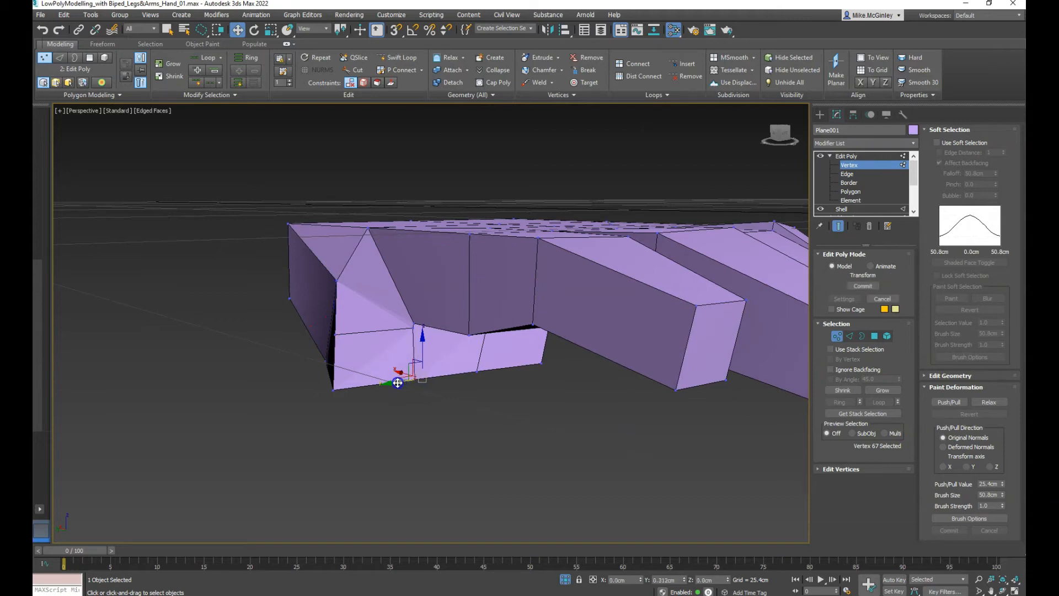
pyautogui.keyDown('alt'); pyautogui.moveTo(416, 442); pyautogui.dragTo(414, 412, button='middle'); pyautogui.keyUp('alt')
# - Extrude the finger-facing polygon of the thumb base twice to form two thumb segments
pyautogui.press('4')
pyautogui.click(397, 371)
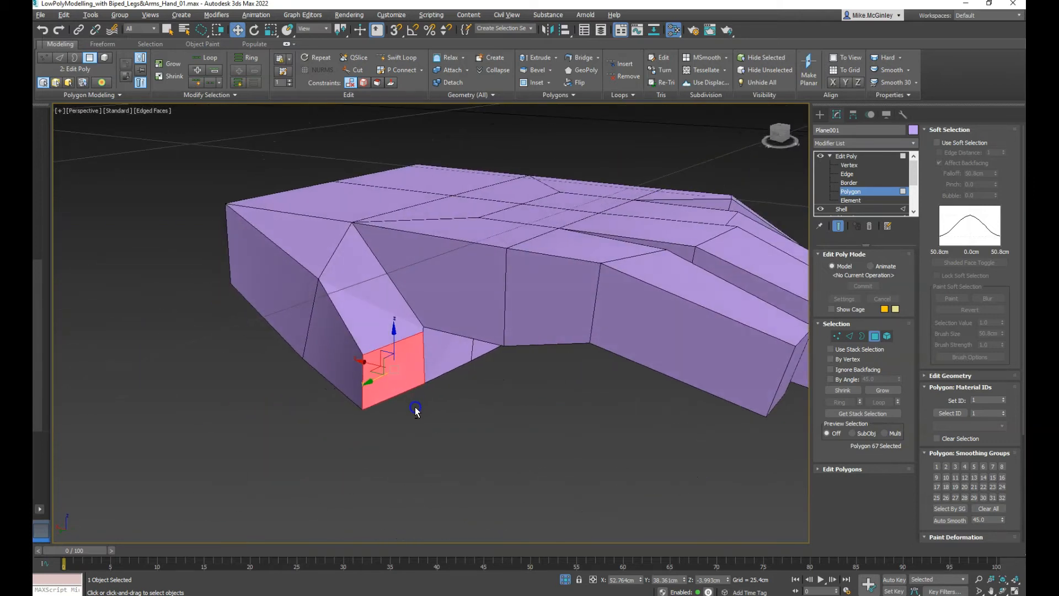
pyautogui.click(542, 57)
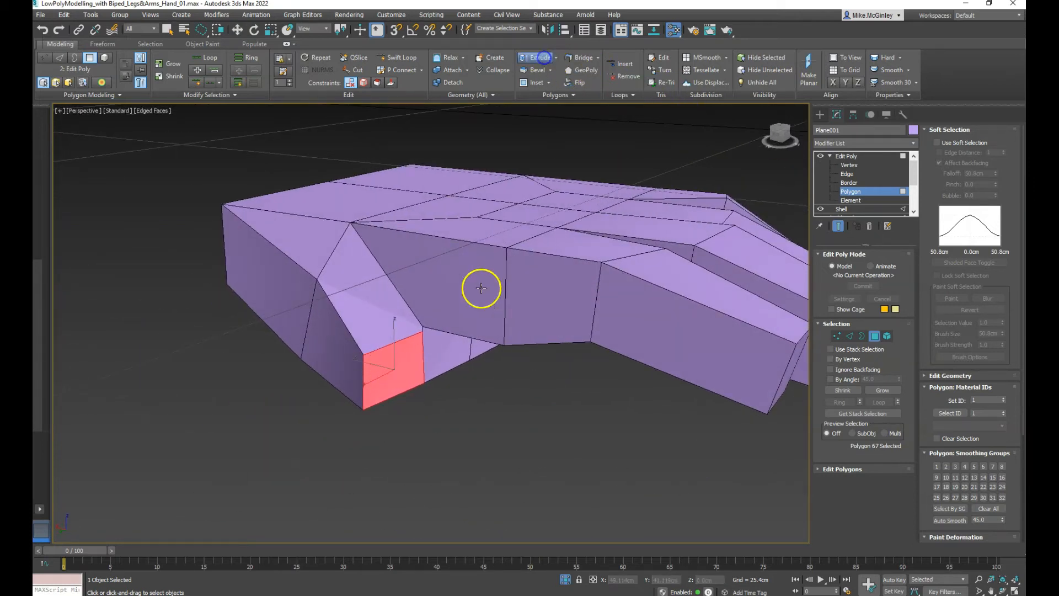
pyautogui.moveTo(404, 369); pyautogui.dragTo(410, 364)
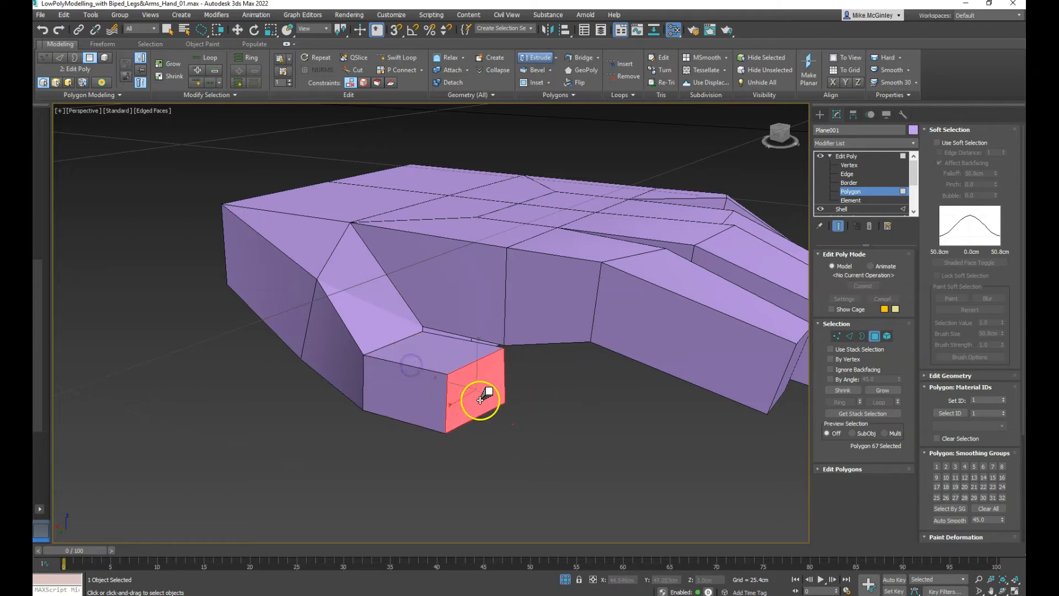
pyautogui.moveTo(476, 399); pyautogui.dragTo(477, 396)
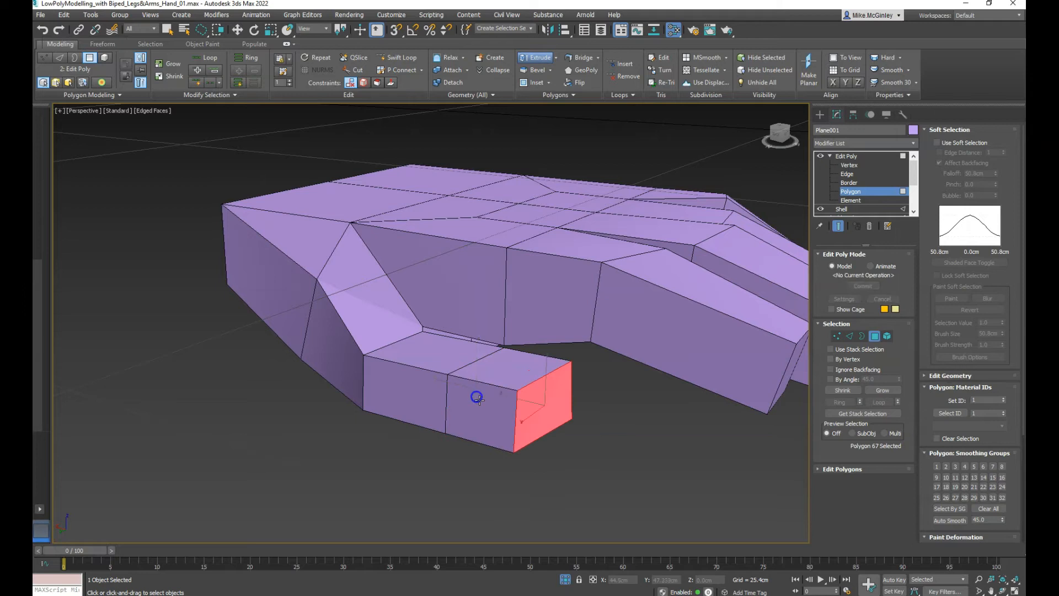
# - Scale the thumb's end polygon down to taper the tip, and reposition that polygon to shape the thumb's end
pyautogui.press('r')
pyautogui.moveTo(548, 402); pyautogui.dragTo(549, 452)
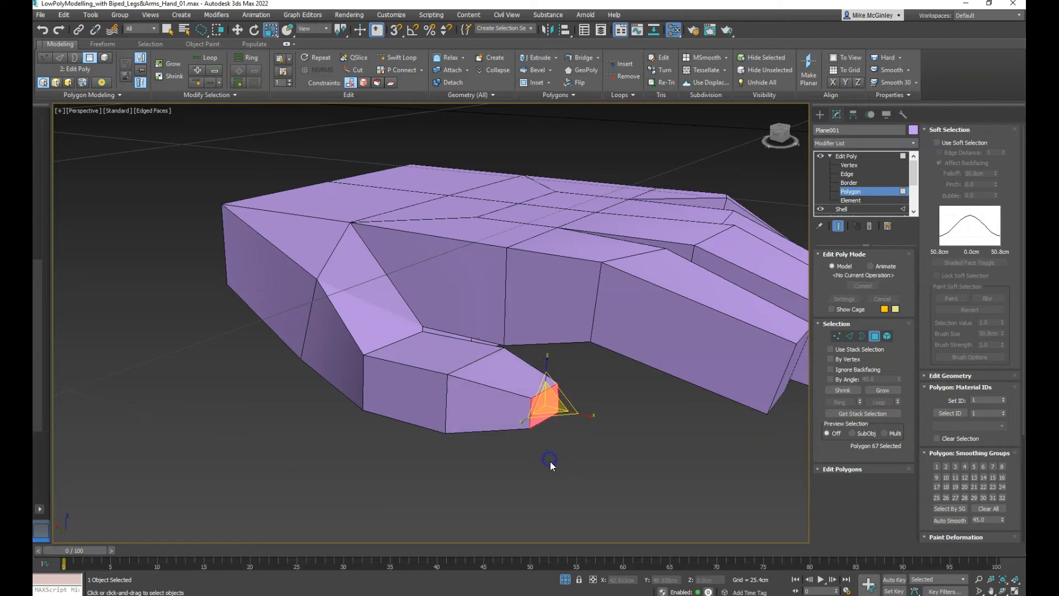
pyautogui.press('w')
pyautogui.click(543, 418)
pyautogui.moveTo(543, 417); pyautogui.dragTo(503, 439)
pyautogui.click(541, 406)
pyautogui.scroll(5, 502, 456)
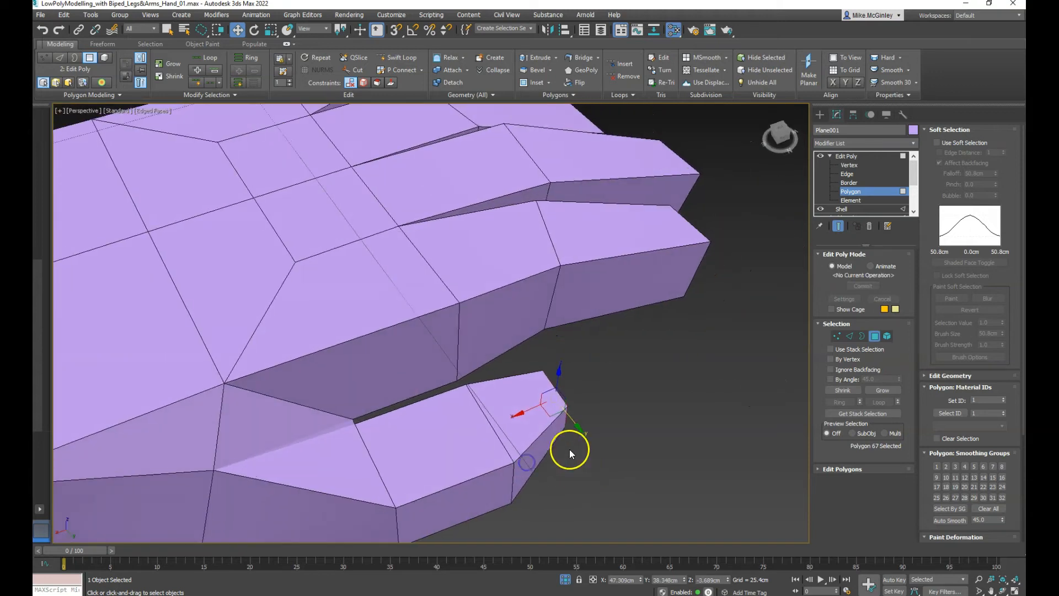
# - Raise the middle upper vertex of the wrist end to a Z of about 5.1 cm and lower the middle vertex below it
pyautogui.keyDown('alt'); pyautogui.moveTo(529, 445); pyautogui.dragTo(527, 469, button='middle'); pyautogui.keyUp('alt')
pyautogui.scroll(-3, 584, 470)
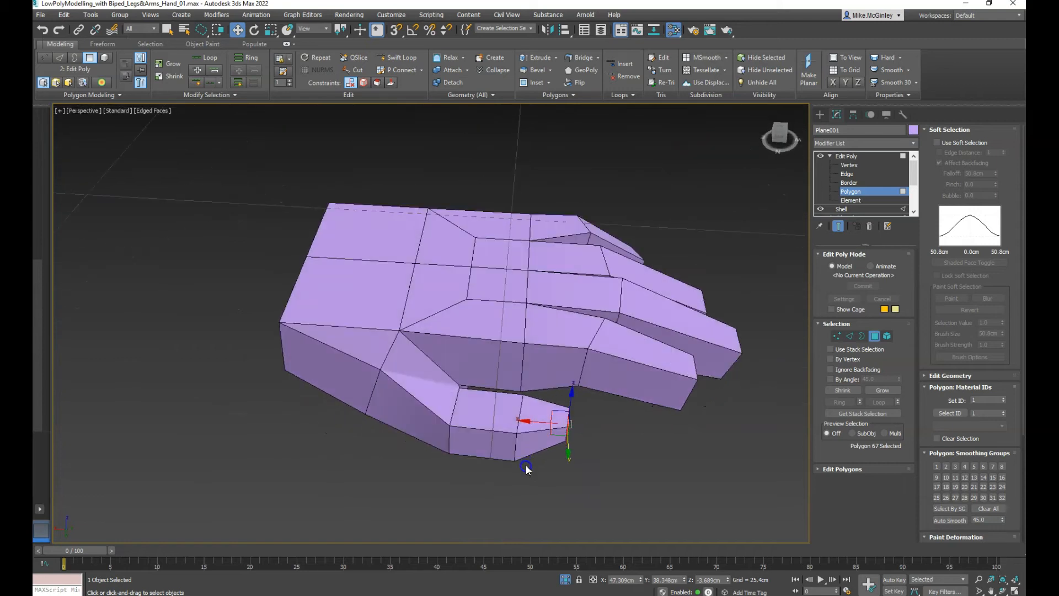
pyautogui.keyDown('alt'); pyautogui.moveTo(597, 459); pyautogui.dragTo(509, 411, button='middle'); pyautogui.keyUp('alt')
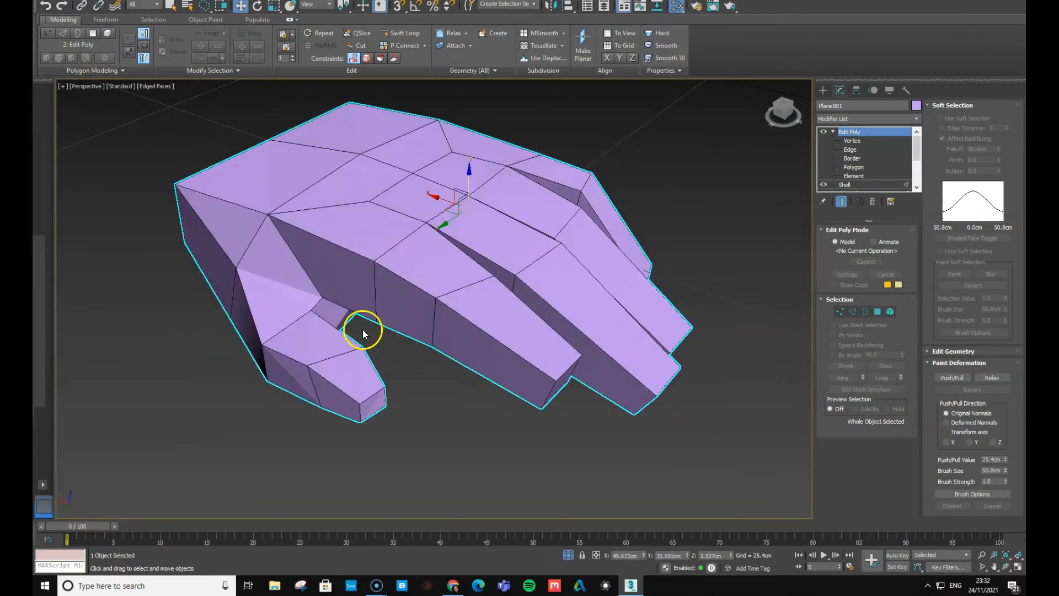
pyautogui.keyDown('alt'); pyautogui.moveTo(365, 334); pyautogui.dragTo(499, 333, button='middle'); pyautogui.keyUp('alt')
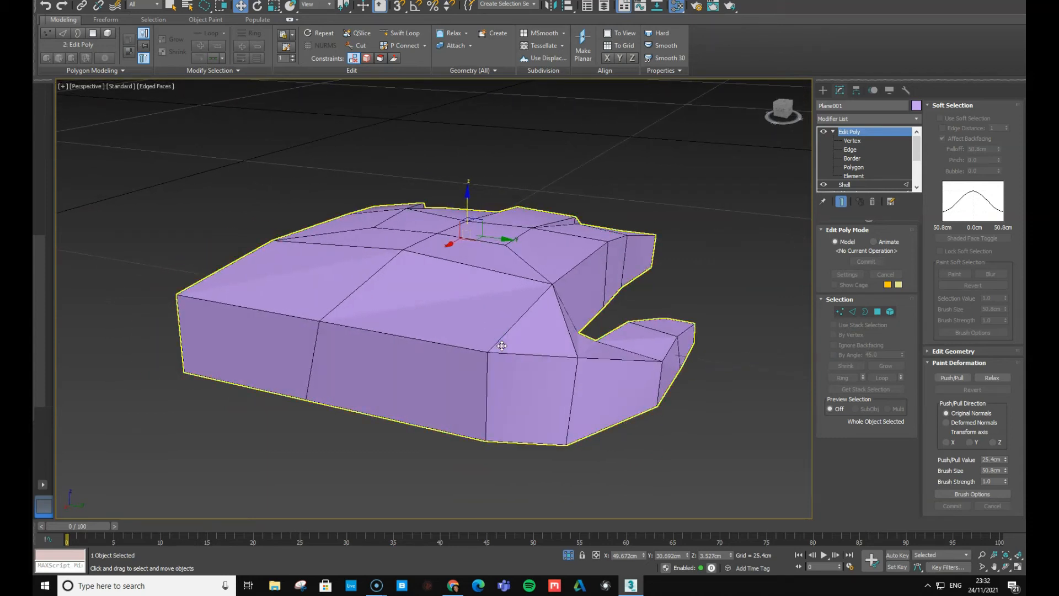
pyautogui.moveTo(502, 346)
pyautogui.keyDown('alt'); pyautogui.mouseDown(button='middle')
pyautogui.moveTo(492, 315)
pyautogui.moveTo(491, 331)
pyautogui.moveTo(503, 331)
pyautogui.mouseUp(button='middle'); pyautogui.keyUp('alt')
pyautogui.press('1')
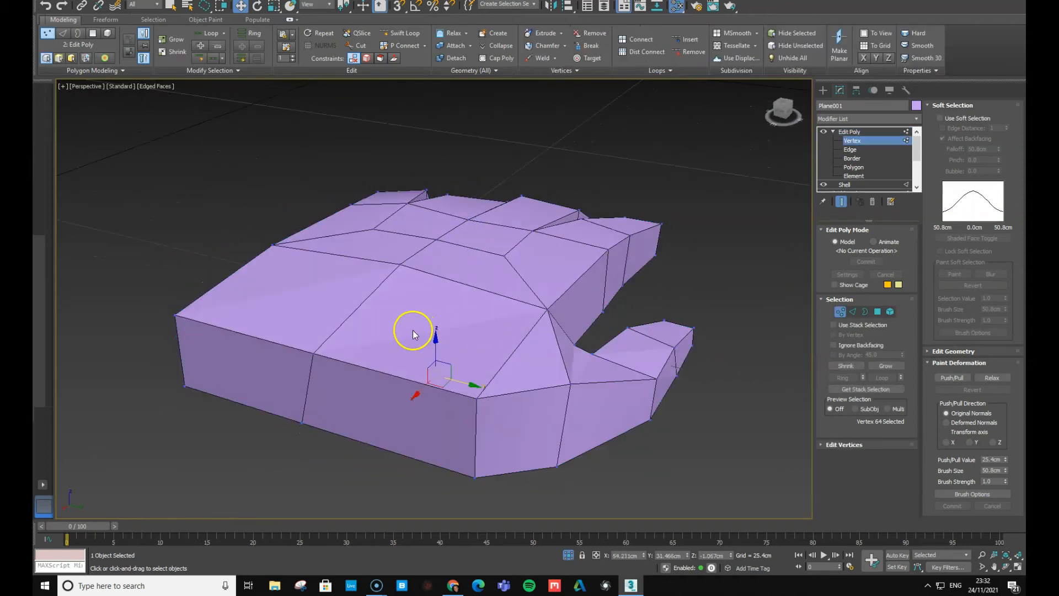
pyautogui.click(316, 352)
pyautogui.moveTo(313, 344); pyautogui.dragTo(310, 302)
pyautogui.click(301, 423)
pyautogui.moveTo(301, 407); pyautogui.dragTo(304, 453)
# - Move the upper and lower corner vertices on the wrist's little-finger side inward along Y
pyautogui.keyDown('alt'); pyautogui.moveTo(421, 366); pyautogui.dragTo(472, 343, button='middle'); pyautogui.keyUp('alt')
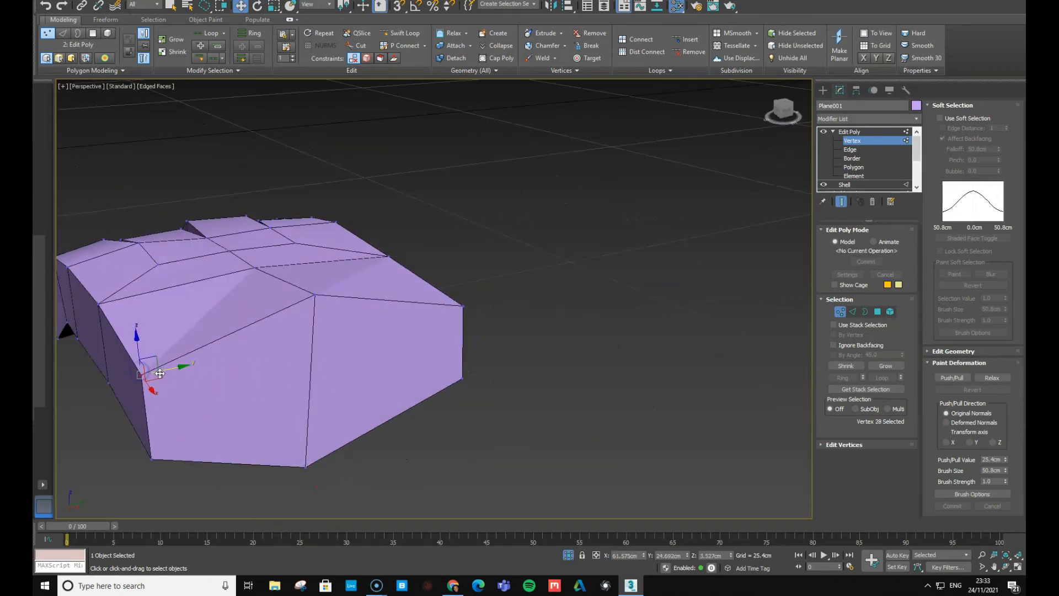
pyautogui.moveTo(159, 373); pyautogui.dragTo(180, 363)
pyautogui.click(151, 462)
pyautogui.moveTo(184, 453); pyautogui.dragTo(189, 451)
pyautogui.keyDown('alt'); pyautogui.moveTo(189, 450); pyautogui.dragTo(268, 343, button='middle'); pyautogui.keyUp('alt')
# - Recentre the wrist's middle vertices, placing the upper at about Y 30.9, Z 4.8 cm and the lower at about Y 30.6 cm
pyautogui.click(325, 337)
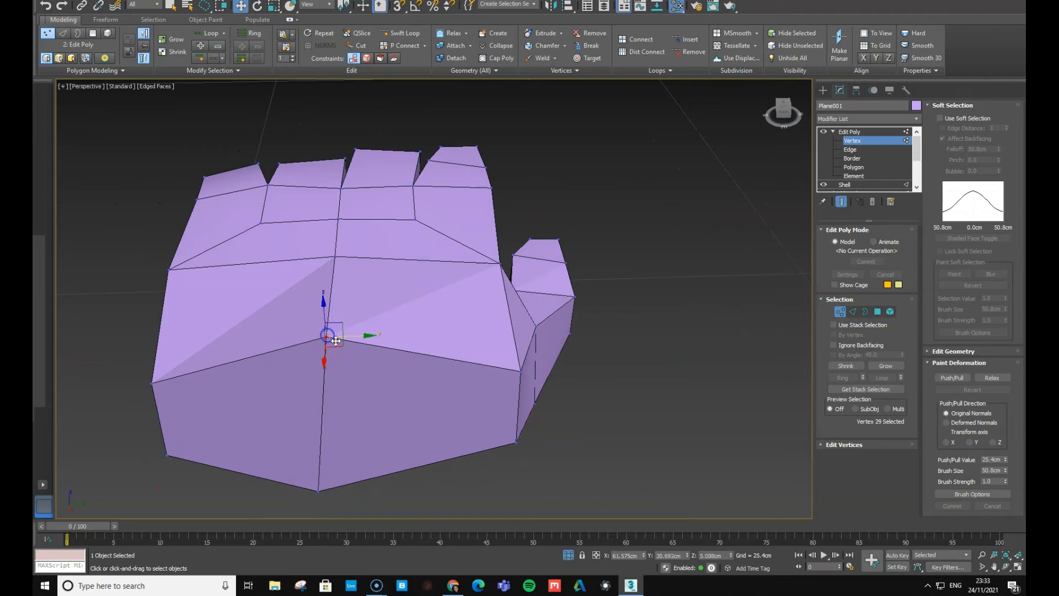
pyautogui.moveTo(333, 316); pyautogui.dragTo(333, 333)
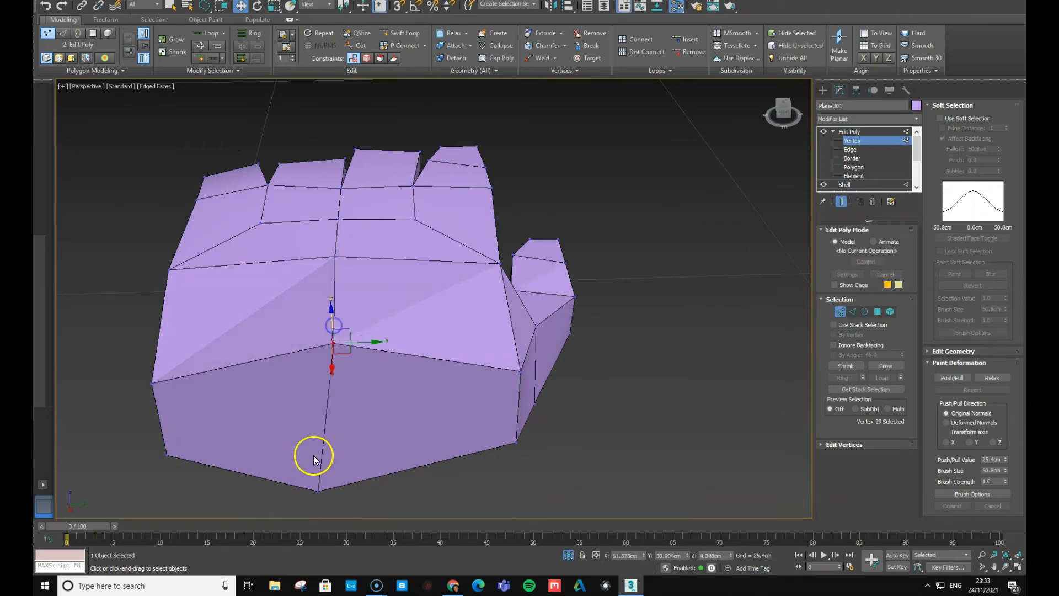
pyautogui.moveTo(335, 490); pyautogui.dragTo(357, 490)
# - Bring the little-finger-side wrist corners further inward along Y, with the upper corner at about 26.4 cm
pyautogui.keyDown('alt'); pyautogui.moveTo(421, 402); pyautogui.dragTo(476, 379, button='middle'); pyautogui.keyUp('alt')
pyautogui.keyDown('alt'); pyautogui.moveTo(315, 381); pyautogui.dragTo(224, 378, button='middle'); pyautogui.keyUp('alt')
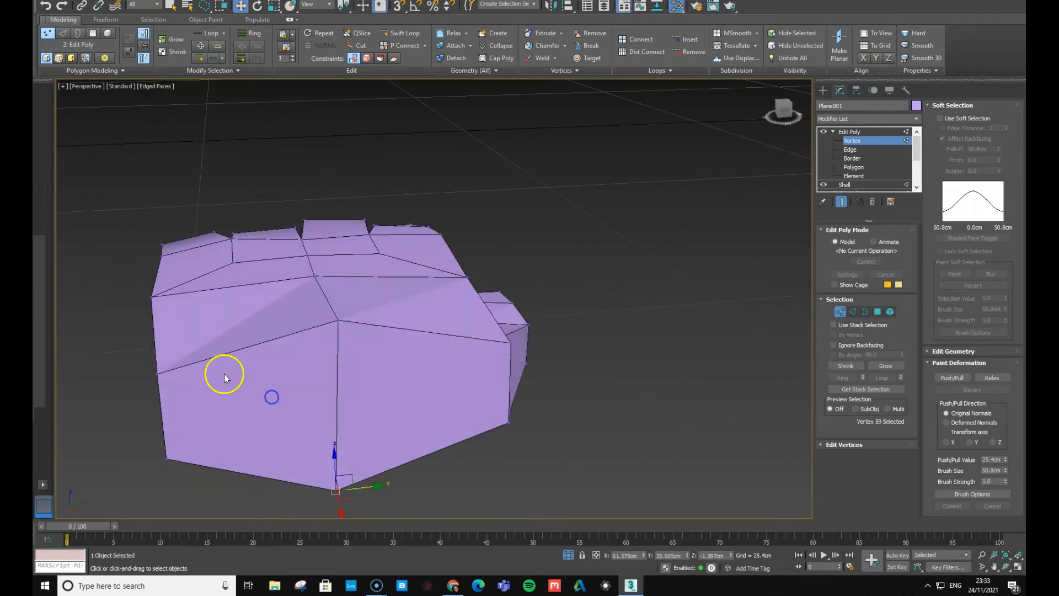
pyautogui.moveTo(175, 374); pyautogui.dragTo(183, 374)
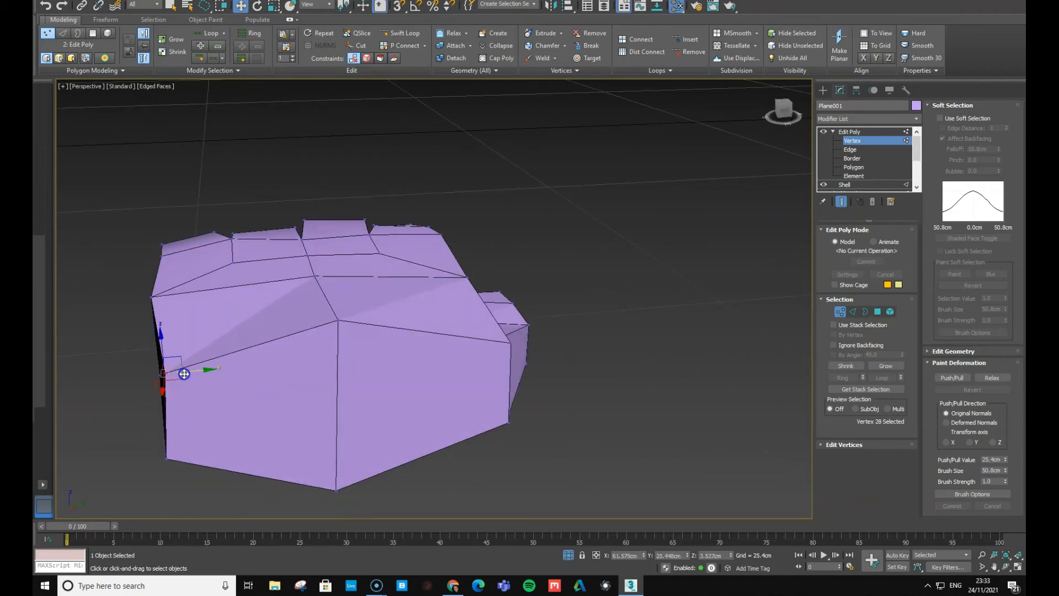
pyautogui.moveTo(189, 459); pyautogui.dragTo(203, 454)
pyautogui.keyDown('alt'); pyautogui.moveTo(203, 454); pyautogui.dragTo(204, 374, button='middle'); pyautogui.keyUp('alt')
# - Move the wrist's thumb-side vertical edge inward along Y to about 36.1 cm, and adjust the upper corner vertex on the little-finger side
pyautogui.press('2')
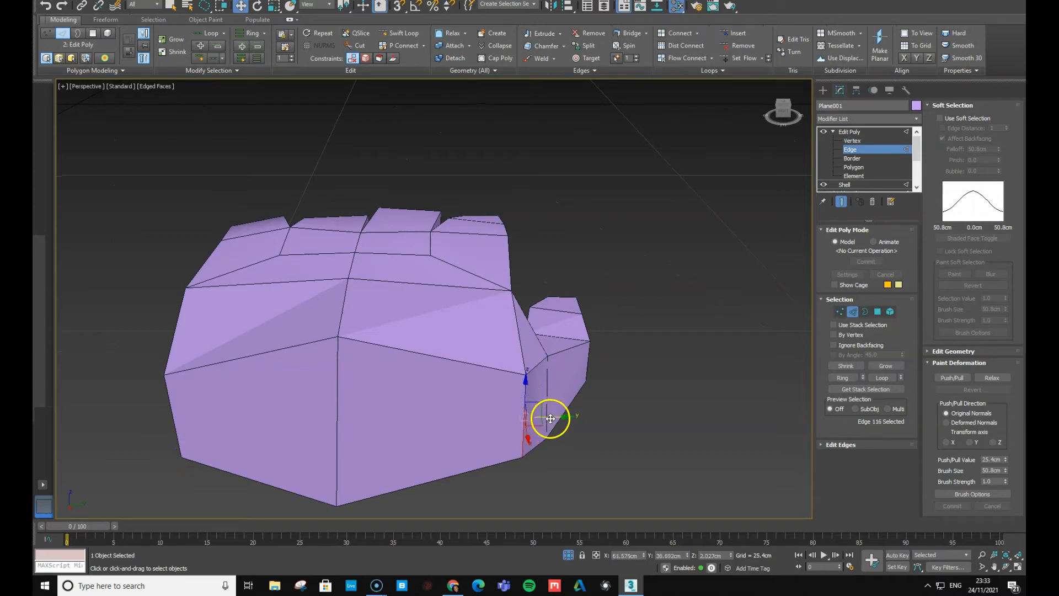
pyautogui.moveTo(550, 419); pyautogui.dragTo(536, 420)
pyautogui.keyDown('alt'); pyautogui.moveTo(433, 403); pyautogui.dragTo(449, 342, button='middle'); pyautogui.keyUp('alt')
pyautogui.moveTo(382, 419); pyautogui.dragTo(428, 276, button='middle')
pyautogui.keyDown('alt'); pyautogui.moveTo(439, 364); pyautogui.dragTo(439, 360, button='middle'); pyautogui.keyUp('alt')
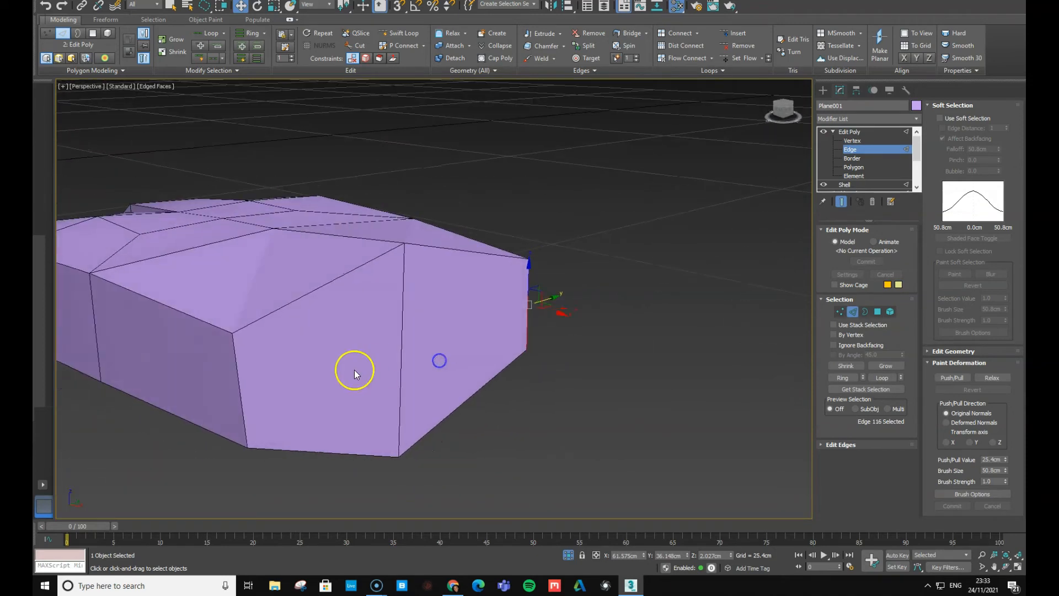
pyautogui.press('1')
pyautogui.moveTo(245, 335); pyautogui.dragTo(334, 348)
pyautogui.keyDown('alt'); pyautogui.moveTo(269, 454); pyautogui.dragTo(319, 419, button='middle'); pyautogui.keyUp('alt')
pyautogui.moveTo(490, 397); pyautogui.dragTo(442, 324, button='middle')
# - Delete the two polygons that close the wrist end of the hand
pyautogui.press('4')
pyautogui.click(462, 329)
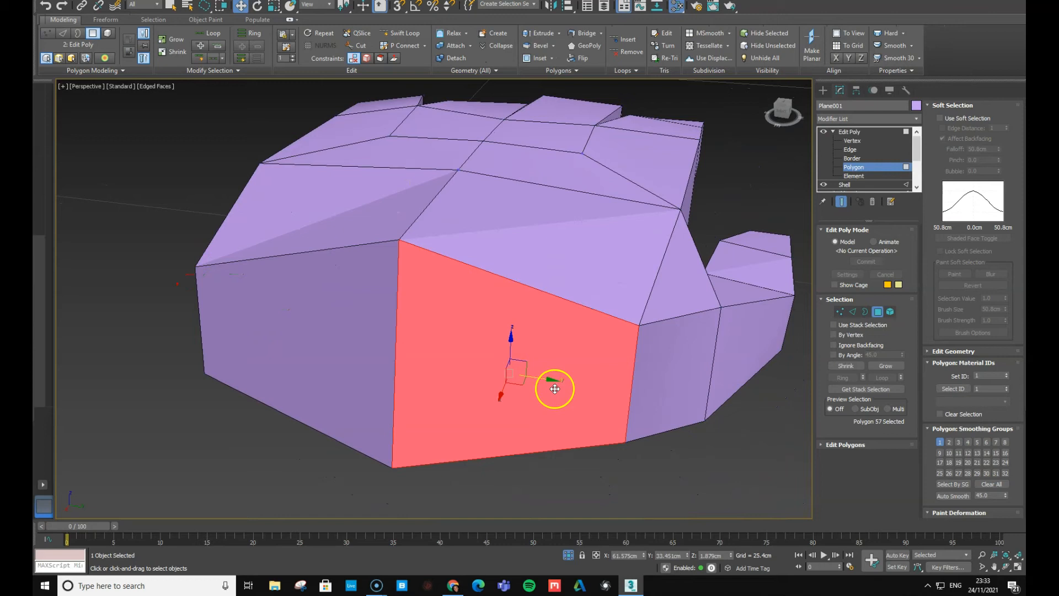
pyautogui.press('Delete')
pyautogui.click(343, 361)
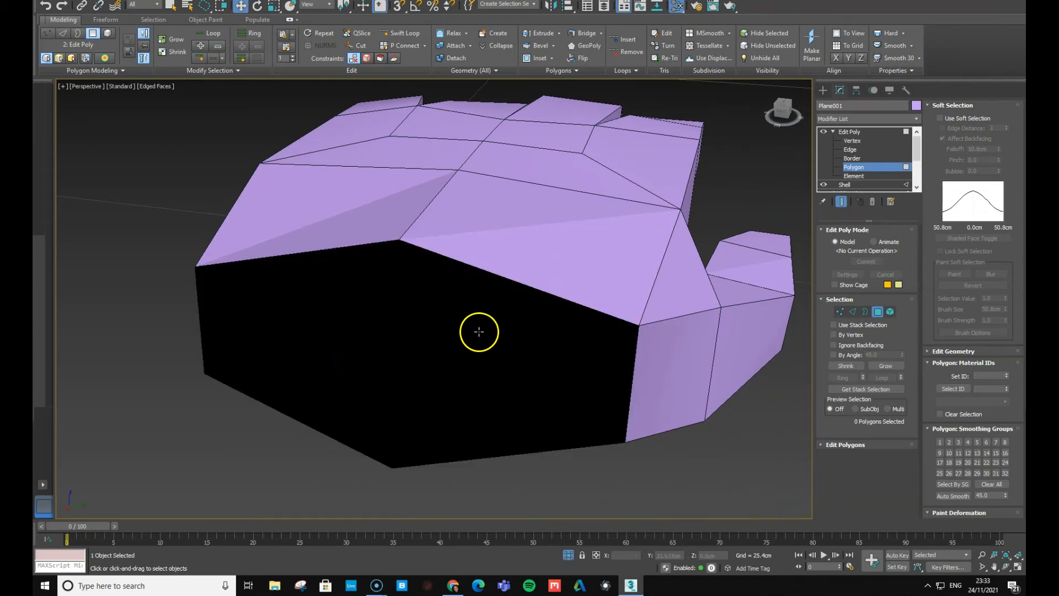
# - Move the vertical edges on both sides of the open wrist inward along Y to narrow the opening
pyautogui.keyDown('alt'); pyautogui.moveTo(478, 331); pyautogui.dragTo(572, 253, button='middle'); pyautogui.keyUp('alt')
pyautogui.keyDown('alt'); pyautogui.moveTo(641, 291); pyautogui.dragTo(657, 269, button='middle'); pyautogui.keyUp('alt')
pyautogui.rightClick(656, 268)
pyautogui.click(645, 340)
pyautogui.scroll(-5, 646, 288)
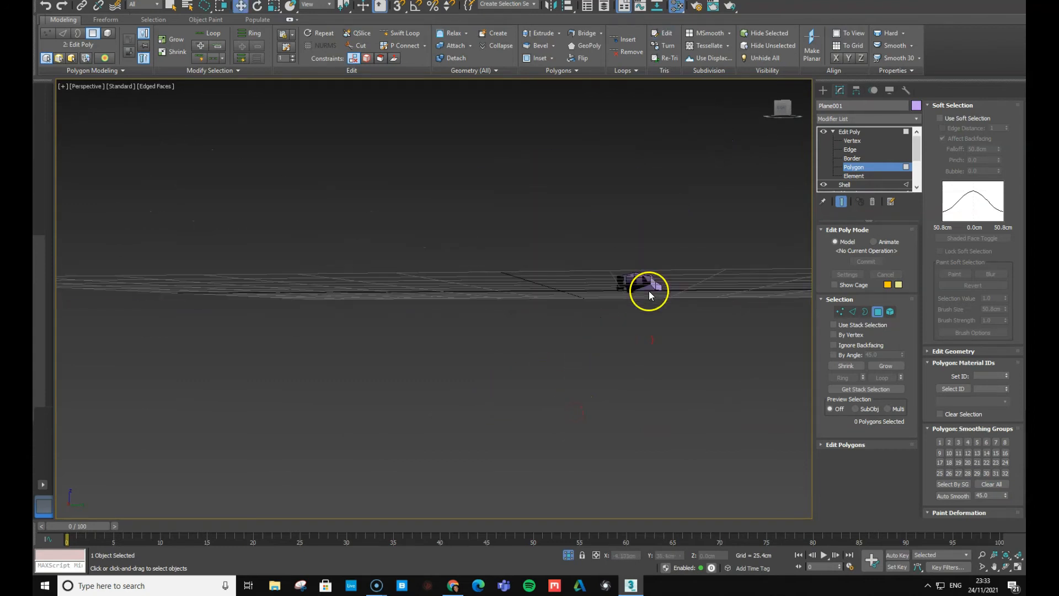
pyautogui.scroll(3, 626, 348)
pyautogui.press('z')
pyautogui.keyDown('alt'); pyautogui.moveTo(472, 332); pyautogui.dragTo(445, 366, button='middle'); pyautogui.keyUp('alt')
pyautogui.moveTo(344, 336); pyautogui.dragTo(504, 308, button='middle')
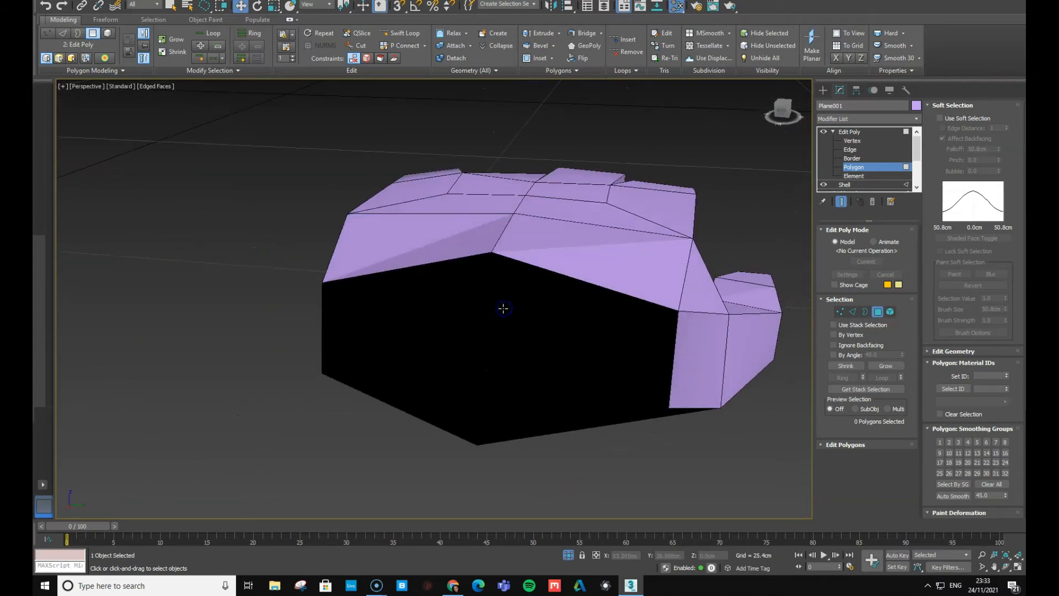
pyautogui.press('2')
pyautogui.click(323, 328)
pyautogui.moveTo(342, 329); pyautogui.dragTo(372, 332)
pyautogui.click(678, 363)
pyautogui.moveTo(678, 363); pyautogui.dragTo(661, 363)
# - Raise the palm-side edge at the base of the index finger along Z to about 1.8 cm
pyautogui.keyDown('alt'); pyautogui.moveTo(661, 363); pyautogui.dragTo(482, 374, button='middle'); pyautogui.keyUp('alt')
pyautogui.keyDown('alt'); pyautogui.moveTo(577, 365); pyautogui.dragTo(524, 336, button='middle'); pyautogui.keyUp('alt')
pyautogui.moveTo(705, 363); pyautogui.dragTo(475, 175, button='middle')
pyautogui.moveTo(627, 270); pyautogui.dragTo(478, 273, button='middle')
pyautogui.click(407, 273)
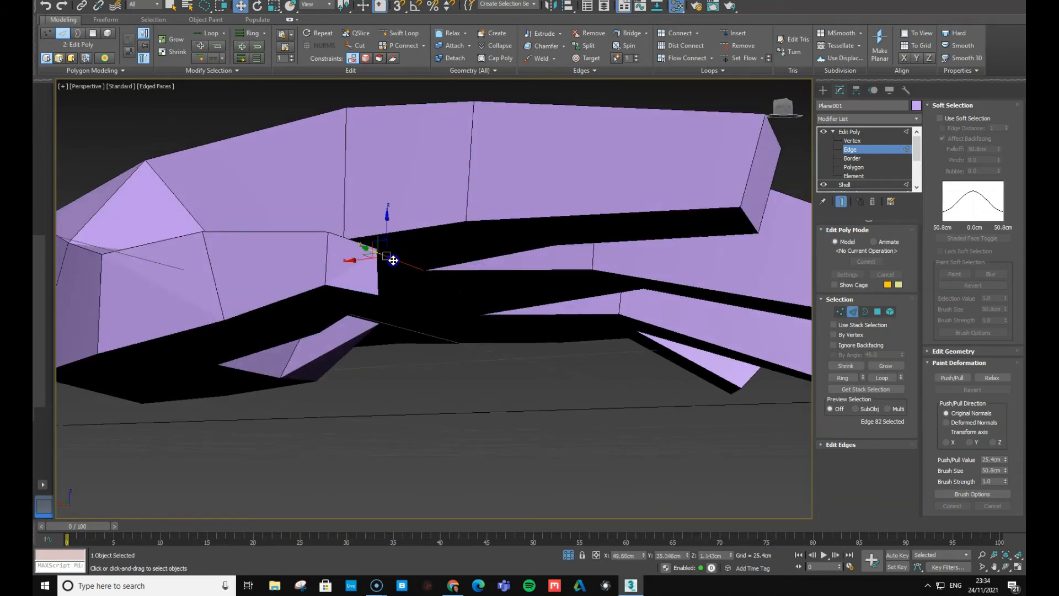
pyautogui.click(416, 230)
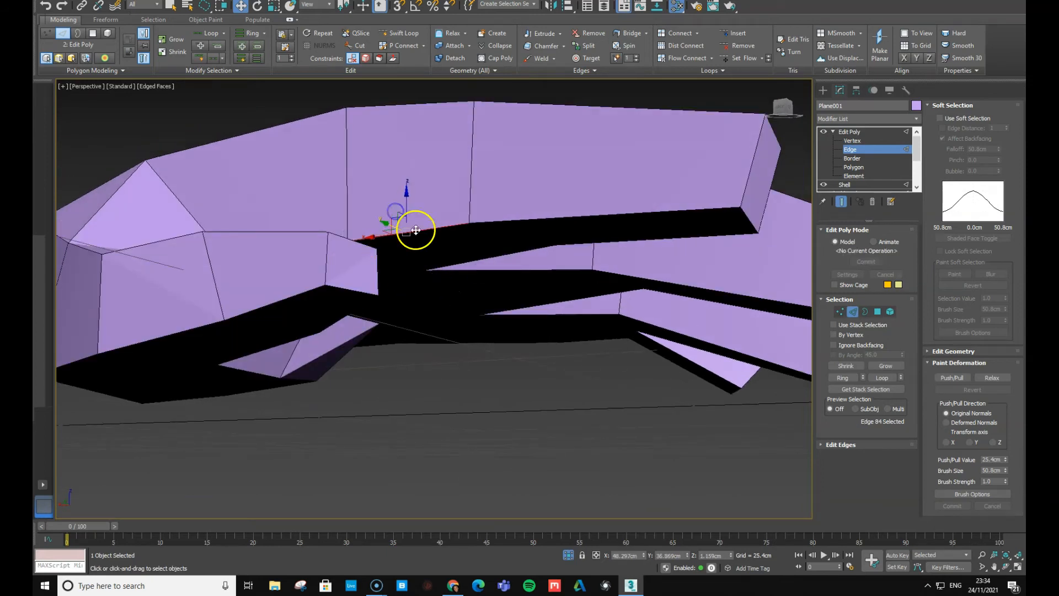
pyautogui.moveTo(391, 227); pyautogui.dragTo(390, 197)
# - Raise the underside joint edges along Z, the index finger's to about 2.1 cm and the middle finger's to about 1.5 cm
pyautogui.keyDown('alt'); pyautogui.moveTo(390, 197); pyautogui.dragTo(423, 242, button='middle'); pyautogui.keyUp('alt')
pyautogui.keyDown('alt'); pyautogui.moveTo(522, 267); pyautogui.dragTo(501, 232, button='middle'); pyautogui.keyUp('alt')
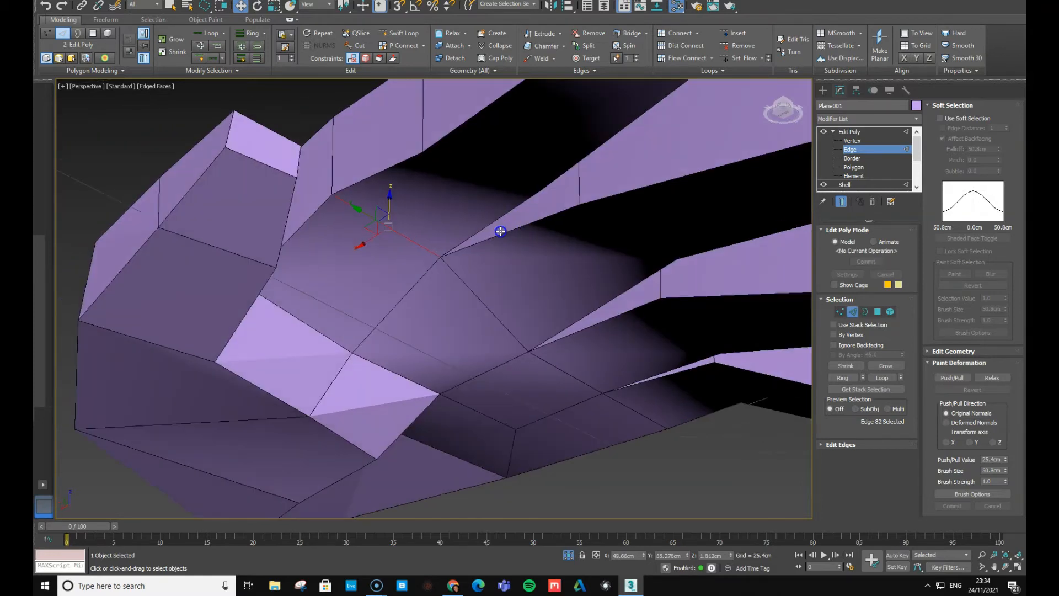
pyautogui.keyDown('alt'); pyautogui.moveTo(498, 191); pyautogui.dragTo(486, 210, button='middle'); pyautogui.keyUp('alt')
pyautogui.click(539, 195)
pyautogui.click(486, 200)
pyautogui.moveTo(508, 189); pyautogui.dragTo(516, 150)
pyautogui.click(600, 276)
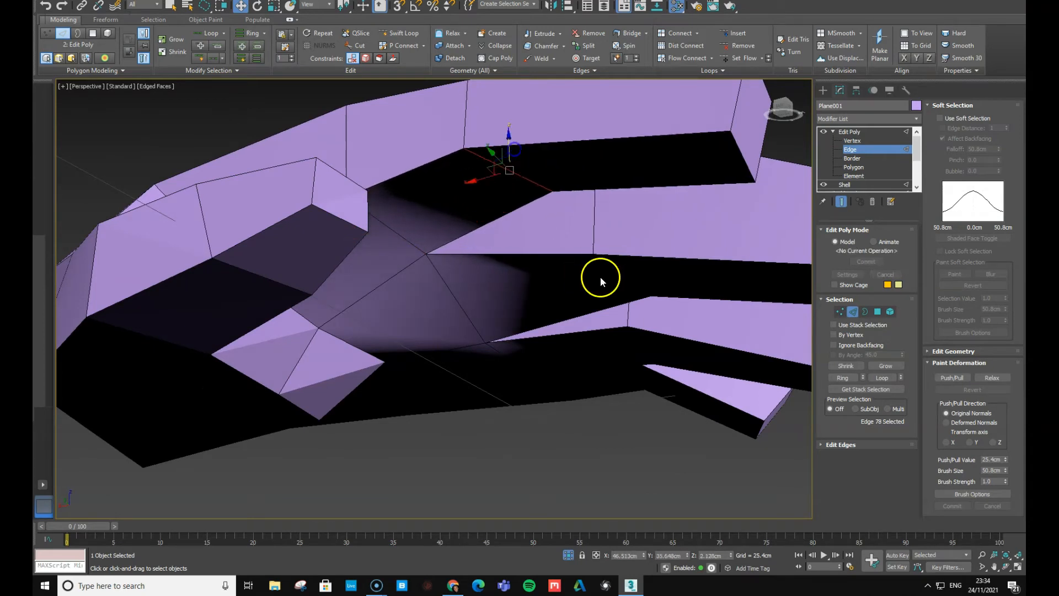
pyautogui.moveTo(620, 260); pyautogui.dragTo(620, 223)
# - Narrow the ring finger's underside joint edge along Y and raise it along Z to about 0.8 cm
pyautogui.keyDown('alt'); pyautogui.moveTo(512, 283); pyautogui.dragTo(464, 260, button='middle'); pyautogui.keyUp('alt')
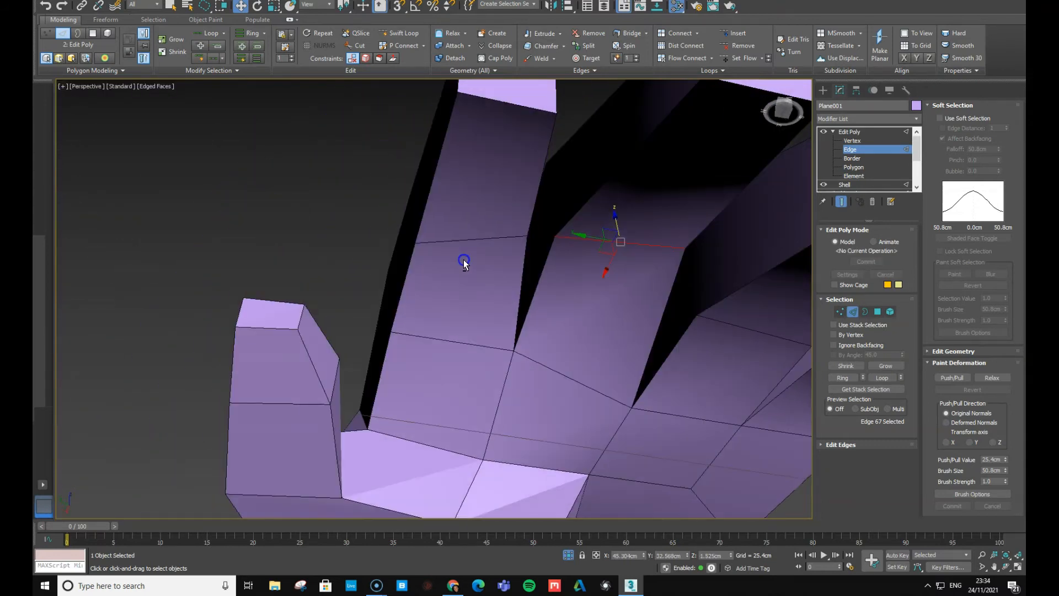
pyautogui.click(761, 330)
pyautogui.press('r')
pyautogui.moveTo(751, 337); pyautogui.dragTo(730, 325)
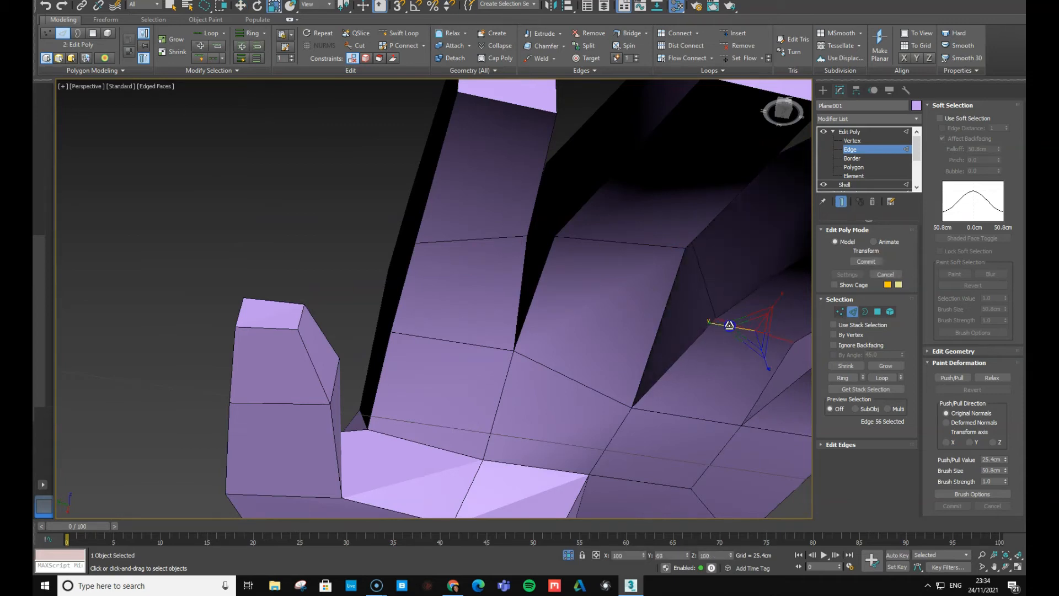
pyautogui.press('3')
pyautogui.press('w')
pyautogui.moveTo(752, 314); pyautogui.dragTo(750, 299)
# - End the isolation of the hand so the character's body is shown again
pyautogui.moveTo(723, 349); pyautogui.dragTo(562, 378, button='middle')
pyautogui.moveTo(267, 342); pyautogui.dragTo(478, 352, button='middle')
pyautogui.keyDown('alt'); pyautogui.moveTo(559, 349); pyautogui.dragTo(467, 287, button='middle'); pyautogui.keyUp('alt')
pyautogui.keyDown('alt'); pyautogui.moveTo(400, 278); pyautogui.dragTo(416, 275, button='middle'); pyautogui.keyUp('alt')
pyautogui.scroll(-5, 467, 283)
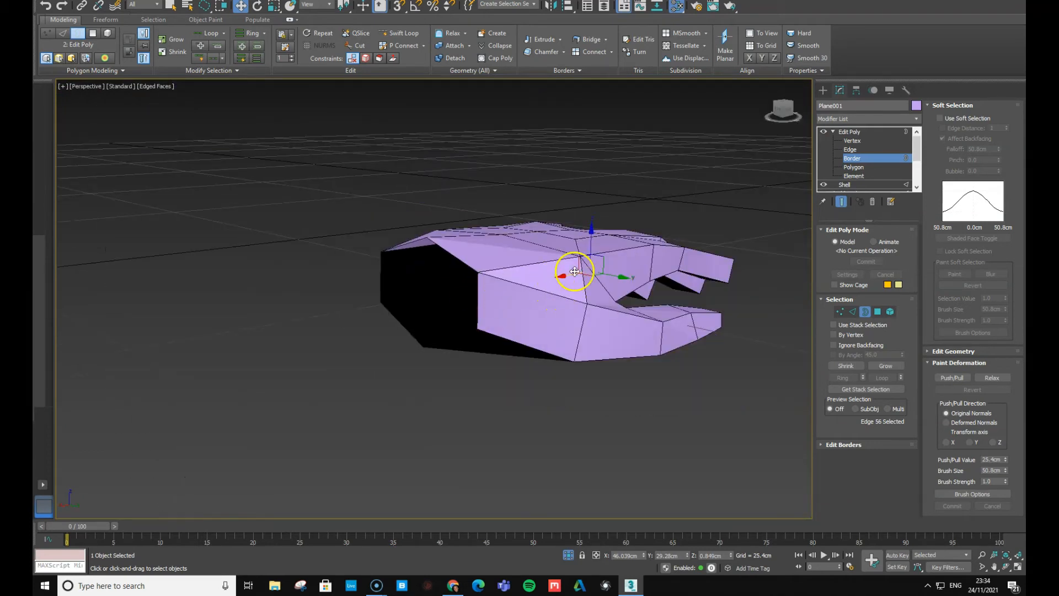
pyautogui.rightClick(534, 301)
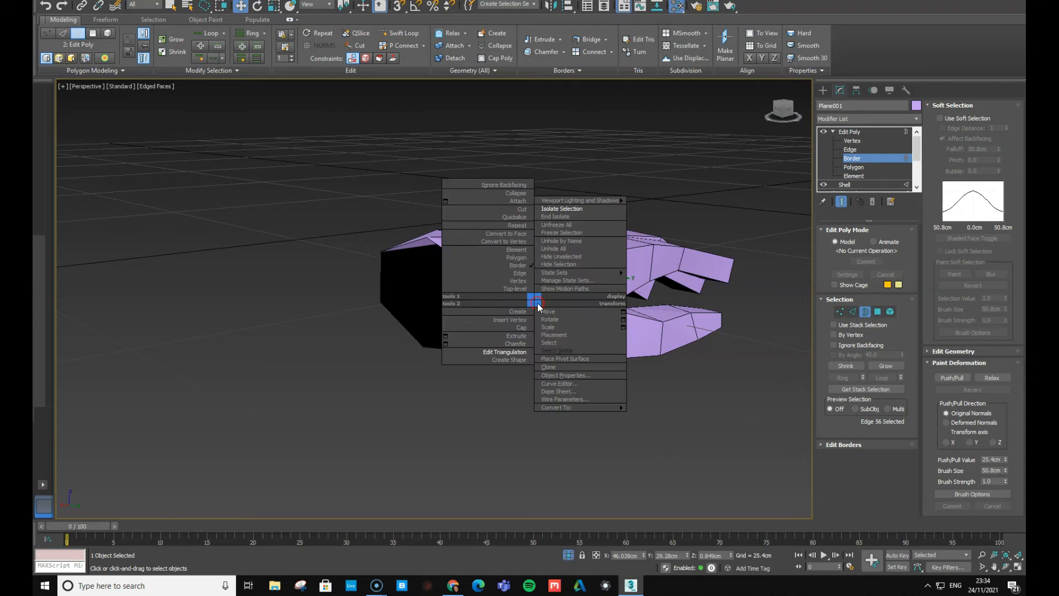
pyautogui.click(558, 216)
# - Leave sub-object editing and rotate the whole hand about Z by about 164.5 degrees
pyautogui.scroll(-3, 597, 370)
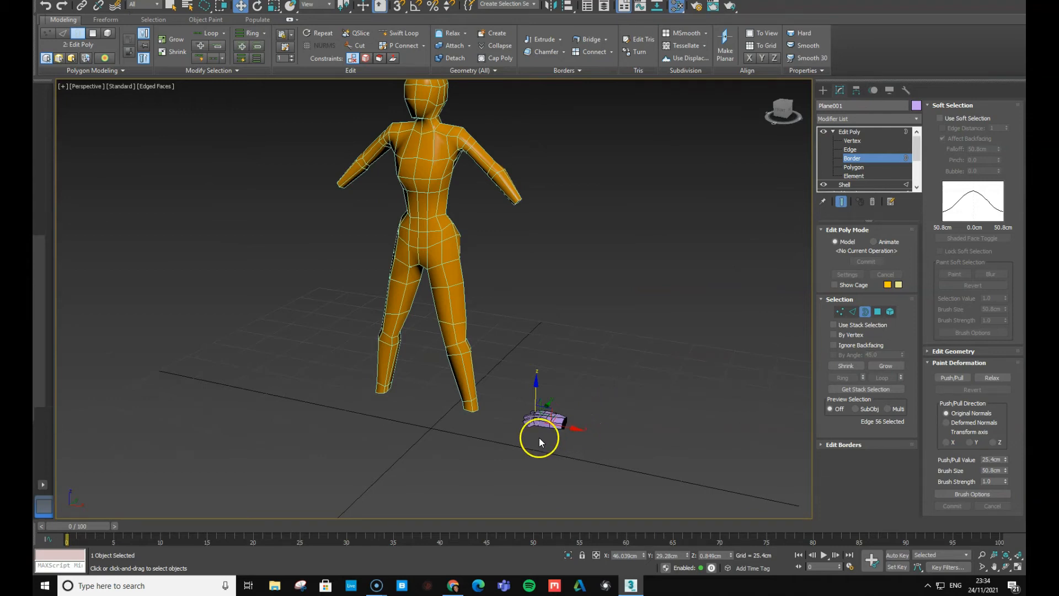
pyautogui.press('e')
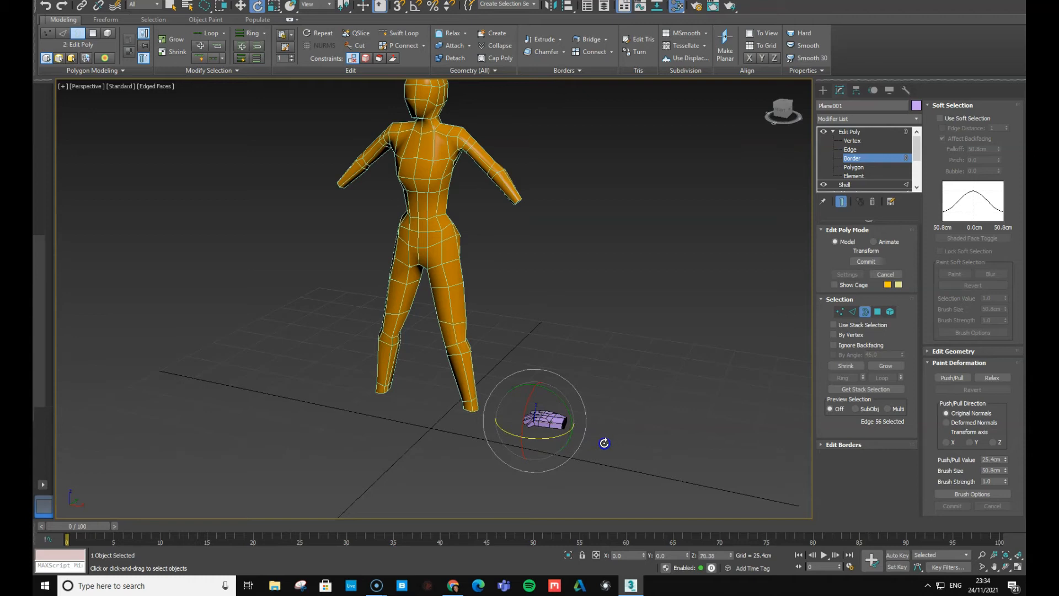
pyautogui.click(870, 131)
pyautogui.moveTo(539, 440); pyautogui.dragTo(714, 433)
# - Move the hand to the end of the character's left arm, aligned in the top view and raised to about Z 124.3 cm
pyautogui.press('t')
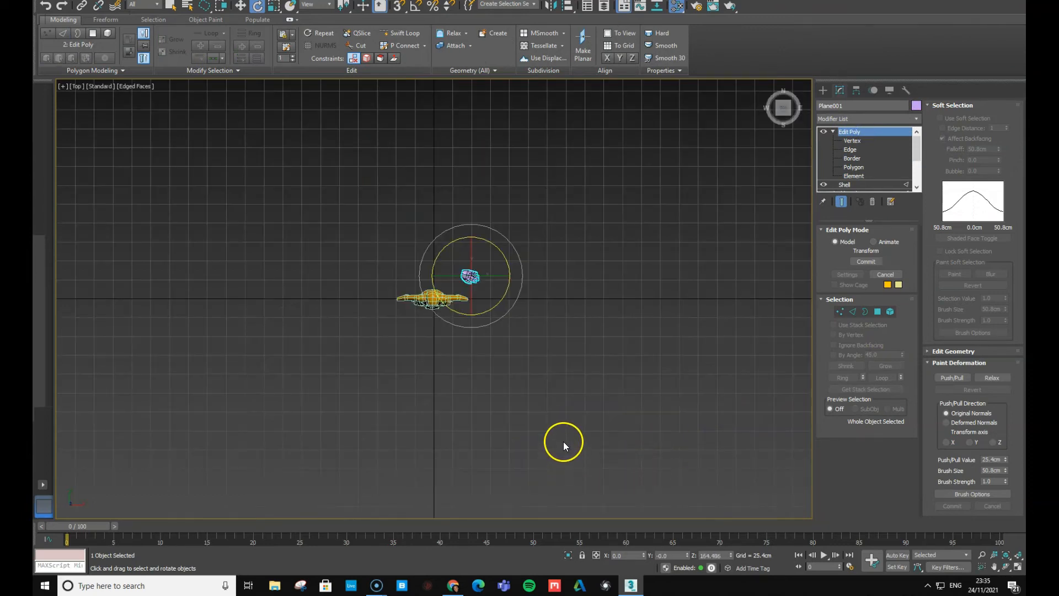
pyautogui.press('w')
pyautogui.moveTo(475, 253); pyautogui.dragTo(495, 300)
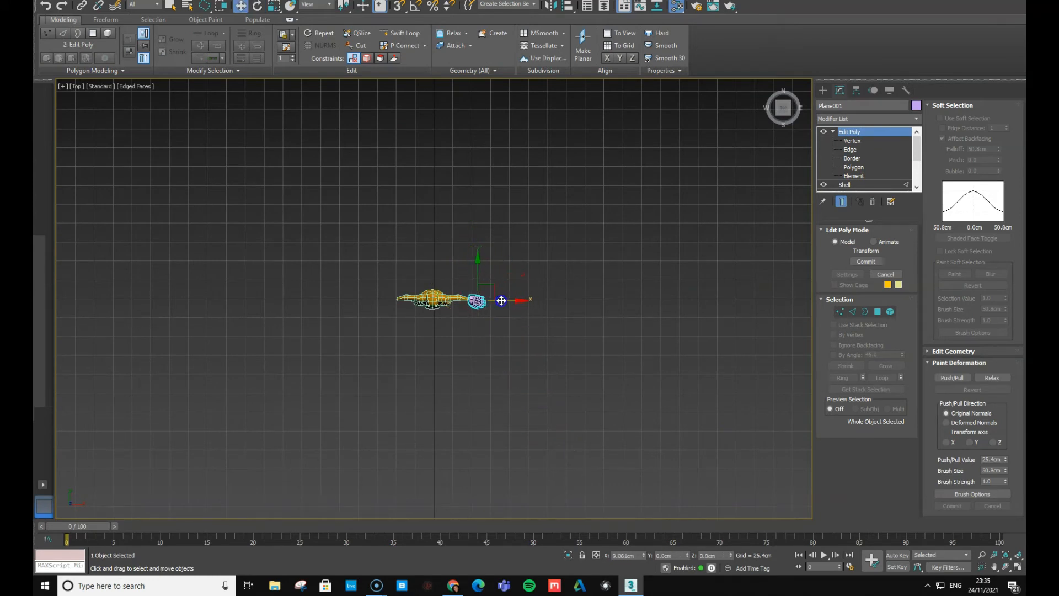
pyautogui.press('f')
pyautogui.moveTo(480, 279); pyautogui.dragTo(480, 189)
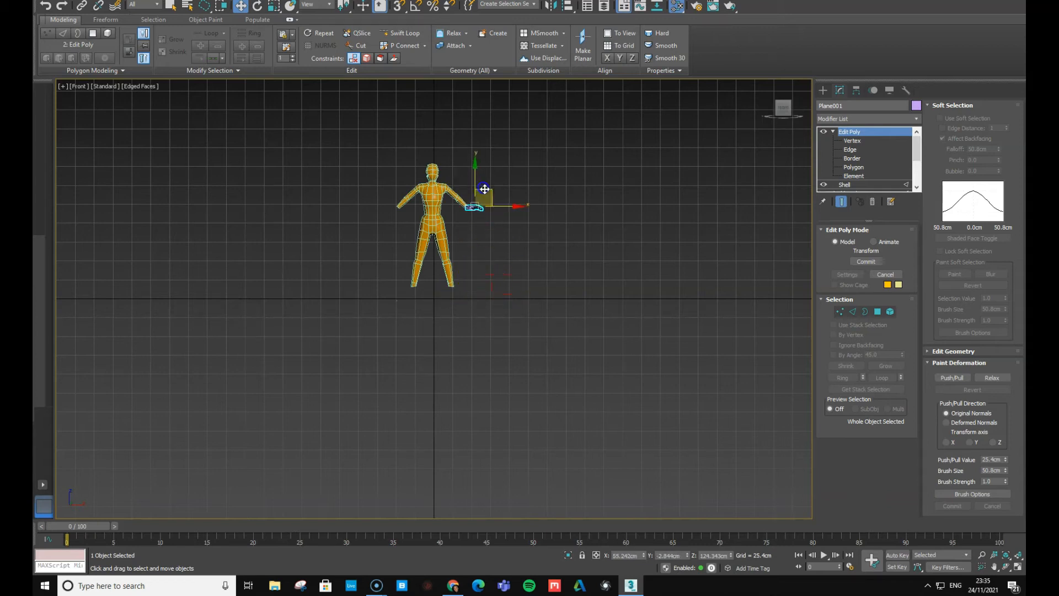
# - Rotate the hand in the front view to follow the arm's slope, and lower it about 7.1 cm
pyautogui.press('e')
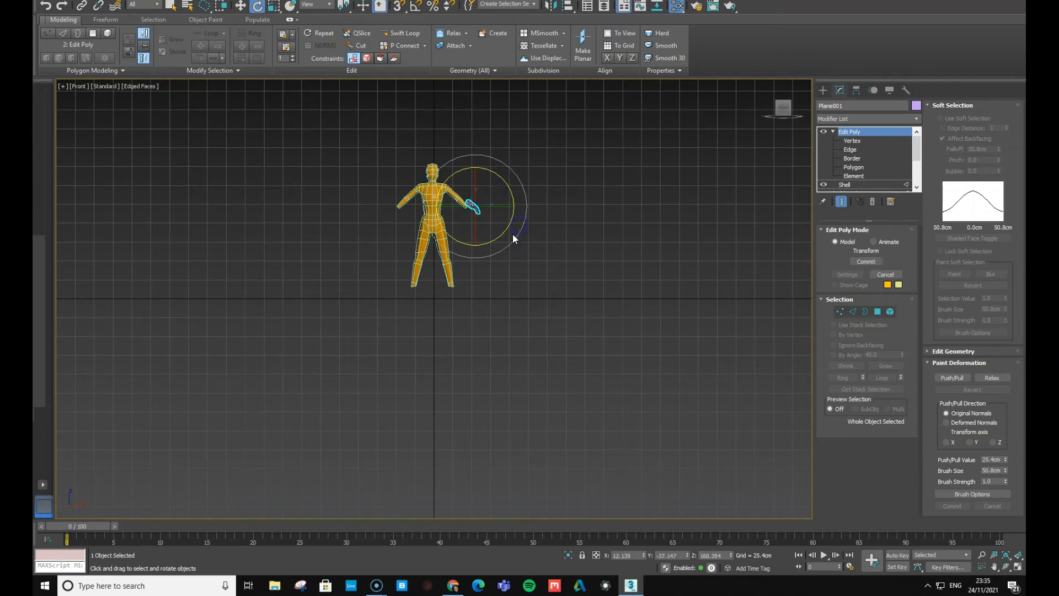
pyautogui.press('w')
pyautogui.moveTo(475, 177); pyautogui.dragTo(475, 185)
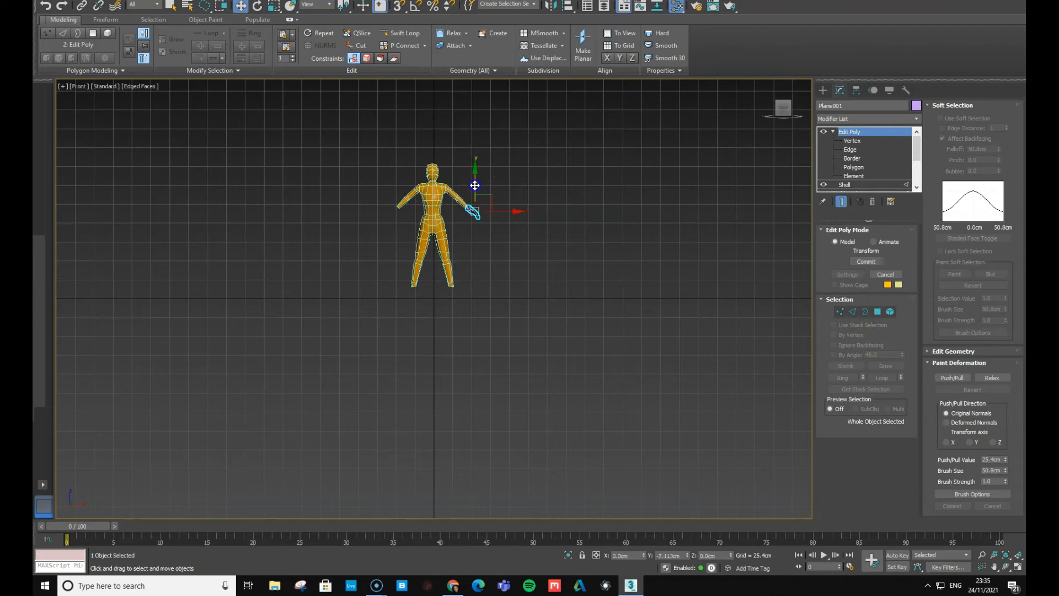
# - Fine-position the hand against the forearm's open end, at about Y -3.7 cm and Z 116.3 cm
pyautogui.press('t')
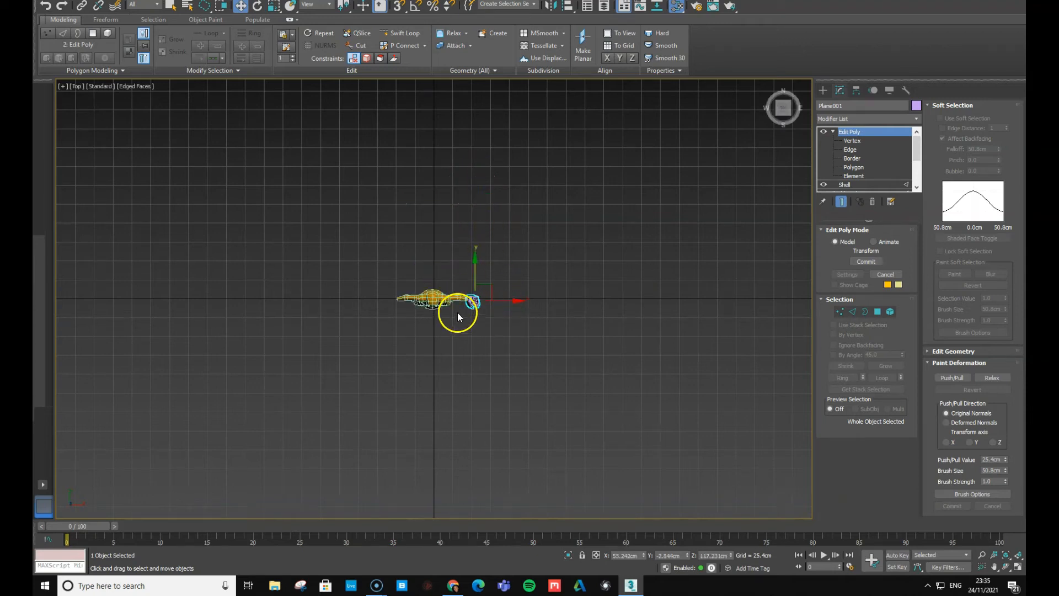
pyautogui.scroll(10, 458, 312)
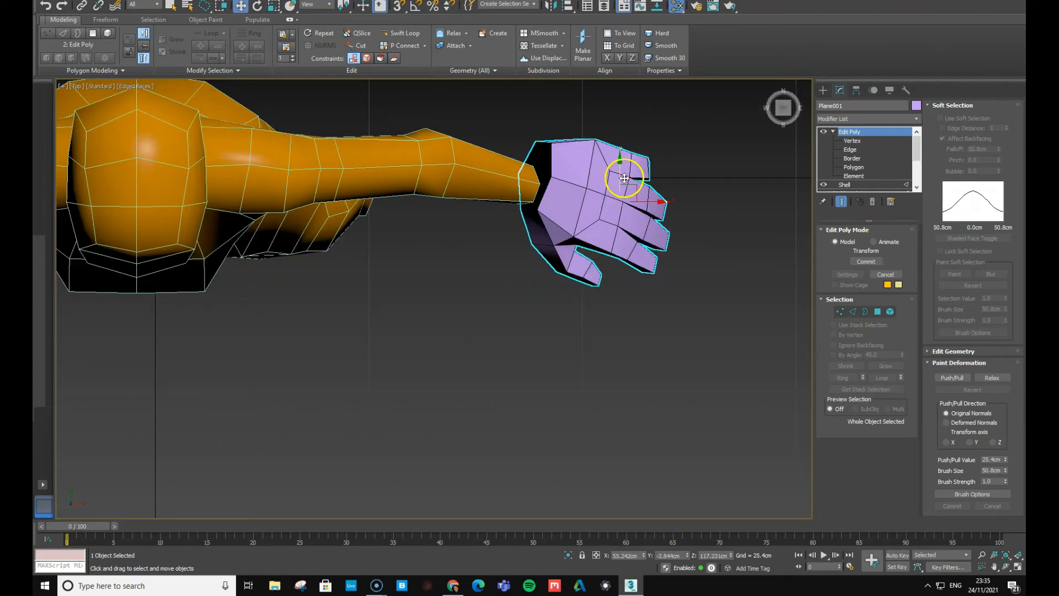
pyautogui.keyDown('alt'); pyautogui.moveTo(579, 272); pyautogui.dragTo(607, 195, button='middle'); pyautogui.keyUp('alt')
pyautogui.moveTo(615, 173); pyautogui.dragTo(614, 184)
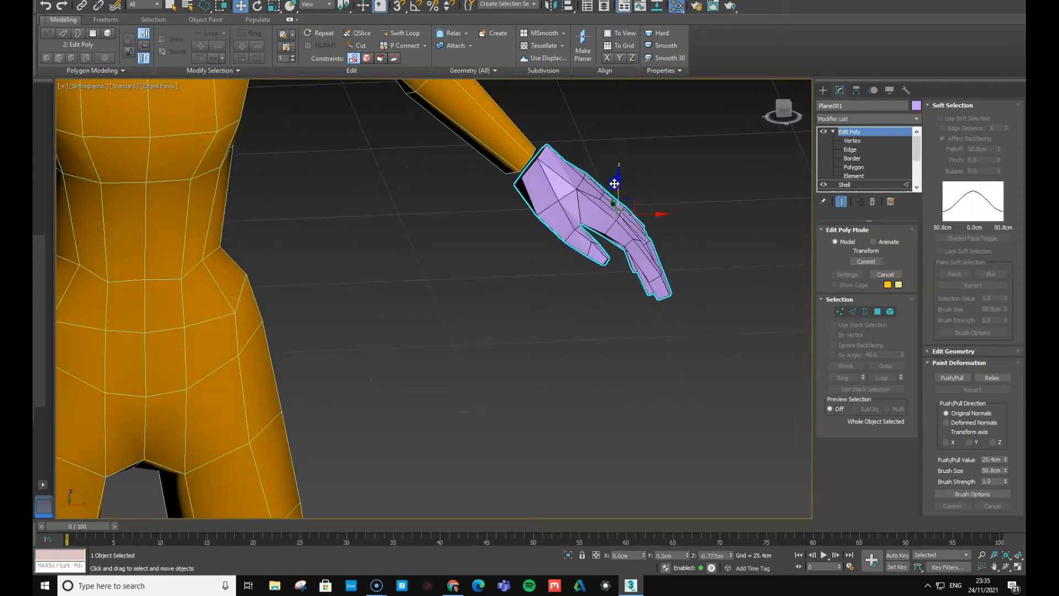
pyautogui.press('p')
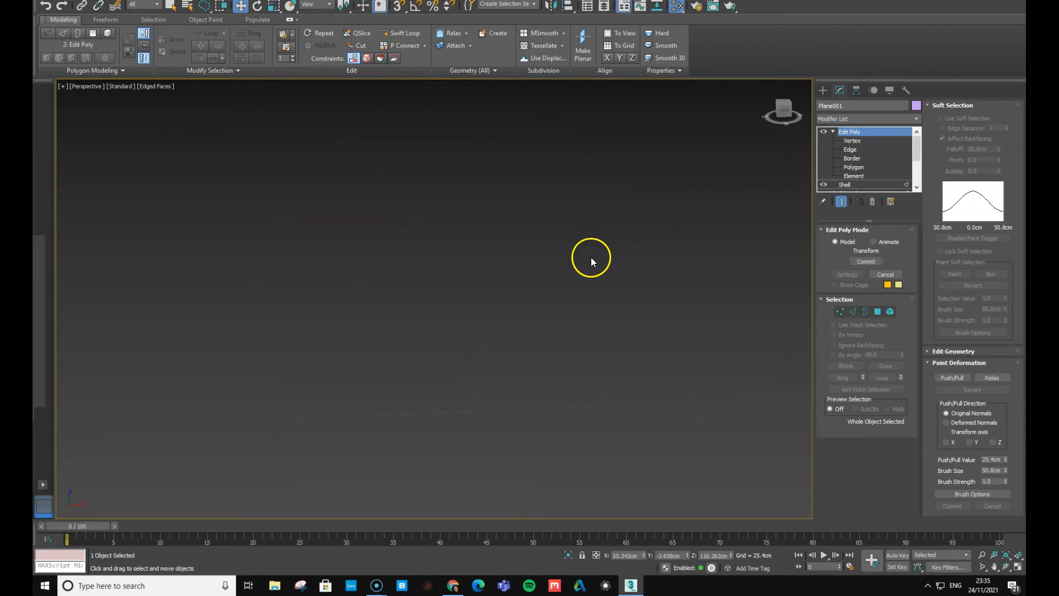
pyautogui.press('z')
pyautogui.keyDown('alt'); pyautogui.moveTo(565, 294); pyautogui.dragTo(458, 354, button='middle'); pyautogui.keyUp('alt')
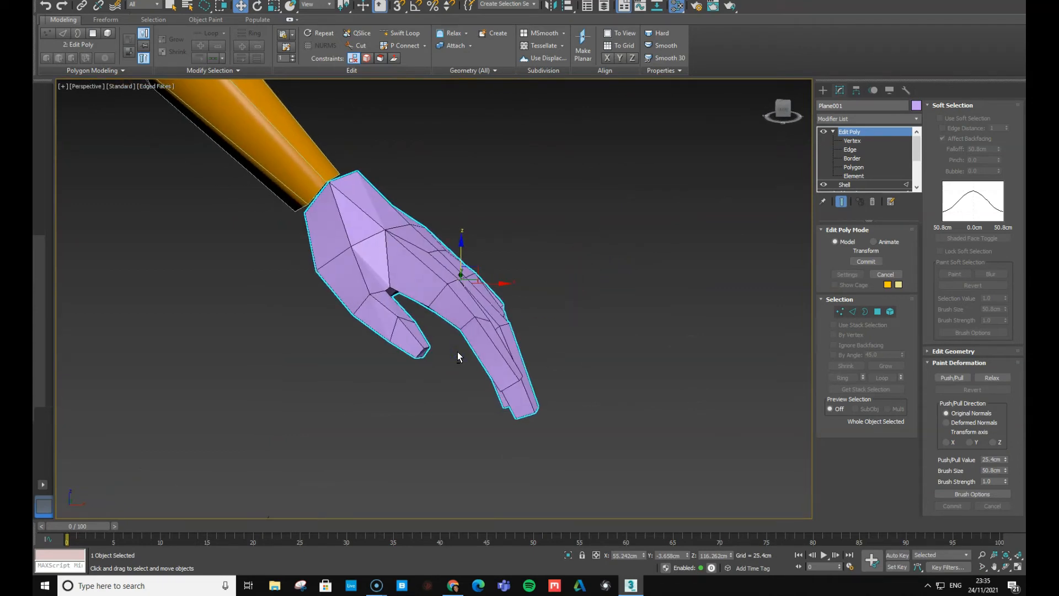
# - Move the hand clear of the forearm to about X 56.4 cm and scale it down uniformly to about 66%
pyautogui.moveTo(432, 296); pyautogui.dragTo(532, 322, button='middle')
pyautogui.moveTo(634, 330); pyautogui.dragTo(650, 335)
pyautogui.moveTo(600, 366)
pyautogui.keyDown('alt'); pyautogui.mouseDown(button='middle')
pyautogui.moveTo(582, 377)
pyautogui.moveTo(600, 366)
pyautogui.mouseUp(button='middle'); pyautogui.keyUp('alt')
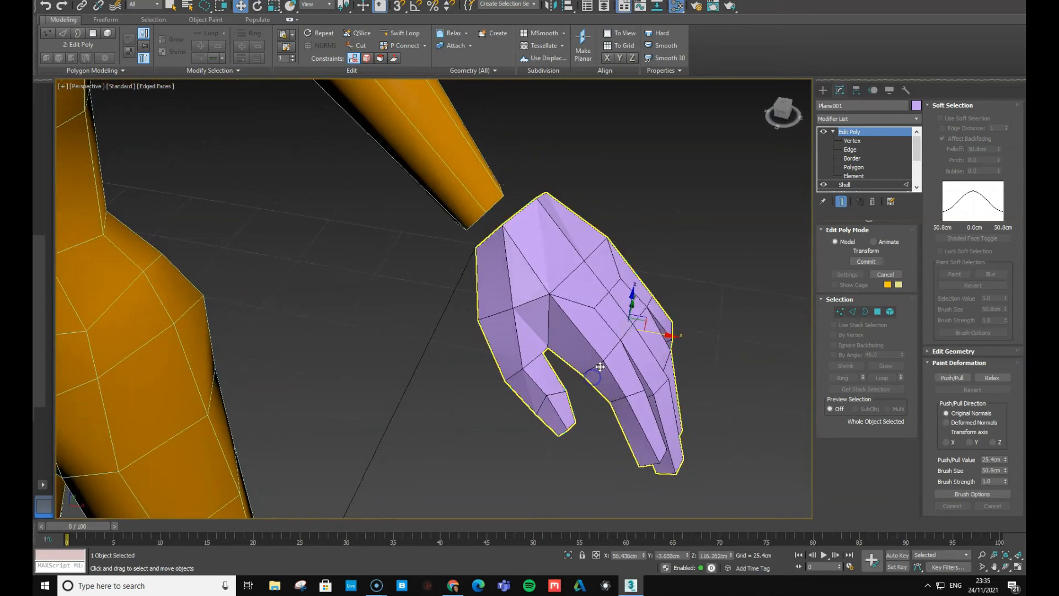
pyautogui.press('r')
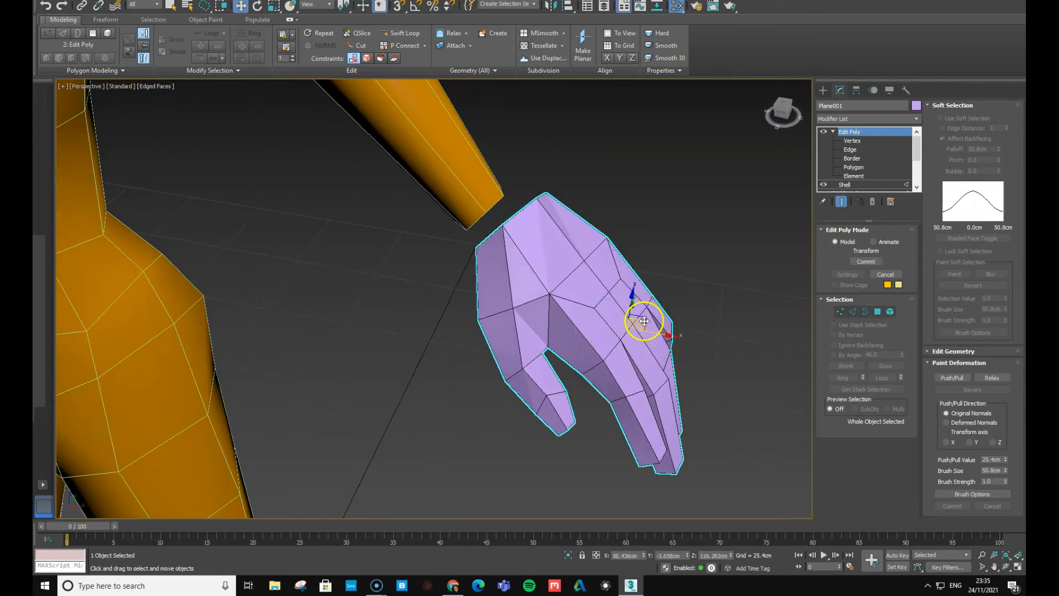
pyautogui.moveTo(642, 333); pyautogui.dragTo(622, 355)
# - Move the hand back toward the forearm's open end, to about X 52.7 cm and Z 116.8 cm
pyautogui.keyDown('alt'); pyautogui.moveTo(585, 339); pyautogui.dragTo(493, 332, button='middle'); pyautogui.keyUp('alt')
pyautogui.moveTo(629, 316); pyautogui.dragTo(661, 295, button='middle')
pyautogui.press('w')
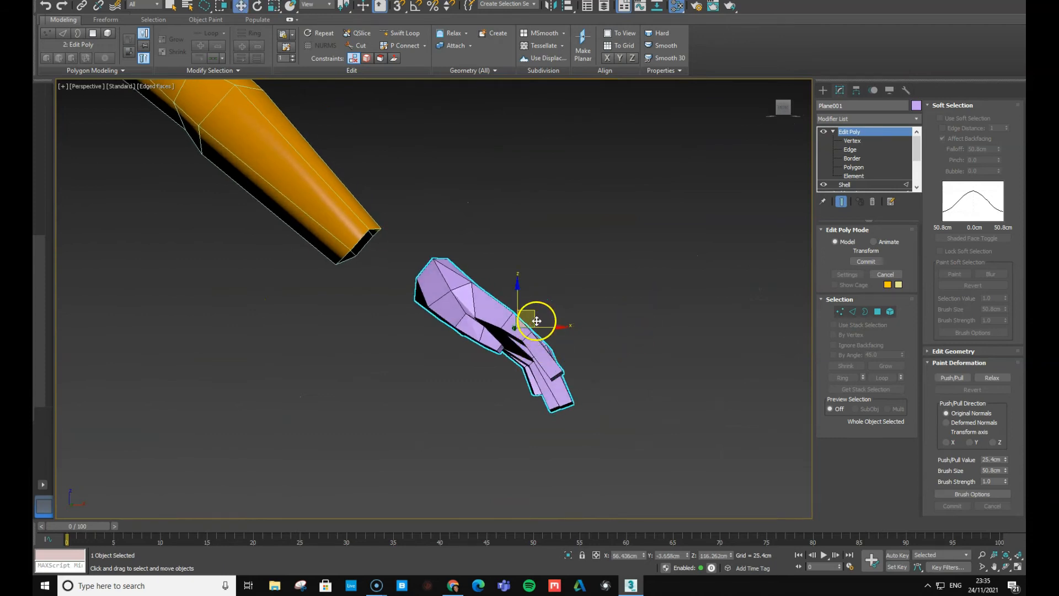
pyautogui.keyDown('alt'); pyautogui.moveTo(532, 318); pyautogui.dragTo(509, 386, button='middle'); pyautogui.keyUp('alt')
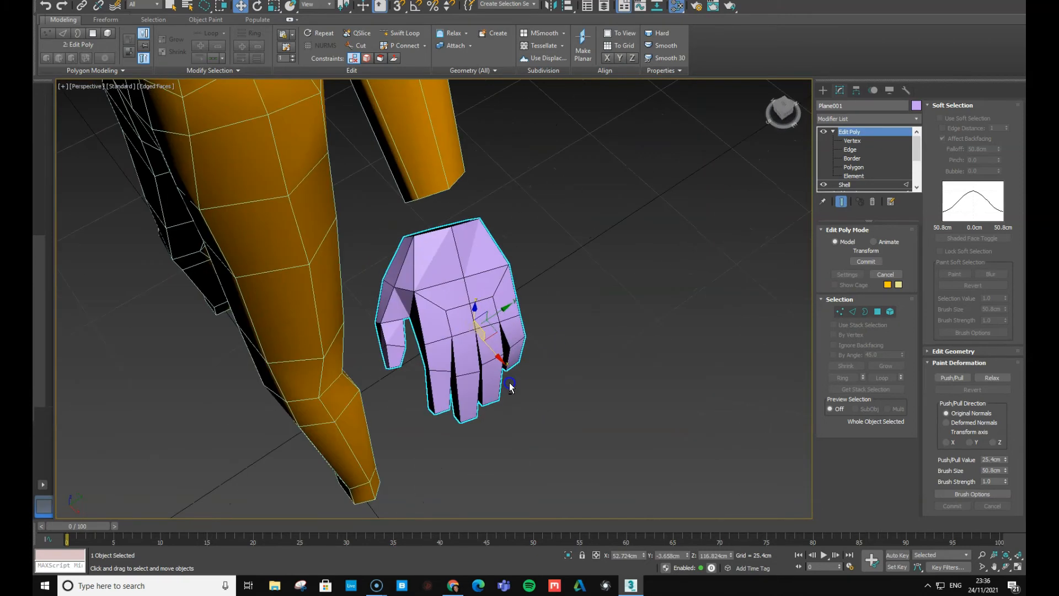
# - Scale the hand down further, uniformly to about 56.8%
pyautogui.press('r')
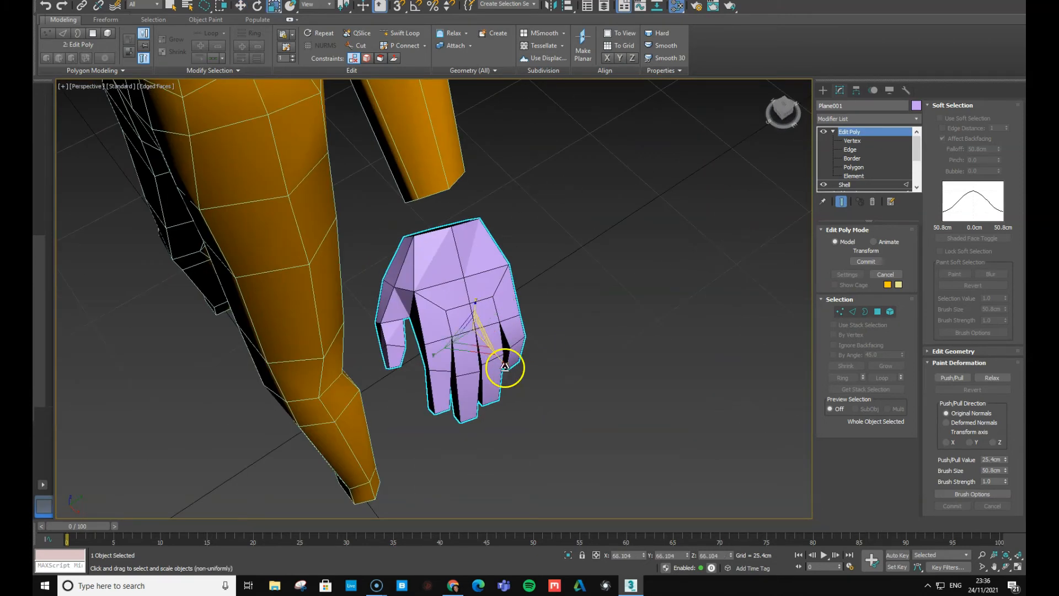
pyautogui.moveTo(437, 354); pyautogui.dragTo(447, 350)
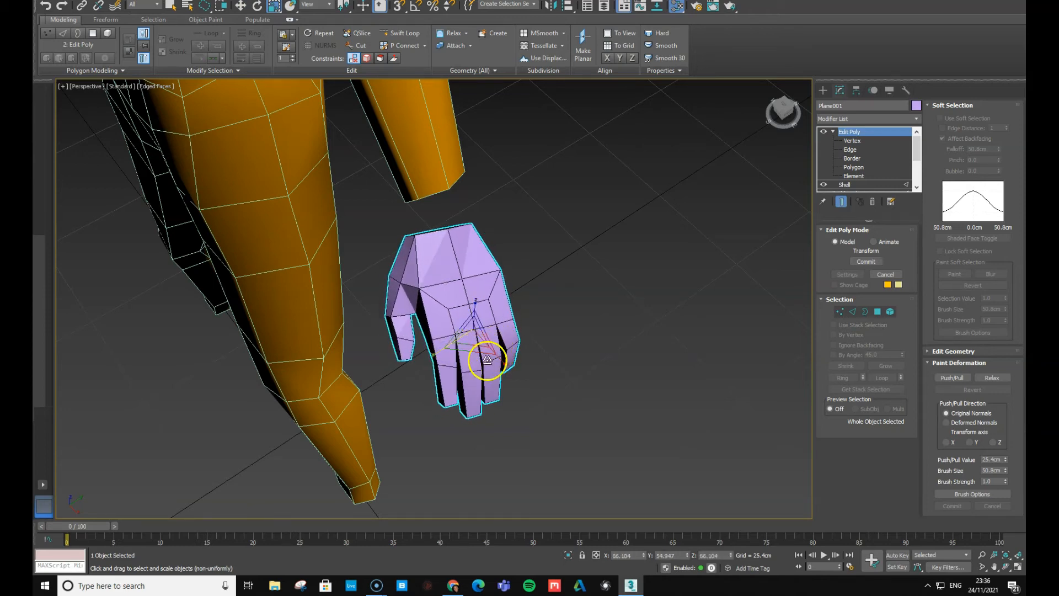
pyautogui.moveTo(506, 365); pyautogui.dragTo(473, 350)
pyautogui.keyDown('alt'); pyautogui.moveTo(473, 350); pyautogui.dragTo(328, 345, button='middle'); pyautogui.keyUp('alt')
pyautogui.scroll(-5, 474, 329)
# - Rotate the hand slightly to follow the forearm's slope and shift it along Y to about -2.5 cm
pyautogui.press('e')
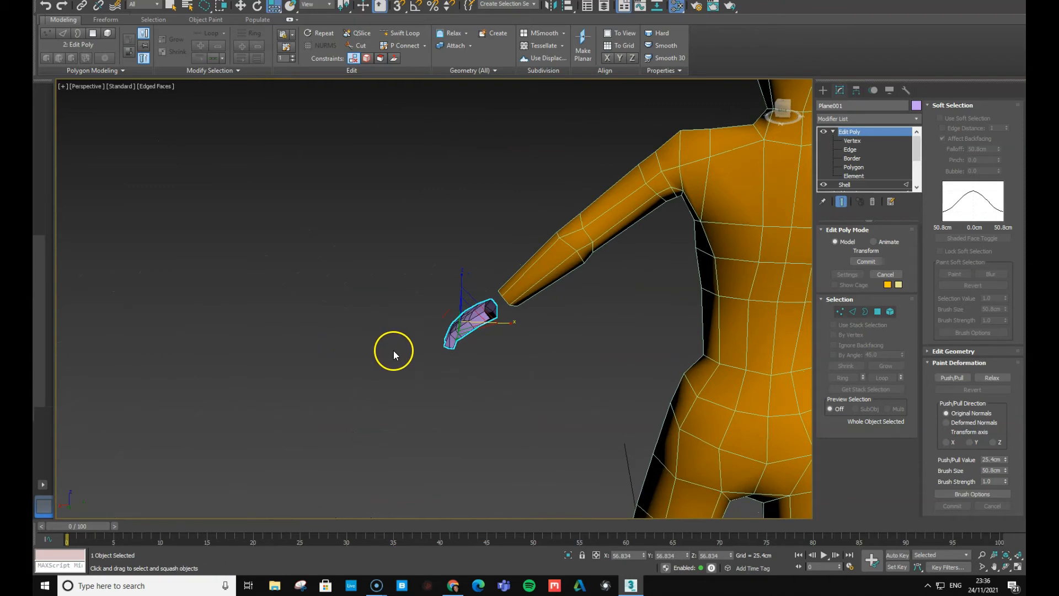
pyautogui.moveTo(472, 323); pyautogui.dragTo(472, 337)
pyautogui.keyDown('alt'); pyautogui.moveTo(470, 343); pyautogui.dragTo(538, 342, button='middle'); pyautogui.keyUp('alt')
pyautogui.press('w')
pyautogui.moveTo(553, 339); pyautogui.dragTo(561, 339)
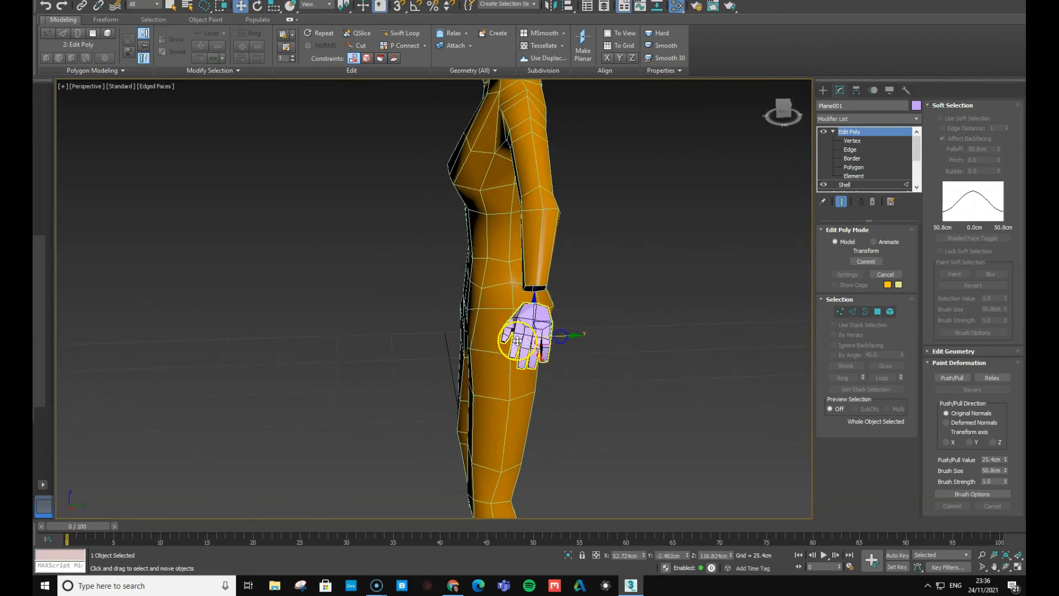
pyautogui.keyDown('alt'); pyautogui.moveTo(561, 338); pyautogui.dragTo(570, 341, button='middle'); pyautogui.keyUp('alt')
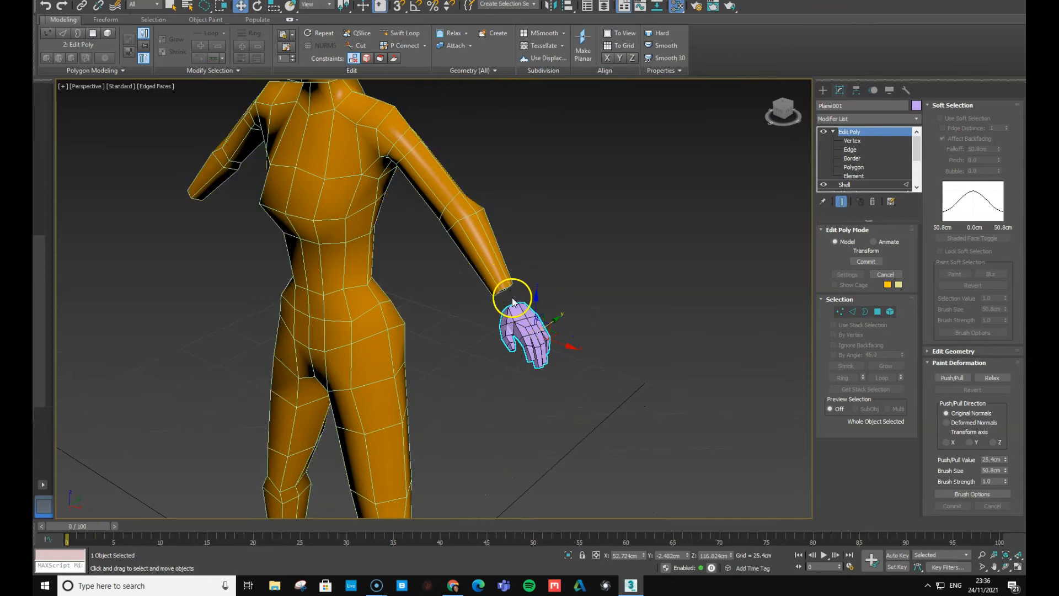
pyautogui.keyDown('alt'); pyautogui.moveTo(535, 329); pyautogui.dragTo(570, 320, button='middle'); pyautogui.keyUp('alt')
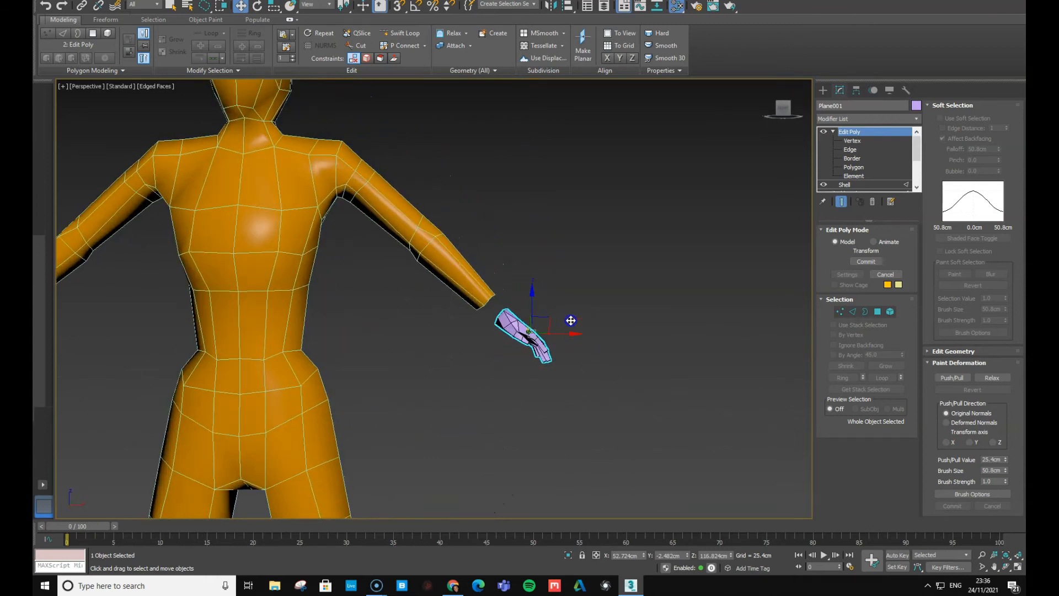
pyautogui.keyDown('alt'); pyautogui.moveTo(496, 321); pyautogui.dragTo(513, 345, button='middle'); pyautogui.keyUp('alt')
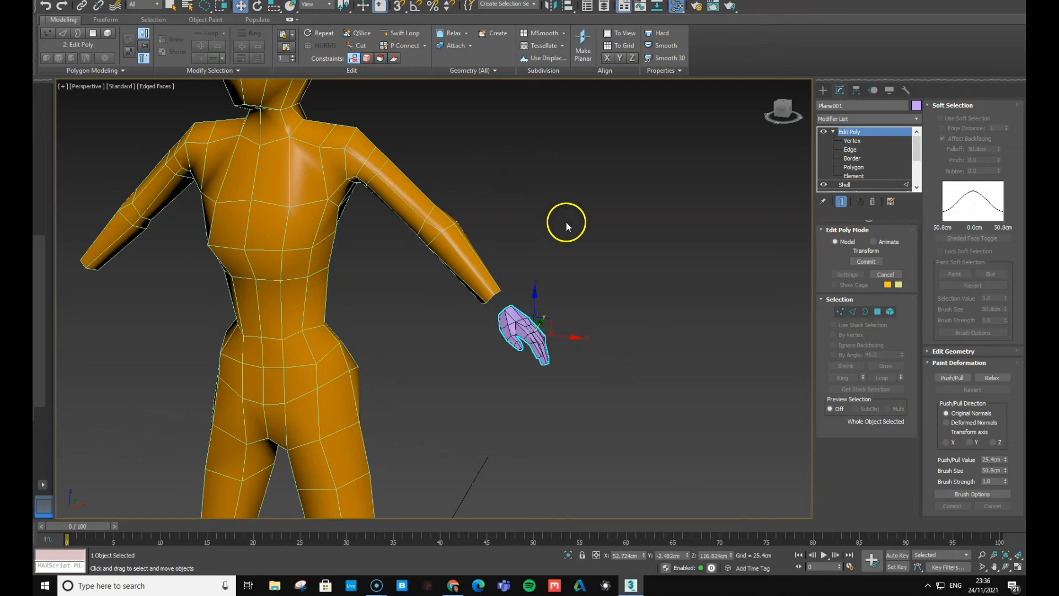
# - Attach the hand to the torso mesh at the Editable Poly level below the Symmetry modifier
pyautogui.click(464, 250)
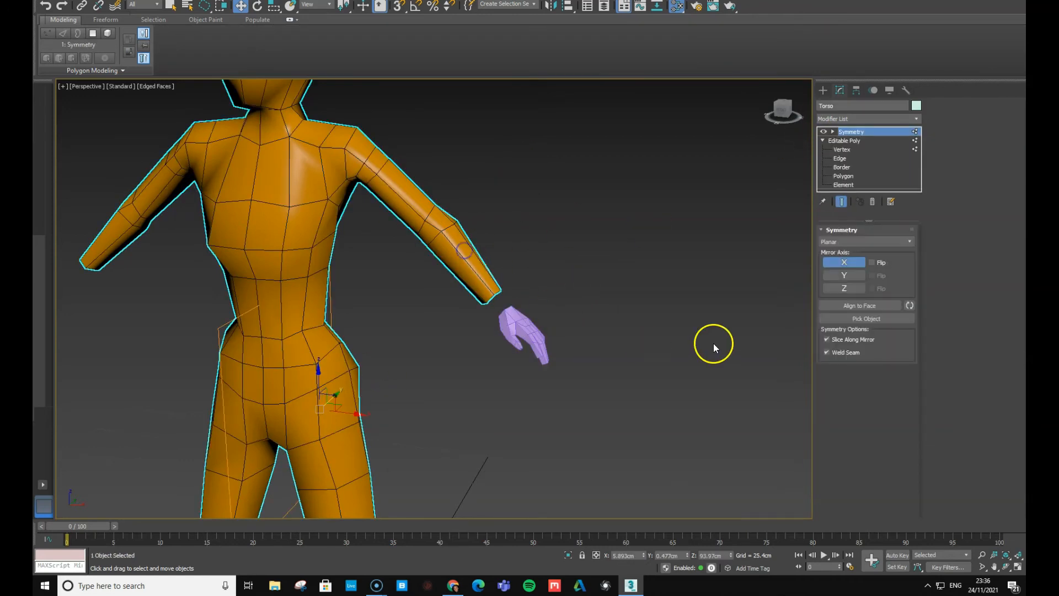
pyautogui.click(850, 143)
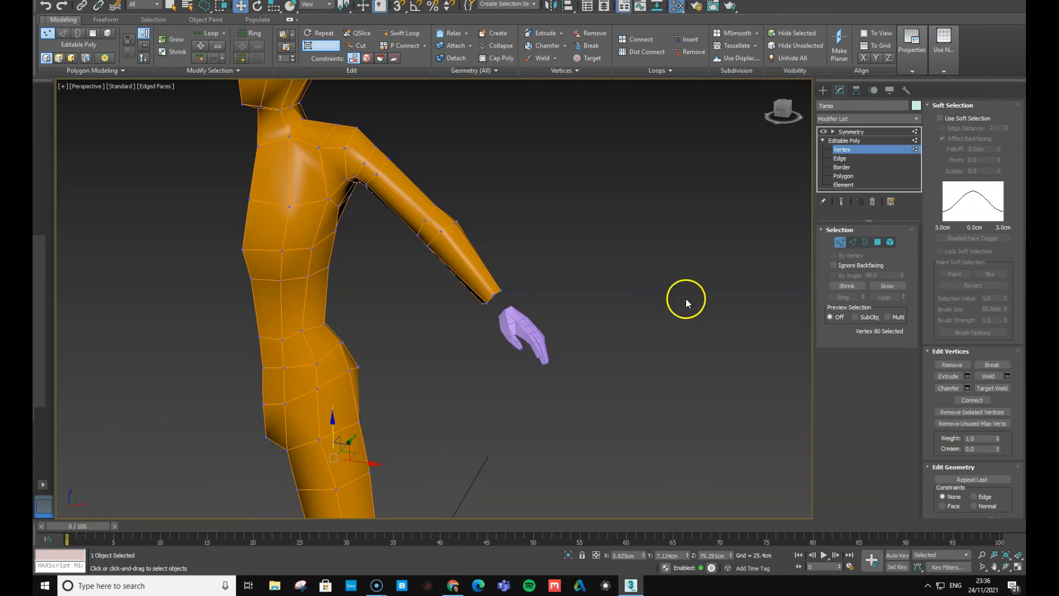
pyautogui.click(850, 141)
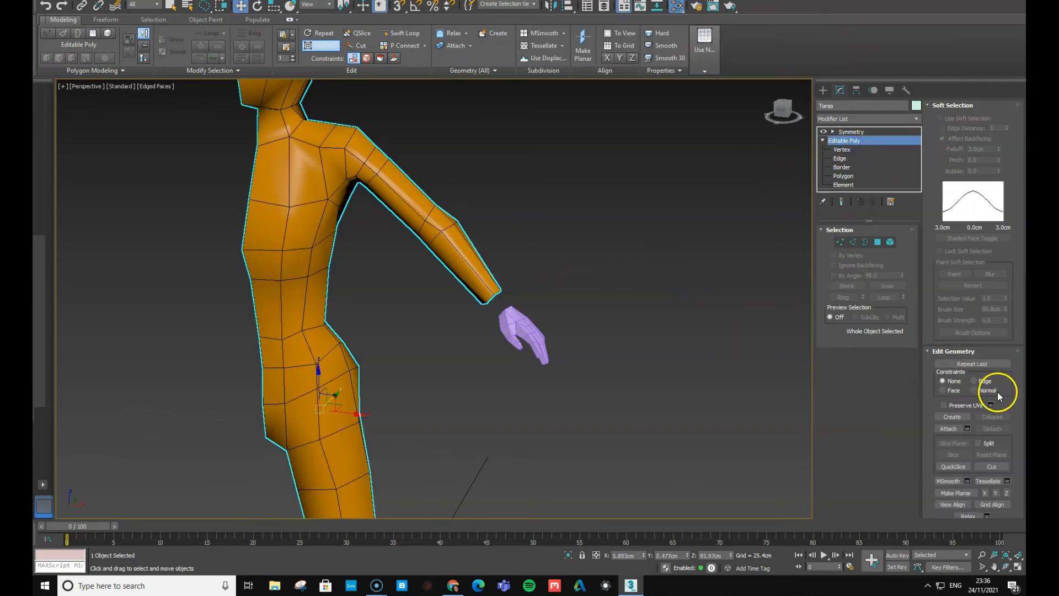
pyautogui.click(946, 428)
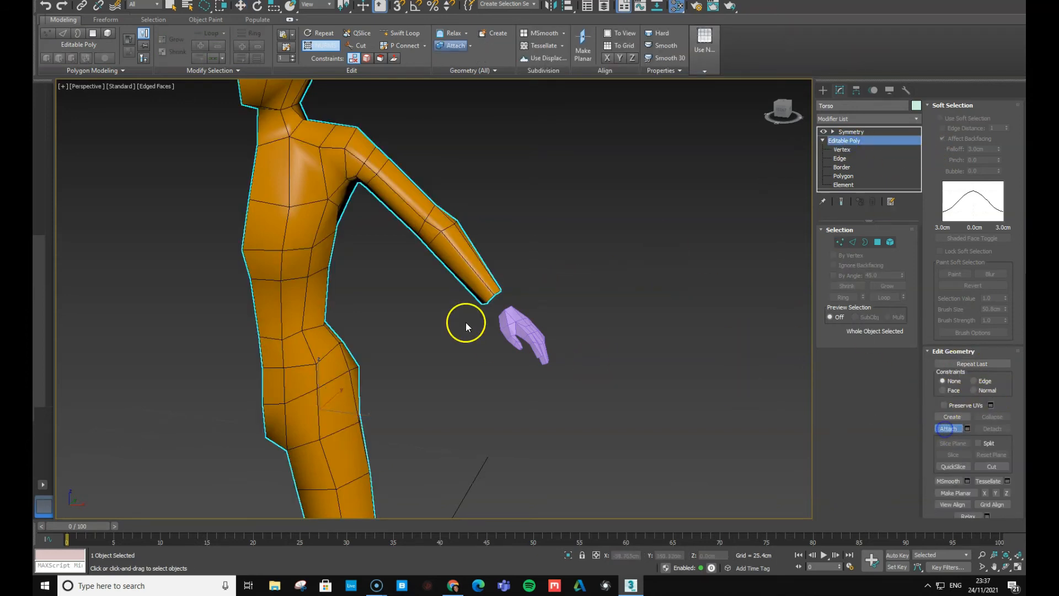
pyautogui.click(514, 329)
pyautogui.click(945, 429)
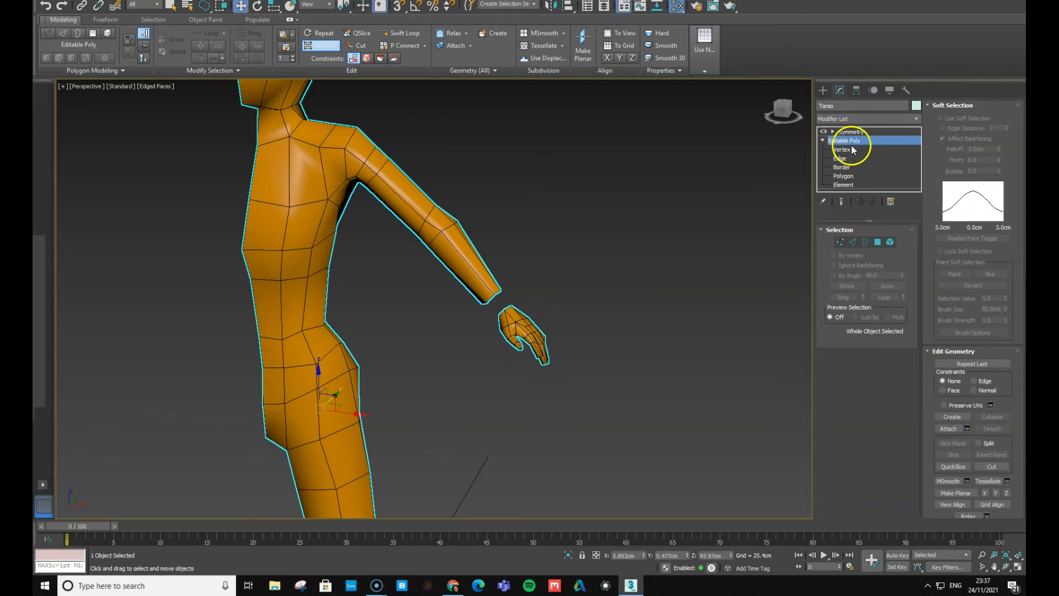
# - Select the open borders of the forearm and the hand's wrist and bridge them
pyautogui.click(842, 167)
pyautogui.click(520, 304)
pyautogui.click(496, 297)
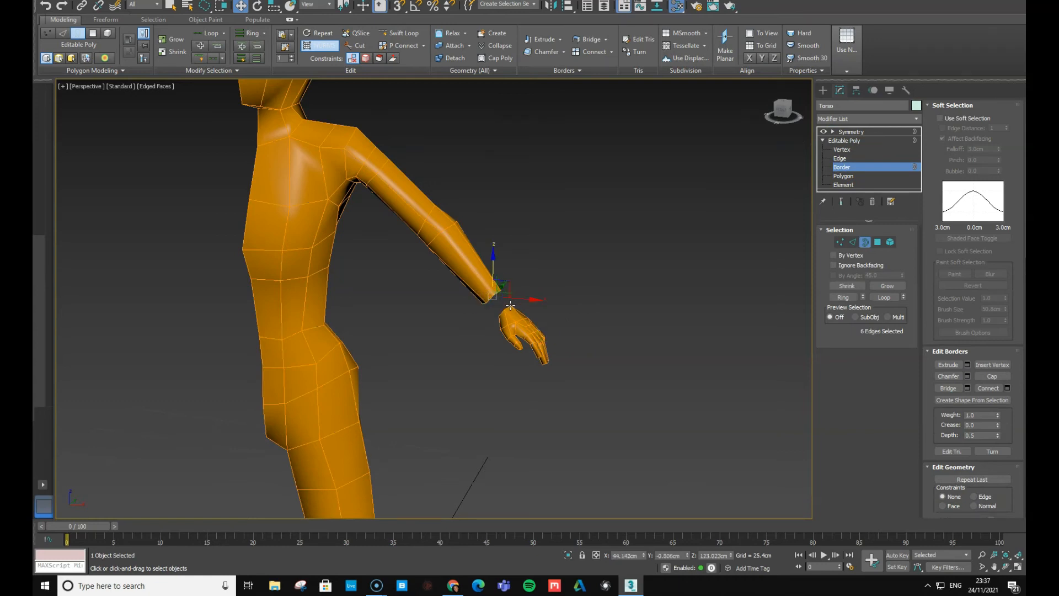
pyautogui.keyDown('ctrl'); pyautogui.click(507, 311); pyautogui.keyUp('ctrl')
pyautogui.moveTo(554, 332)
pyautogui.keyDown('alt'); pyautogui.mouseDown(button='middle')
pyautogui.moveTo(372, 326)
pyautogui.moveTo(545, 333)
pyautogui.mouseUp(button='middle'); pyautogui.keyUp('alt')
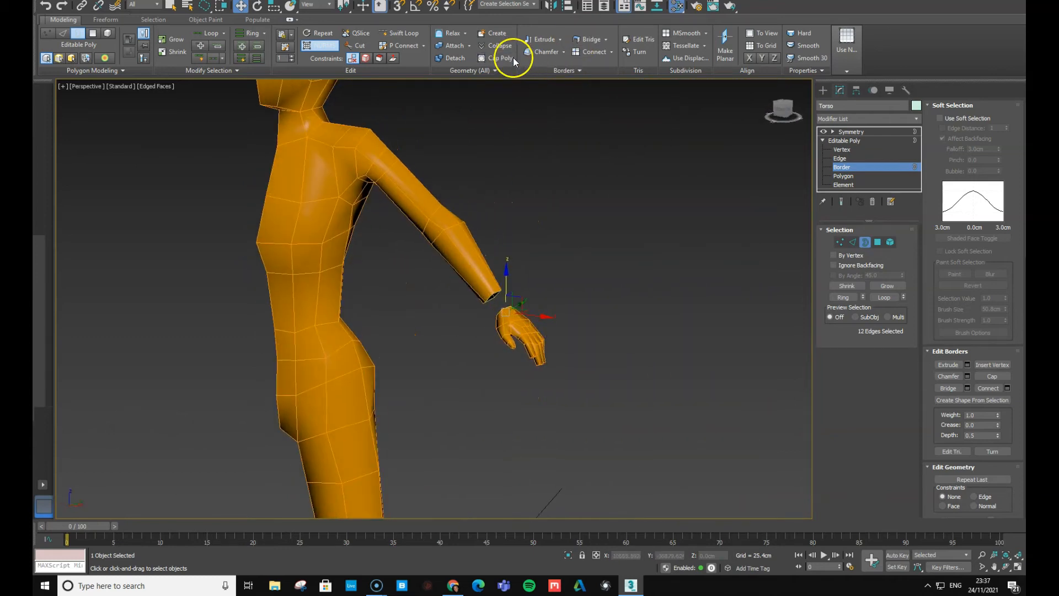
pyautogui.click(589, 41)
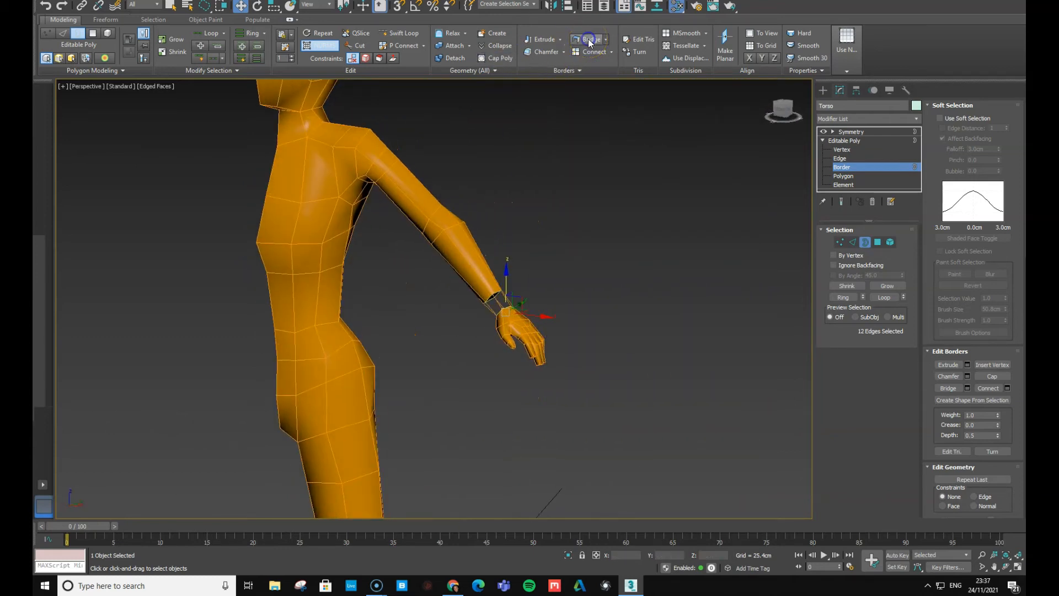
# - Examine the bridged wrist from several sides and clear the border selection
pyautogui.keyDown('alt'); pyautogui.moveTo(632, 293); pyautogui.dragTo(572, 326, button='middle'); pyautogui.keyUp('alt')
pyautogui.scroll(5, 490, 328)
pyautogui.keyDown('alt'); pyautogui.moveTo(490, 328); pyautogui.dragTo(577, 350, button='middle'); pyautogui.keyUp('alt')
pyautogui.scroll(-5, 425, 306)
pyautogui.scroll(-4, 515, 335)
pyautogui.rightClick(514, 354)
pyautogui.click(183, 242)
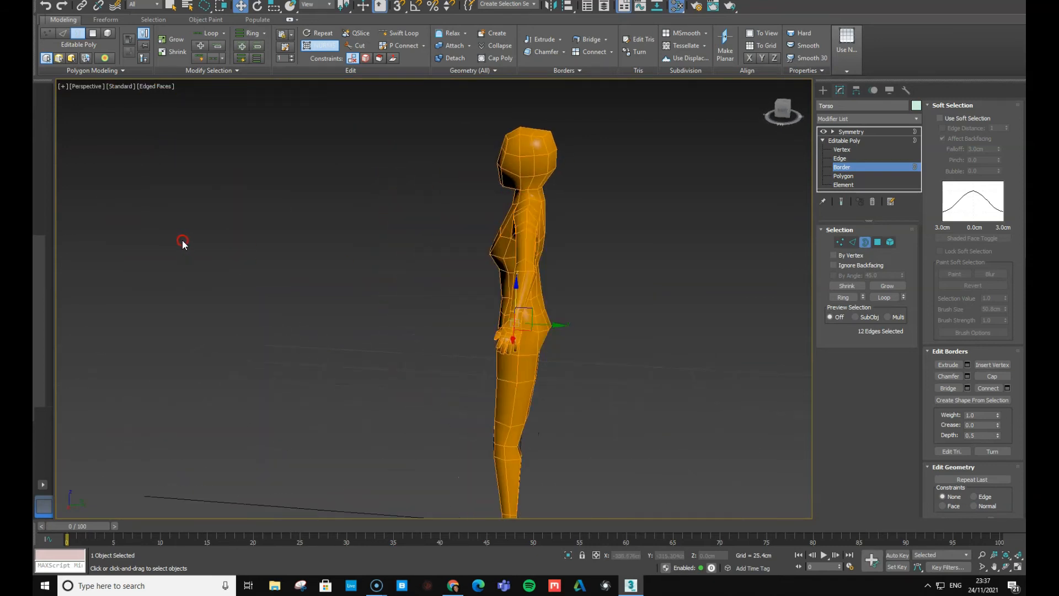
pyautogui.keyDown('alt'); pyautogui.moveTo(481, 358); pyautogui.dragTo(572, 333, button='middle'); pyautogui.keyUp('alt')
pyautogui.scroll(3, 577, 330)
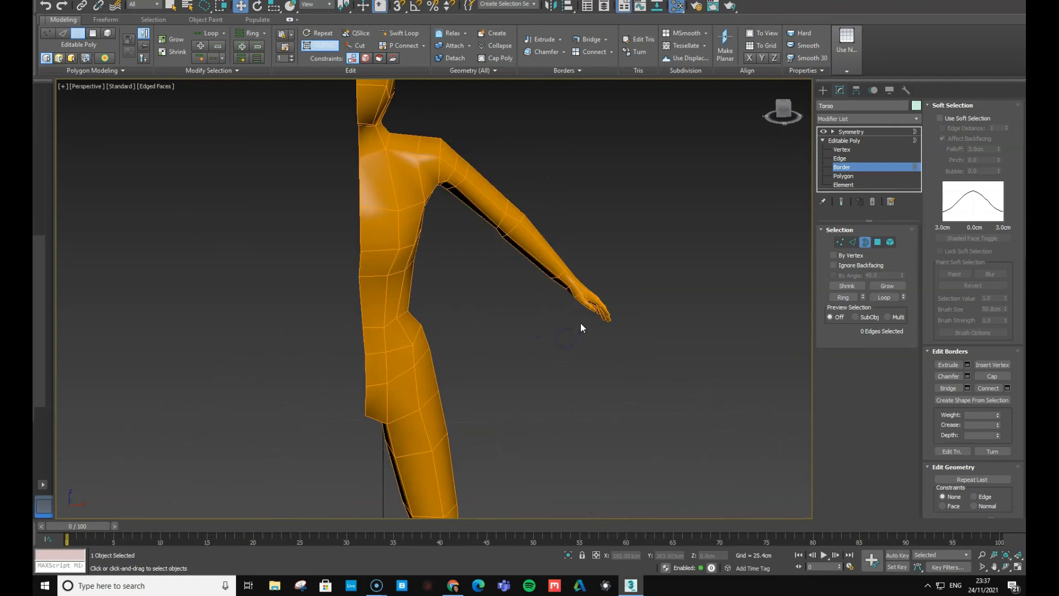
# - Return to the Symmetry modifier level and examine how the hand joins the arm on the mirrored body
pyautogui.click(850, 132)
pyautogui.keyDown('alt'); pyautogui.moveTo(579, 295); pyautogui.dragTo(521, 301, button='middle'); pyautogui.keyUp('alt')
pyautogui.scroll(4, 542, 343)
pyautogui.moveTo(513, 393); pyautogui.dragTo(499, 351, button='middle')
pyautogui.keyDown('alt'); pyautogui.moveTo(441, 388); pyautogui.dragTo(456, 377, button='middle'); pyautogui.keyUp('alt')
pyautogui.moveTo(481, 296); pyautogui.dragTo(518, 372, button='middle')
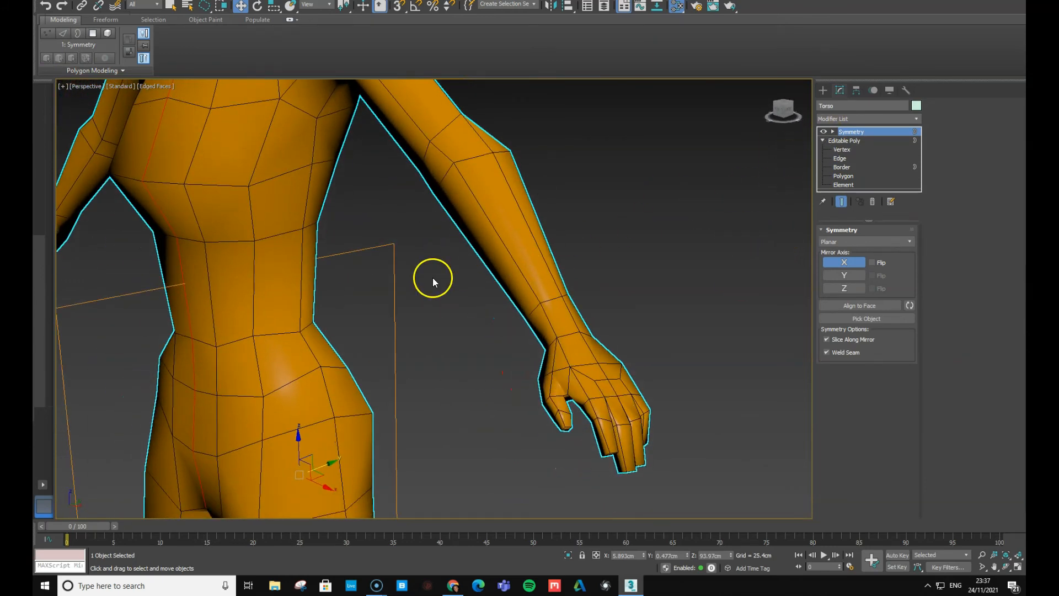
pyautogui.keyDown('alt'); pyautogui.moveTo(515, 271); pyautogui.dragTo(499, 380, button='middle'); pyautogui.keyUp('alt')
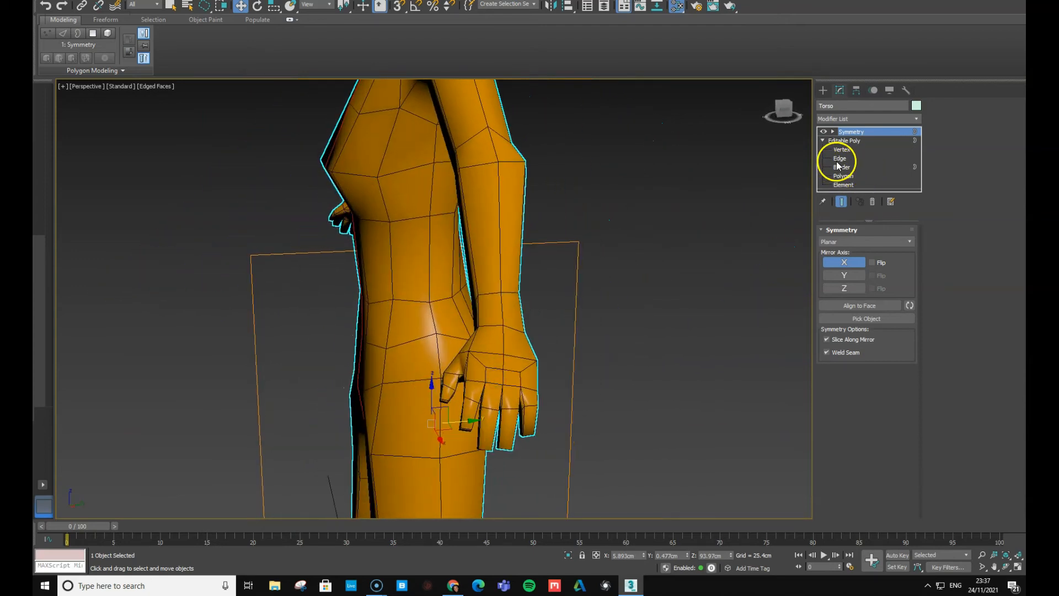
# - Select the edge loop where the hand meets the wrist and scale it slightly
pyautogui.click(840, 158)
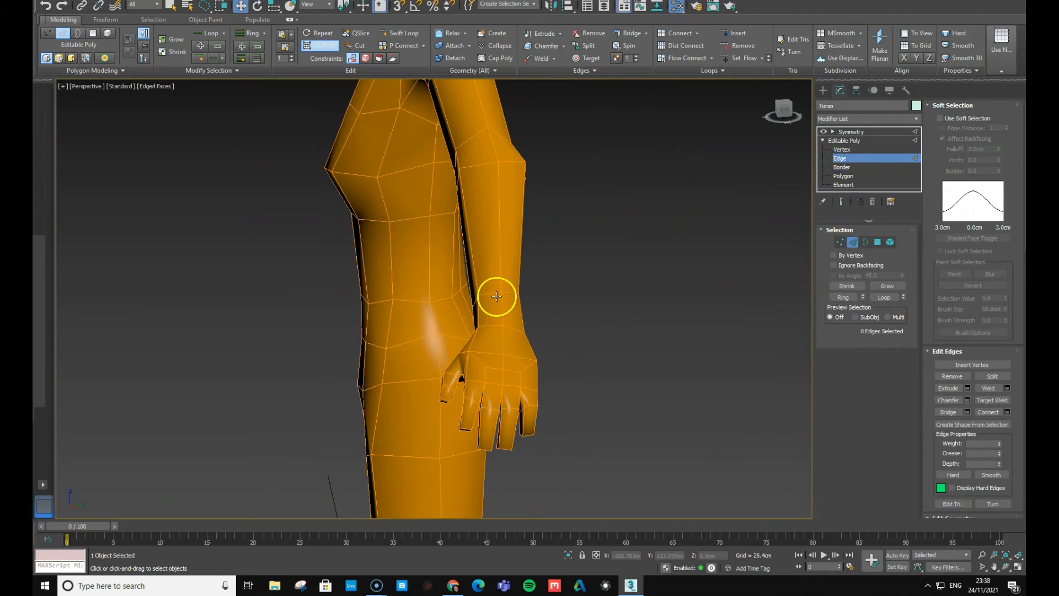
pyautogui.click(497, 328)
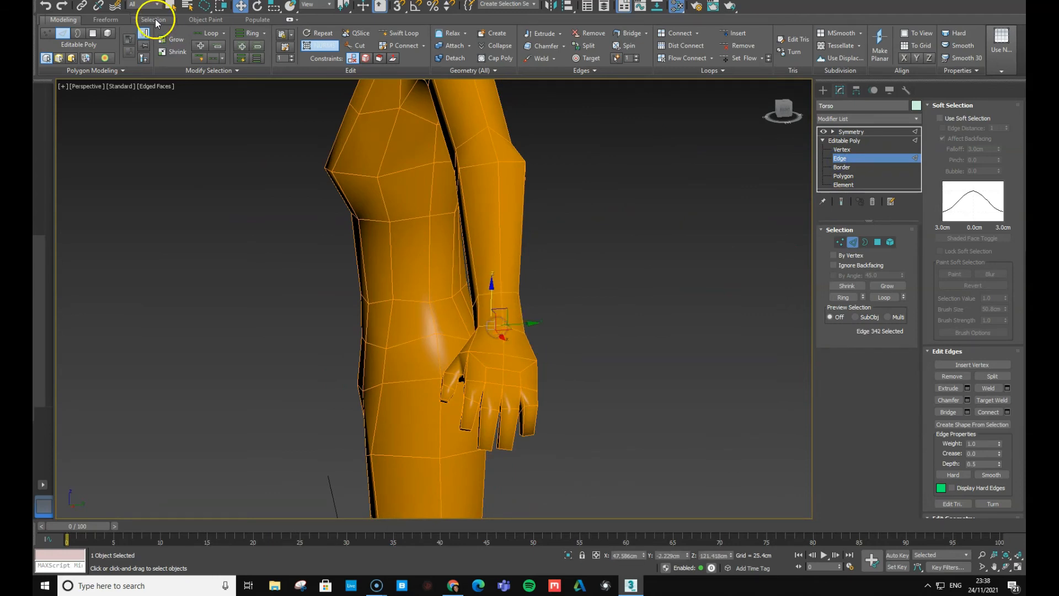
pyautogui.click(207, 35)
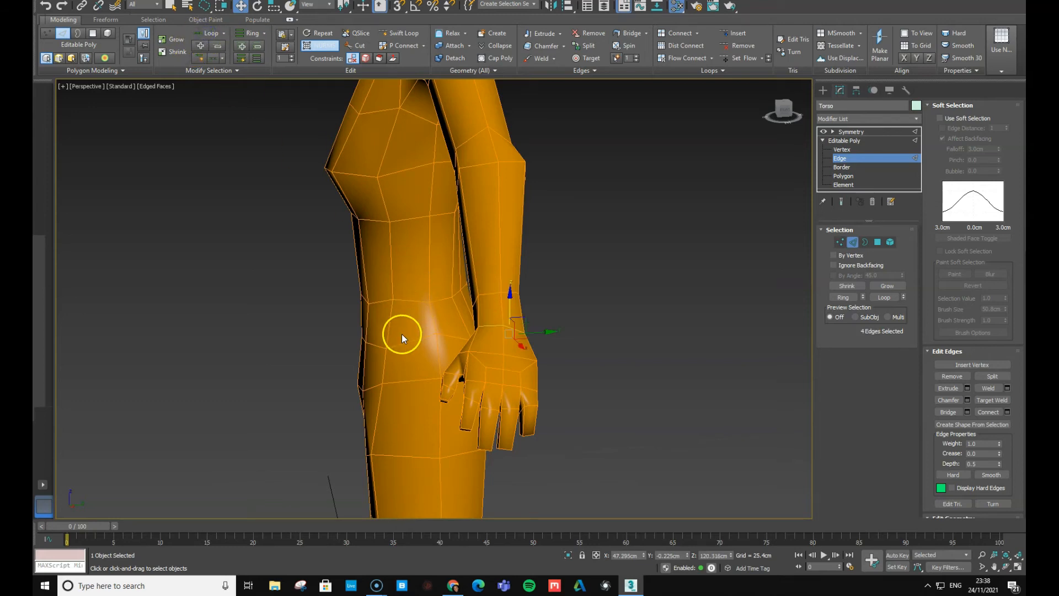
pyautogui.moveTo(507, 330); pyautogui.dragTo(502, 337)
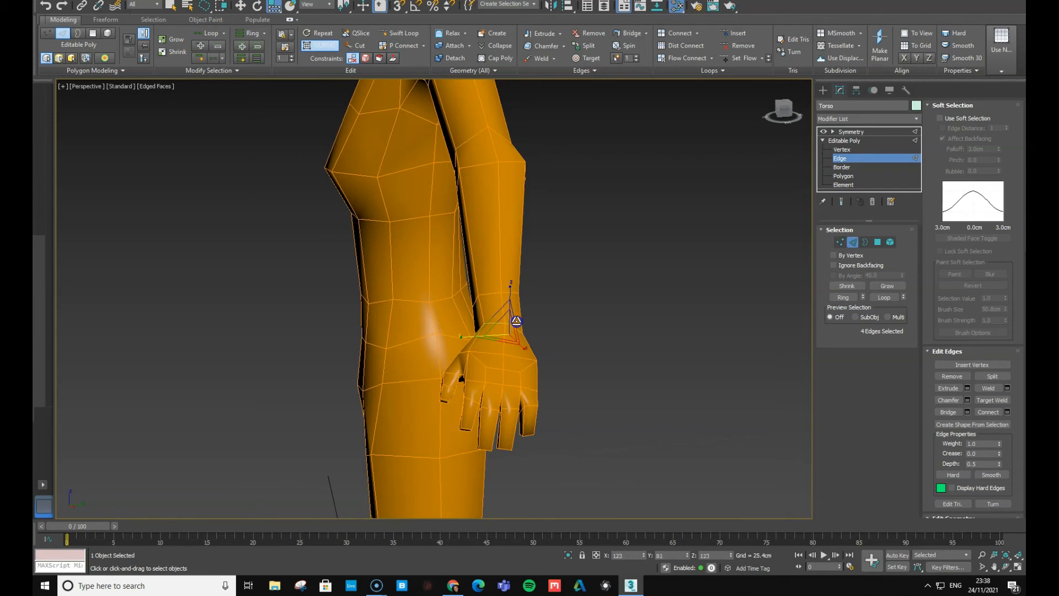
pyautogui.keyDown('alt'); pyautogui.moveTo(485, 369); pyautogui.dragTo(582, 359, button='middle'); pyautogui.keyUp('alt')
# - Move the vertex on the underside of the wrist to about X 45.4, Y -1.3, Z 119.2 cm to smooth the joint
pyautogui.press('w')
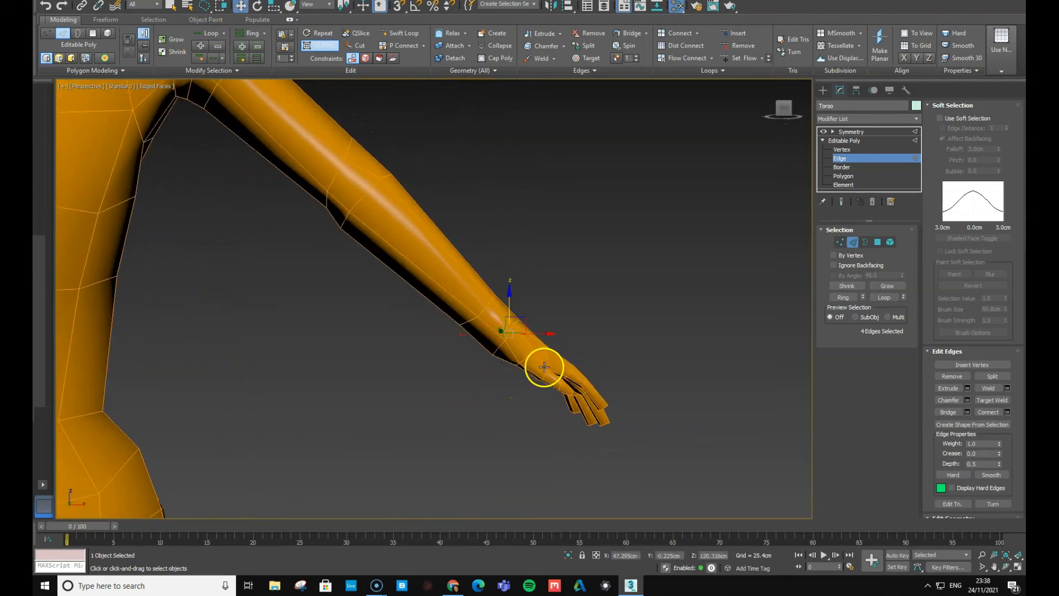
pyautogui.press('1')
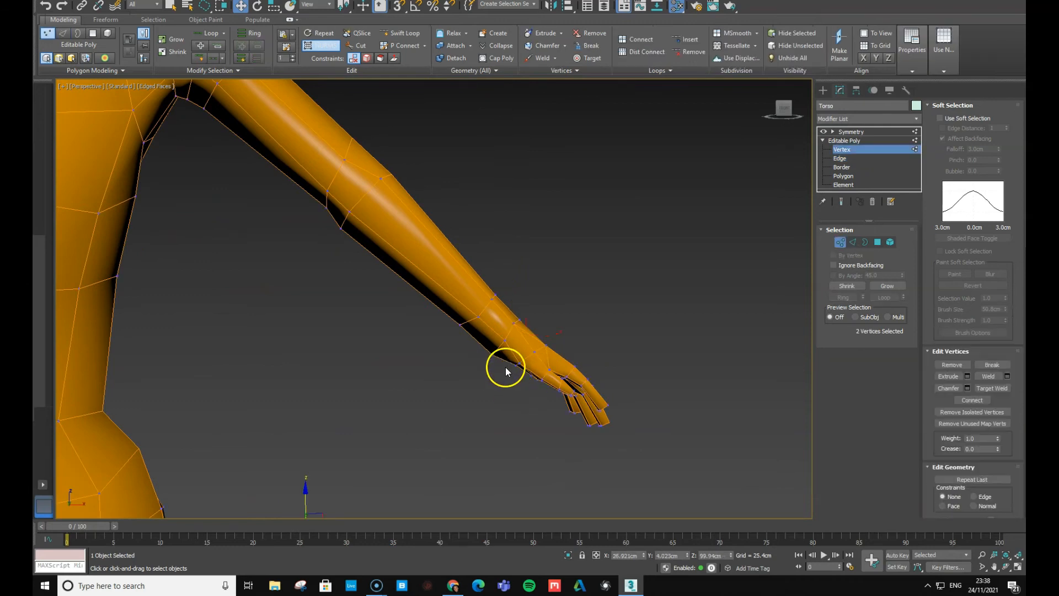
pyautogui.click(493, 354)
pyautogui.moveTo(495, 334); pyautogui.dragTo(497, 327)
pyautogui.keyDown('alt'); pyautogui.moveTo(498, 327); pyautogui.dragTo(287, 293, button='middle'); pyautogui.keyUp('alt')
pyautogui.keyDown('alt'); pyautogui.moveTo(487, 404); pyautogui.dragTo(458, 386, button='middle'); pyautogui.keyUp('alt')
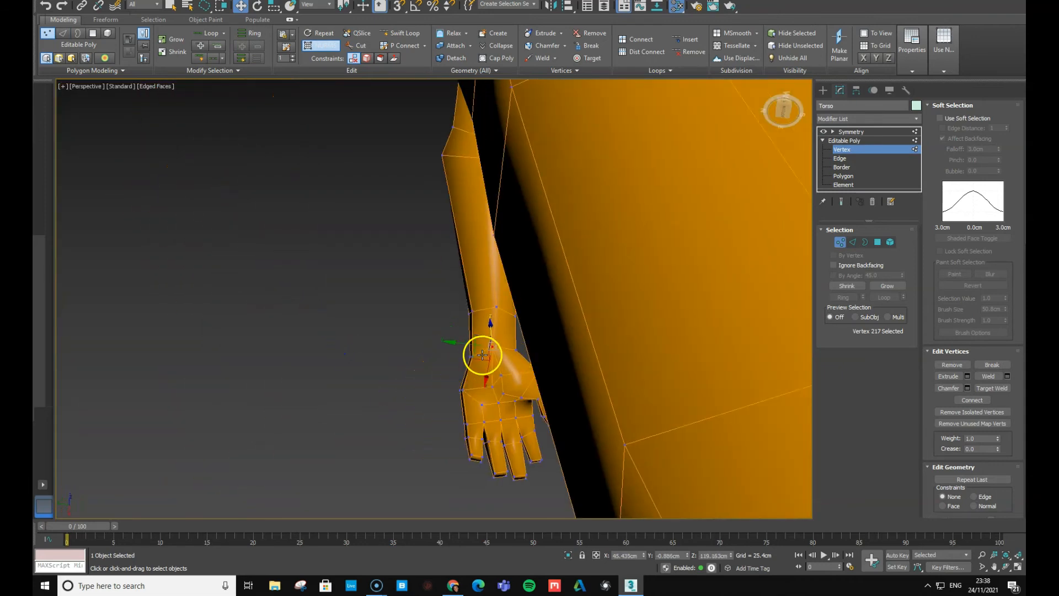
pyautogui.keyDown('alt'); pyautogui.moveTo(483, 348); pyautogui.dragTo(675, 445, button='middle'); pyautogui.keyUp('alt')
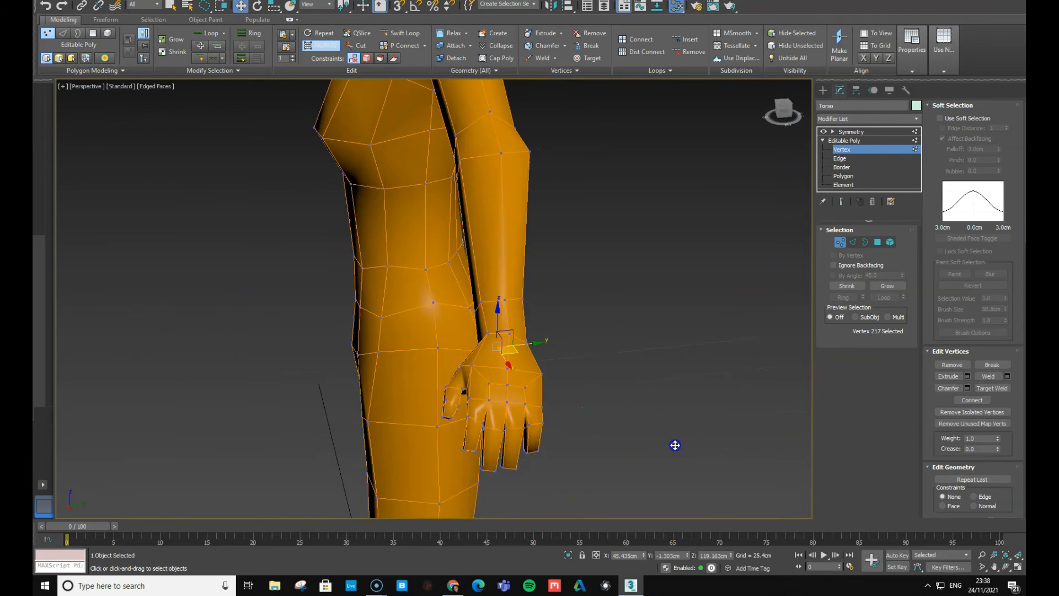
pyautogui.moveTo(511, 359); pyautogui.dragTo(519, 357, button='middle')
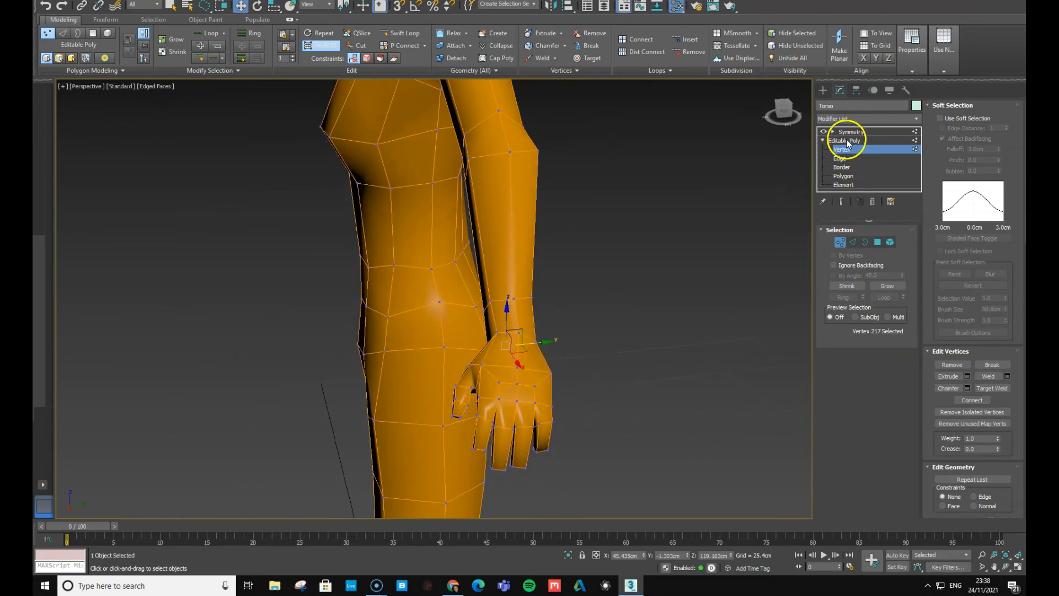
# - Leave vertex editing and check the whole mirrored body at the Symmetry modifier level
pyautogui.click(848, 142)
pyautogui.click(852, 131)
pyautogui.keyDown('alt'); pyautogui.moveTo(508, 359); pyautogui.dragTo(508, 380, button='middle'); pyautogui.keyUp('alt')
pyautogui.moveTo(432, 322); pyautogui.dragTo(515, 337, button='middle')
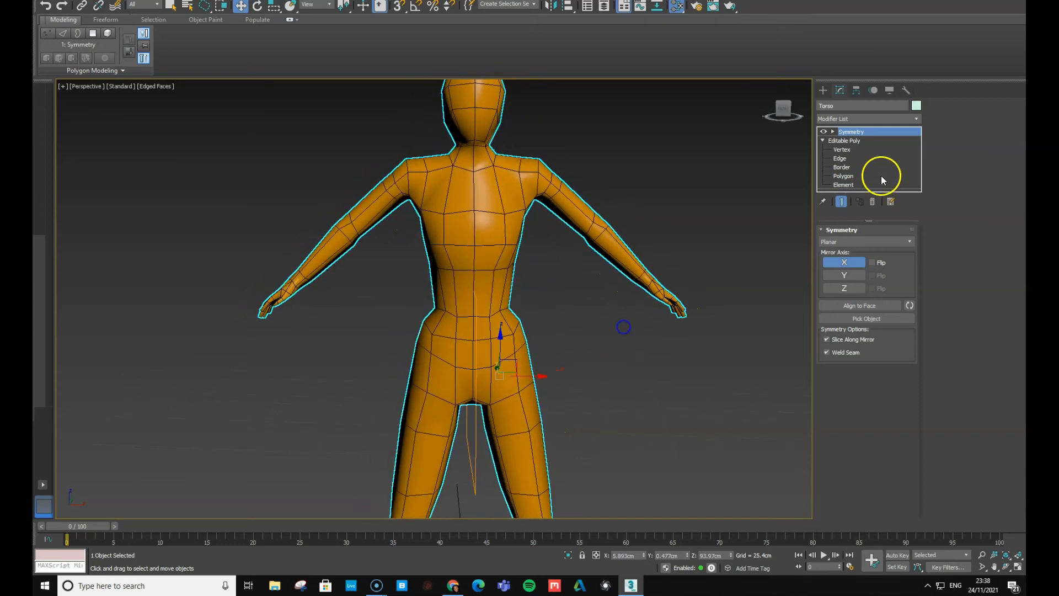
# - Select the edge loop at the wrist of the half-body mesh and scale it slightly, adjusting it from the front and side
pyautogui.click(841, 159)
pyautogui.keyDown('alt'); pyautogui.moveTo(640, 297); pyautogui.dragTo(622, 314, button='middle'); pyautogui.keyUp('alt')
pyautogui.click(638, 274)
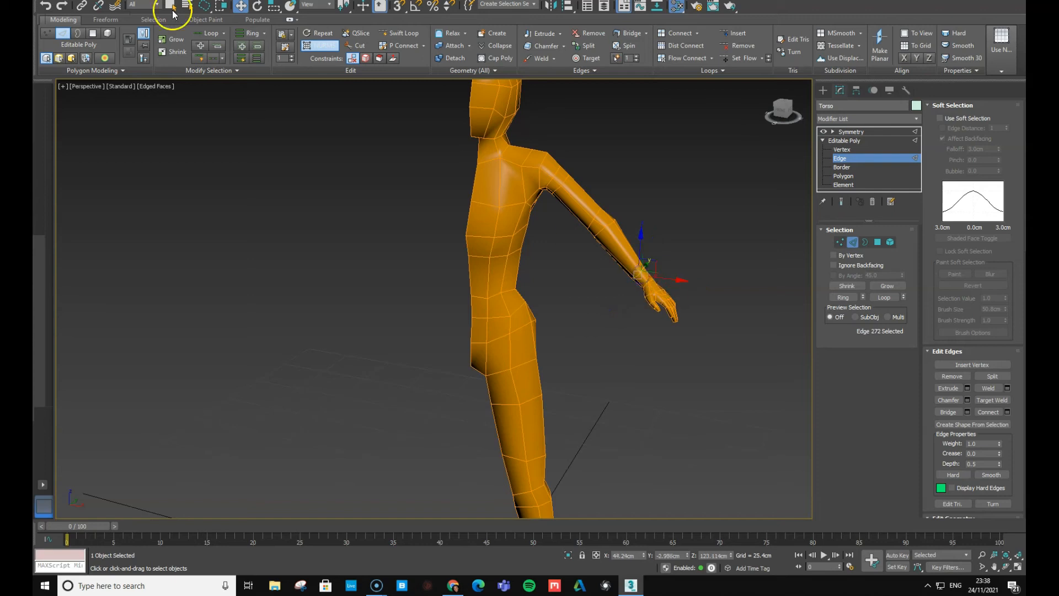
pyautogui.click(212, 33)
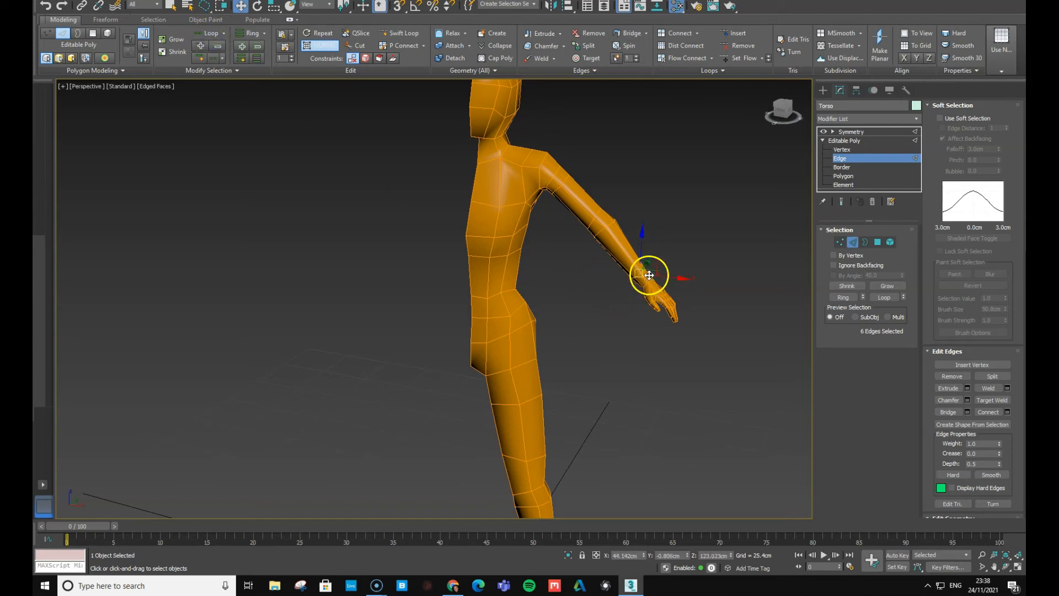
pyautogui.press('r')
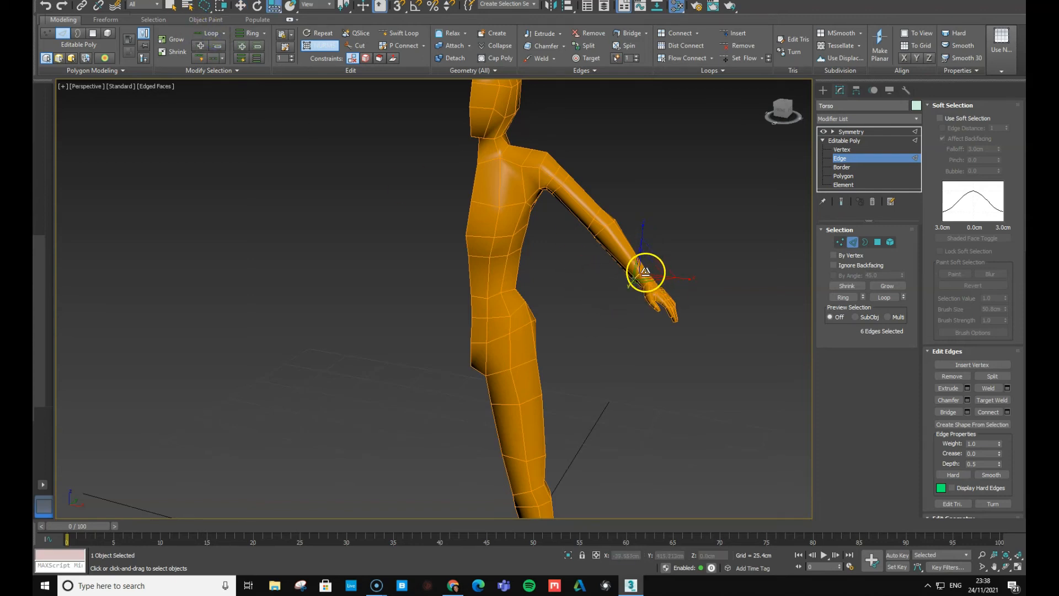
pyautogui.moveTo(646, 272); pyautogui.dragTo(645, 274)
pyautogui.keyDown('alt'); pyautogui.moveTo(644, 298); pyautogui.dragTo(627, 313, button='middle'); pyautogui.keyUp('alt')
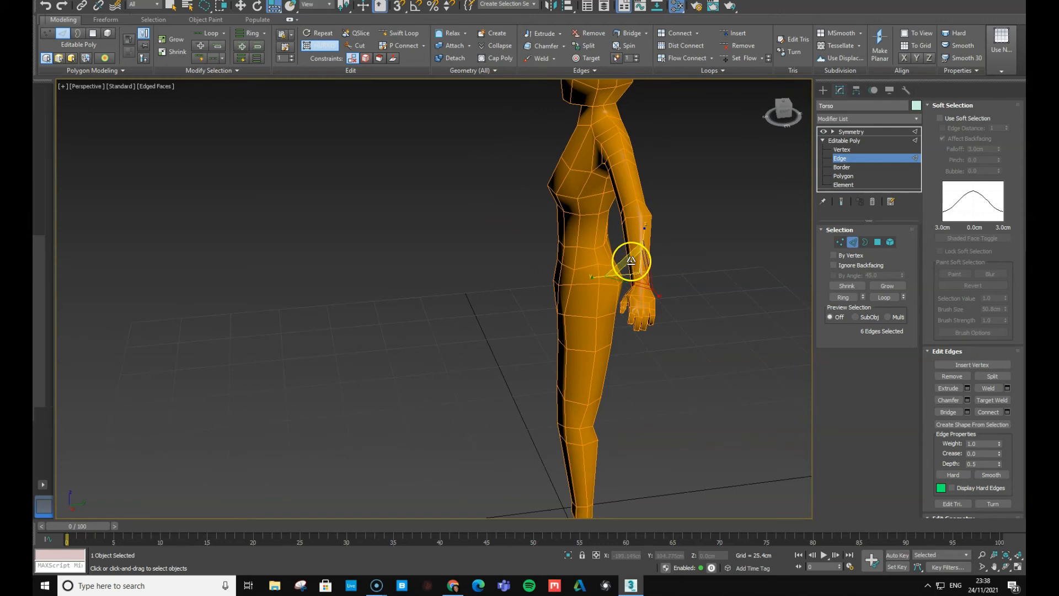
pyautogui.moveTo(641, 286)
pyautogui.keyDown('alt'); pyautogui.mouseDown(button='middle')
pyautogui.moveTo(665, 280)
pyautogui.moveTo(650, 298)
pyautogui.mouseUp(button='middle'); pyautogui.keyUp('alt')
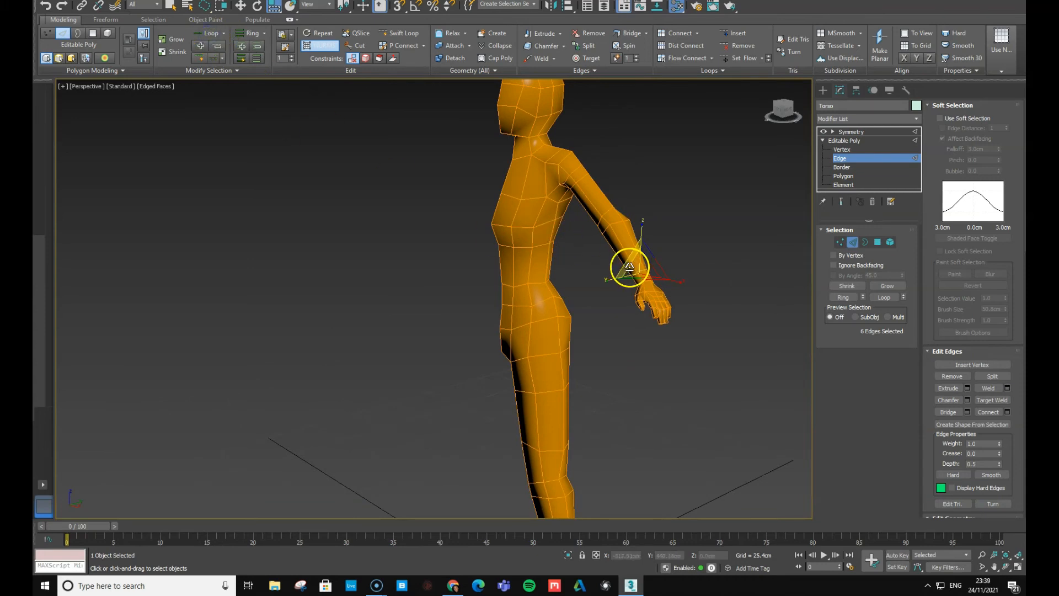
pyautogui.moveTo(636, 271); pyautogui.dragTo(640, 275)
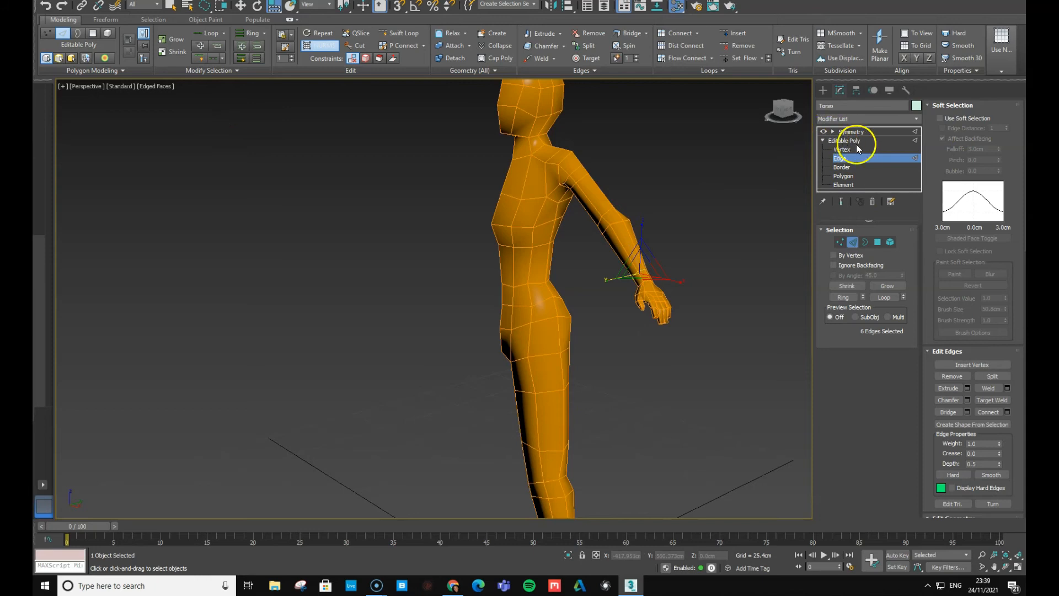
# - Switch off the Symmetry modifier's display and examine the arm, wrist and hand from several sides
pyautogui.click(823, 132)
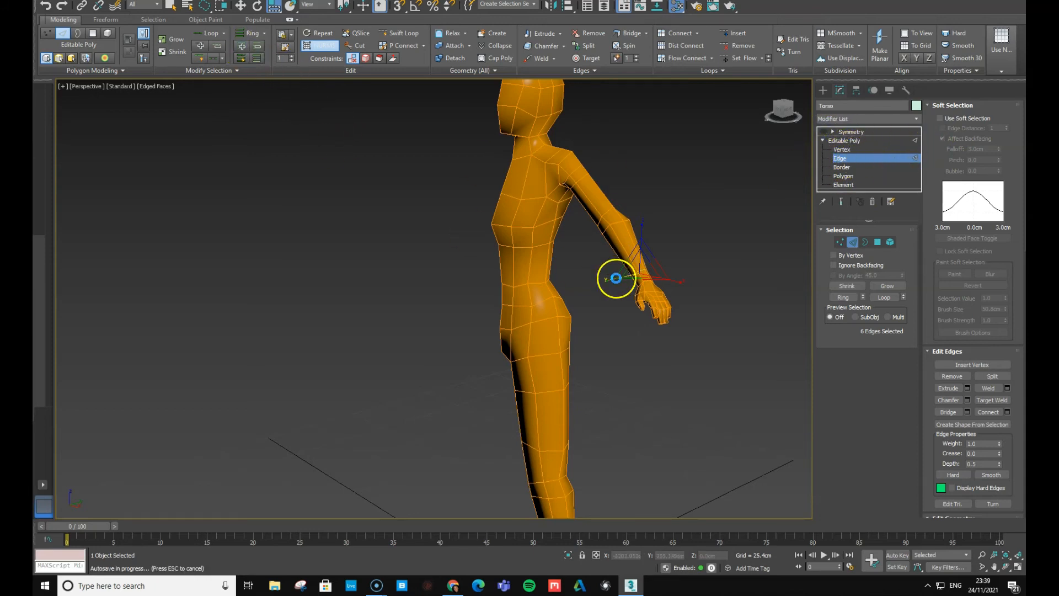
pyautogui.keyDown('alt'); pyautogui.moveTo(572, 275); pyautogui.dragTo(459, 293, button='middle'); pyautogui.keyUp('alt')
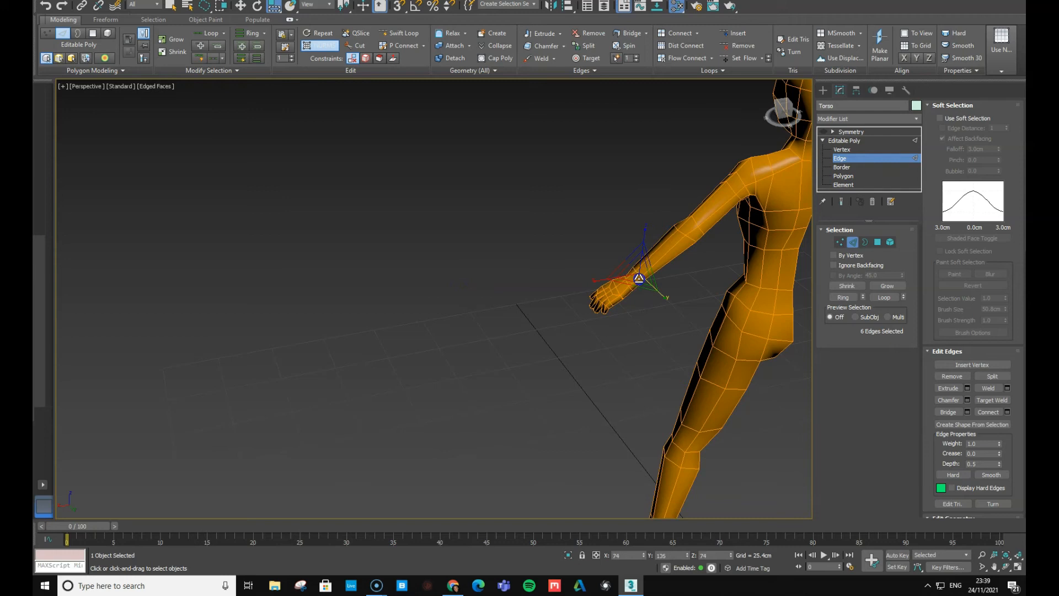
pyautogui.keyDown('alt'); pyautogui.moveTo(632, 311); pyautogui.dragTo(731, 262, button='middle'); pyautogui.keyUp('alt')
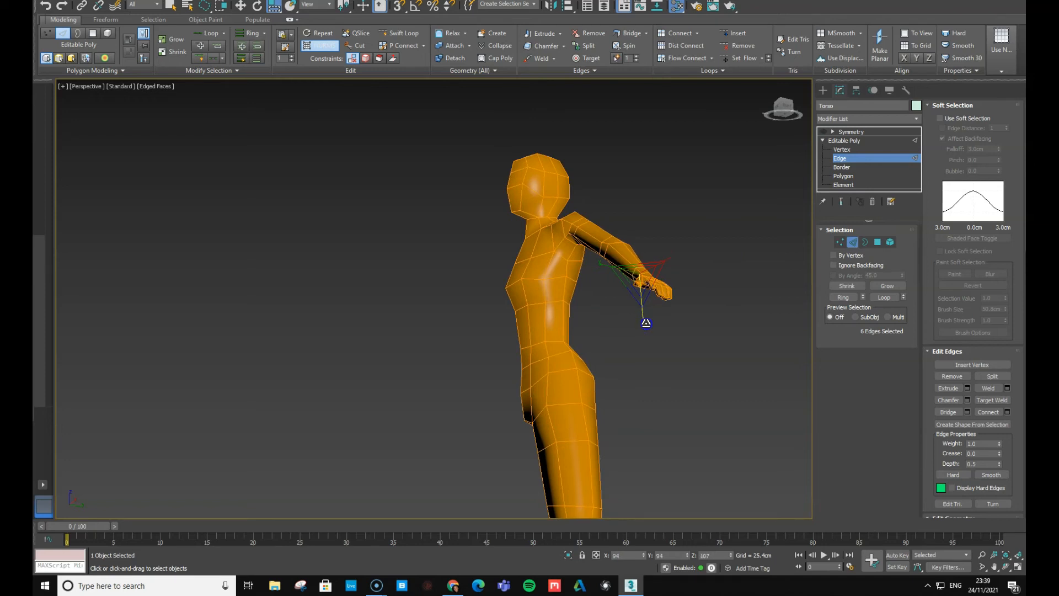
pyautogui.keyDown('alt'); pyautogui.moveTo(646, 323); pyautogui.dragTo(666, 369, button='middle'); pyautogui.keyUp('alt')
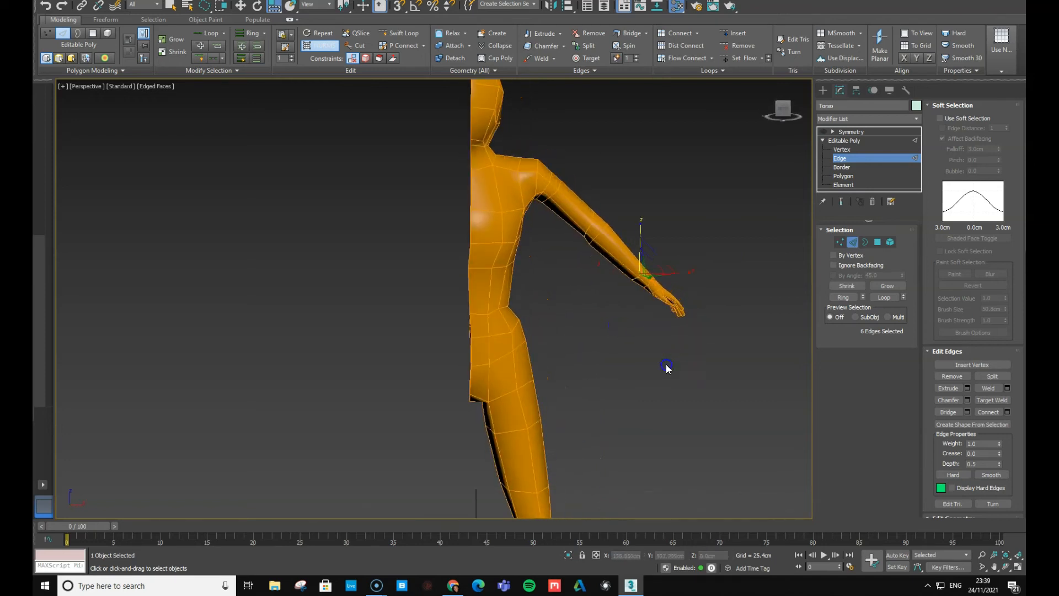
pyautogui.keyDown('alt'); pyautogui.moveTo(645, 330); pyautogui.dragTo(618, 349, button='middle'); pyautogui.keyUp('alt')
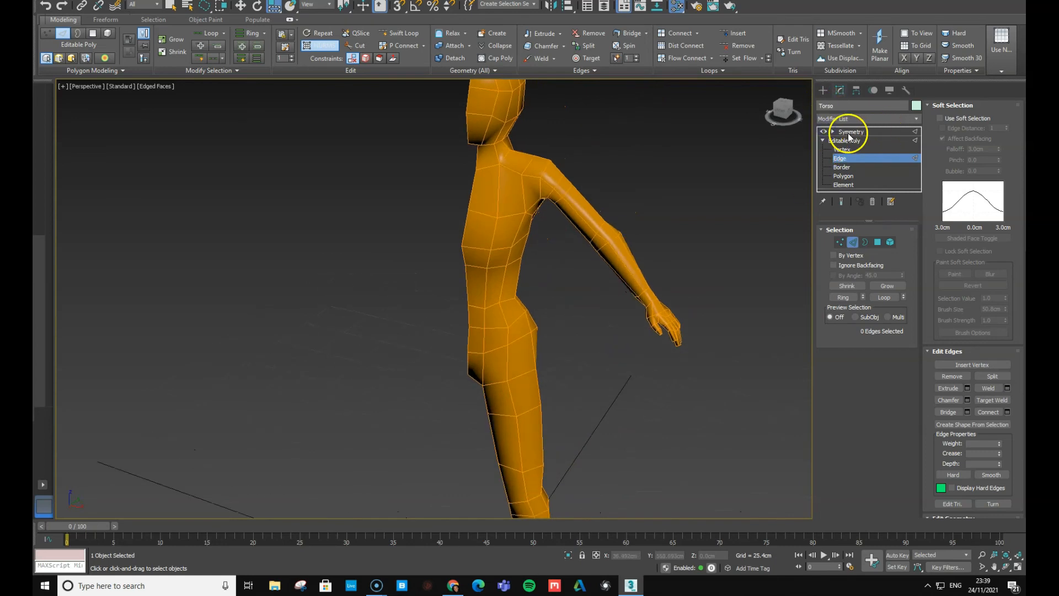
# - Return to the Symmetry modifier level and open the Layer Explorer with the whole mirrored body in view
pyautogui.click(850, 133)
pyautogui.keyDown('alt'); pyautogui.moveTo(564, 288); pyautogui.dragTo(520, 346, button='middle'); pyautogui.keyUp('alt')
pyautogui.click(218, 9)
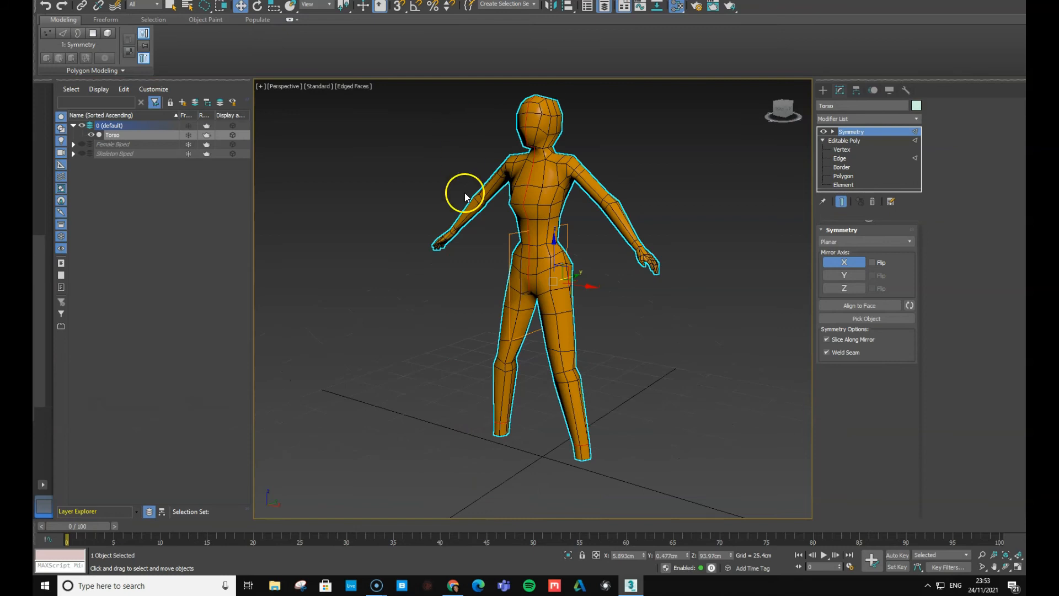
pyautogui.keyDown('alt'); pyautogui.moveTo(529, 253); pyautogui.dragTo(586, 318, button='middle'); pyautogui.keyUp('alt')
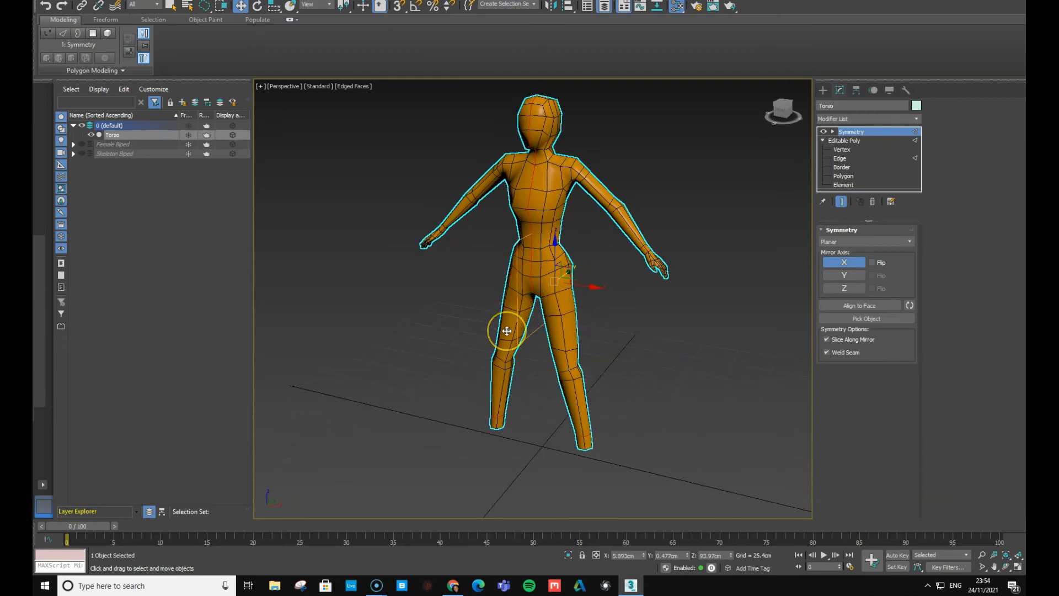
pyautogui.moveTo(495, 333); pyautogui.dragTo(484, 331)
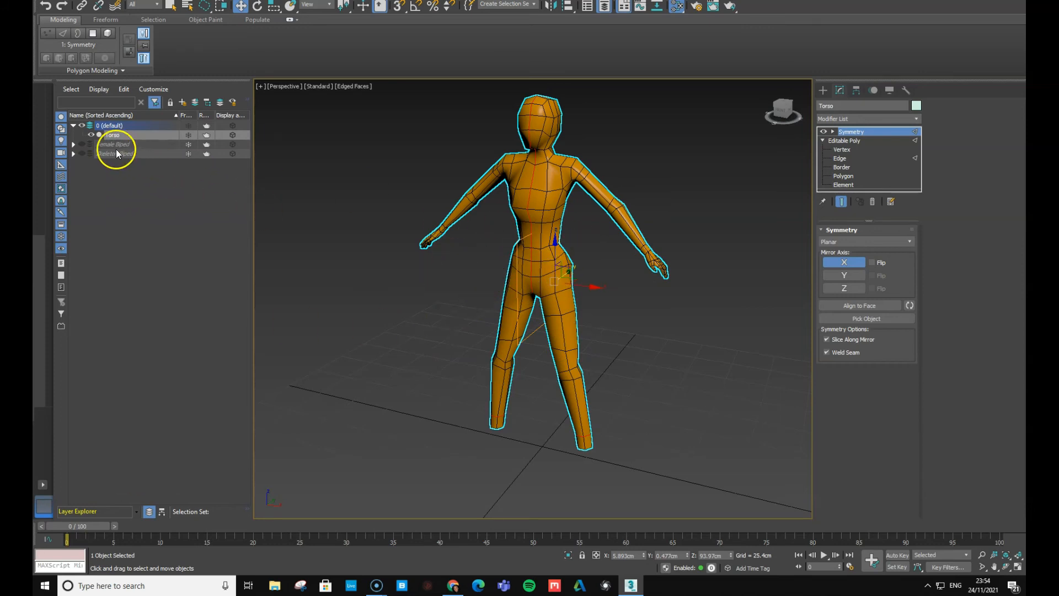
# - Show the Female Biped layer and compare the body mesh with it at the hands, head, torso, legs and feet
pyautogui.click(81, 144)
pyautogui.keyDown('alt'); pyautogui.moveTo(513, 287); pyautogui.dragTo(574, 308, button='middle'); pyautogui.keyUp('alt')
pyautogui.scroll(5, 592, 322)
pyautogui.scroll(-5, 592, 322)
pyautogui.click(626, 257)
pyautogui.keyDown('alt'); pyautogui.moveTo(628, 232); pyautogui.dragTo(565, 267, button='middle'); pyautogui.keyUp('alt')
pyautogui.keyDown('alt'); pyautogui.moveTo(549, 347); pyautogui.dragTo(580, 324, button='middle'); pyautogui.keyUp('alt')
pyautogui.scroll(4, 603, 313)
pyautogui.keyDown('alt'); pyautogui.moveTo(640, 313); pyautogui.dragTo(605, 303, button='middle'); pyautogui.keyUp('alt')
pyautogui.keyDown('alt'); pyautogui.moveTo(546, 221); pyautogui.dragTo(580, 209, button='middle'); pyautogui.keyUp('alt')
pyautogui.keyDown('alt'); pyautogui.moveTo(534, 118); pyautogui.dragTo(525, 243, button='middle'); pyautogui.keyUp('alt')
pyautogui.scroll(3, 549, 275)
pyautogui.keyDown('alt'); pyautogui.moveTo(548, 277); pyautogui.dragTo(541, 278, button='middle'); pyautogui.keyUp('alt')
pyautogui.moveTo(621, 425); pyautogui.dragTo(619, 303, button='middle')
pyautogui.moveTo(590, 373)
pyautogui.keyDown('alt'); pyautogui.mouseDown(button='middle')
pyautogui.moveTo(508, 368)
pyautogui.moveTo(634, 362)
pyautogui.moveTo(588, 382)
pyautogui.moveTo(573, 374)
pyautogui.mouseUp(button='middle'); pyautogui.keyUp('alt')
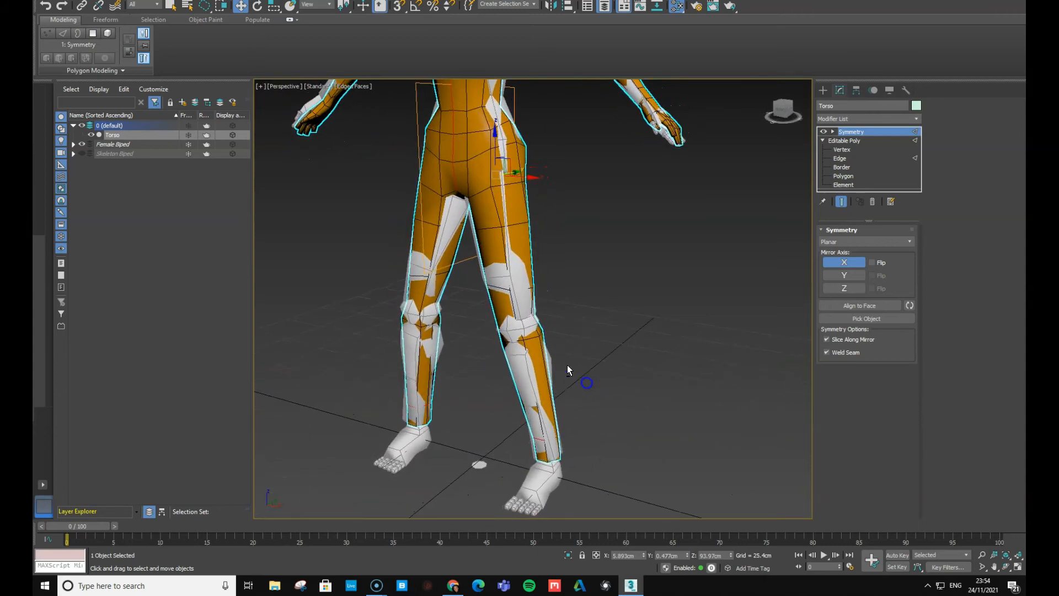
# - Hide the Female Biped layer and look over the mirrored body mesh down to its open leg ends
pyautogui.click(81, 144)
pyautogui.moveTo(545, 326)
pyautogui.keyDown('alt'); pyautogui.mouseDown(button='middle')
pyautogui.moveTo(579, 302)
pyautogui.moveTo(525, 289)
pyautogui.moveTo(535, 316)
pyautogui.mouseUp(button='middle'); pyautogui.keyUp('alt')
pyautogui.moveTo(528, 220); pyautogui.dragTo(586, 359, button='middle')
pyautogui.scroll(-4, 569, 325)
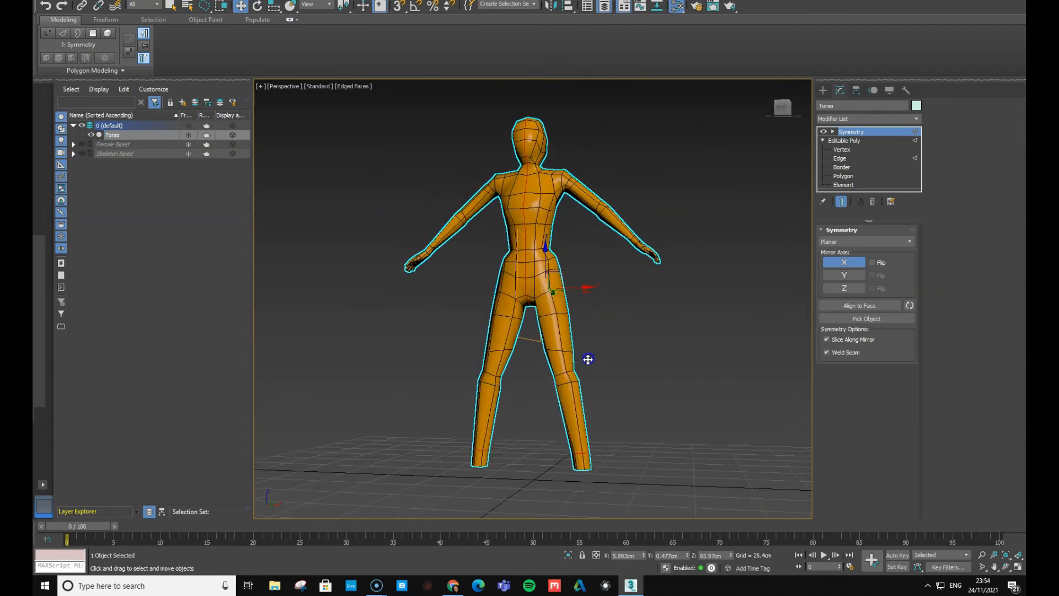
pyautogui.keyDown('alt'); pyautogui.moveTo(601, 464); pyautogui.dragTo(592, 428, button='middle'); pyautogui.keyUp('alt')
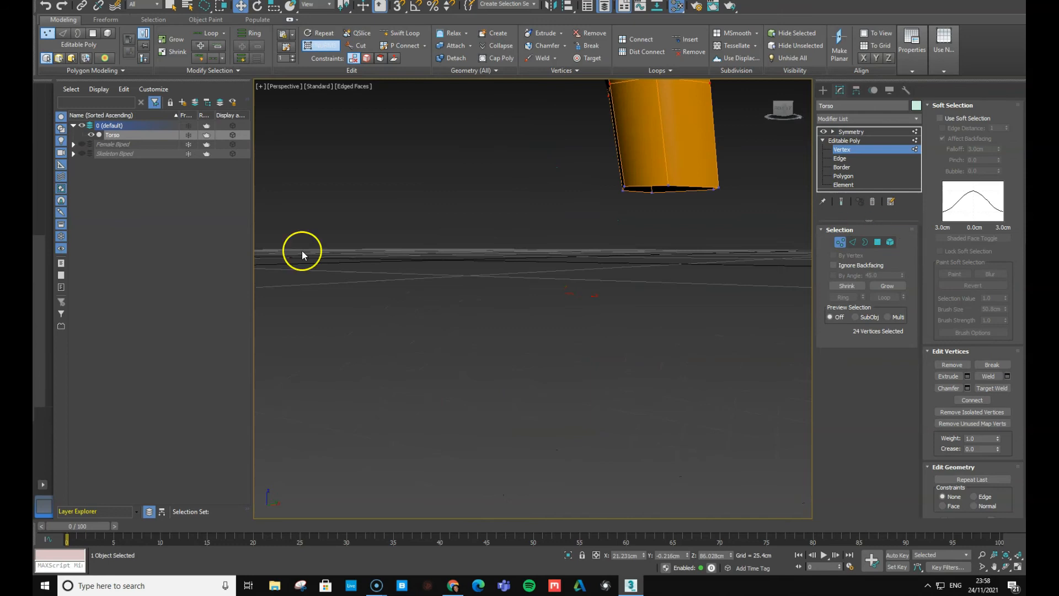
# - Show the Female Biped layer and extend the open ankle border straight down to the base of the heel, at about Z -3.4 cm
pyautogui.click(82, 144)
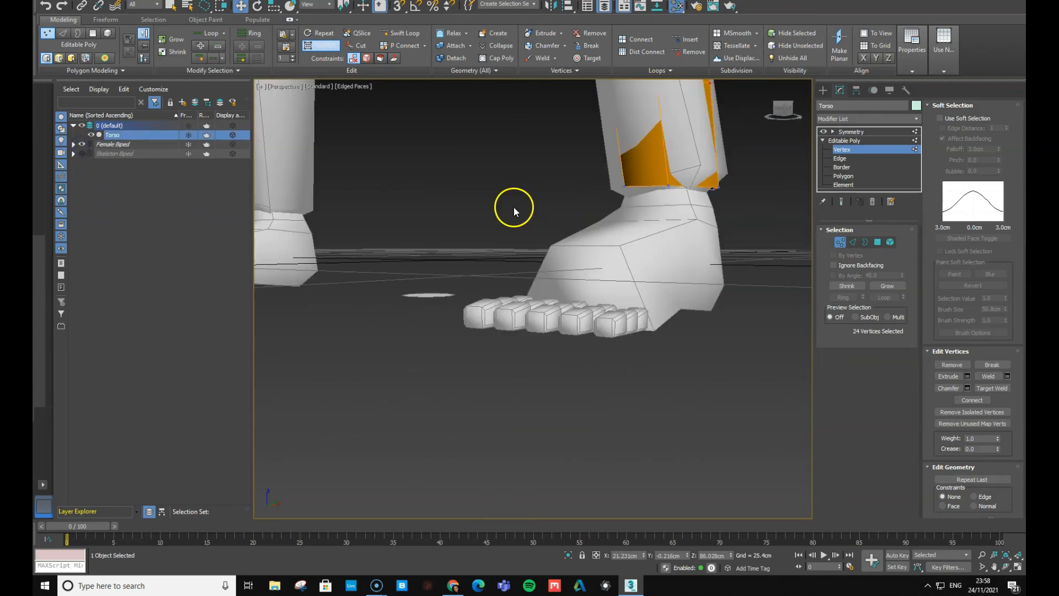
pyautogui.keyDown('alt'); pyautogui.moveTo(625, 248); pyautogui.dragTo(593, 267, button='middle'); pyautogui.keyUp('alt')
pyautogui.moveTo(644, 215); pyautogui.dragTo(638, 300, button='middle')
pyautogui.scroll(-3, 740, 218)
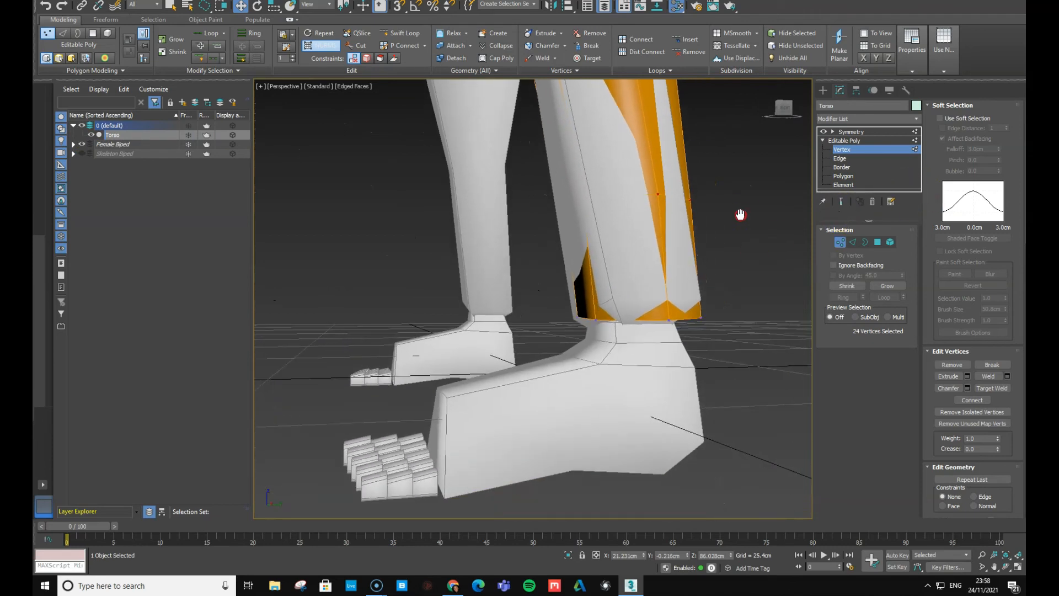
pyautogui.click(842, 167)
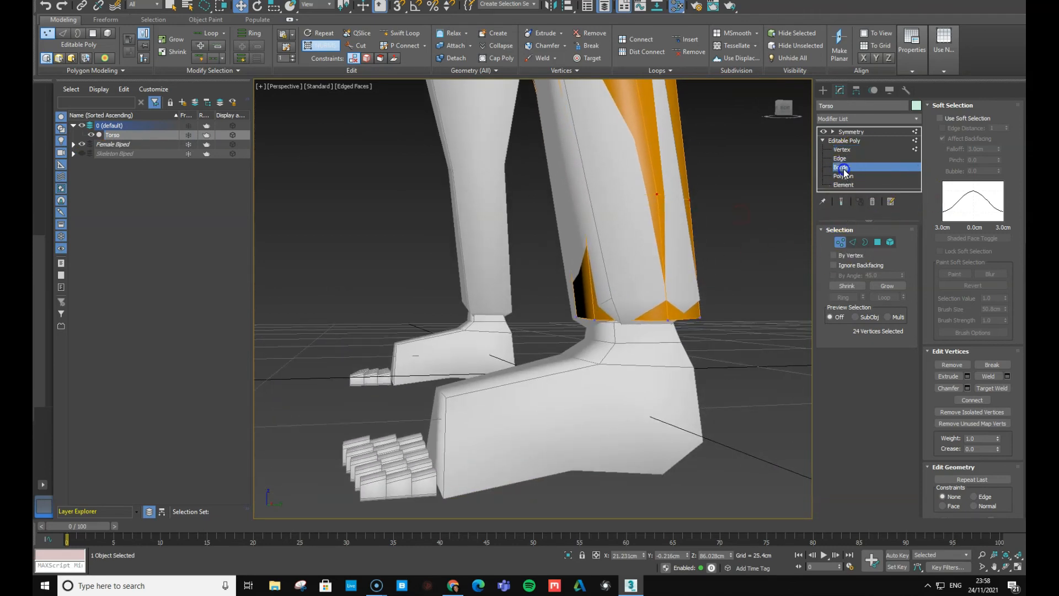
pyautogui.keyDown('alt'); pyautogui.moveTo(682, 321); pyautogui.dragTo(696, 377, button='middle'); pyautogui.keyUp('alt')
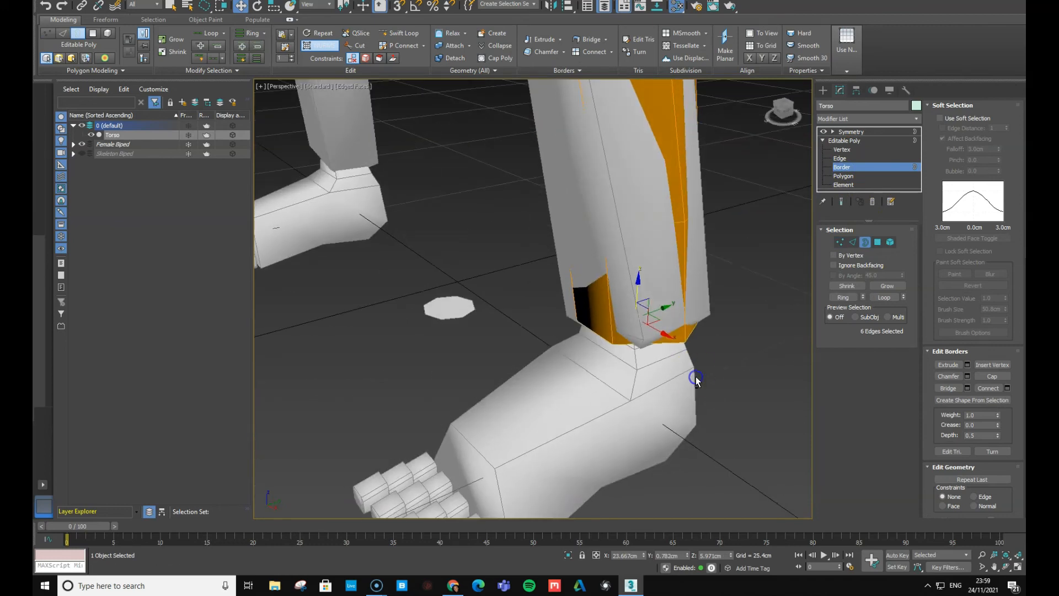
pyautogui.moveTo(639, 289); pyautogui.dragTo(670, 384)
pyautogui.keyDown('alt'); pyautogui.moveTo(776, 460); pyautogui.dragTo(750, 407, button='middle'); pyautogui.keyUp('alt')
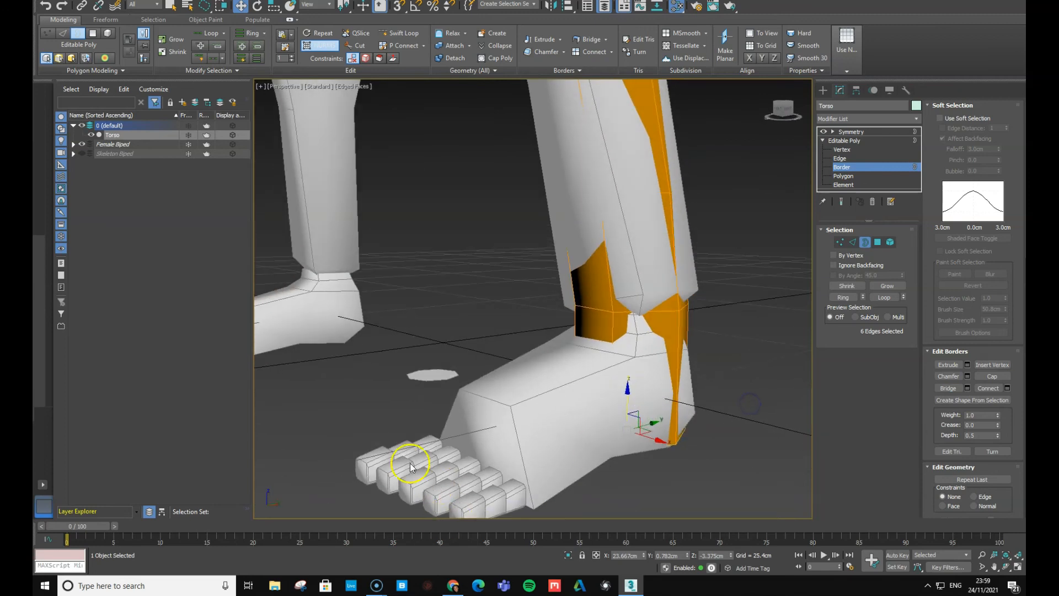
# - Check the extension against the biped's heel, hide the Female Biped layer and cap the open border at the leg's lower end
pyautogui.keyDown('alt'); pyautogui.moveTo(714, 445); pyautogui.dragTo(649, 413, button='middle'); pyautogui.keyUp('alt')
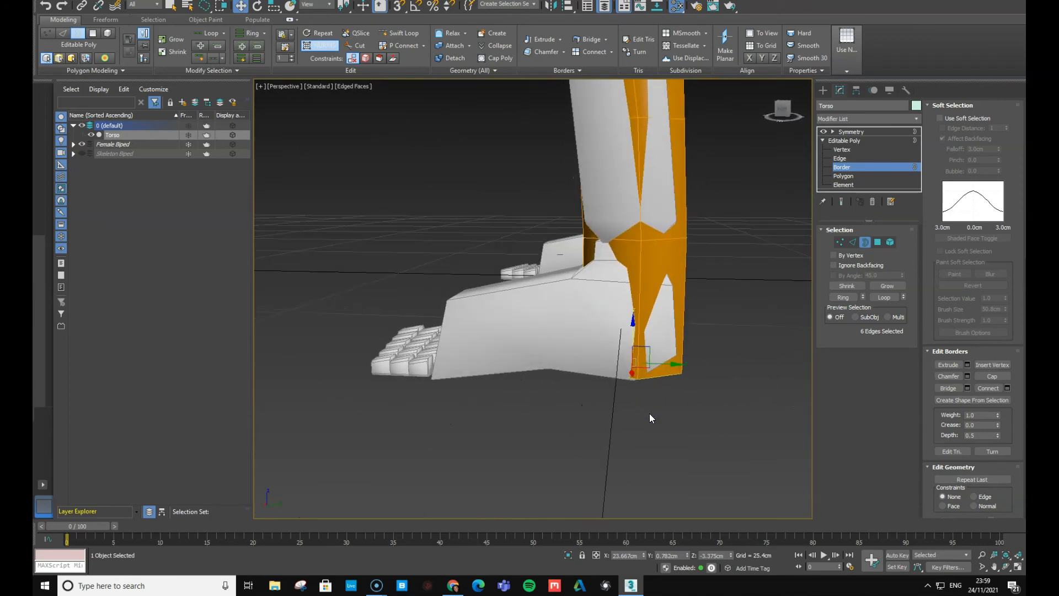
pyautogui.moveTo(634, 390)
pyautogui.keyDown('alt'); pyautogui.mouseDown(button='middle')
pyautogui.moveTo(664, 408)
pyautogui.moveTo(660, 375)
pyautogui.moveTo(625, 388)
pyautogui.mouseUp(button='middle'); pyautogui.keyUp('alt')
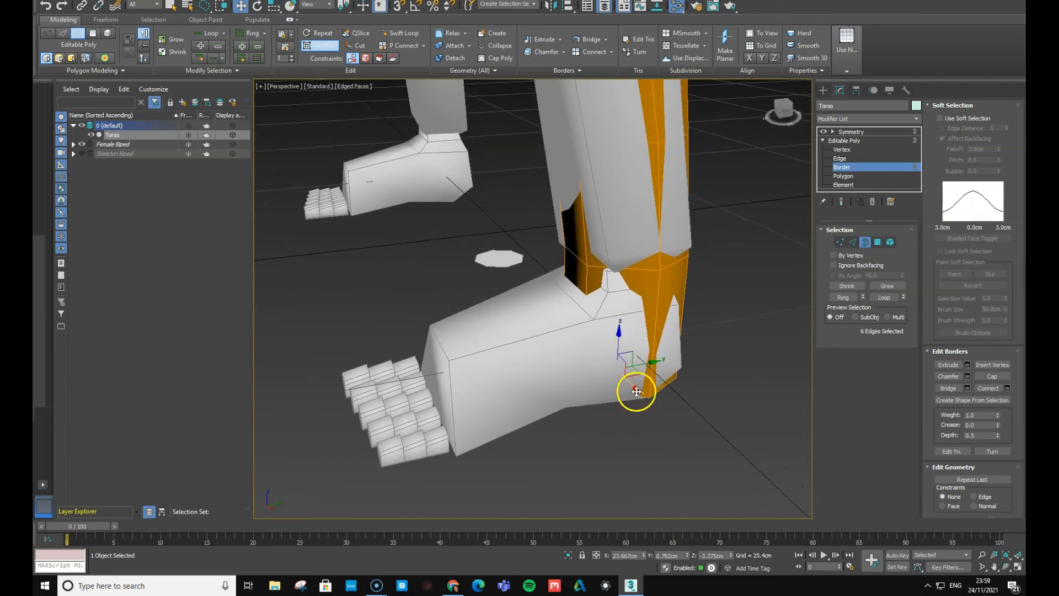
pyautogui.keyDown('alt'); pyautogui.moveTo(627, 357); pyautogui.dragTo(594, 323, button='middle'); pyautogui.keyUp('alt')
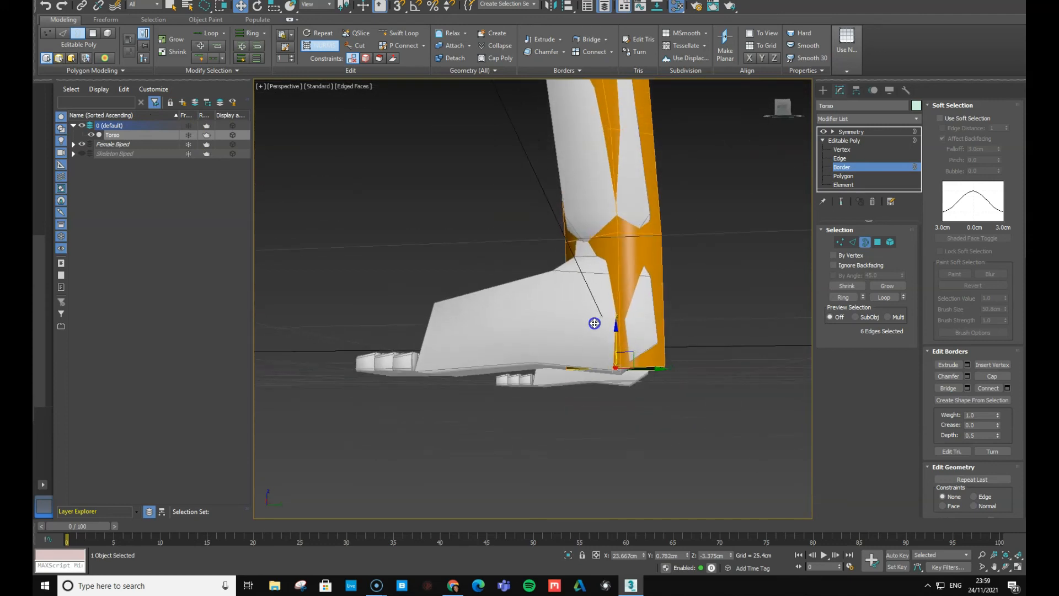
pyautogui.click(81, 144)
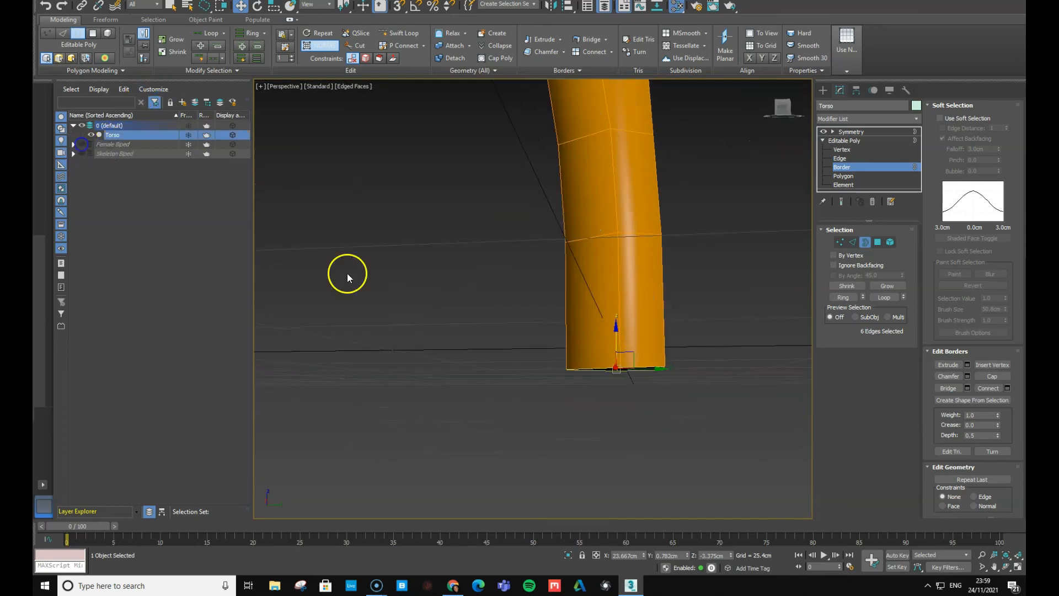
pyautogui.click(1002, 376)
pyautogui.keyDown('alt'); pyautogui.moveTo(758, 382); pyautogui.dragTo(689, 404, button='middle'); pyautogui.keyUp('alt')
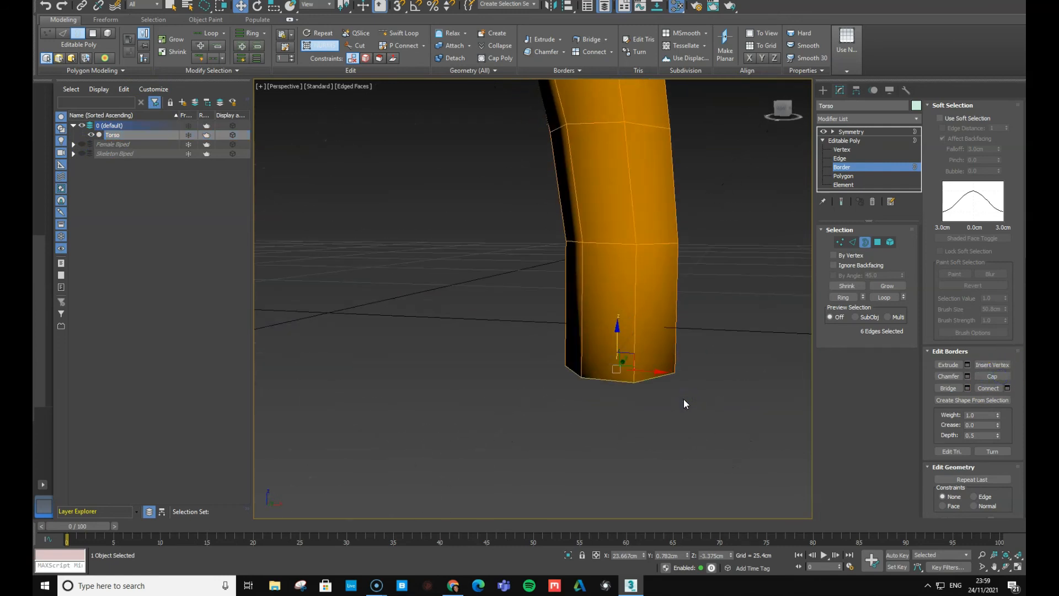
# - Select the three front polygons below the ankle and extrude them forward to the toes, with the Female Biped layer shown for reference
pyautogui.press('4')
pyautogui.click(650, 329)
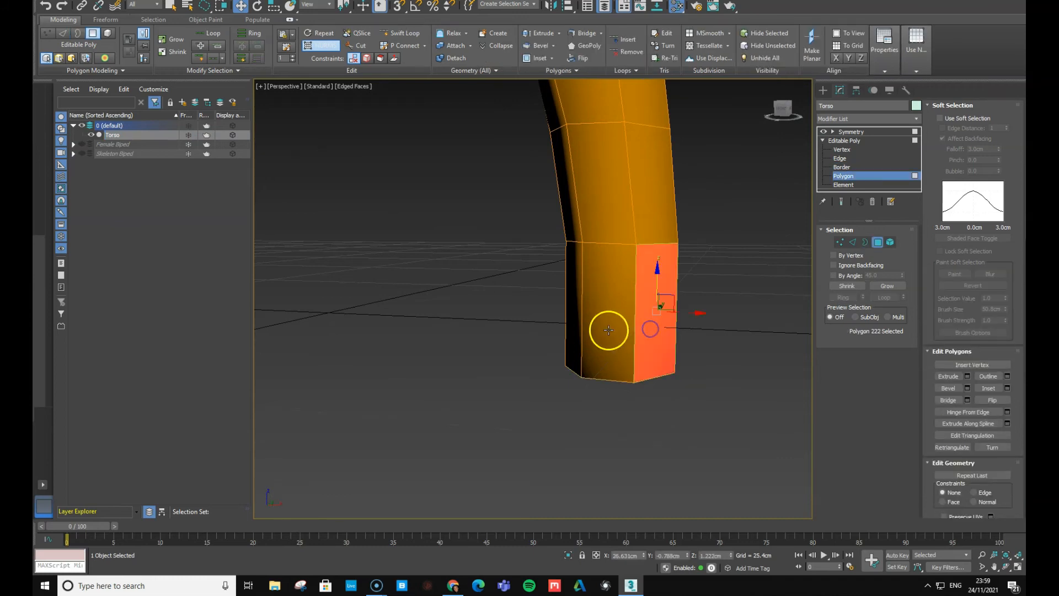
pyautogui.keyDown('ctrl'); pyautogui.click(609, 330); pyautogui.keyUp('ctrl')
pyautogui.keyDown('ctrl'); pyautogui.click(573, 317); pyautogui.keyUp('ctrl')
pyautogui.keyDown('alt'); pyautogui.moveTo(686, 366); pyautogui.dragTo(639, 364, button='middle'); pyautogui.keyUp('alt')
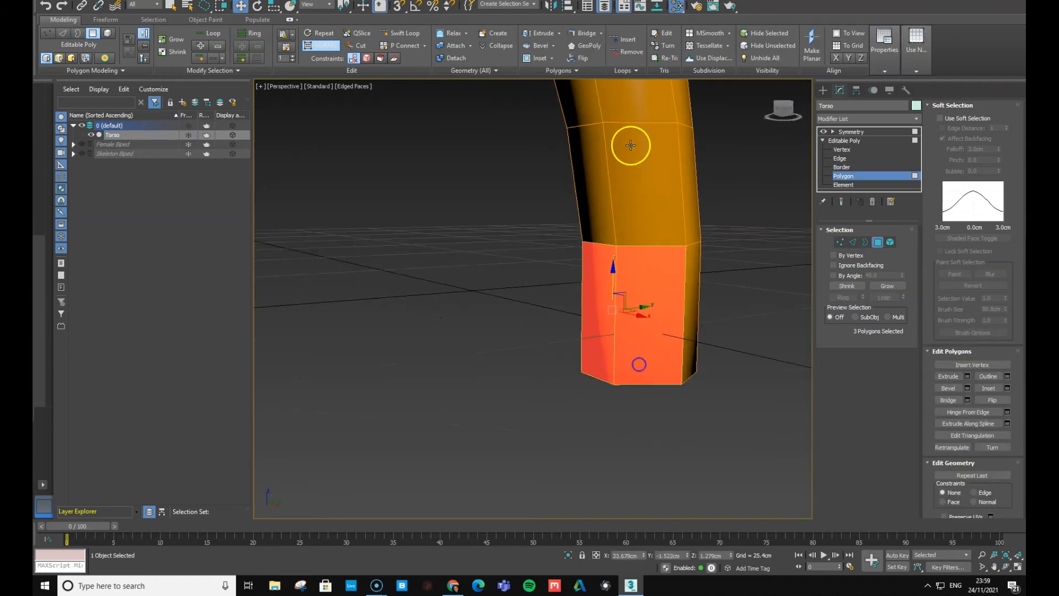
pyautogui.click(82, 144)
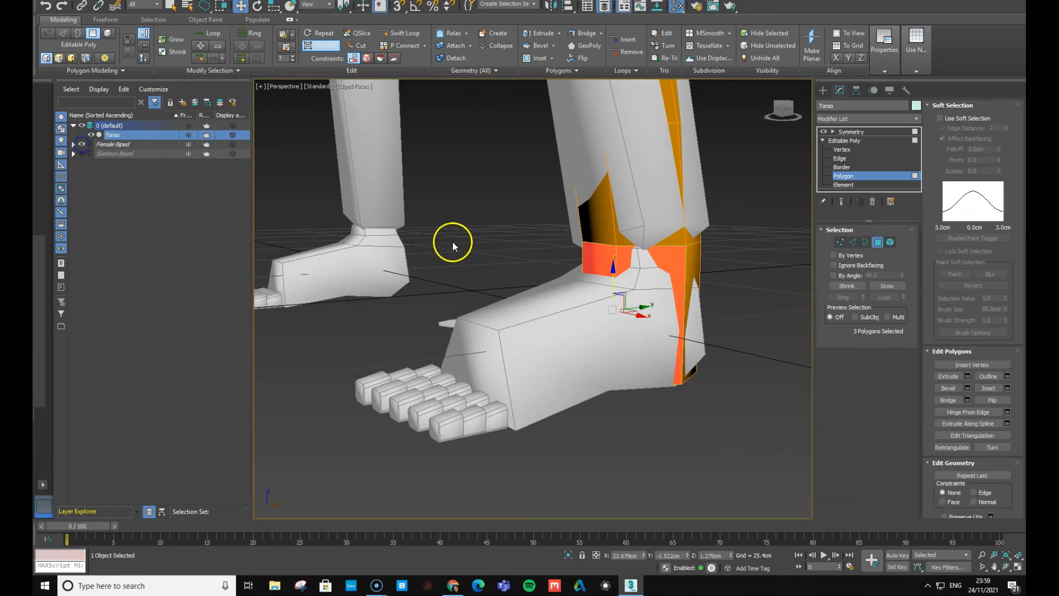
pyautogui.click(534, 34)
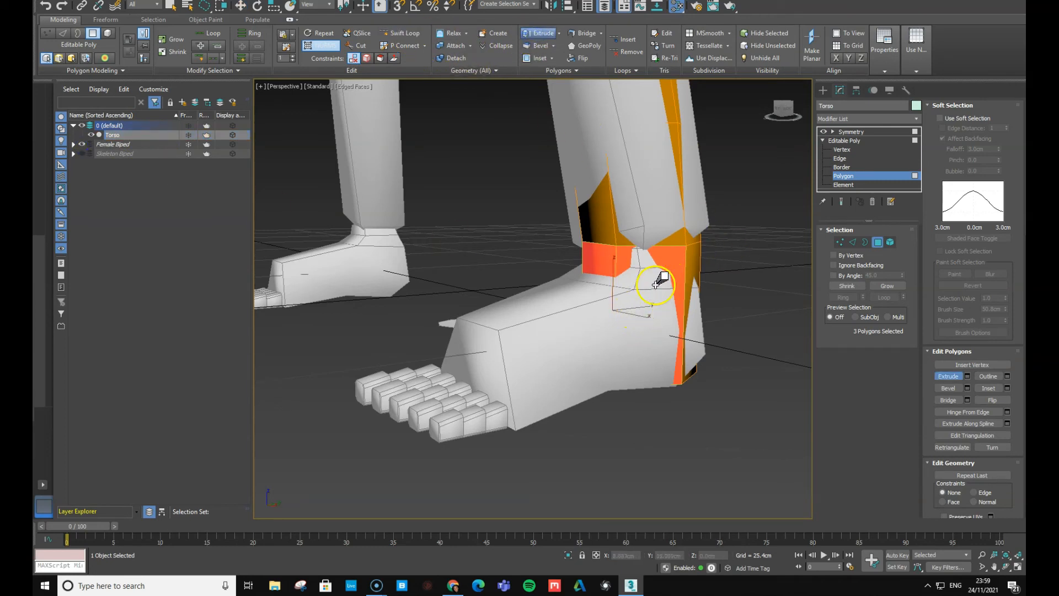
pyautogui.moveTo(671, 271); pyautogui.dragTo(815, 250)
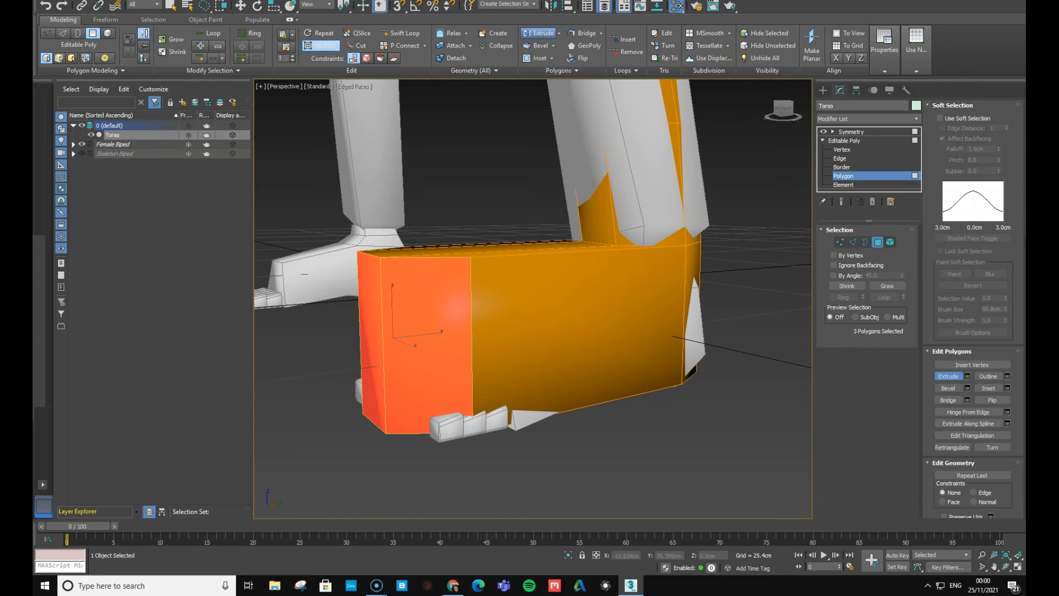
# - Move the inner vertical edge at the front of the foot outward to about X 18.6 cm, towards the big toe
pyautogui.keyDown('alt'); pyautogui.moveTo(649, 349); pyautogui.dragTo(702, 390, button='middle'); pyautogui.keyUp('alt')
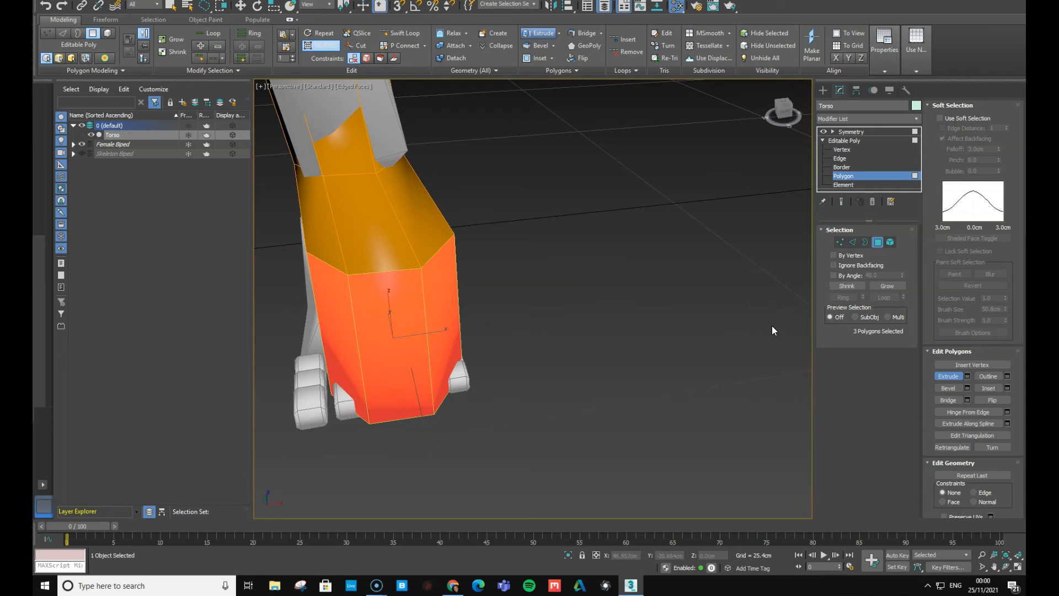
pyautogui.press('2')
pyautogui.click(327, 331)
pyautogui.press('w')
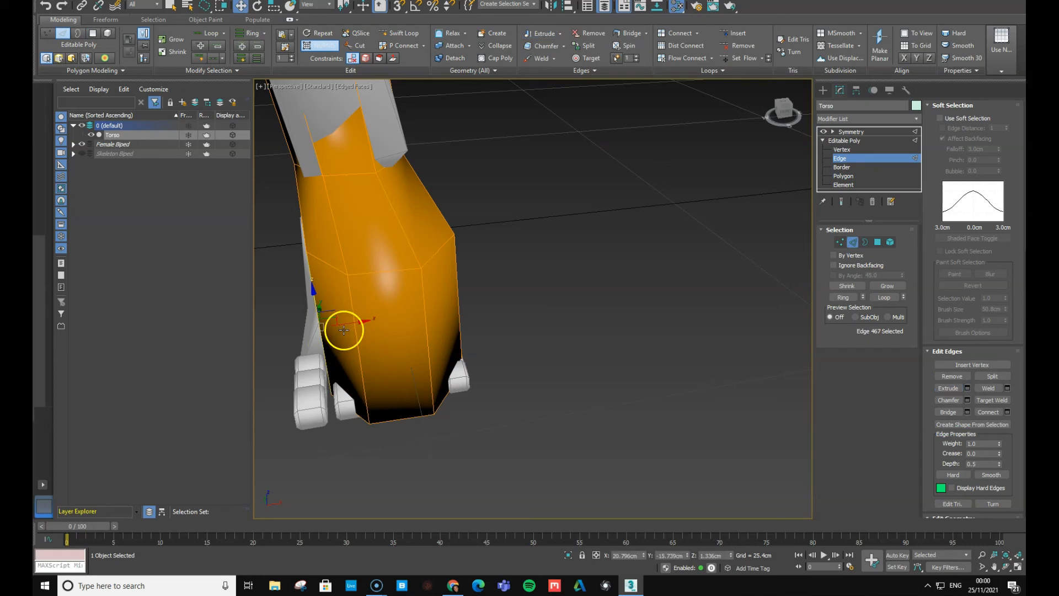
pyautogui.moveTo(348, 325); pyautogui.dragTo(279, 333)
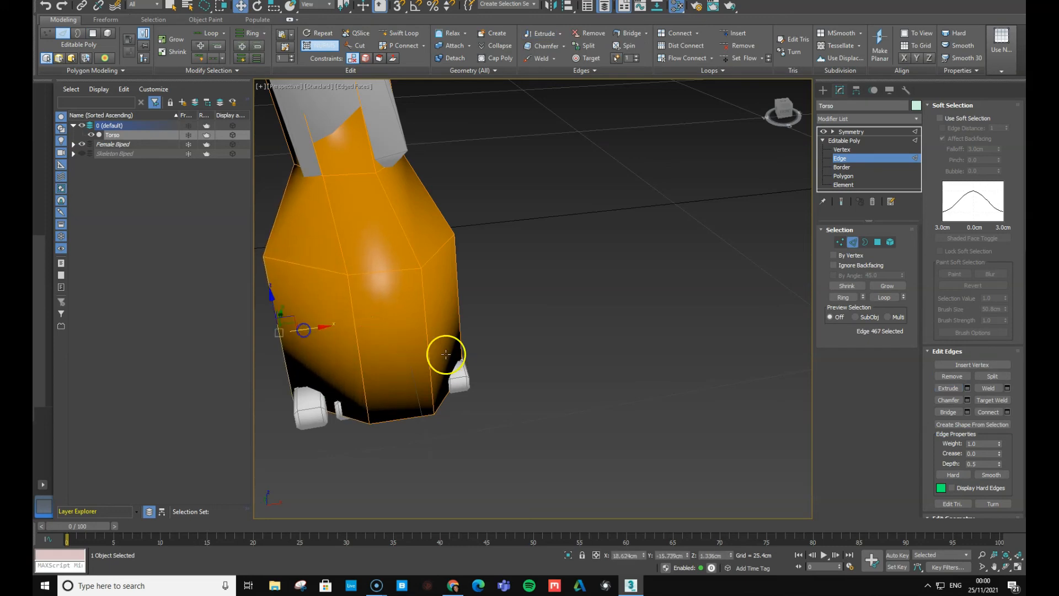
# - Move the outer vertical front edge of the foot outward past the little toe and the inner one forward to about Y -17.9 cm
pyautogui.click(456, 315)
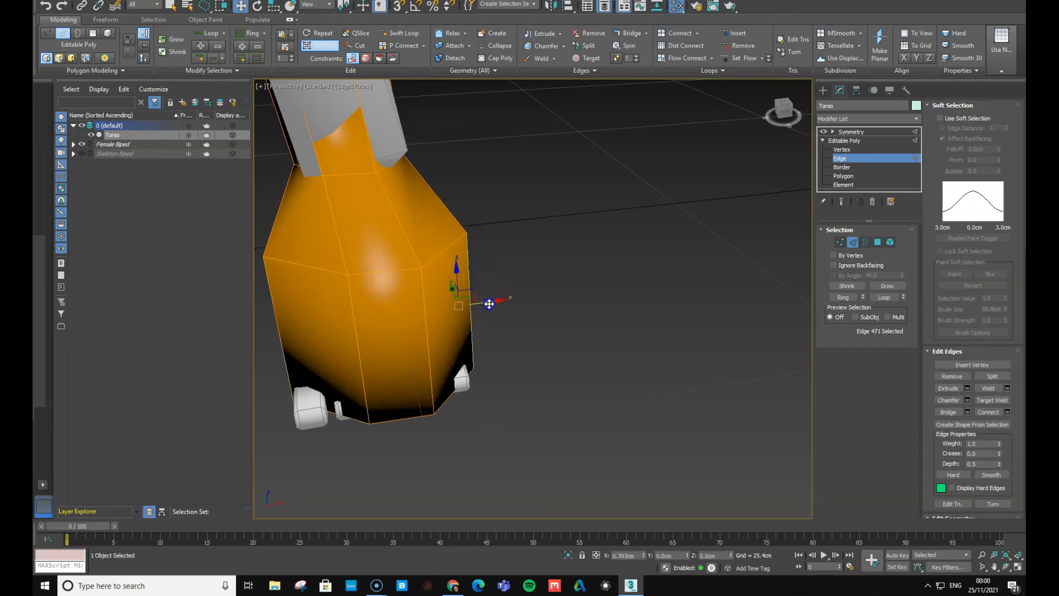
pyautogui.moveTo(494, 304)
pyautogui.keyDown('alt'); pyautogui.mouseDown(button='middle')
pyautogui.moveTo(492, 318)
pyautogui.moveTo(598, 300)
pyautogui.moveTo(612, 333)
pyautogui.mouseUp(button='middle'); pyautogui.keyUp('alt')
pyautogui.click(462, 370)
pyautogui.click(329, 386)
pyautogui.moveTo(330, 386); pyautogui.dragTo(311, 405)
pyautogui.click(297, 383)
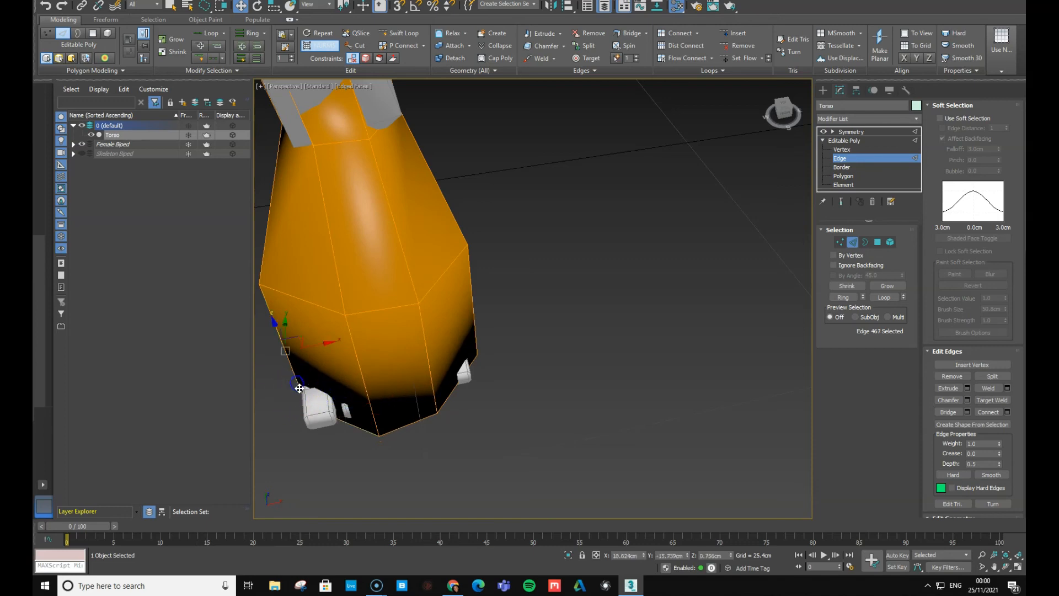
pyautogui.moveTo(285, 330); pyautogui.dragTo(293, 362)
# - Set the opacity of the body's Standard Surface material to a mid grey of about 0.62 to see the biped's foot through it
pyautogui.keyDown('alt'); pyautogui.moveTo(334, 378); pyautogui.dragTo(740, 326, button='middle'); pyautogui.keyUp('alt')
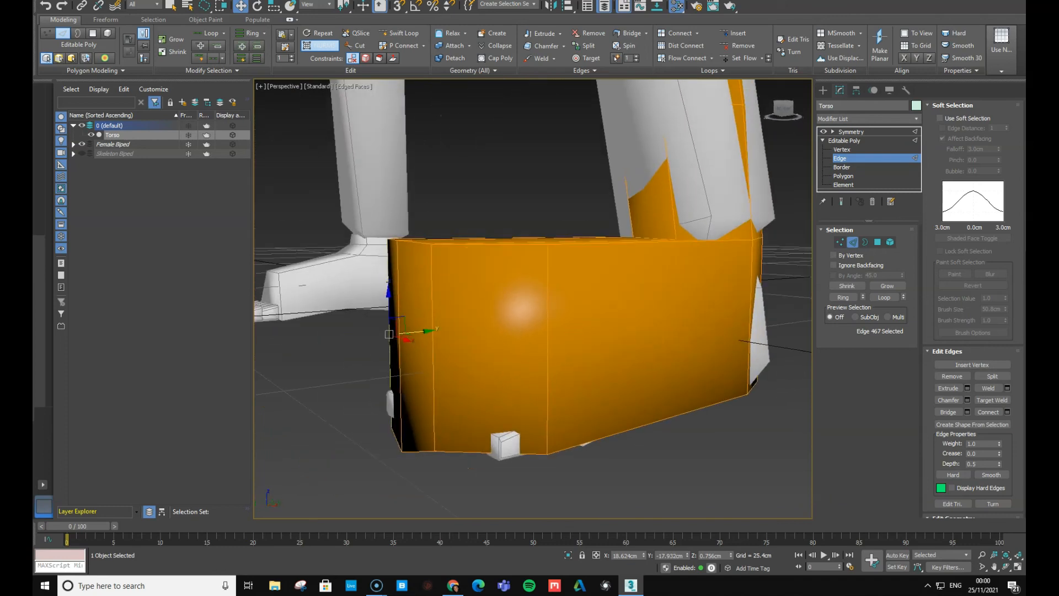
pyautogui.moveTo(331, 94); pyautogui.dragTo(332, 79)
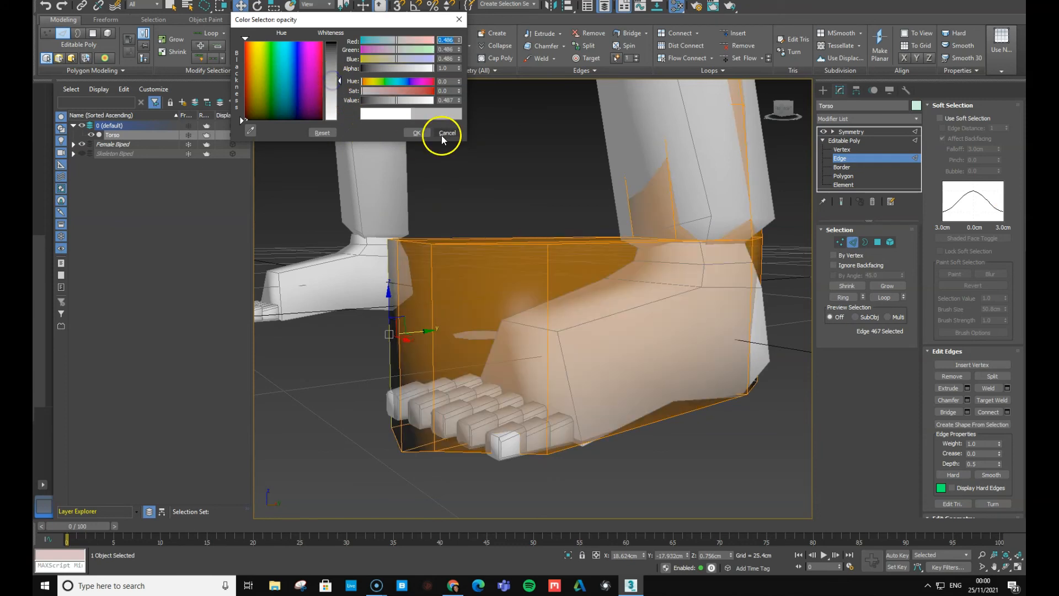
pyautogui.click(417, 133)
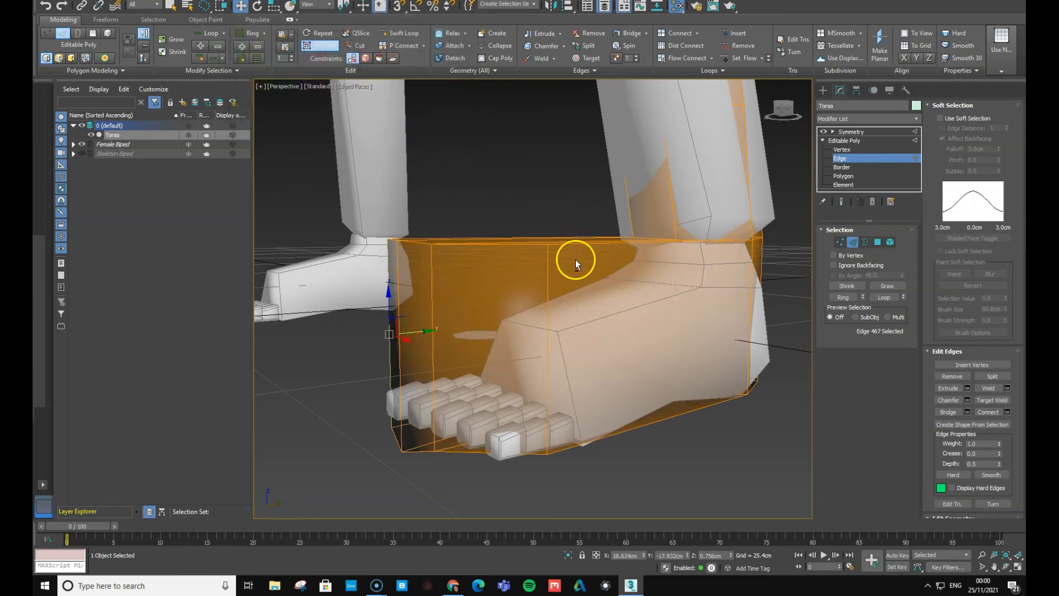
pyautogui.keyDown('alt'); pyautogui.moveTo(679, 284); pyautogui.dragTo(630, 297, button='middle'); pyautogui.keyUp('alt')
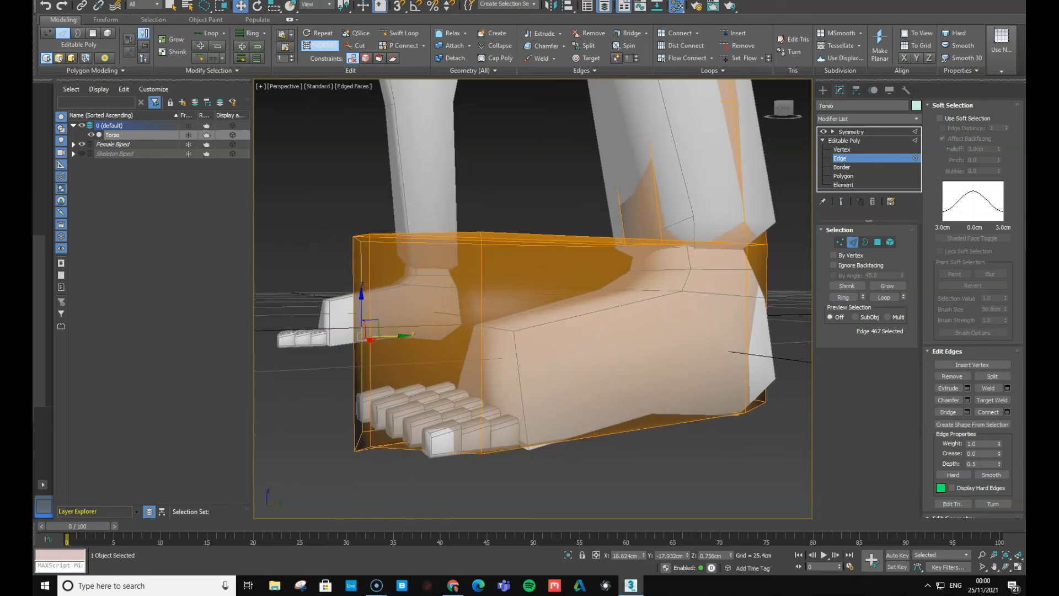
pyautogui.press('m')
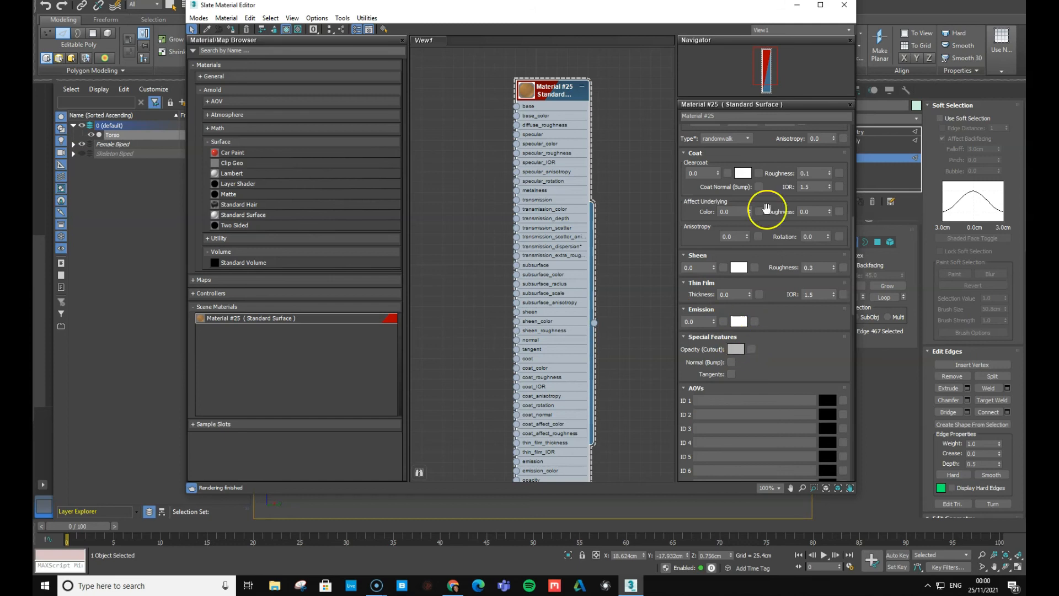
pyautogui.click(737, 349)
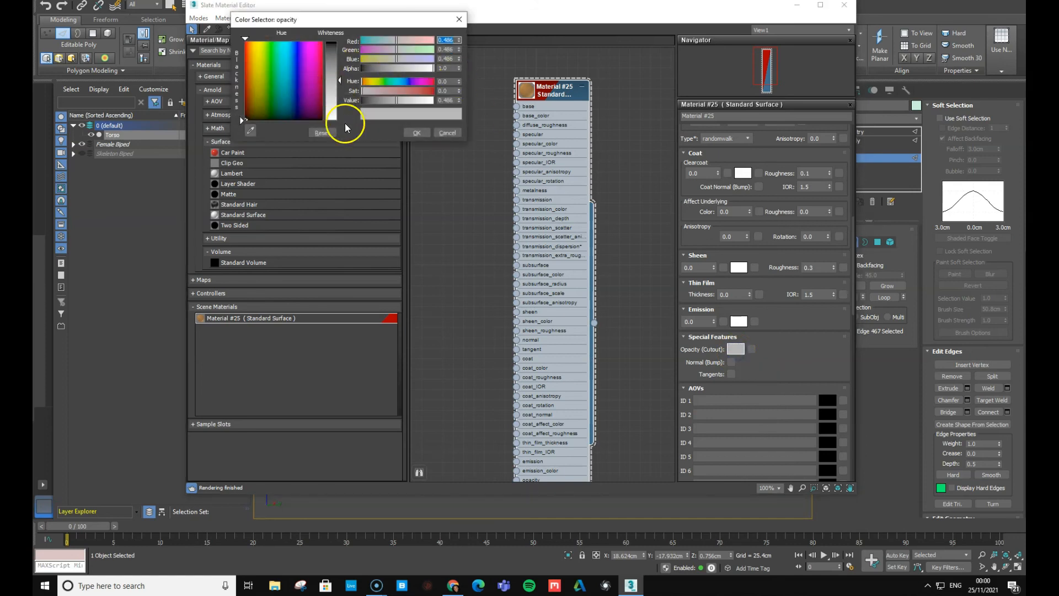
pyautogui.moveTo(336, 98); pyautogui.dragTo(338, 120)
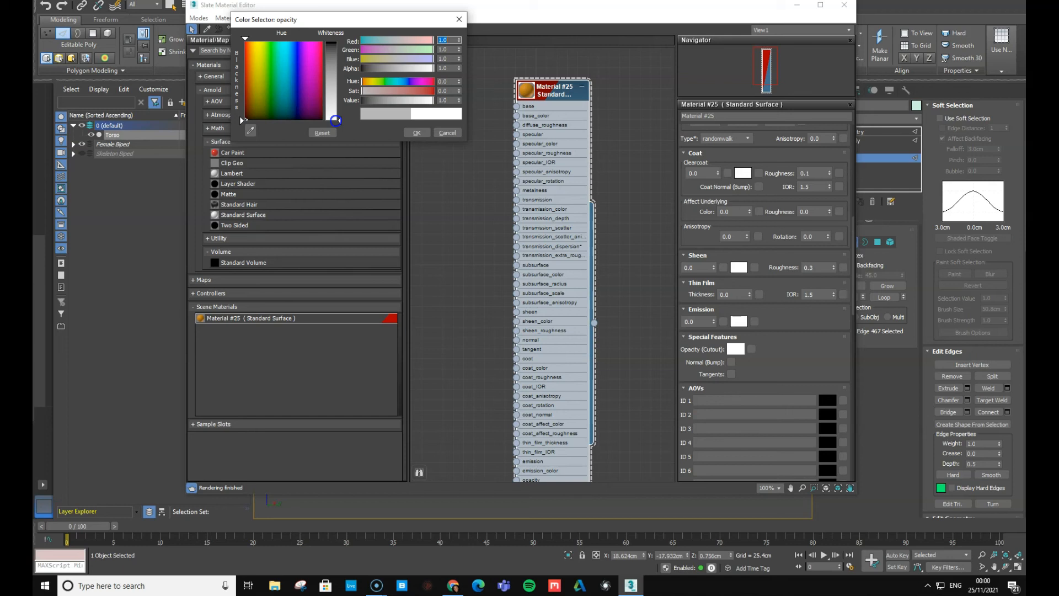
pyautogui.moveTo(336, 121); pyautogui.dragTo(327, 87)
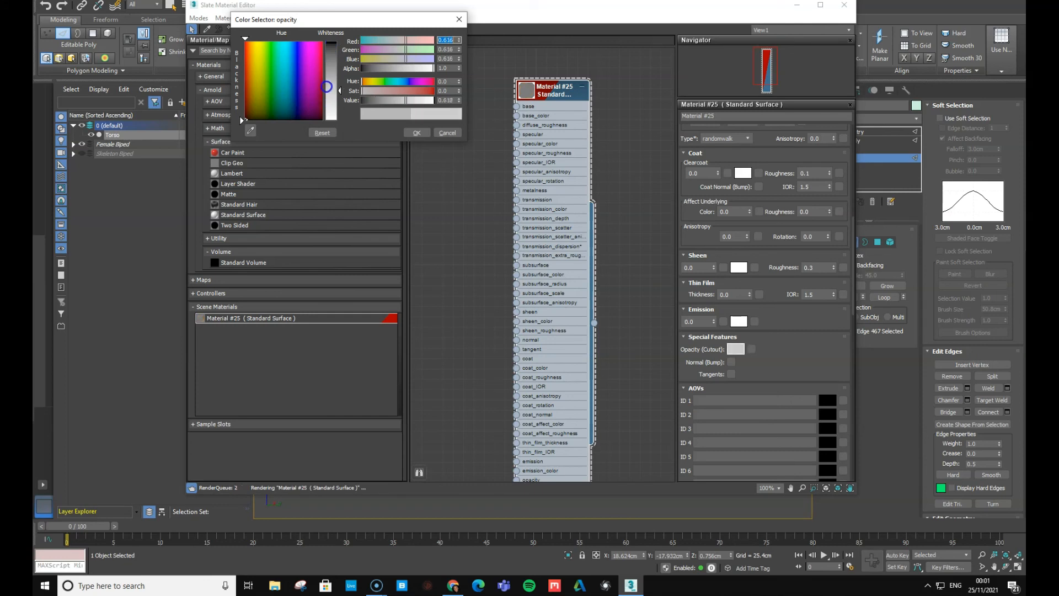
pyautogui.click(417, 132)
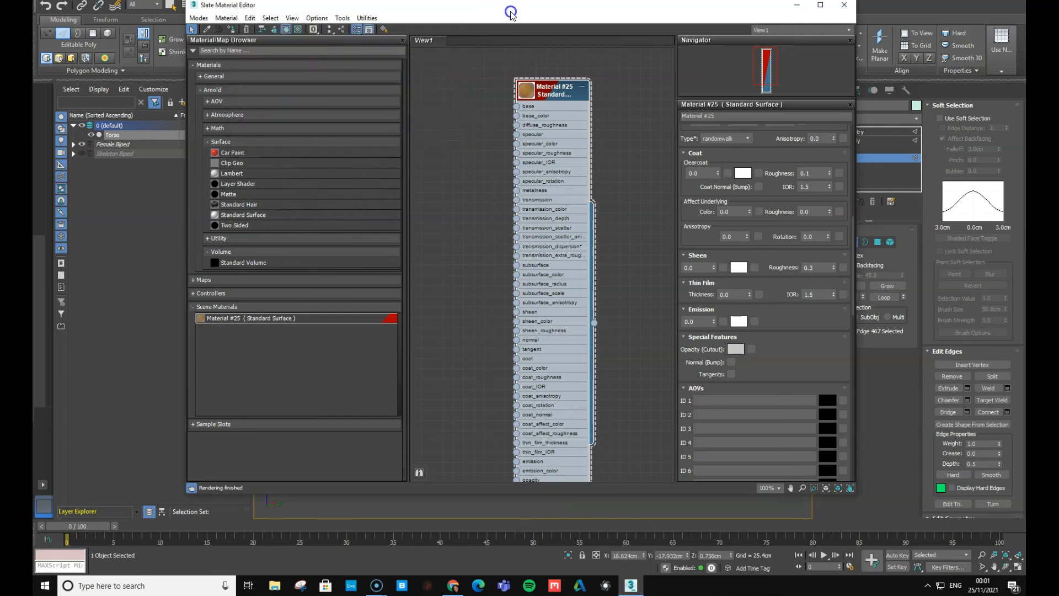
pyautogui.press('m')
# - Select the four upper vertices at the front of the foot and lower them to toe height, at about Z -0.66 cm
pyautogui.keyDown('alt'); pyautogui.moveTo(590, 429); pyautogui.dragTo(566, 433, button='middle'); pyautogui.keyUp('alt')
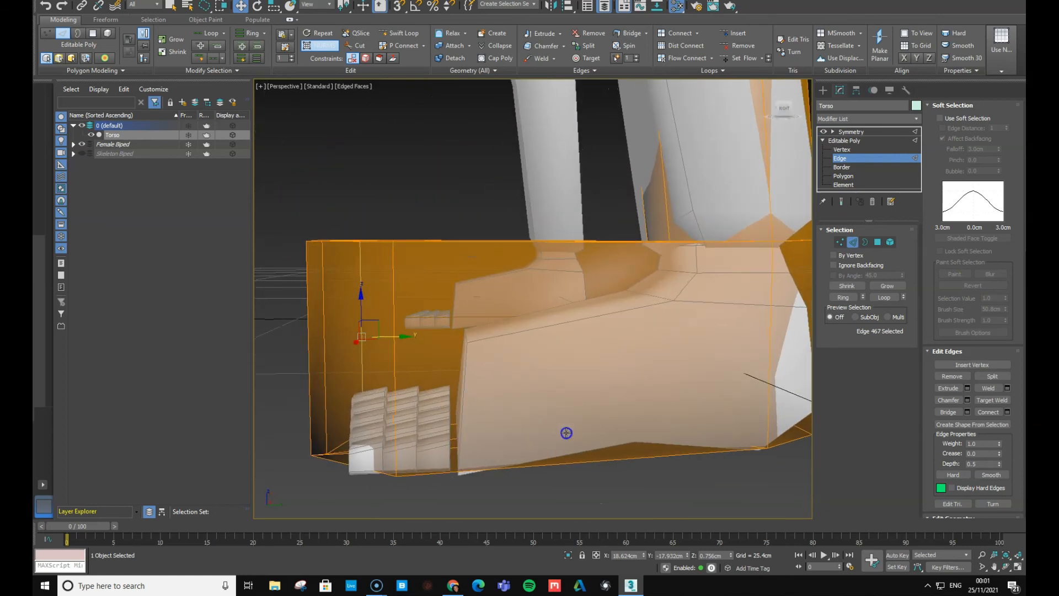
pyautogui.press('1')
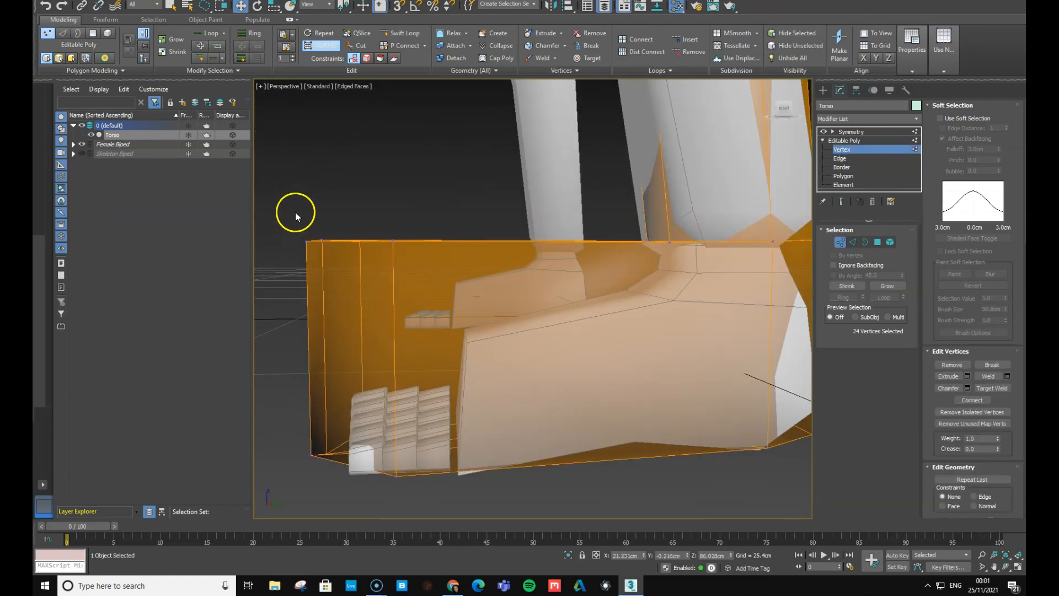
pyautogui.moveTo(500, 229); pyautogui.dragTo(507, 251)
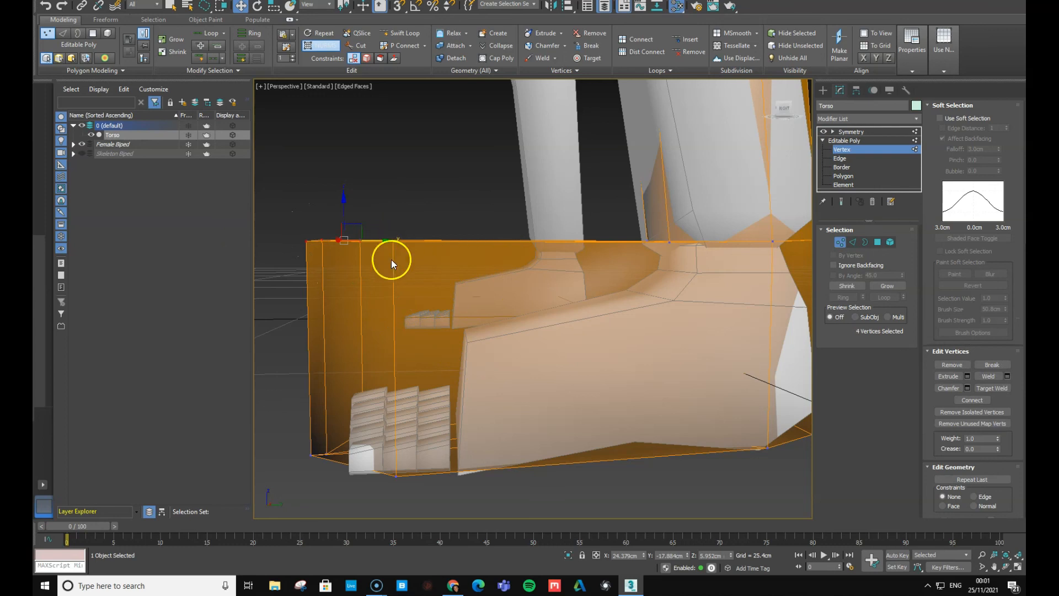
pyautogui.moveTo(344, 207); pyautogui.dragTo(376, 350)
pyautogui.keyDown('alt'); pyautogui.moveTo(561, 459); pyautogui.dragTo(617, 379, button='middle'); pyautogui.keyUp('alt')
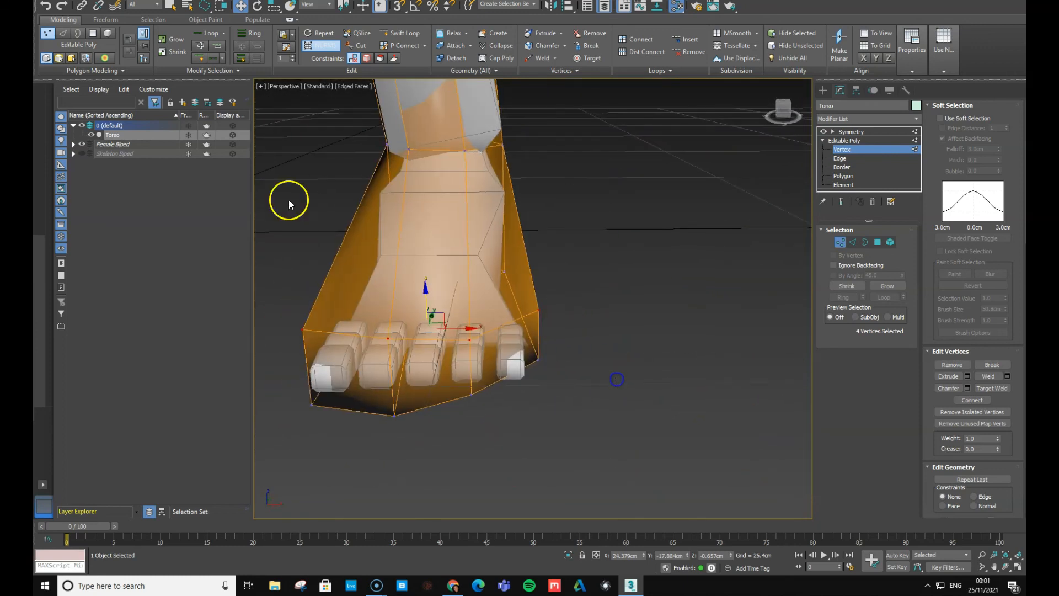
# - Hide the Female Biped layer and insert an edge loop across the middle of the foot with Swift Loop, at about Y -10.6 cm
pyautogui.click(82, 144)
pyautogui.keyDown('alt'); pyautogui.moveTo(626, 307); pyautogui.dragTo(750, 281, button='middle'); pyautogui.keyUp('alt')
pyautogui.scroll(3, 636, 248)
pyautogui.moveTo(646, 339)
pyautogui.keyDown('alt'); pyautogui.mouseDown(button='middle')
pyautogui.moveTo(634, 305)
pyautogui.moveTo(664, 330)
pyautogui.moveTo(634, 343)
pyautogui.mouseUp(button='middle'); pyautogui.keyUp('alt')
pyautogui.click(395, 34)
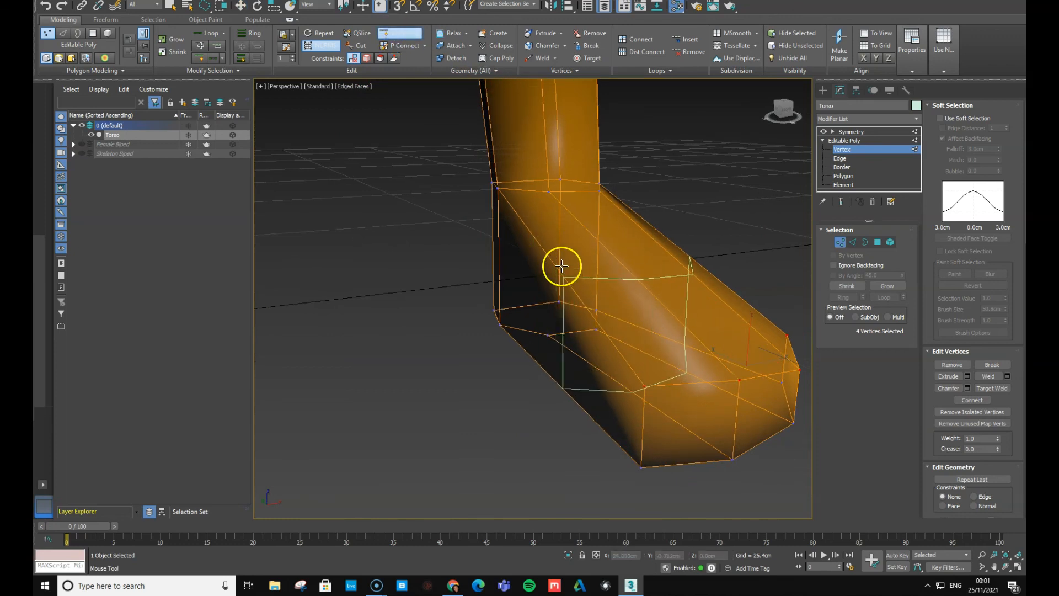
pyautogui.click(568, 283)
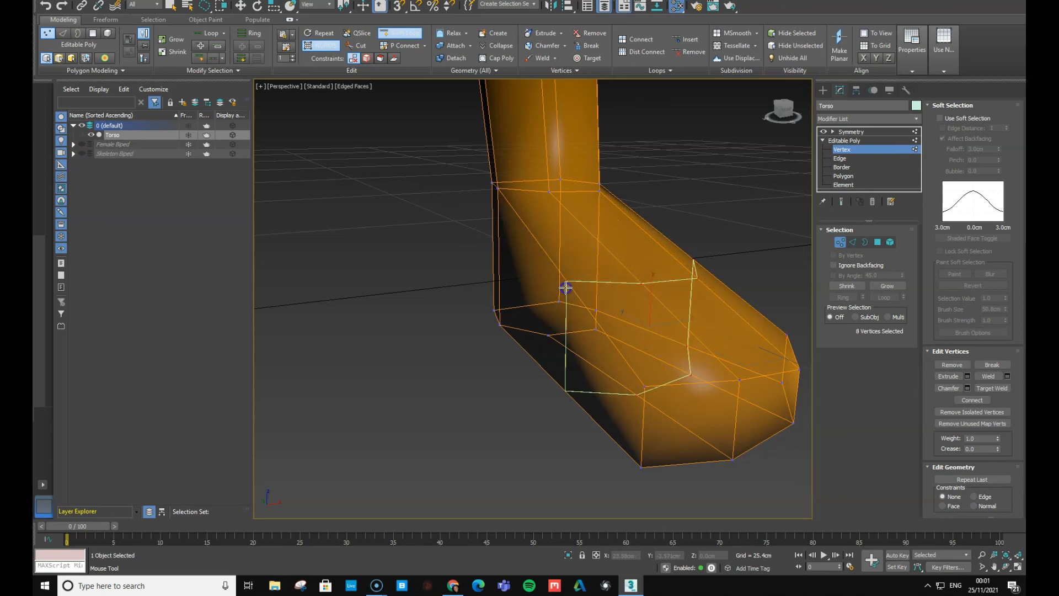
pyautogui.keyDown('alt'); pyautogui.moveTo(636, 331); pyautogui.dragTo(683, 319, button='middle'); pyautogui.keyUp('alt')
# - Leave Swift Loop and scale the new mid-foot edge loop up slightly to round out the instep
pyautogui.press('2')
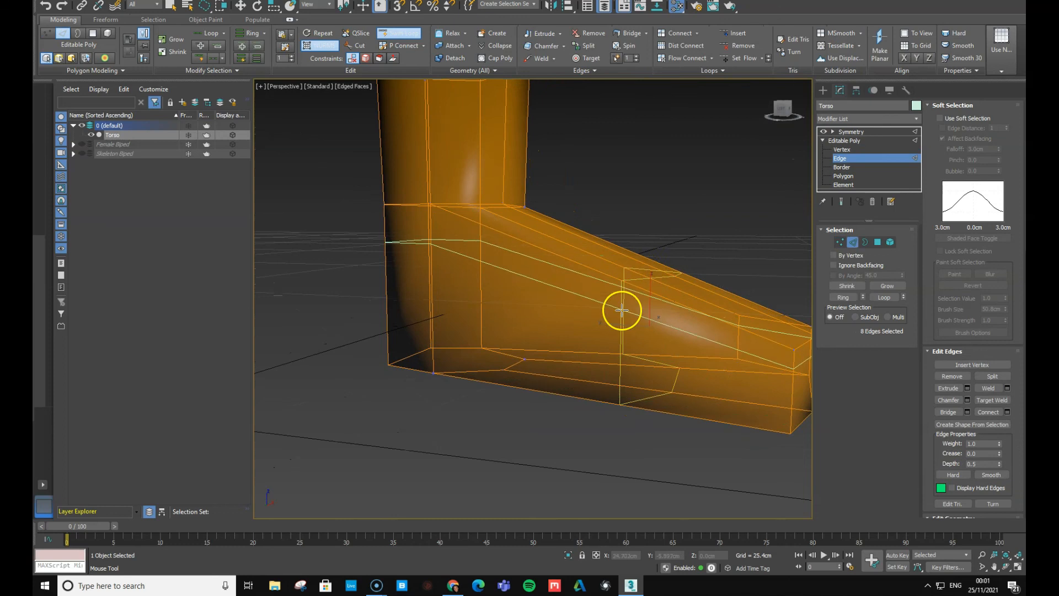
pyautogui.press('w')
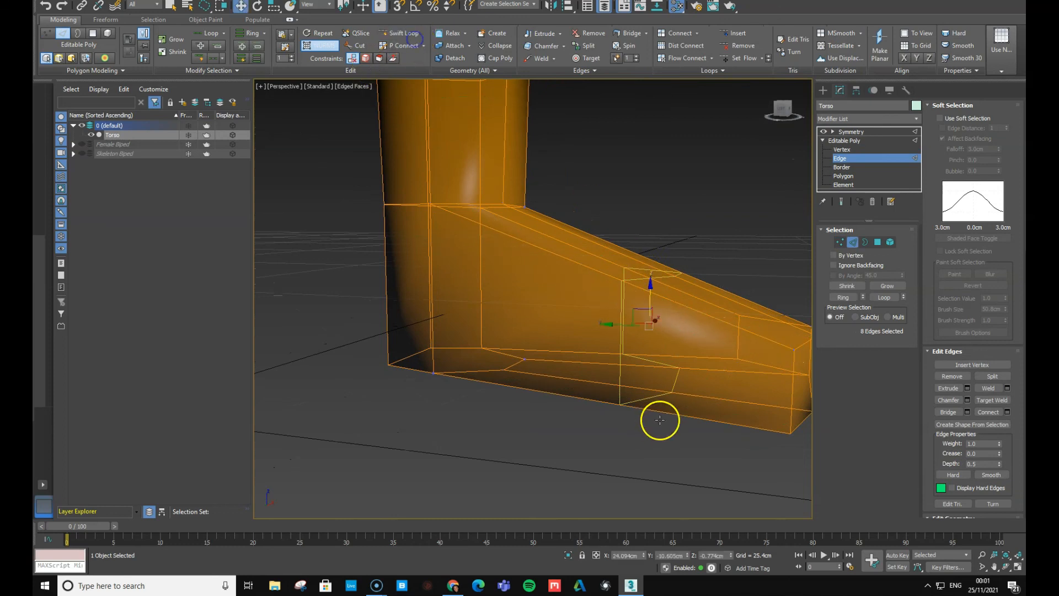
pyautogui.press('r')
pyautogui.moveTo(657, 321); pyautogui.dragTo(662, 311)
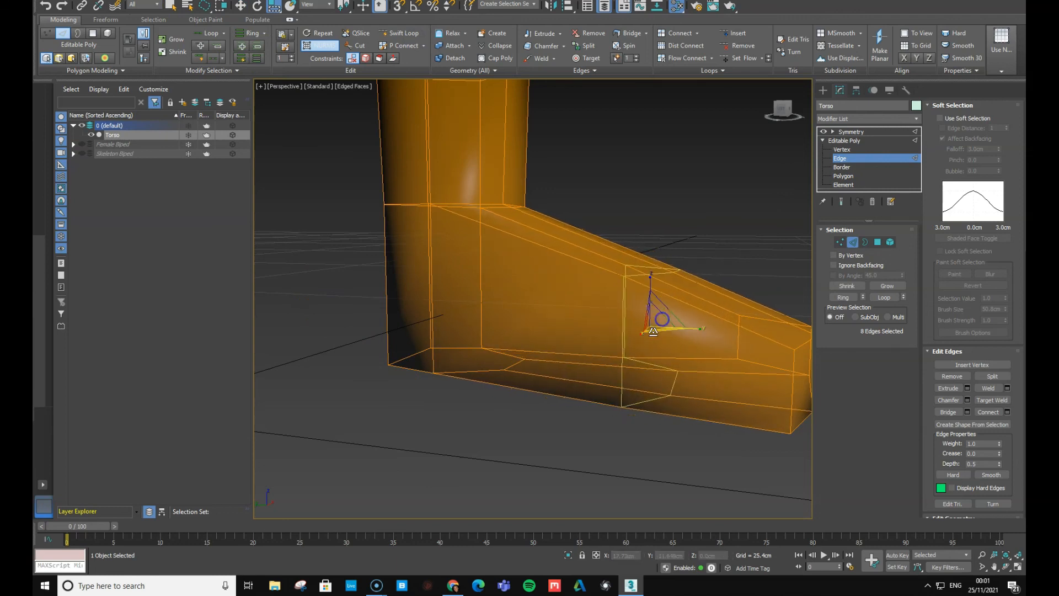
# - Raise the opacity of the body's material to about 0.99
pyautogui.keyDown('alt'); pyautogui.moveTo(677, 346); pyautogui.dragTo(498, 285, button='middle'); pyautogui.keyUp('alt')
pyautogui.keyDown('alt'); pyautogui.moveTo(594, 327); pyautogui.dragTo(658, 324, button='middle'); pyautogui.keyUp('alt')
pyautogui.scroll(-3, 657, 324)
pyautogui.scroll(-4, 660, 286)
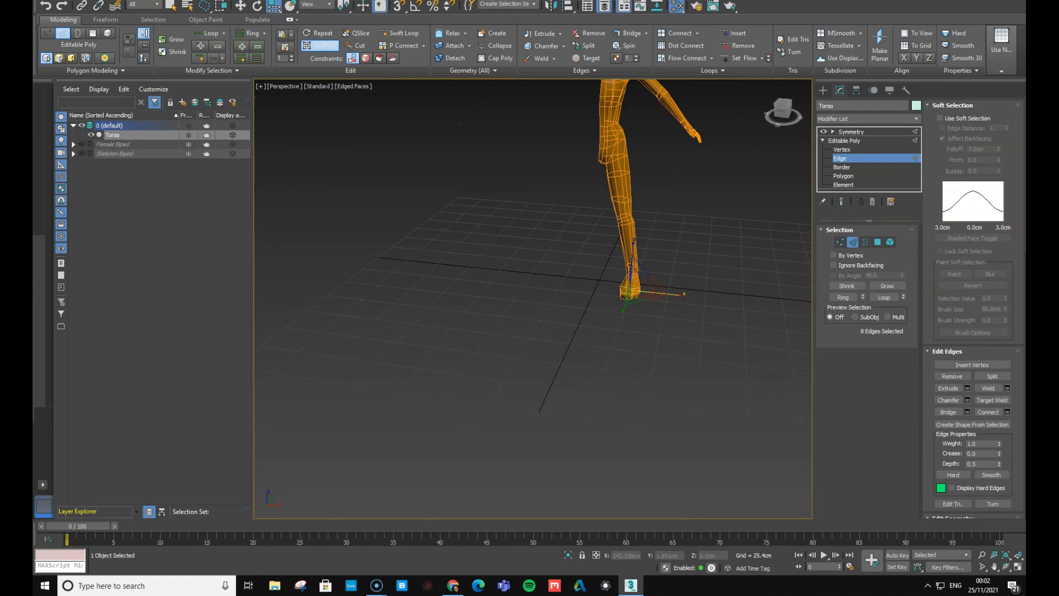
pyautogui.moveTo(331, 95); pyautogui.dragTo(340, 121)
pyautogui.click(415, 134)
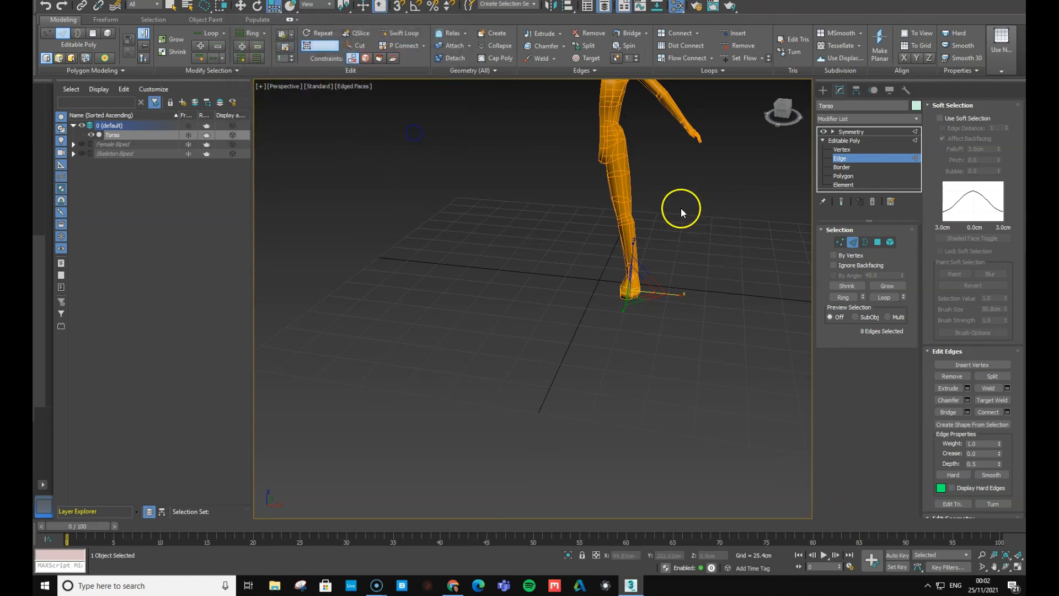
# - Return to the Symmetry modifier level to show the body mirrored with both halves
pyautogui.scroll(-5, 632, 334)
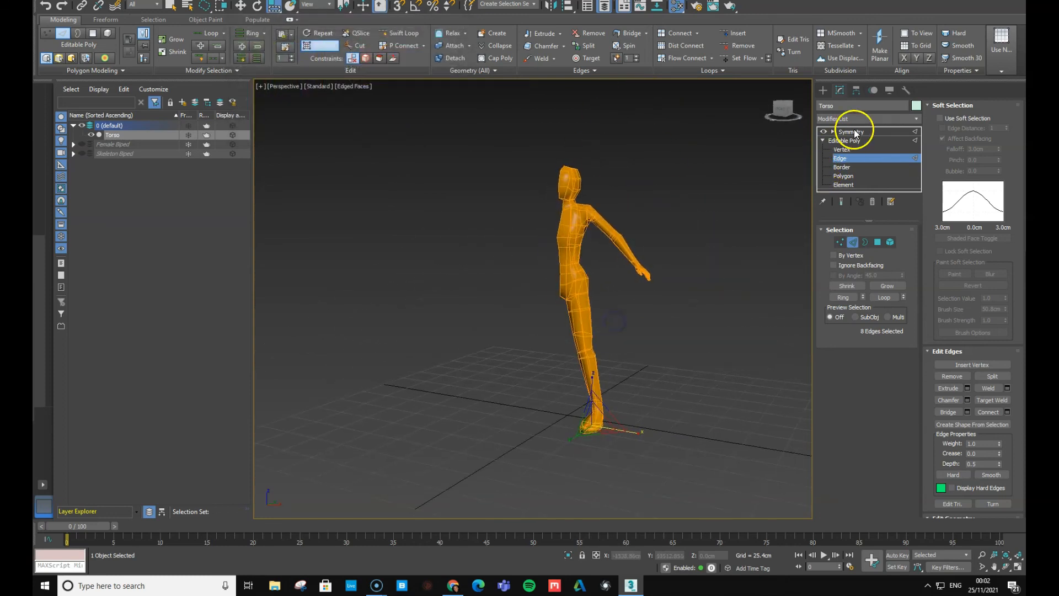
pyautogui.click(855, 133)
pyautogui.keyDown('alt'); pyautogui.moveTo(633, 300); pyautogui.dragTo(629, 366, button='middle'); pyautogui.keyUp('alt')
pyautogui.scroll(3, 605, 348)
pyautogui.scroll(2, 605, 346)
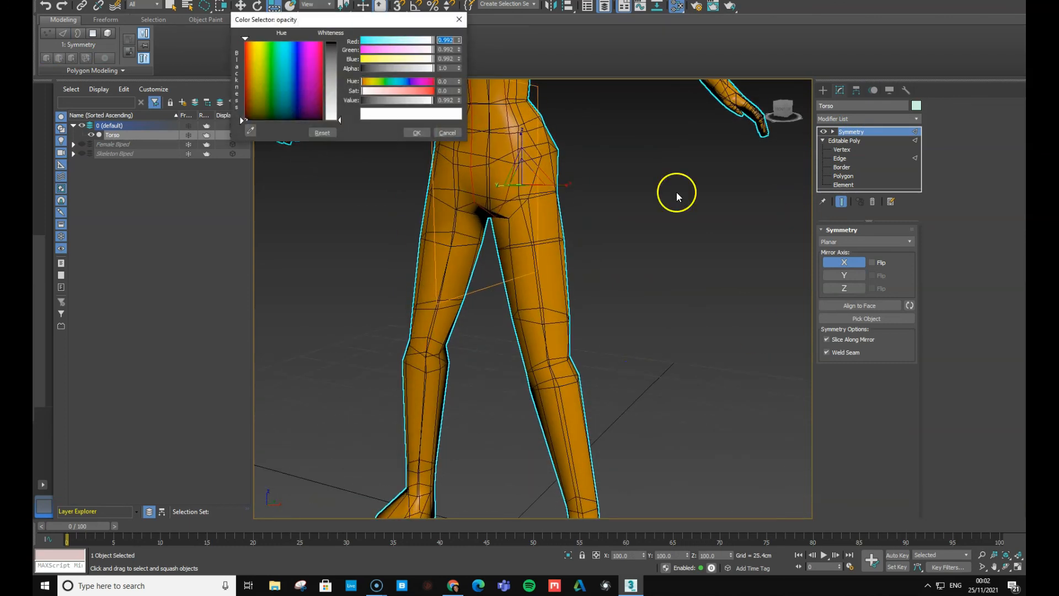
# - Set the material's opacity to full white at 1.0 and deselect the body
pyautogui.moveTo(333, 109); pyautogui.dragTo(331, 120)
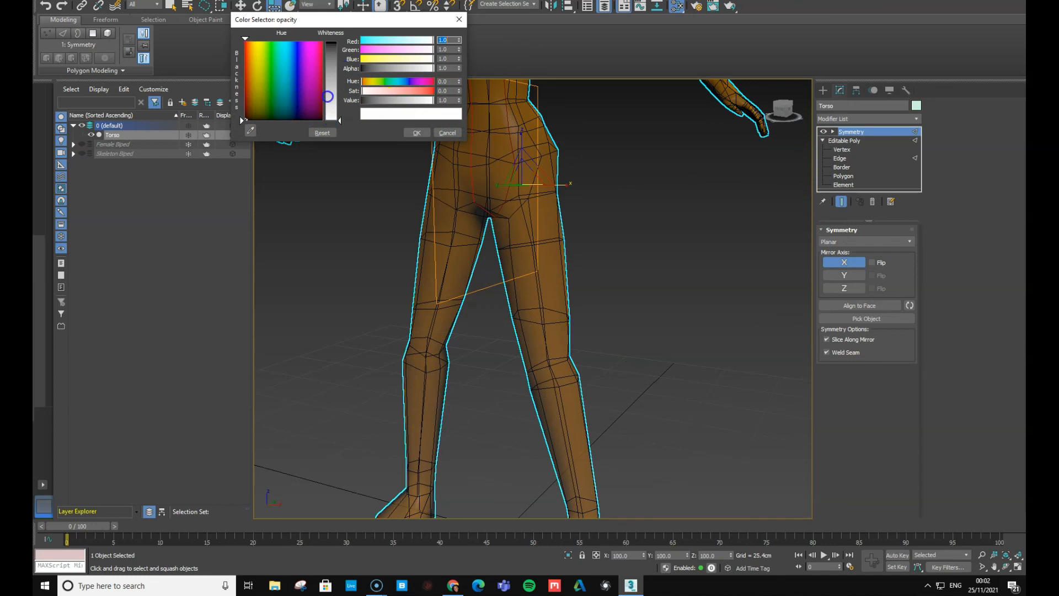
pyautogui.click(430, 133)
pyautogui.click(657, 318)
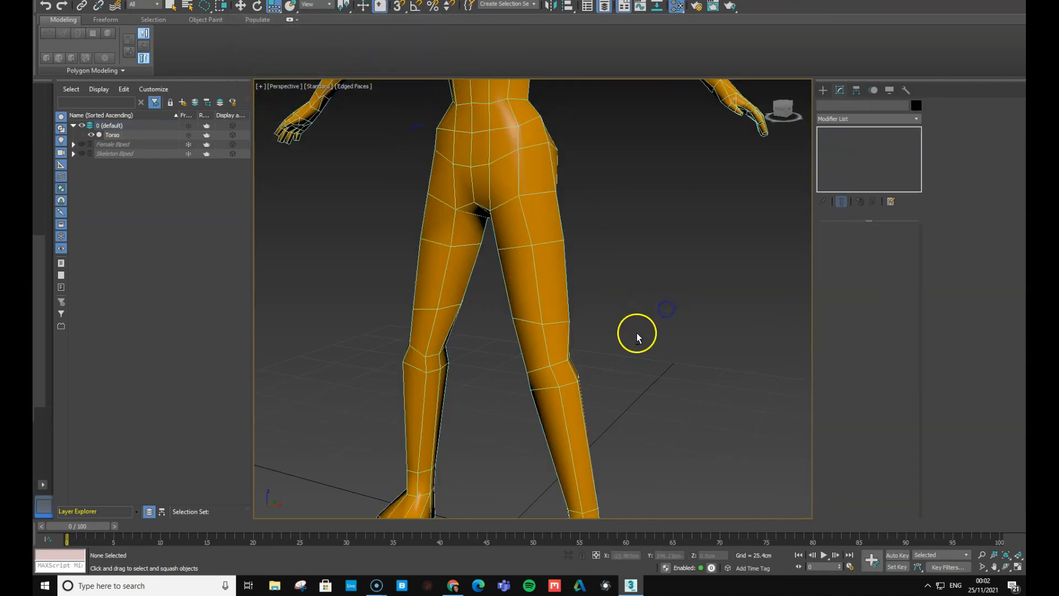
# - Examine the mirrored body from the front, sides and below, checking the proportions of the torso, arms, legs and feet
pyautogui.scroll(-5, 655, 326)
pyautogui.keyDown('alt'); pyautogui.moveTo(656, 330); pyautogui.dragTo(638, 349, button='middle'); pyautogui.keyUp('alt')
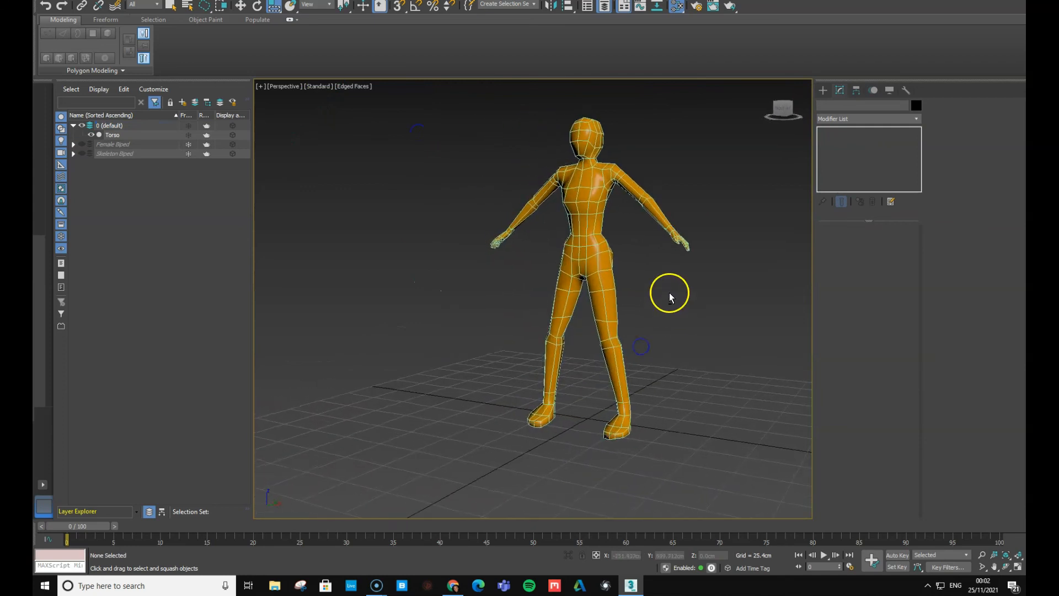
pyautogui.moveTo(670, 293); pyautogui.dragTo(588, 320, button='middle')
pyautogui.keyDown('alt'); pyautogui.moveTo(594, 377); pyautogui.dragTo(518, 375, button='middle'); pyautogui.keyUp('alt')
pyautogui.scroll(3, 548, 399)
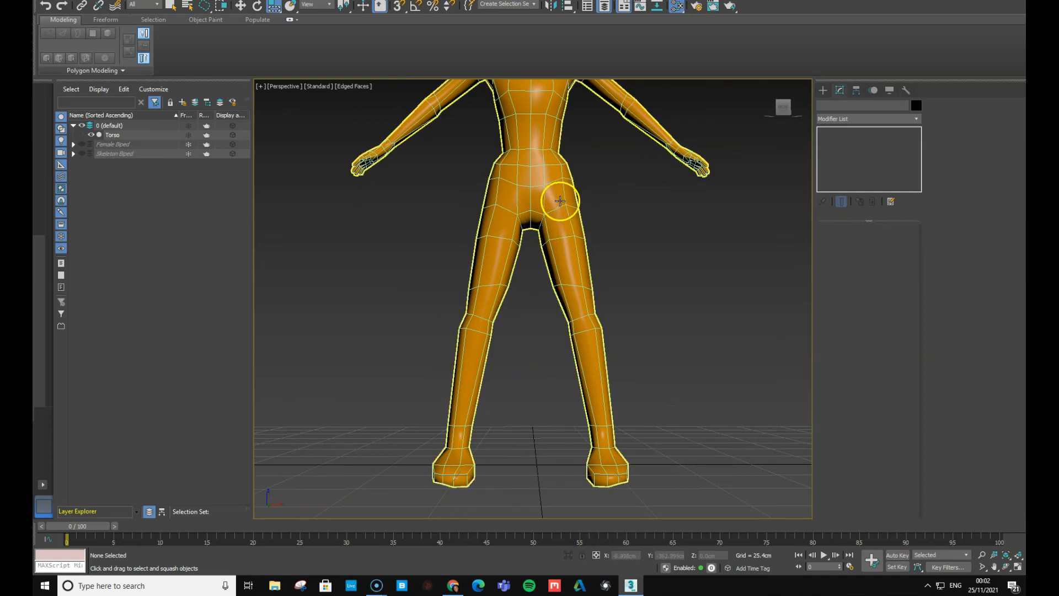
pyautogui.keyDown('alt'); pyautogui.moveTo(567, 189); pyautogui.dragTo(644, 173, button='middle'); pyautogui.keyUp('alt')
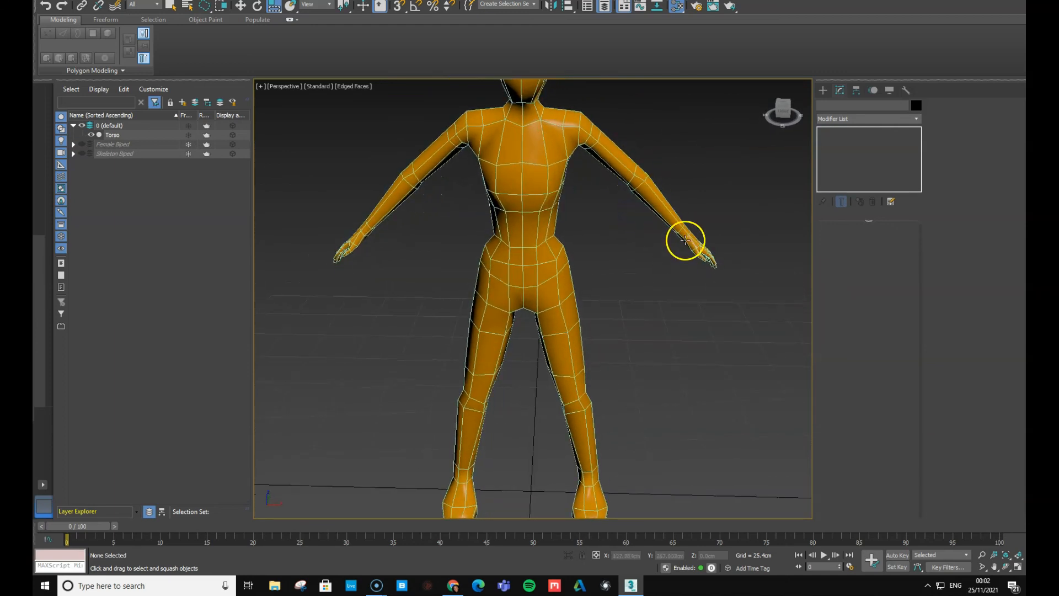
pyautogui.keyDown('alt'); pyautogui.moveTo(694, 234); pyautogui.dragTo(564, 265, button='middle'); pyautogui.keyUp('alt')
pyautogui.keyDown('alt'); pyautogui.moveTo(504, 313); pyautogui.dragTo(532, 291, button='middle'); pyautogui.keyUp('alt')
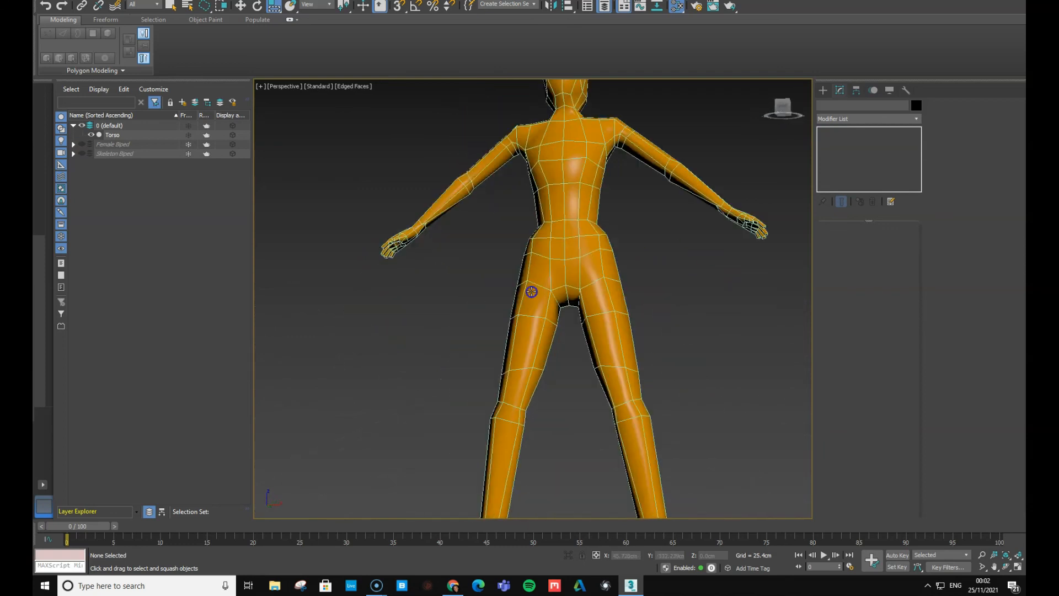
pyautogui.scroll(-3, 539, 301)
pyautogui.keyDown('alt'); pyautogui.moveTo(522, 333); pyautogui.dragTo(511, 358, button='middle'); pyautogui.keyUp('alt')
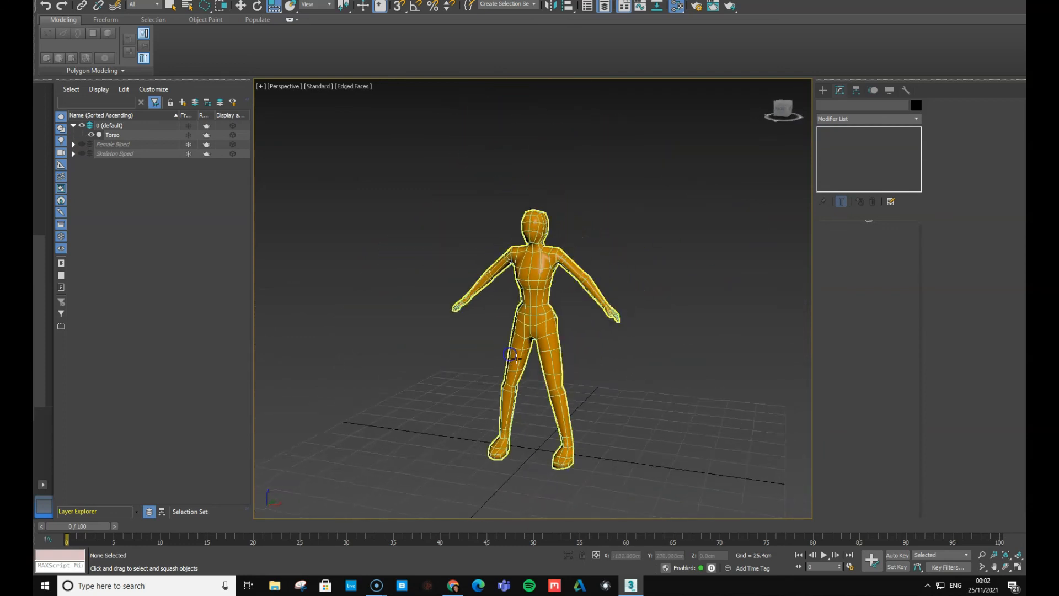
pyautogui.moveTo(598, 368); pyautogui.dragTo(575, 334, button='middle')
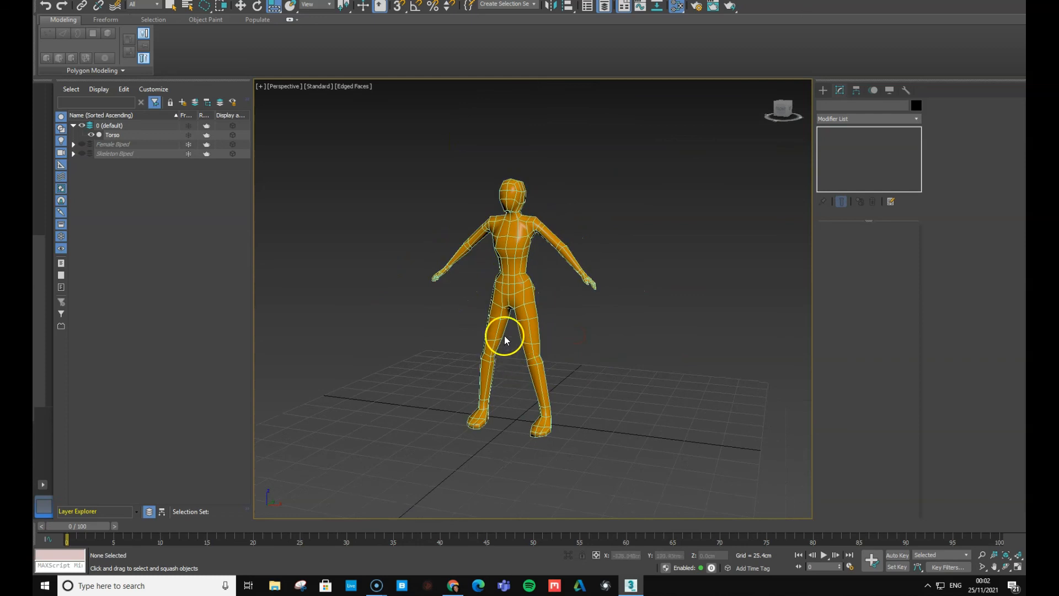
pyautogui.keyDown('alt'); pyautogui.moveTo(515, 315); pyautogui.dragTo(550, 324, button='middle'); pyautogui.keyUp('alt')
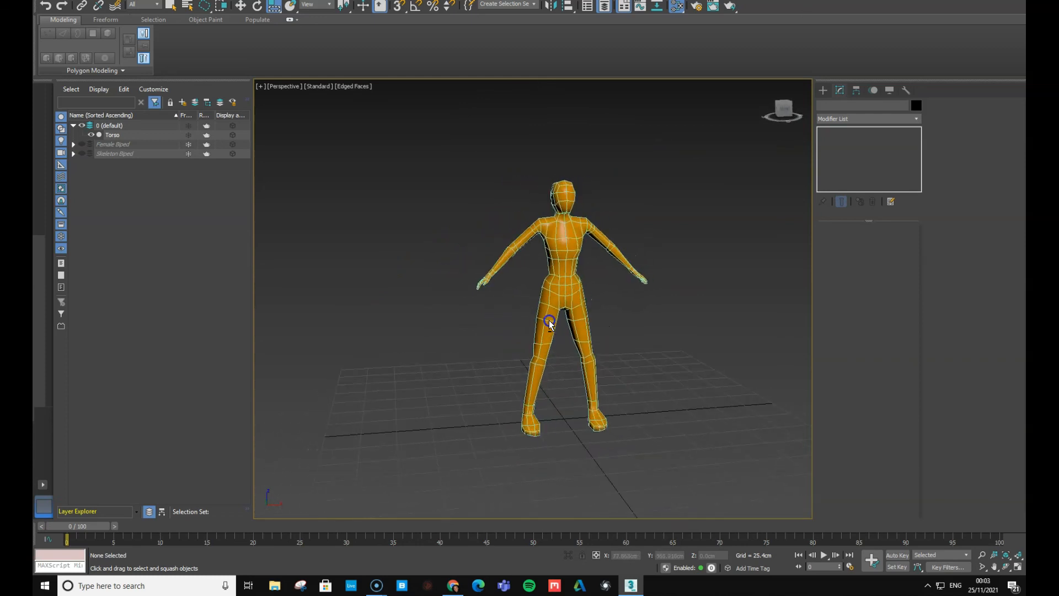
# - Select the body and rotate it back and forth about its vertical Z axis, ending at about -43.3 degrees
pyautogui.click(562, 299)
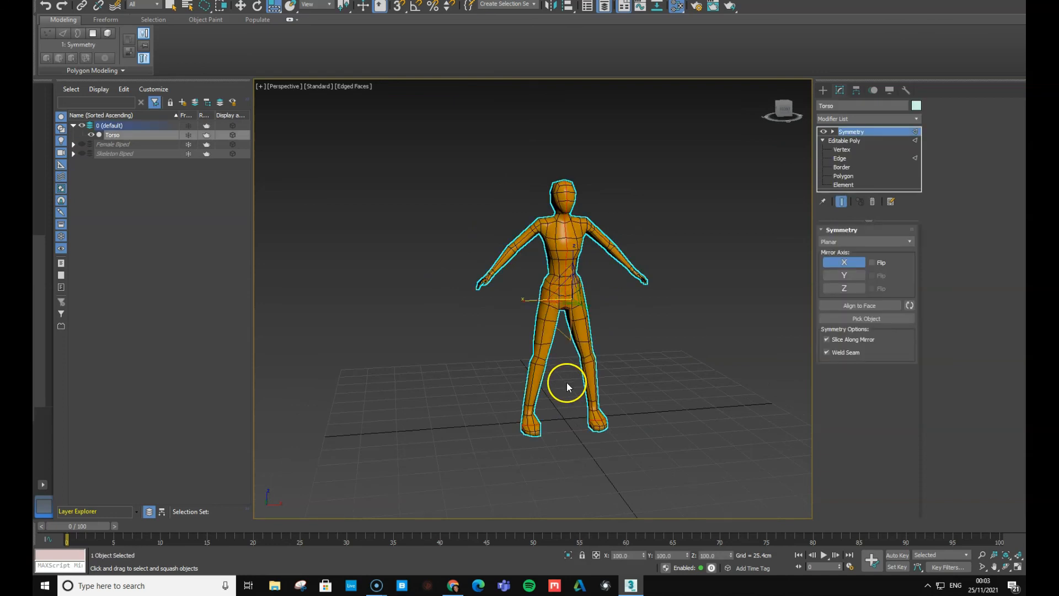
pyautogui.press('r')
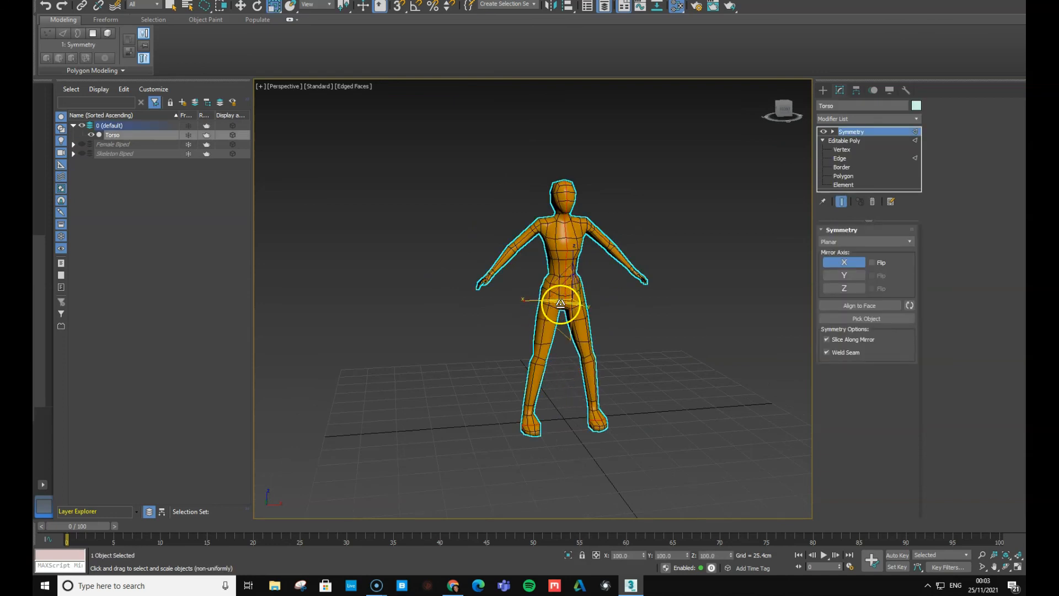
pyautogui.moveTo(593, 306); pyautogui.dragTo(951, 274)
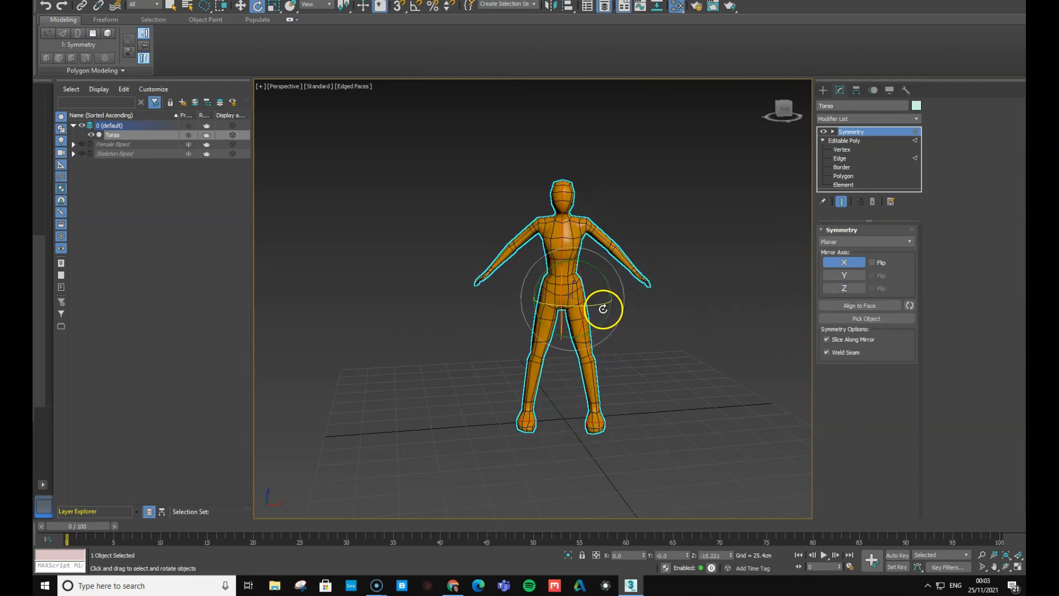
pyautogui.moveTo(601, 307); pyautogui.dragTo(278, 278)
pyautogui.moveTo(606, 302); pyautogui.dragTo(557, 306)
pyautogui.hotkey('ctrl', 'z')
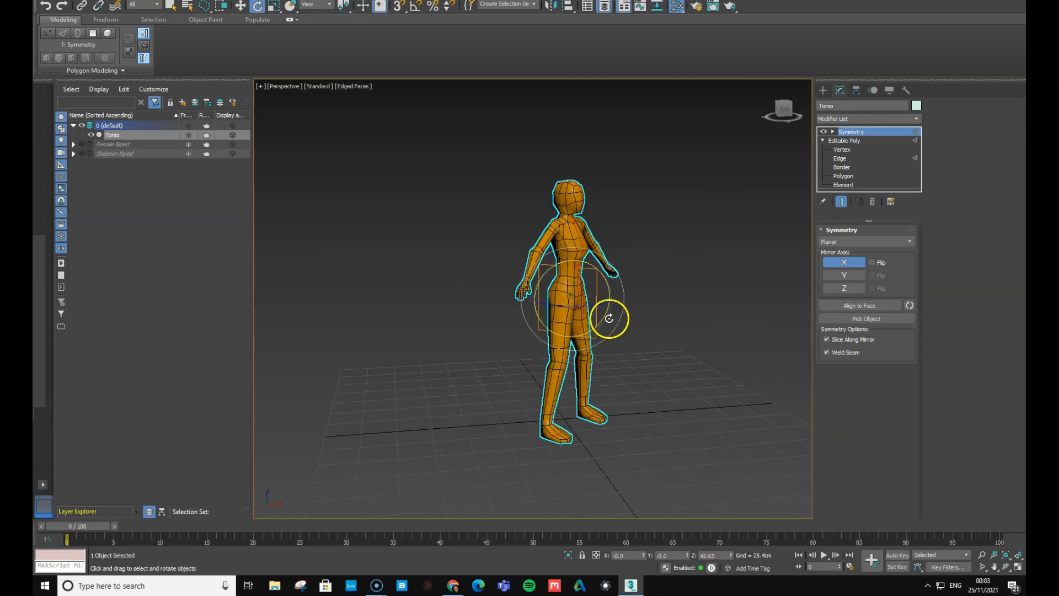
pyautogui.moveTo(591, 303); pyautogui.dragTo(500, 308)
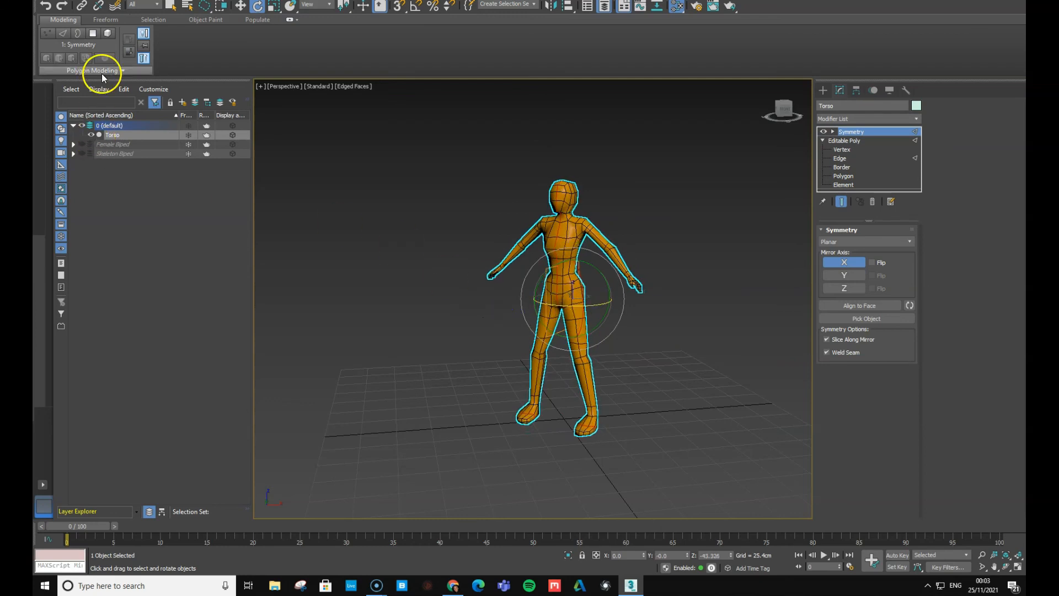